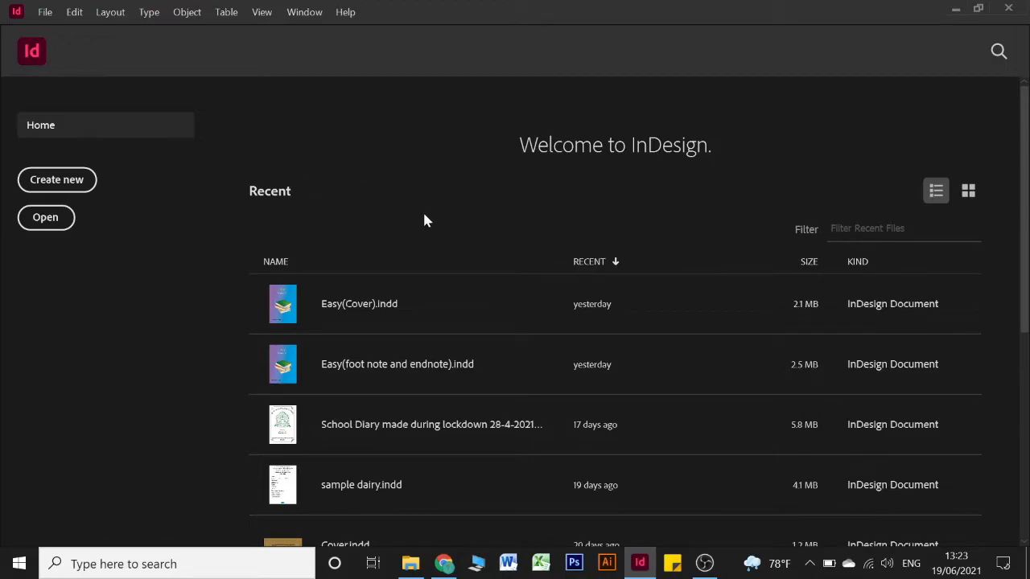
Review the Edition One cover calculator page in the web browser at 100% zoom
left_click(439, 564)
left_click(285, 14)
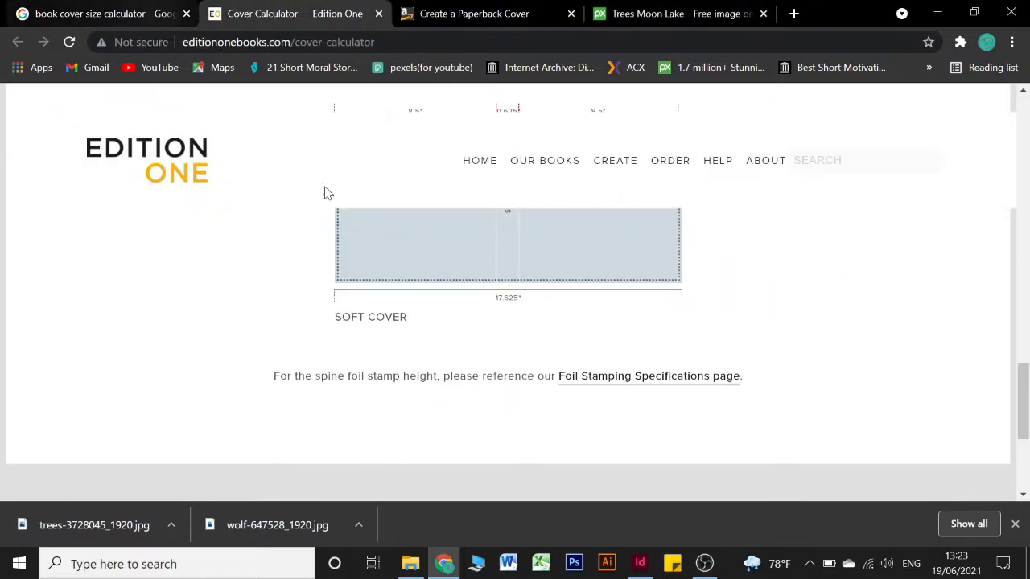
scroll(572, 357, "up", 2)
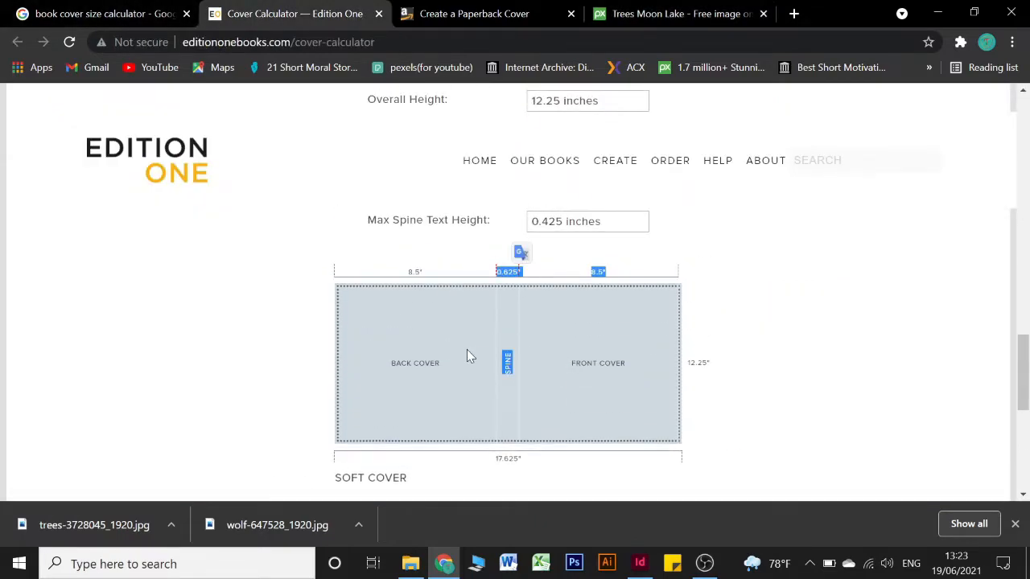
scroll(430, 402, "up", 4)
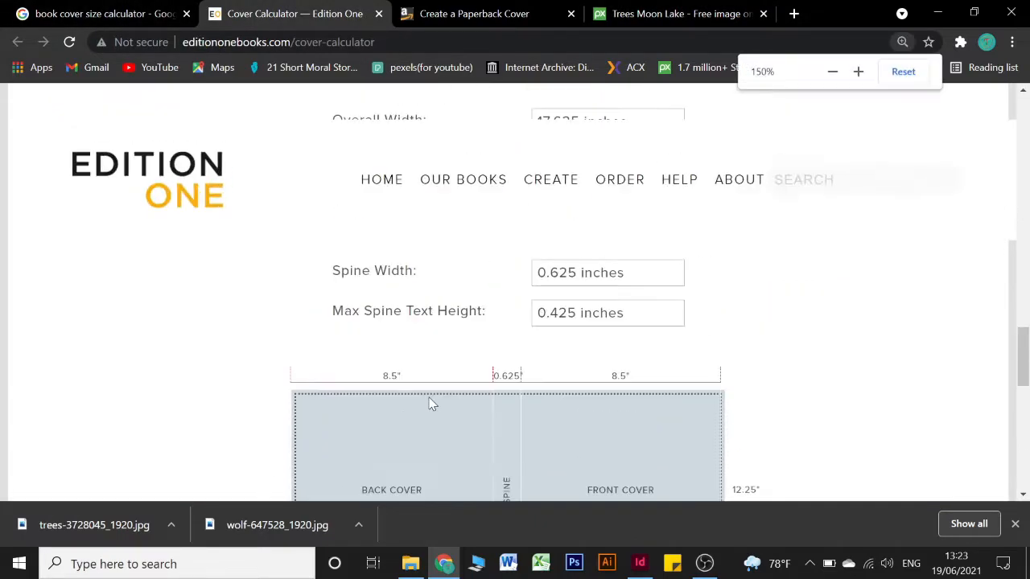
scroll(480, 346, "up", 1)
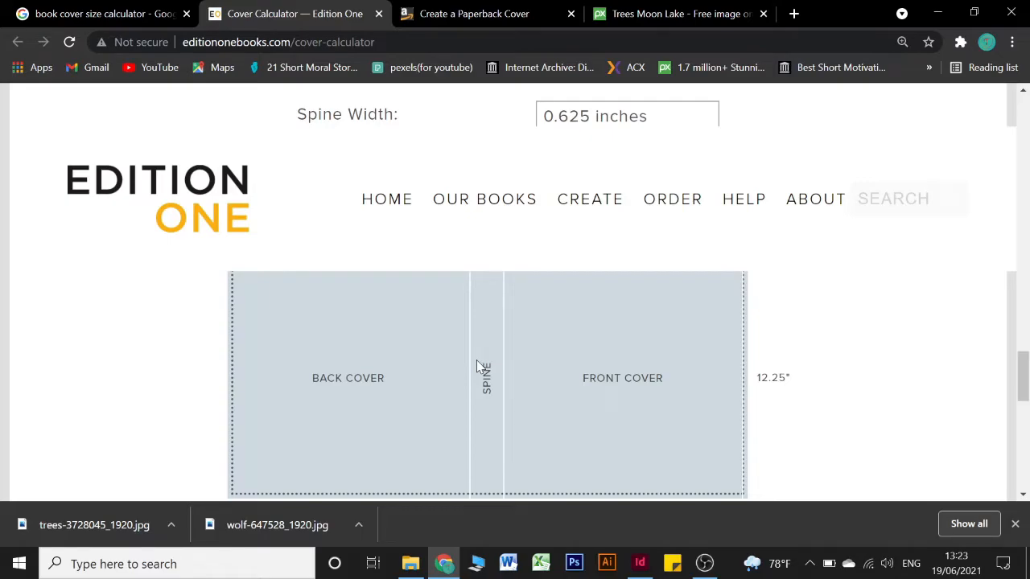
scroll(476, 359, "down", 1)
scroll(475, 360, "up", 1)
scroll(372, 220, "down", 2, "ctrl")
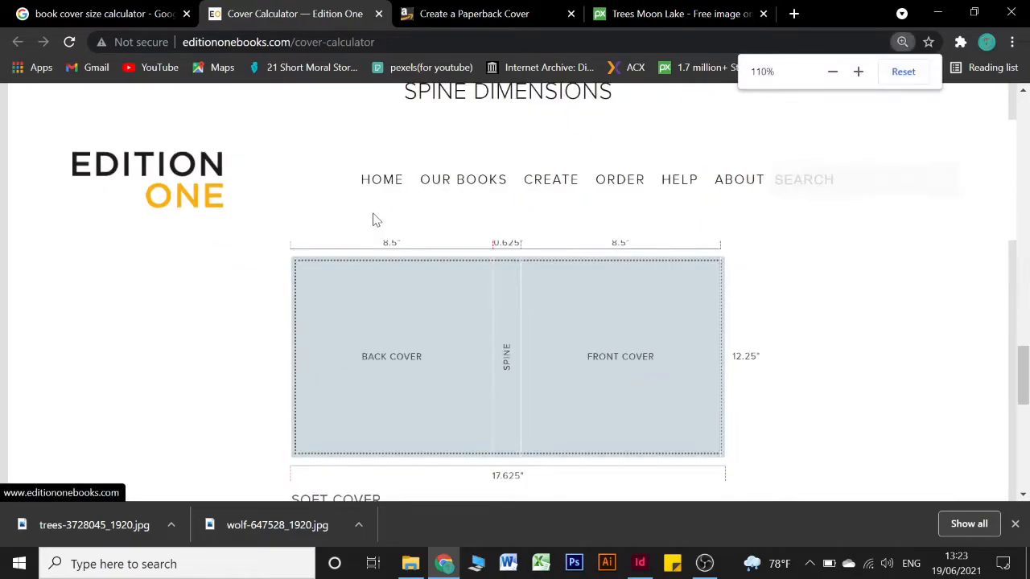
left_click(928, 75)
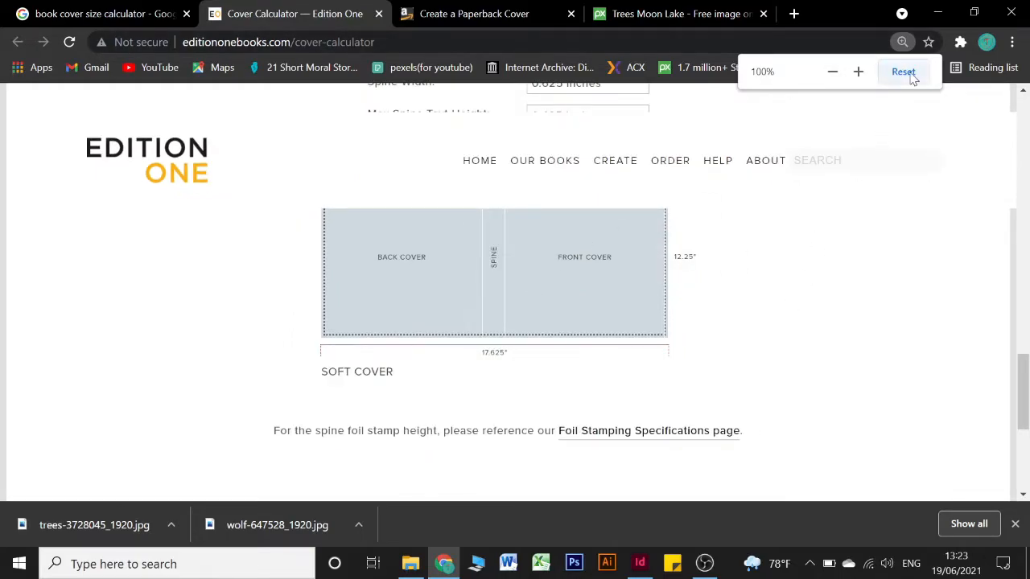
scroll(807, 291, "up", 2)
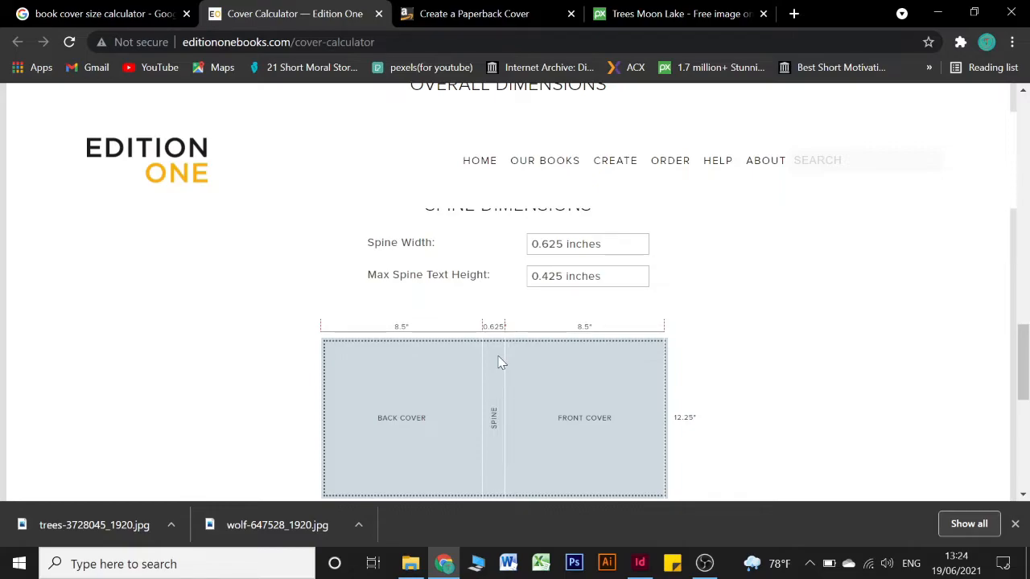
left_click(640, 563)
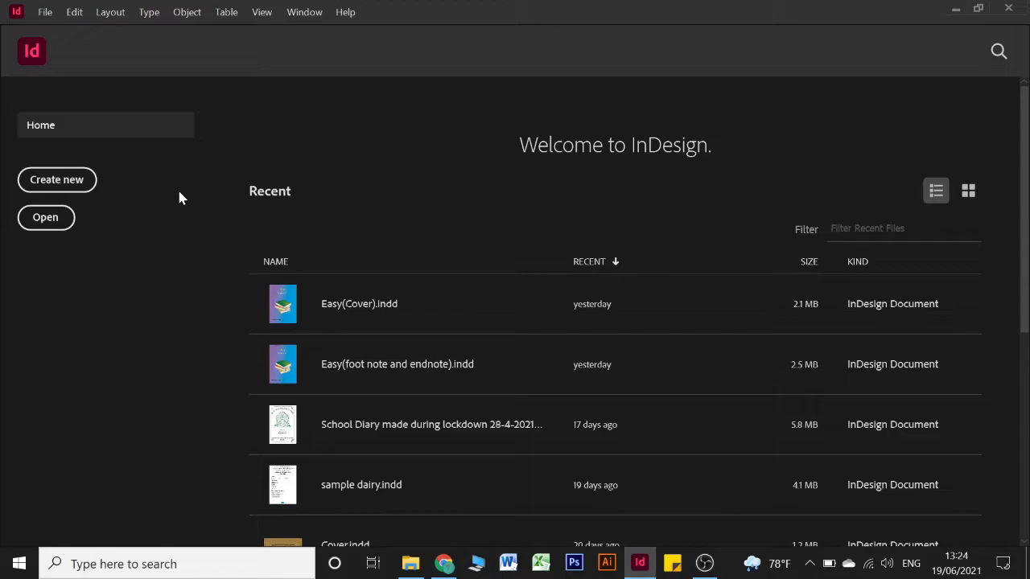
Create a 3-page document with a linked 0.25 in bleed and slug left at 0
left_click(51, 181)
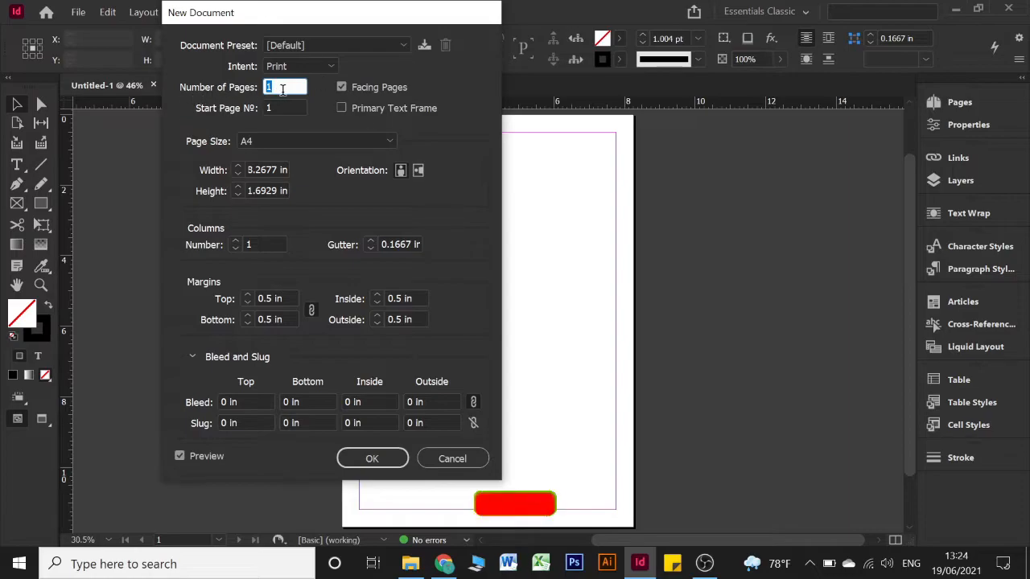
type("3")
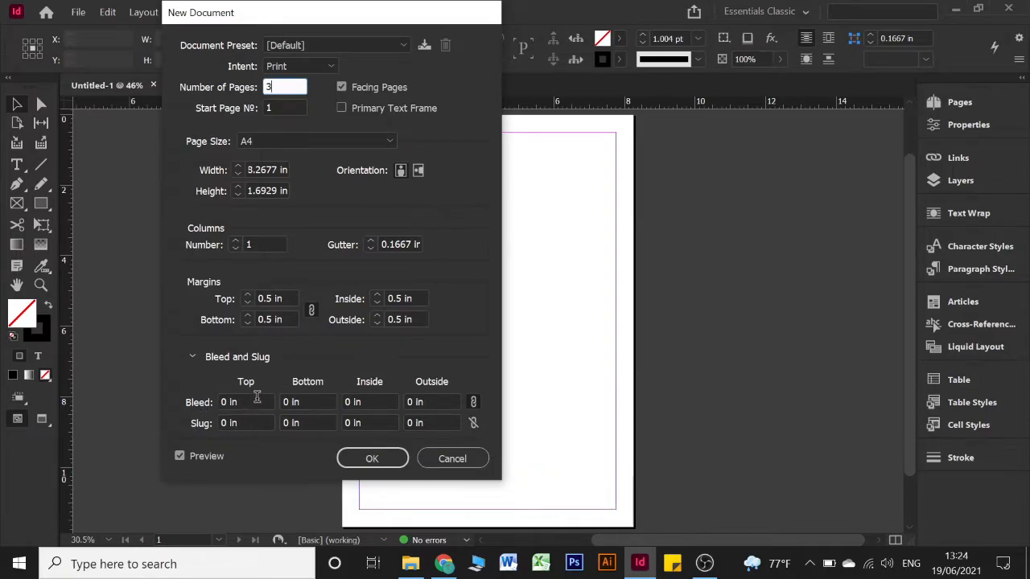
triple_click(255, 403)
type("0.25")
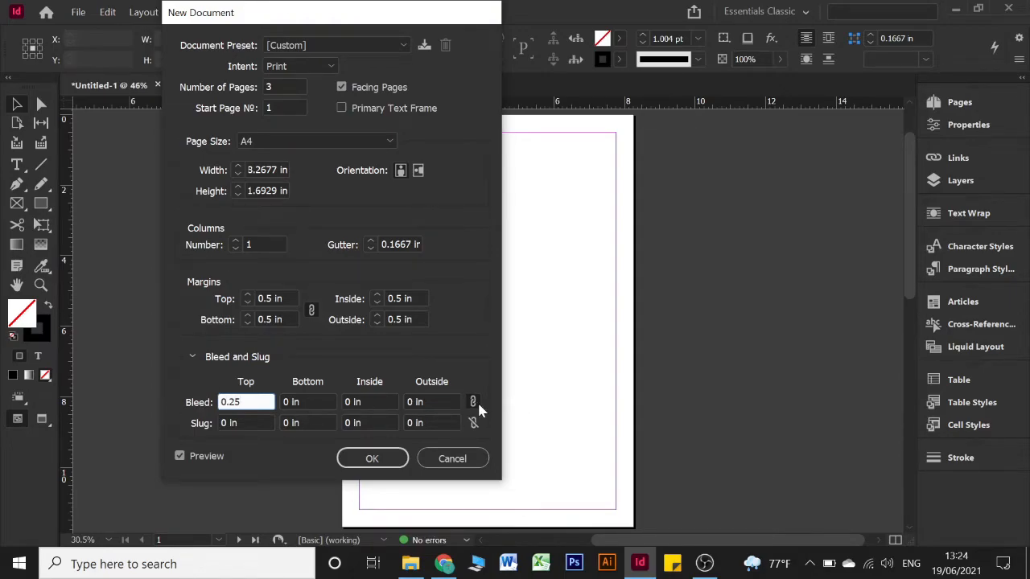
left_click(429, 402)
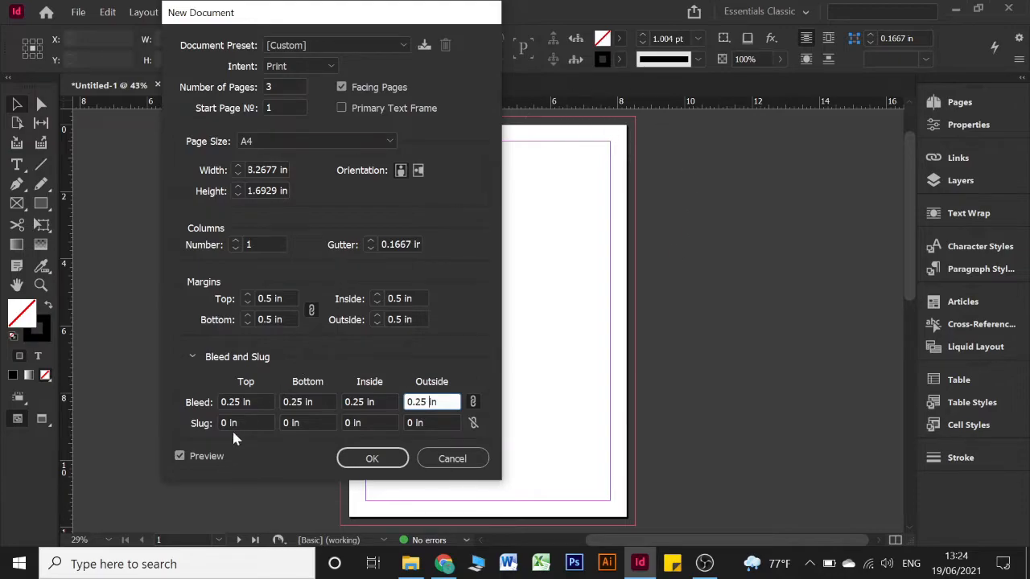
left_click(250, 424)
key("Up")
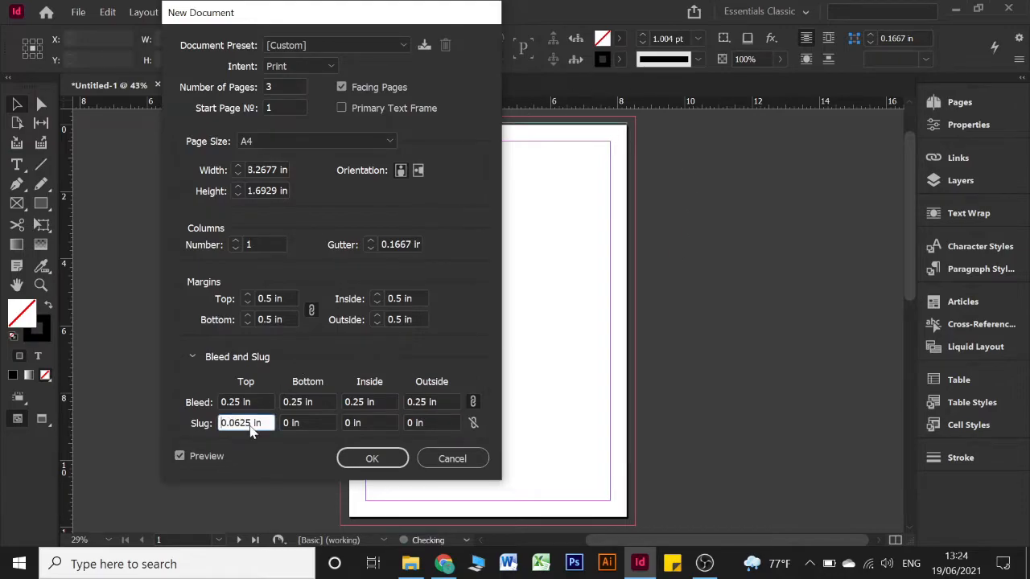
left_click(317, 424)
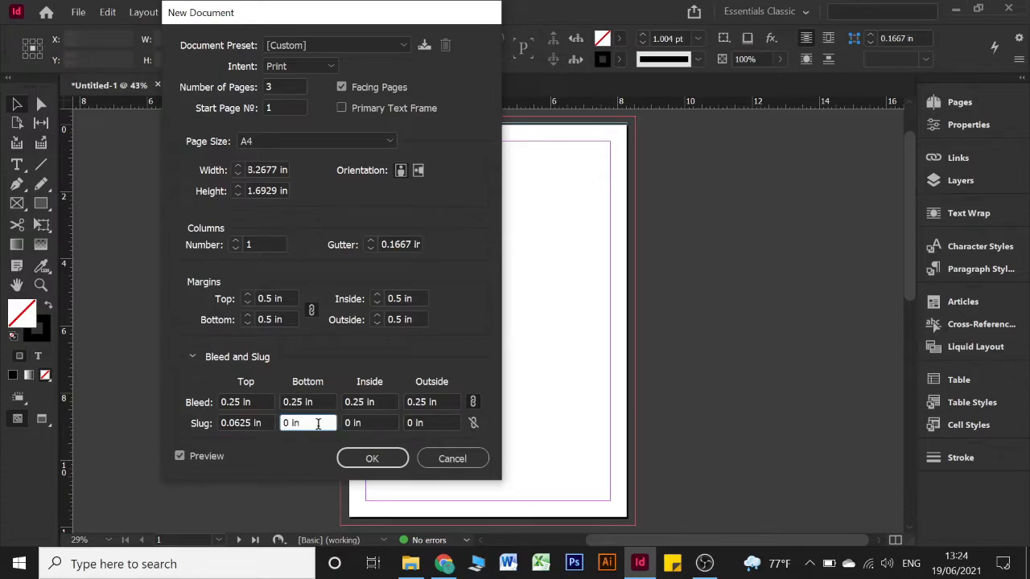
left_click(257, 424)
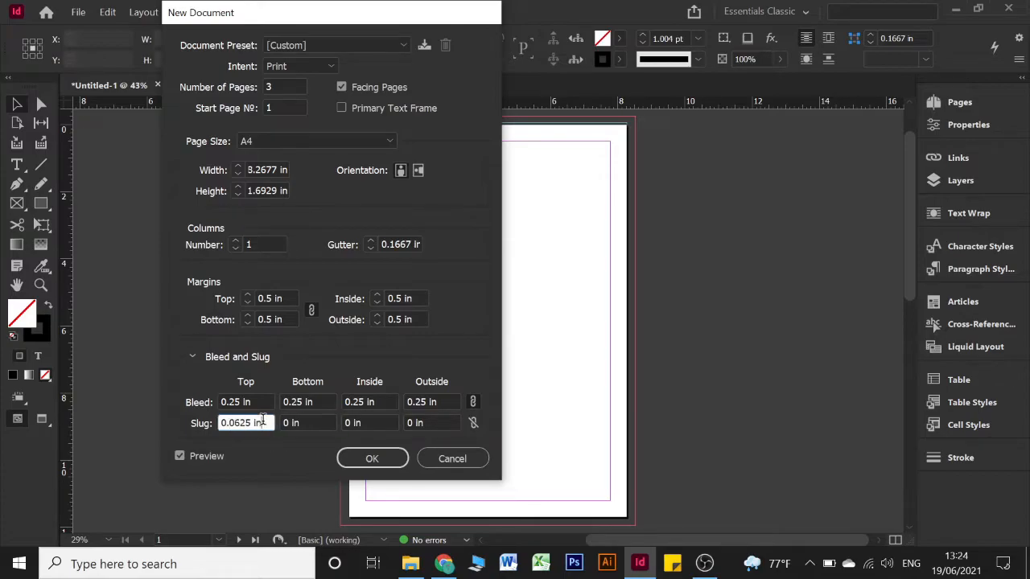
key("Down")
left_click(393, 465)
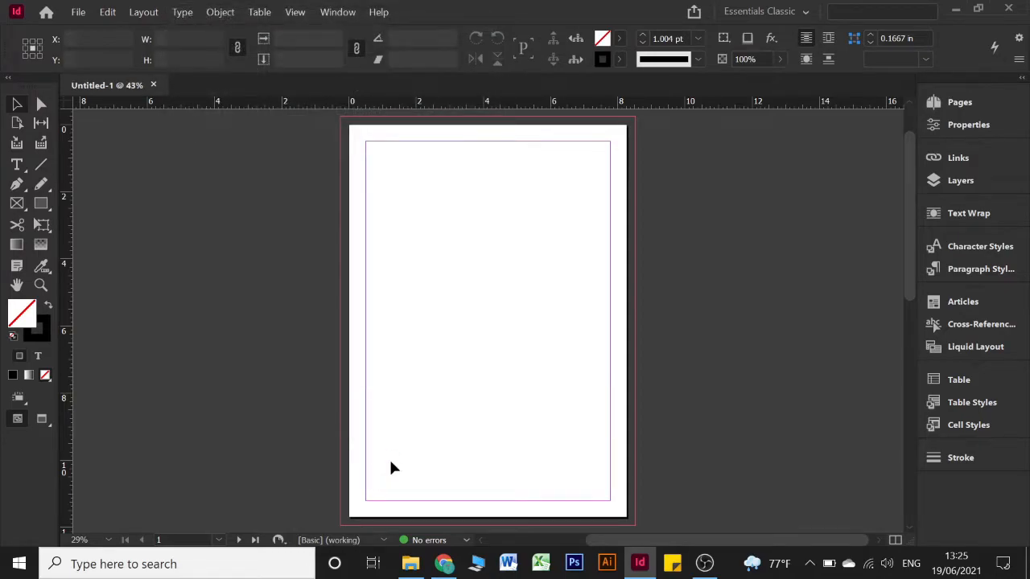
In the Pages panel, drag page 2 up beside page 1
left_click_drag(281, 120, 695, 512)
left_click(970, 103)
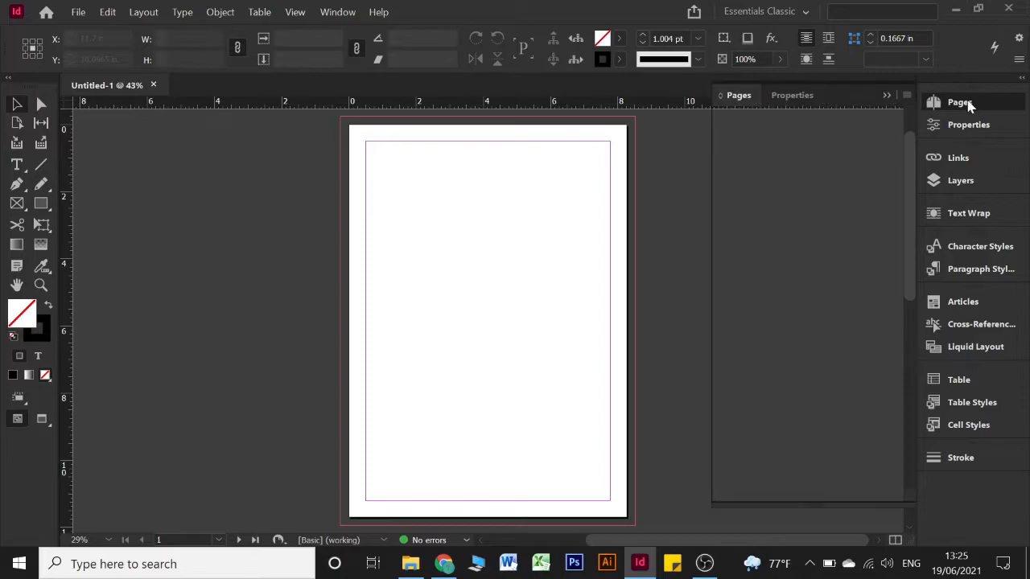
left_click(798, 292)
left_click(817, 298)
left_click(825, 245)
left_click(817, 294)
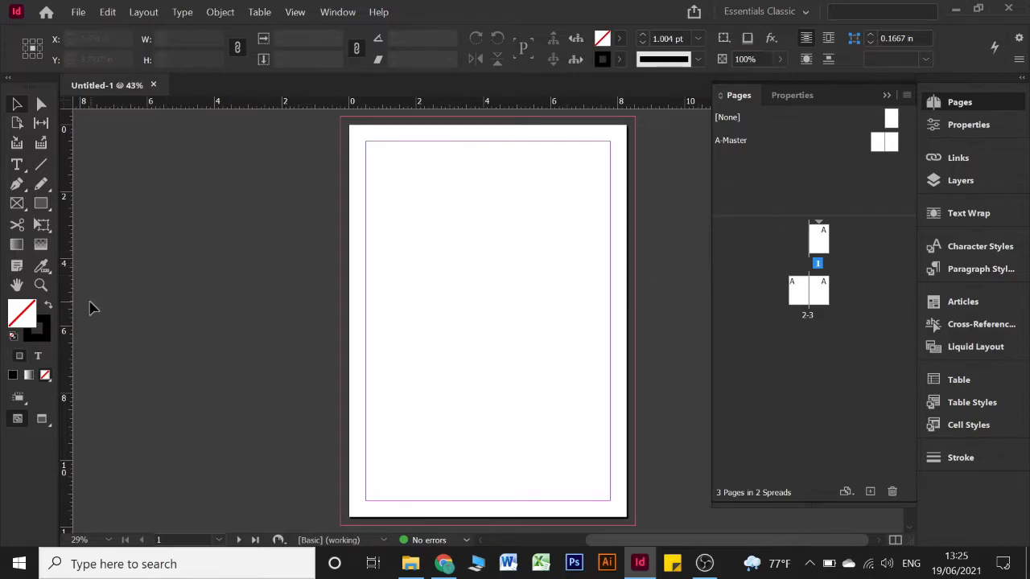
left_click_drag(799, 296, 820, 231)
Uncheck Allow Document Pages to Shuffle in the page options menu
double_click(812, 248)
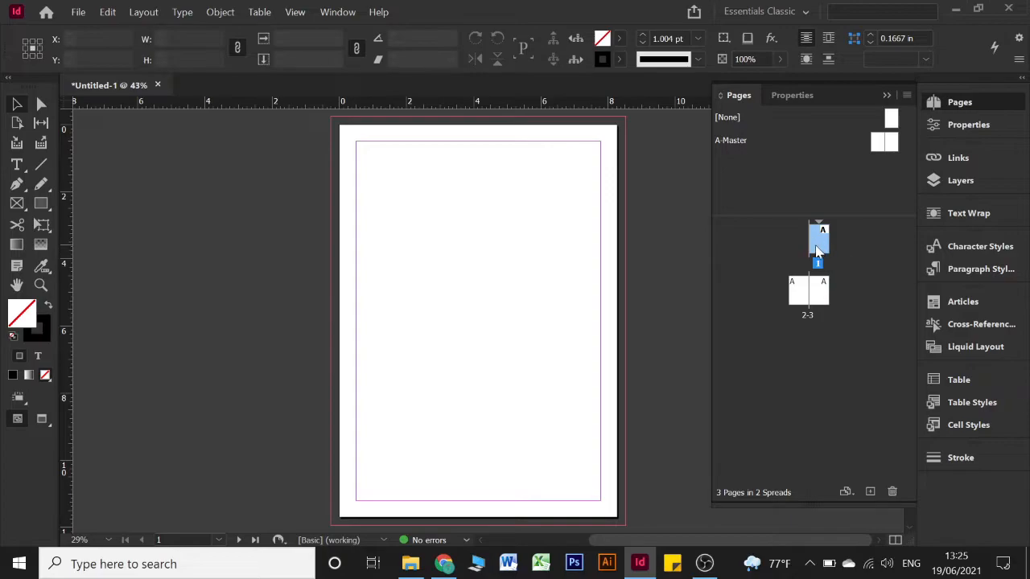
double_click(818, 249)
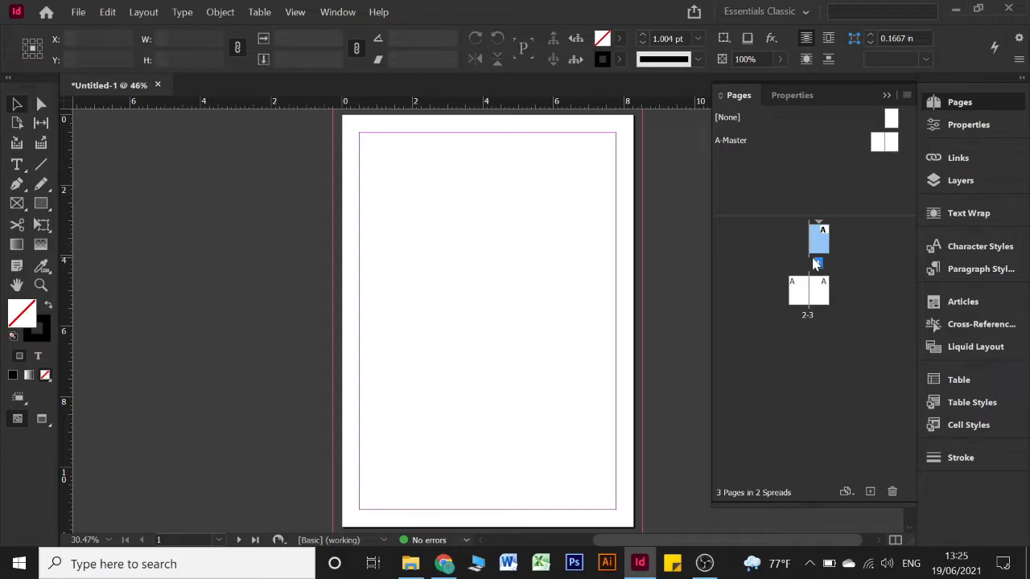
right_click(859, 275)
left_click(799, 293)
double_click(799, 293)
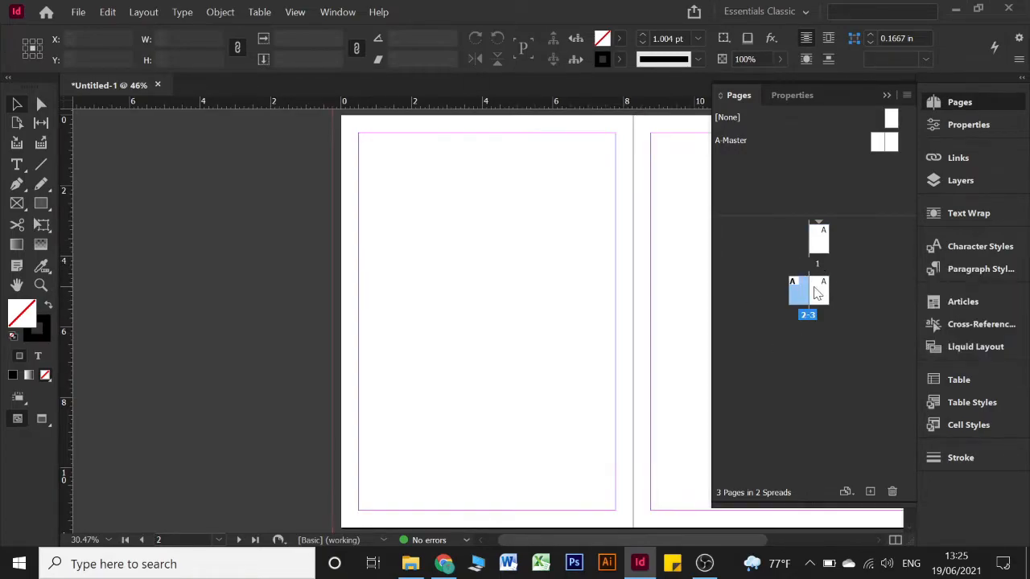
left_click(823, 296)
right_click(823, 297)
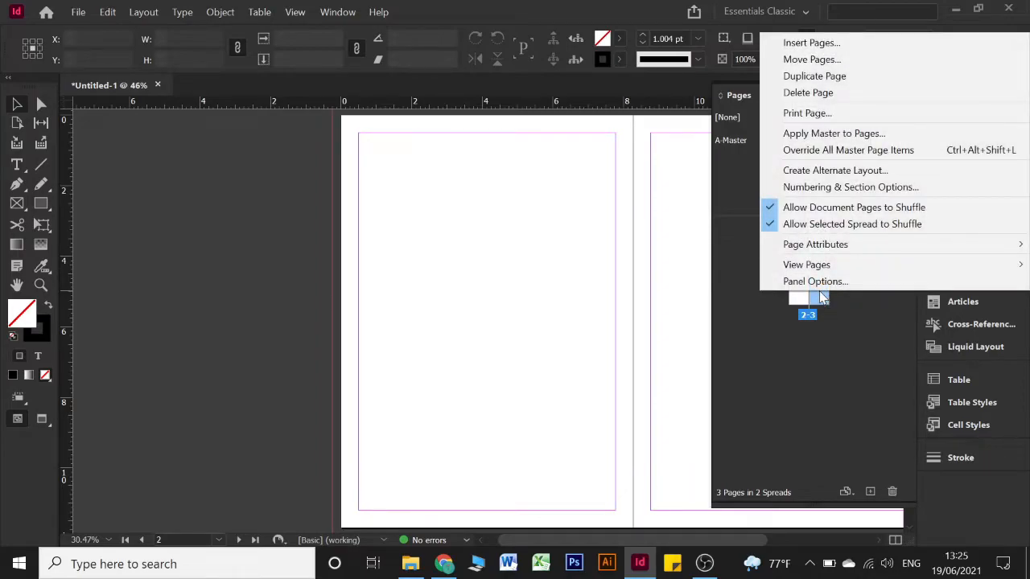
left_click(823, 298)
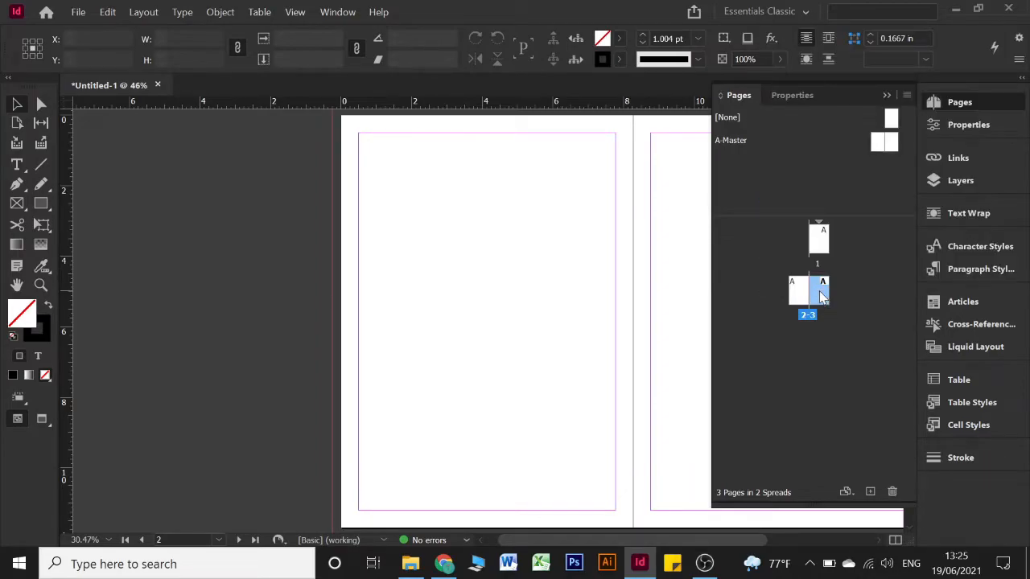
right_click(823, 297)
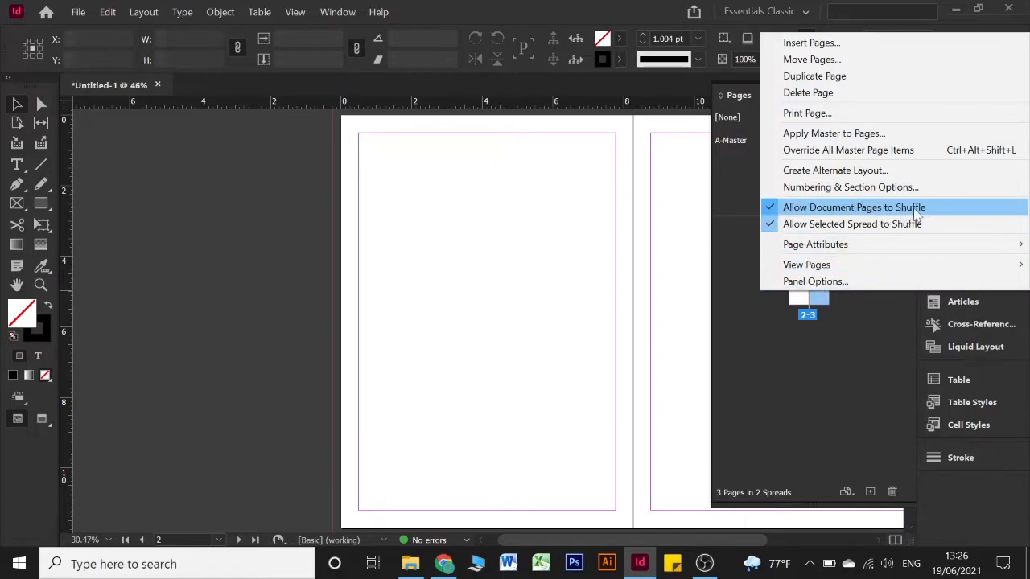
left_click(844, 214)
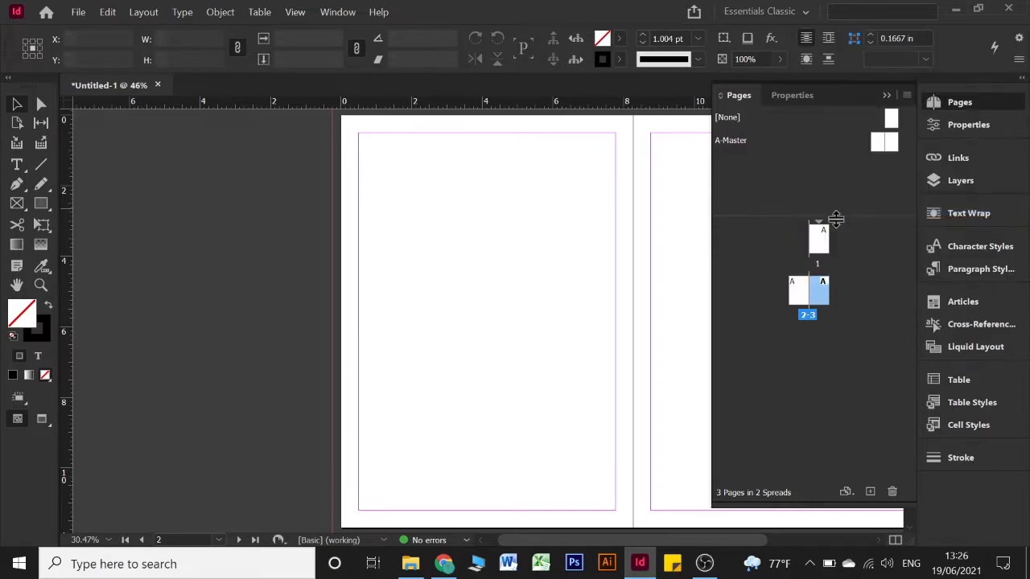
mouse_move(822, 250)
left_mouse_down()
mouse_move(821, 237)
mouse_move(832, 242)
left_mouse_up()
left_click_drag(798, 286, 819, 240)
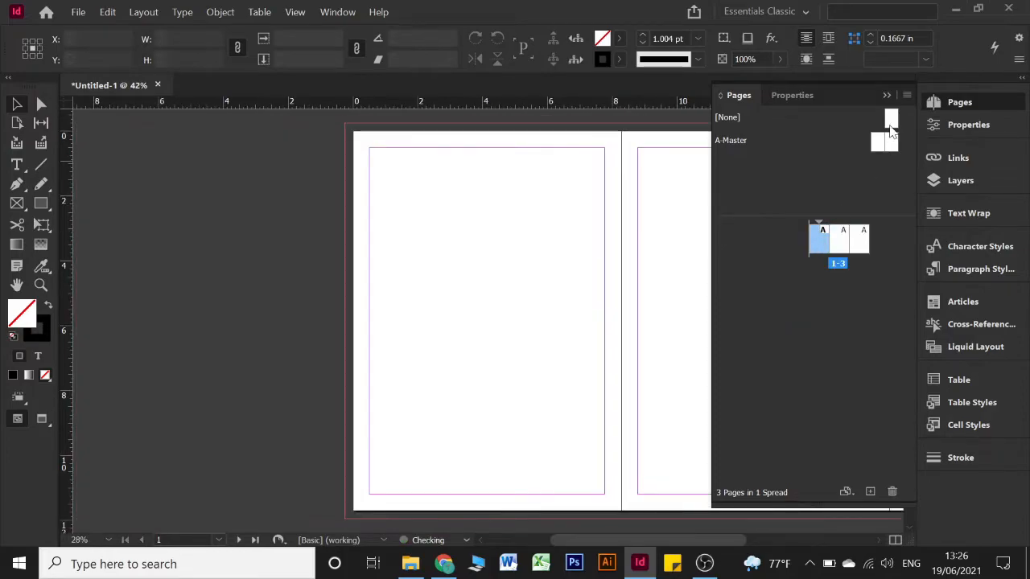
left_click(887, 96)
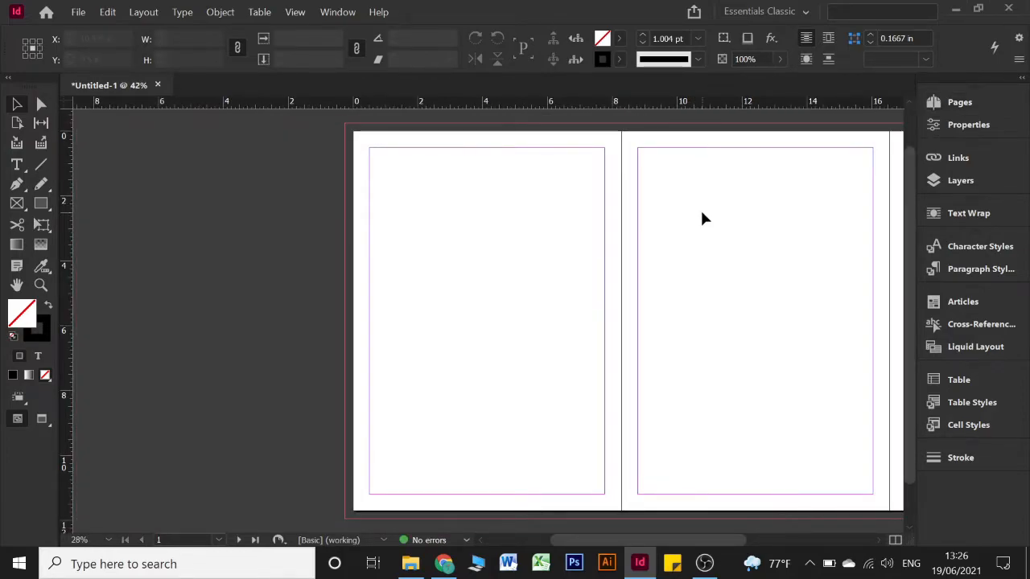
scroll(693, 230, "right", 5)
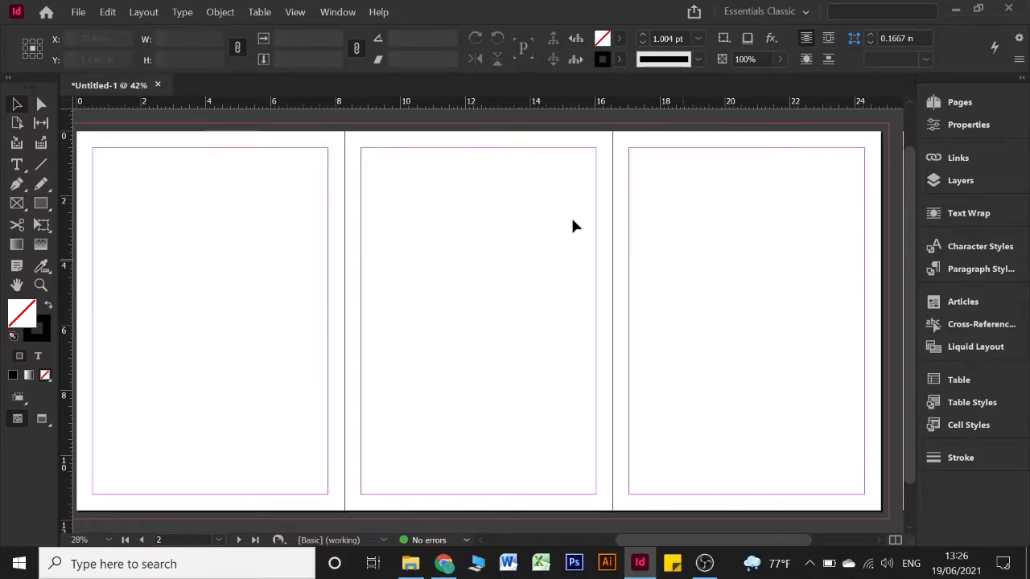
left_click_drag(287, 121, 648, 135)
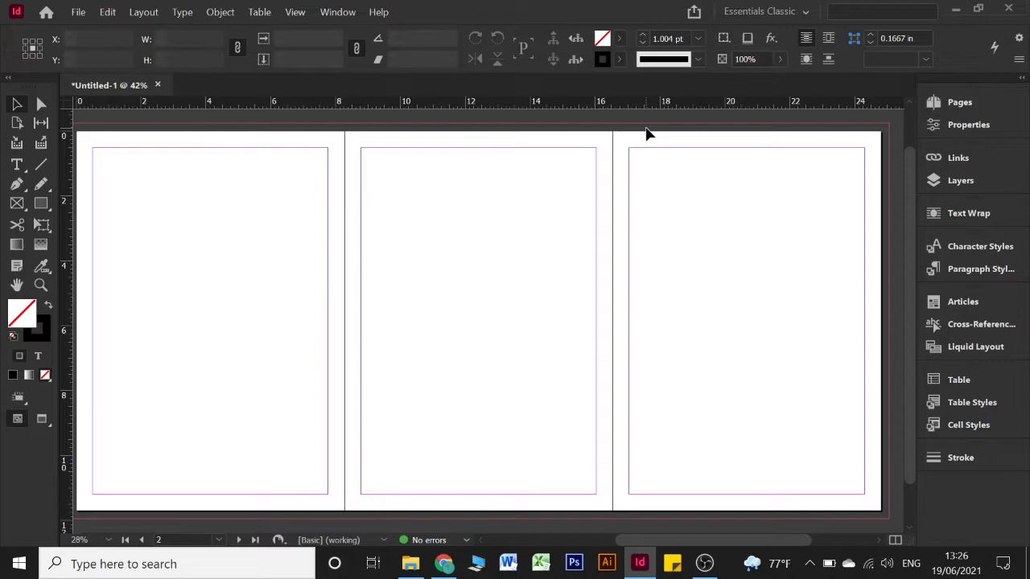
left_click_drag(576, 128, 687, 139)
left_click_drag(529, 187, 414, 354)
left_click_drag(423, 191, 630, 246)
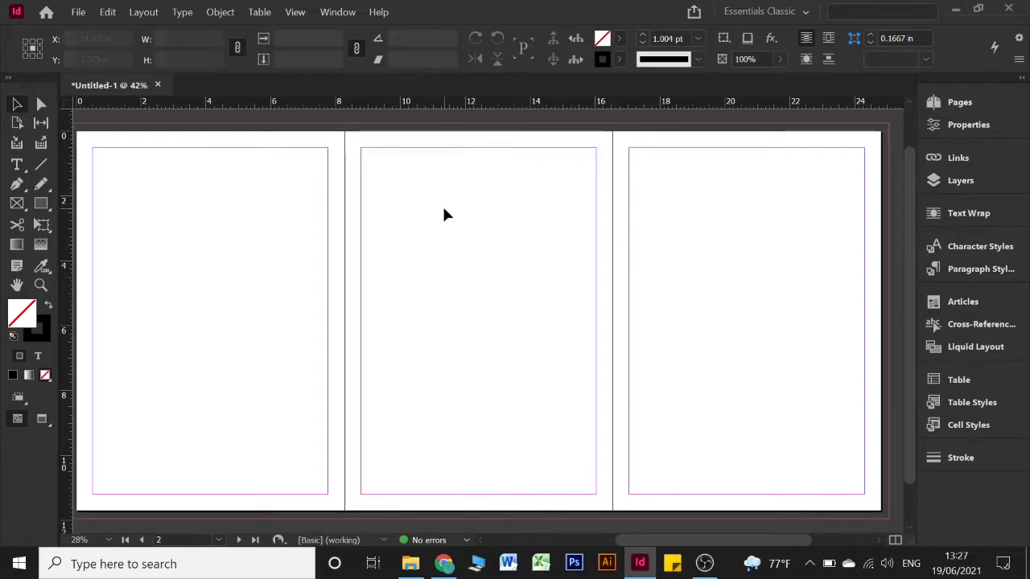
left_click_drag(360, 147, 612, 440)
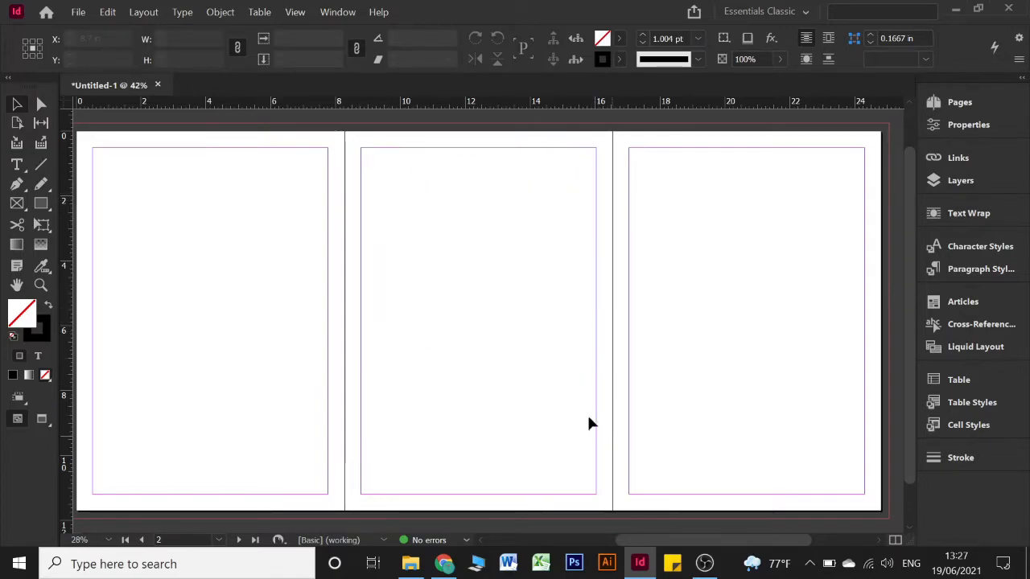
left_click_drag(454, 267, 455, 333)
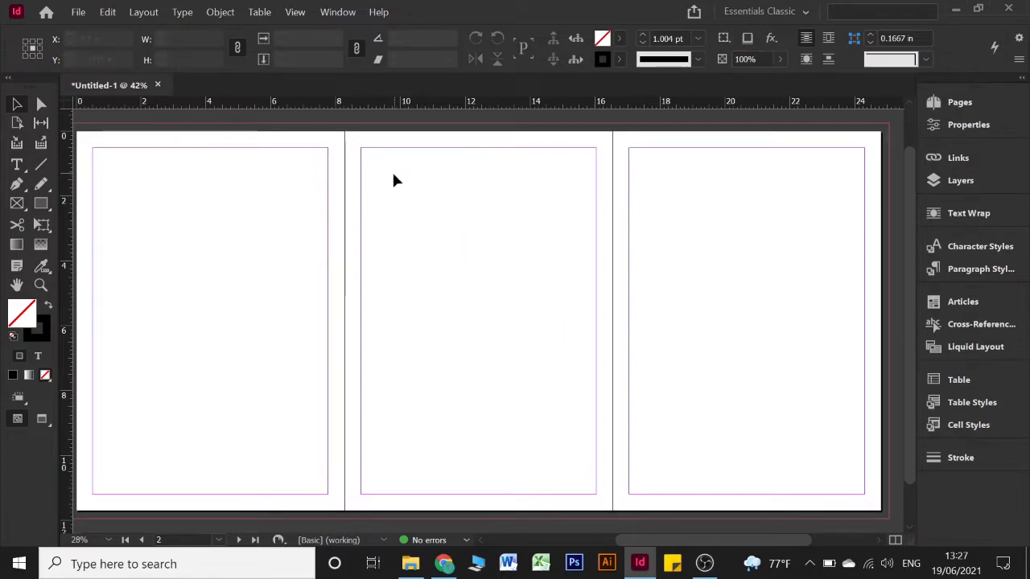
Add a large 'Spine' text label on the middle page, with its frame fitted to the text
key("t")
left_click_drag(398, 201, 531, 338)
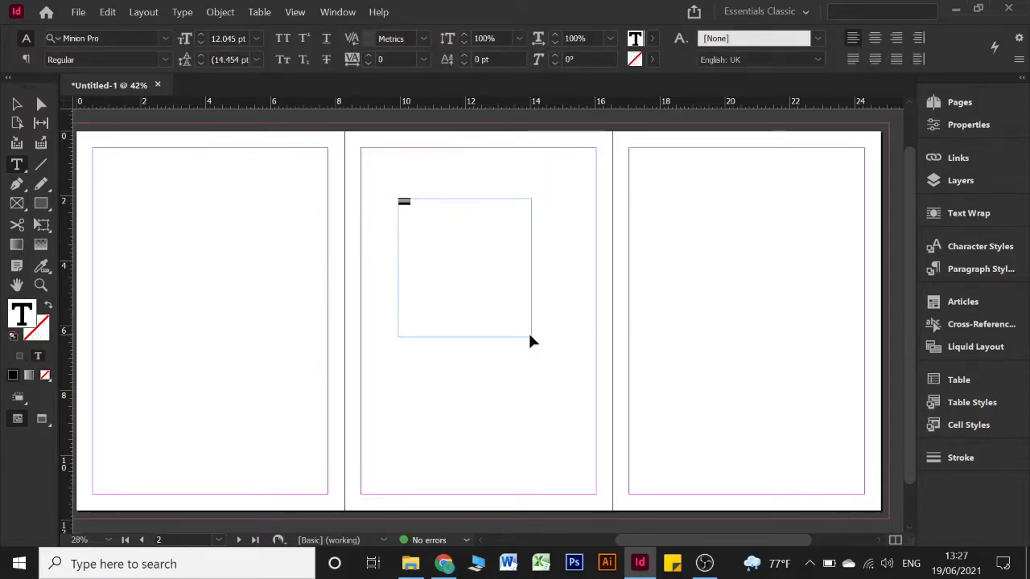
key("ctrl+alt+shift+period")
key("ctrl+alt+shift+period")
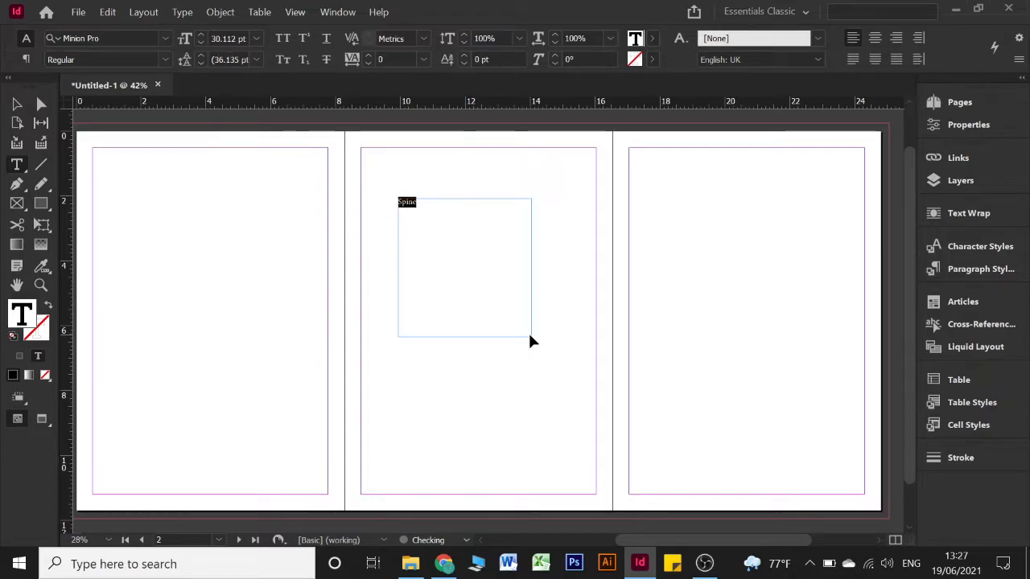
key("ctrl+alt+shift+period")
key("ctrl+alt+shift+period")
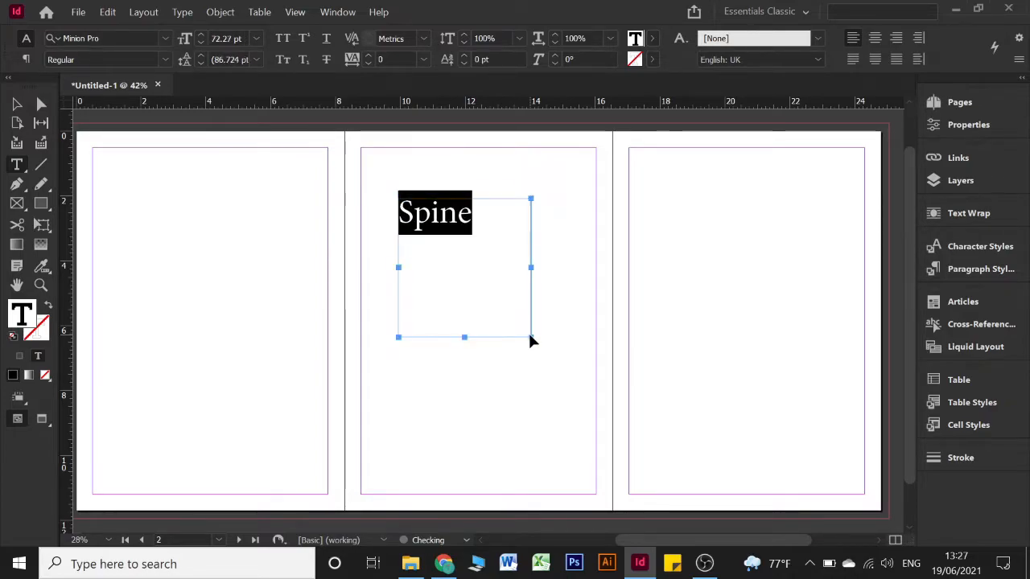
left_click(17, 103)
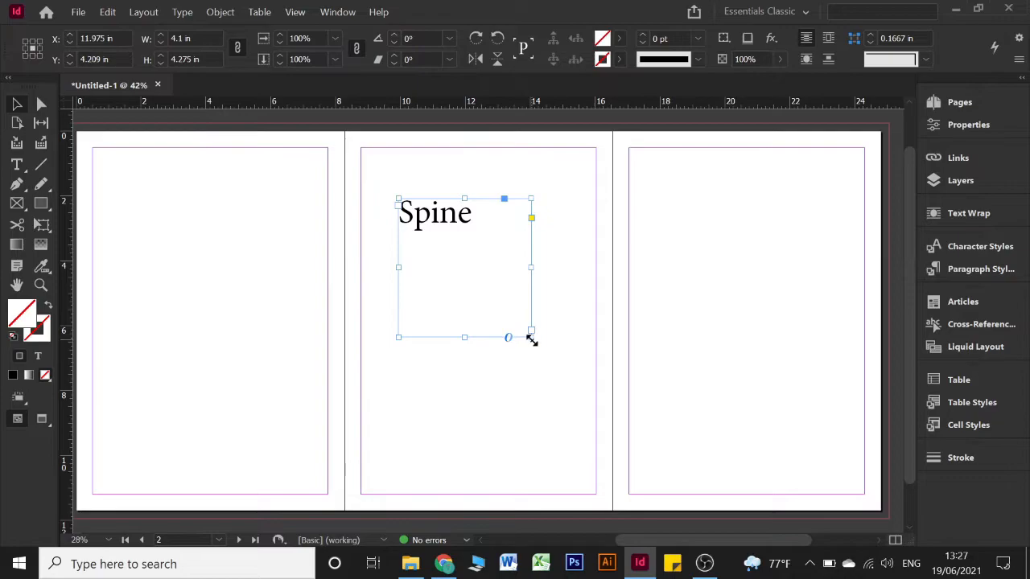
key("ctrl+alt+c")
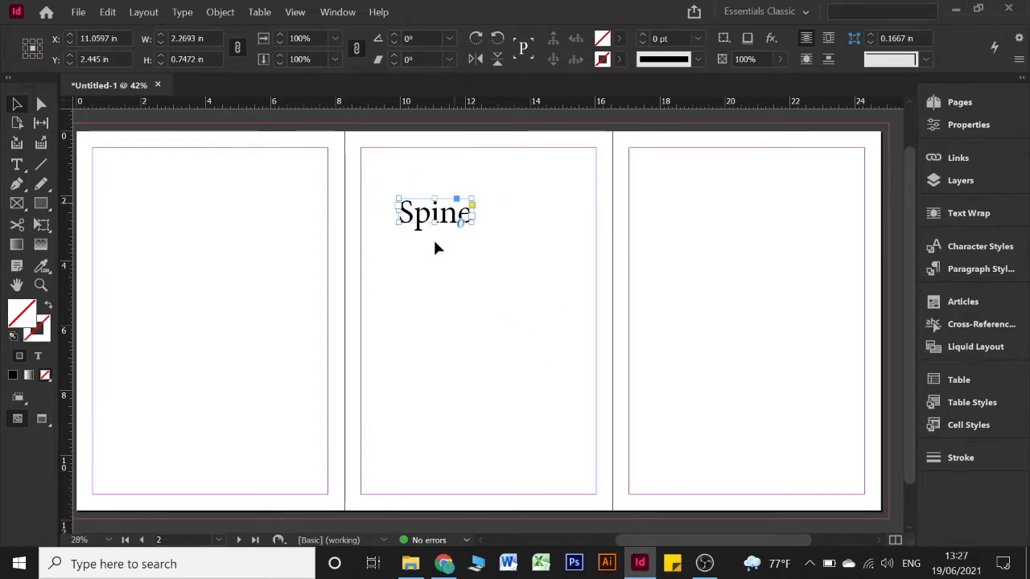
Copy the label onto the side pages and retype the copies as 'F' and 'B'
left_click_drag(436, 206, 196, 243)
left_click(782, 235)
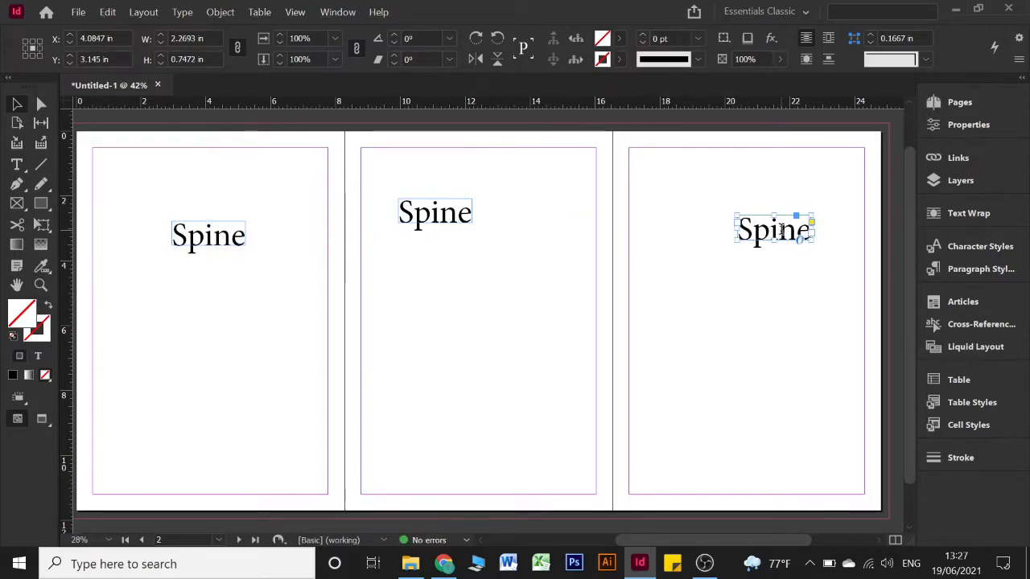
double_click(782, 235)
double_click(783, 233)
type("F")
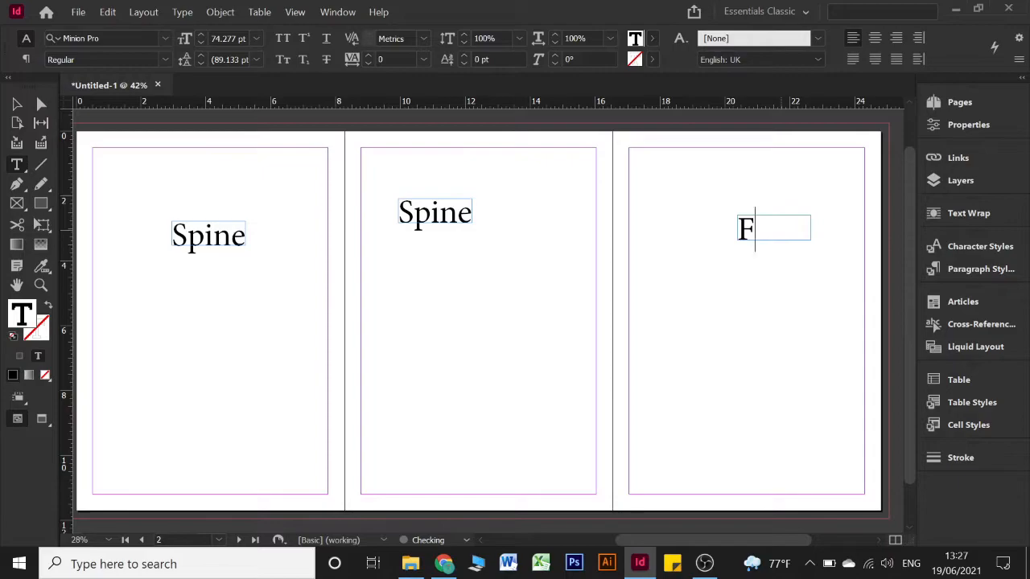
double_click(212, 229)
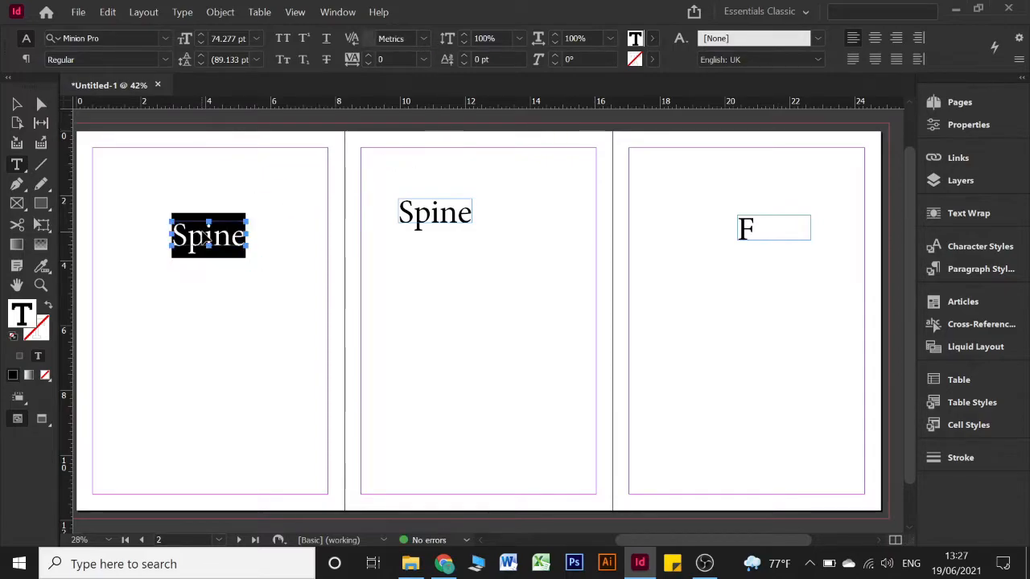
type("b")
key("BackSpace")
type("B")
Select the B, F and Spine label frames in turn to check them
left_click(16, 105)
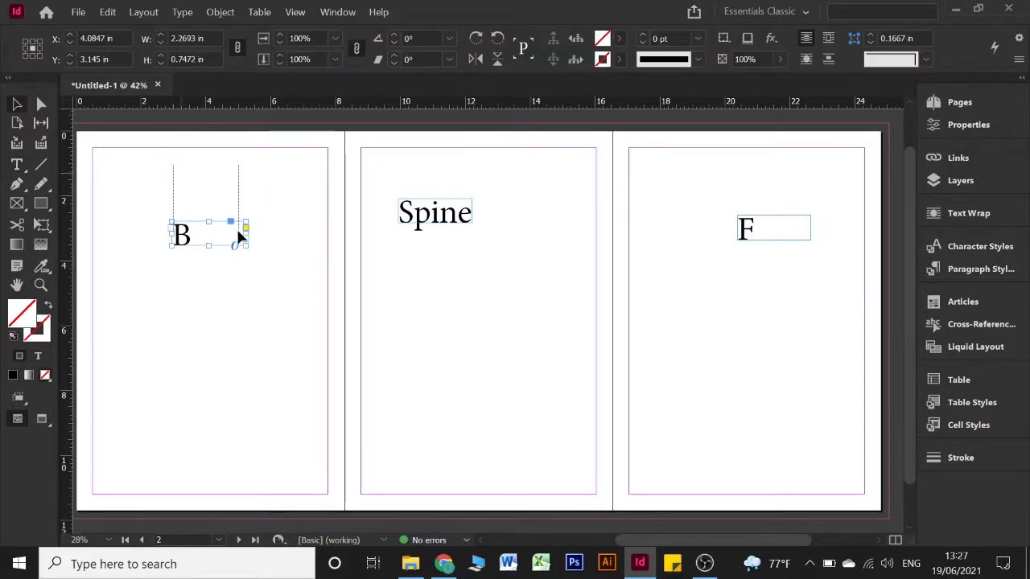
left_click_drag(708, 180, 815, 268)
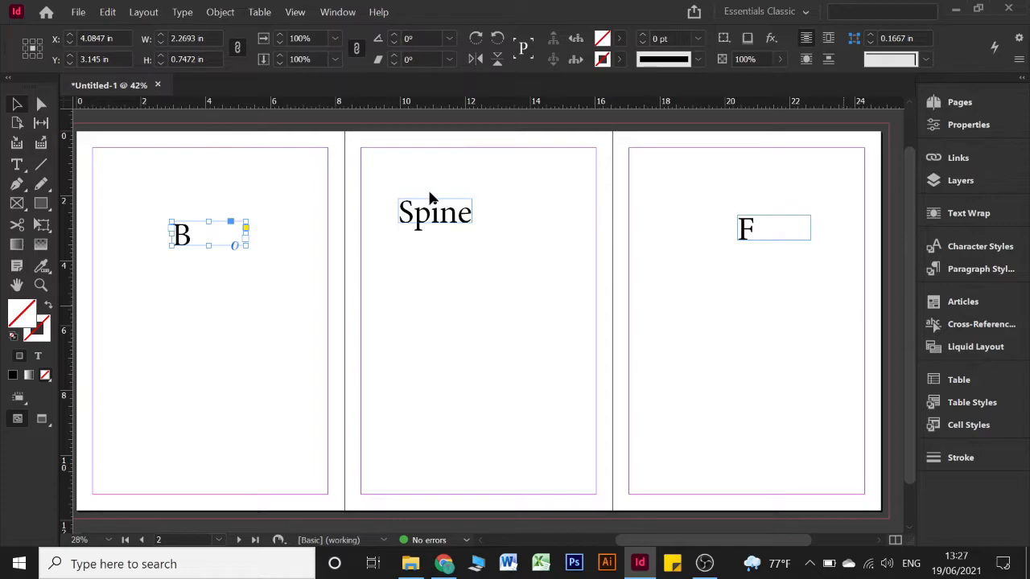
left_click_drag(395, 170, 474, 288)
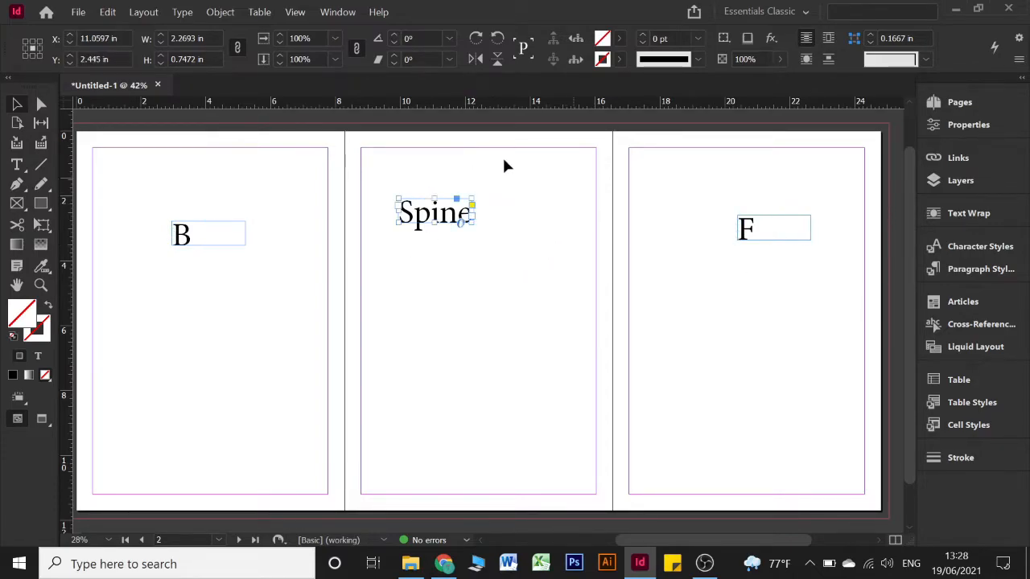
left_click_drag(387, 138, 604, 148)
left_click(605, 147)
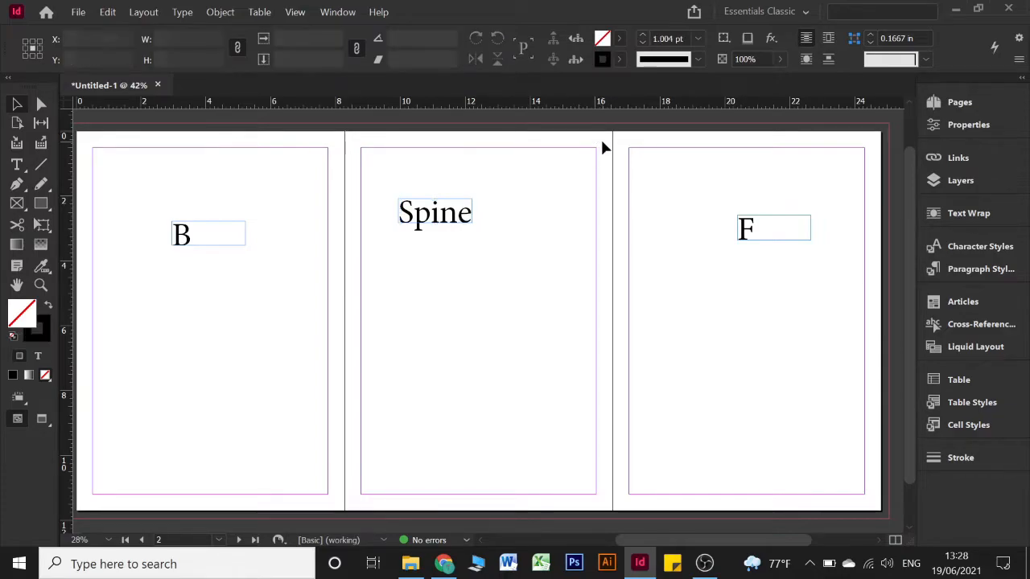
left_click(16, 125)
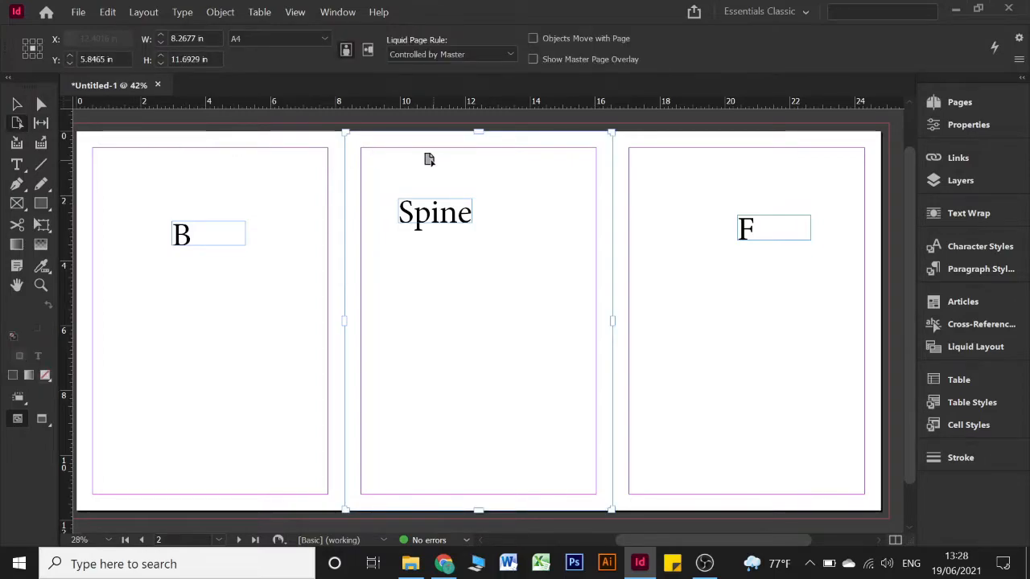
Set the middle spine page's Liquid Page Rule to Scale
left_click(958, 103)
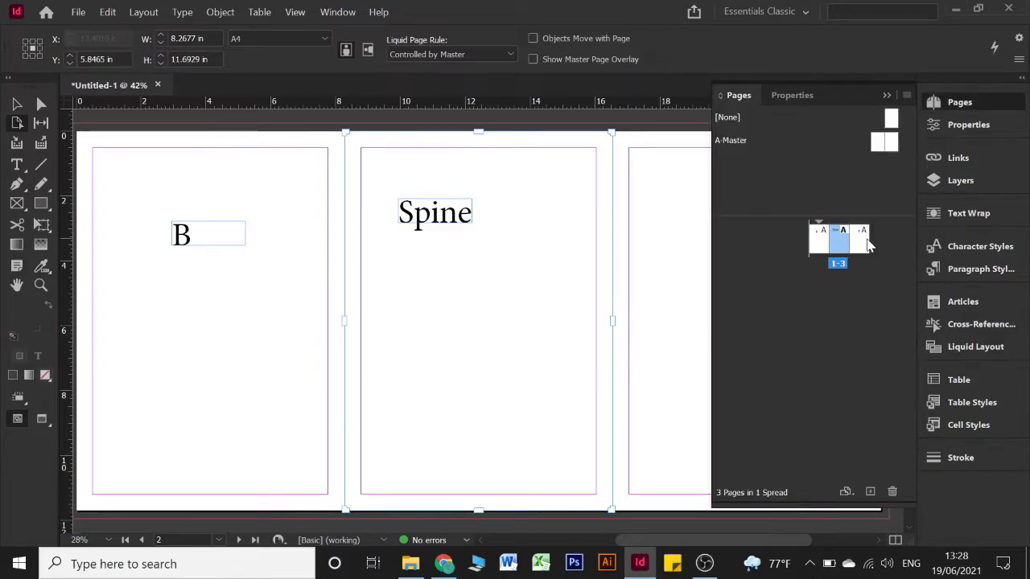
left_click(819, 242)
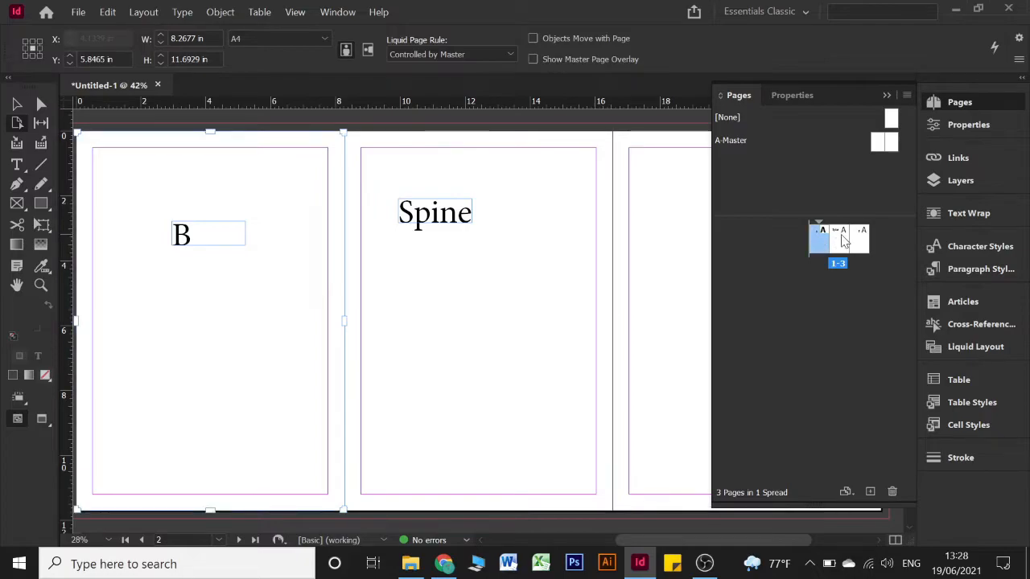
left_click(840, 237)
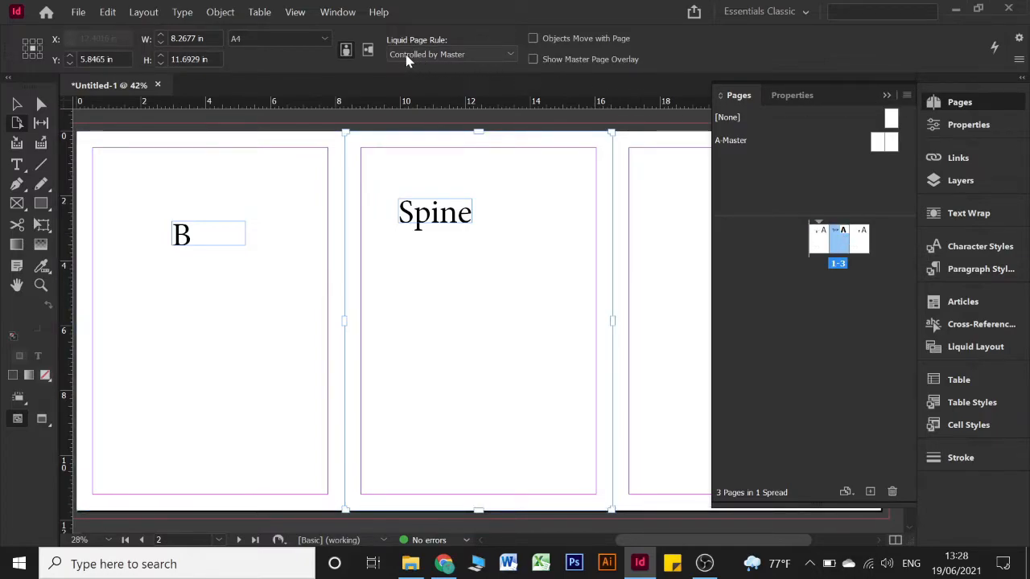
left_click(464, 54)
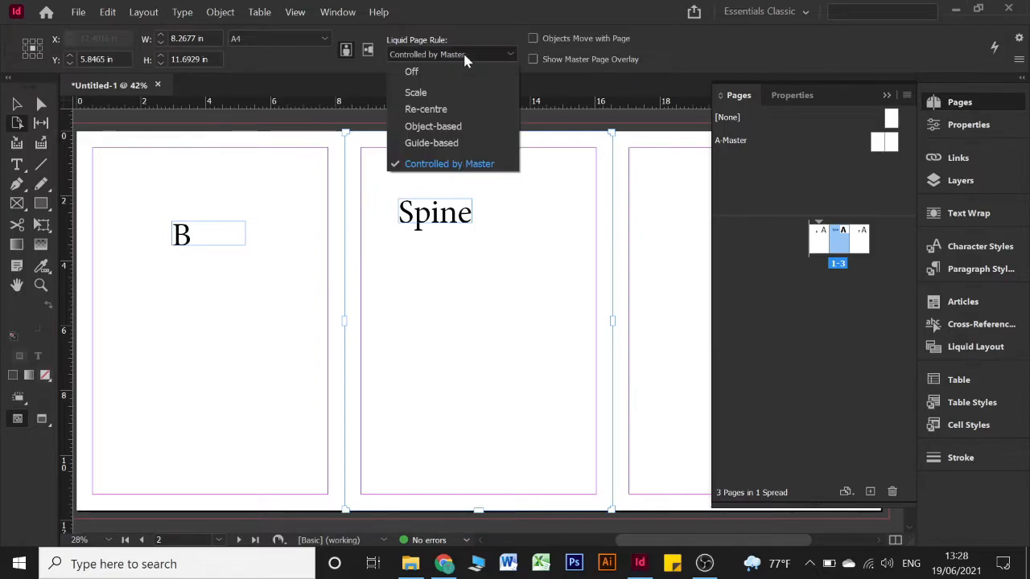
left_click(455, 97)
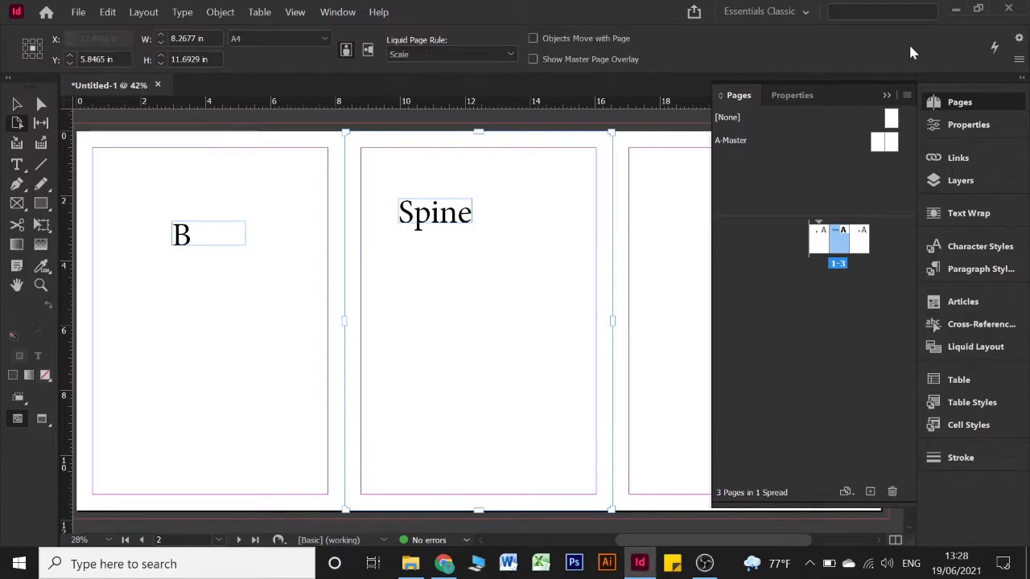
left_click(888, 96)
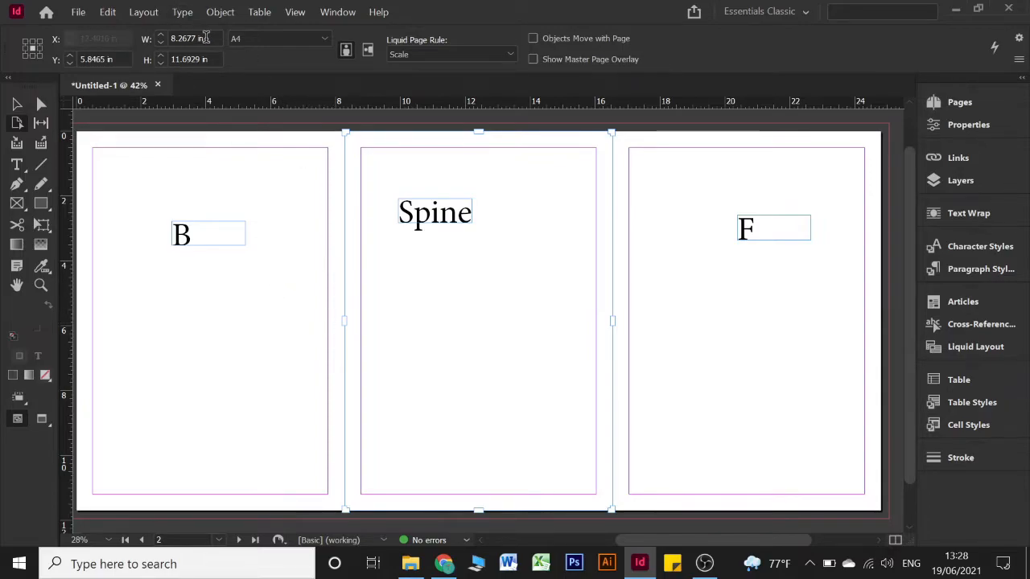
Enter 150 as the spine page width, then undo the oversized result
left_click(149, 39)
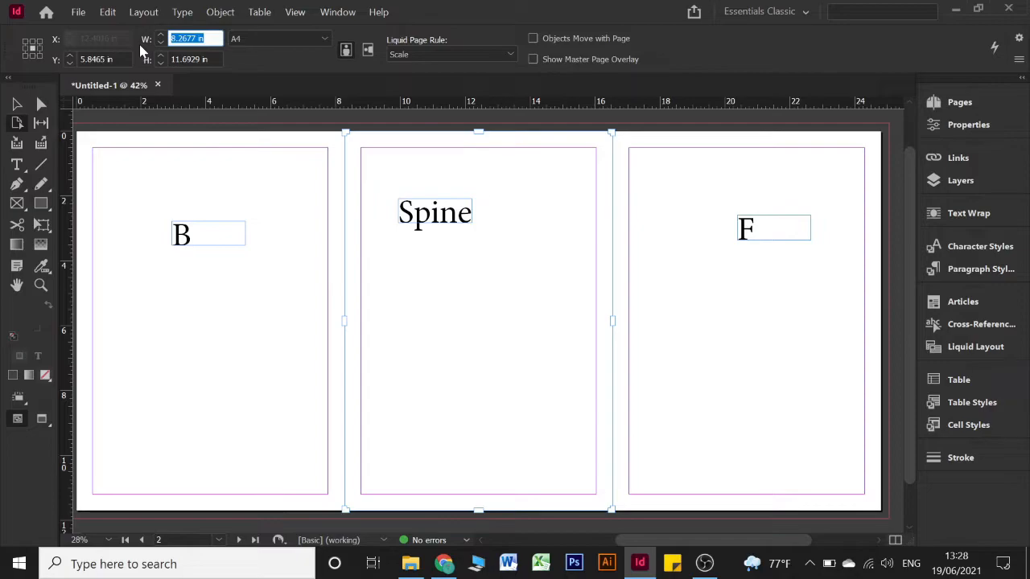
type("150")
key("Return")
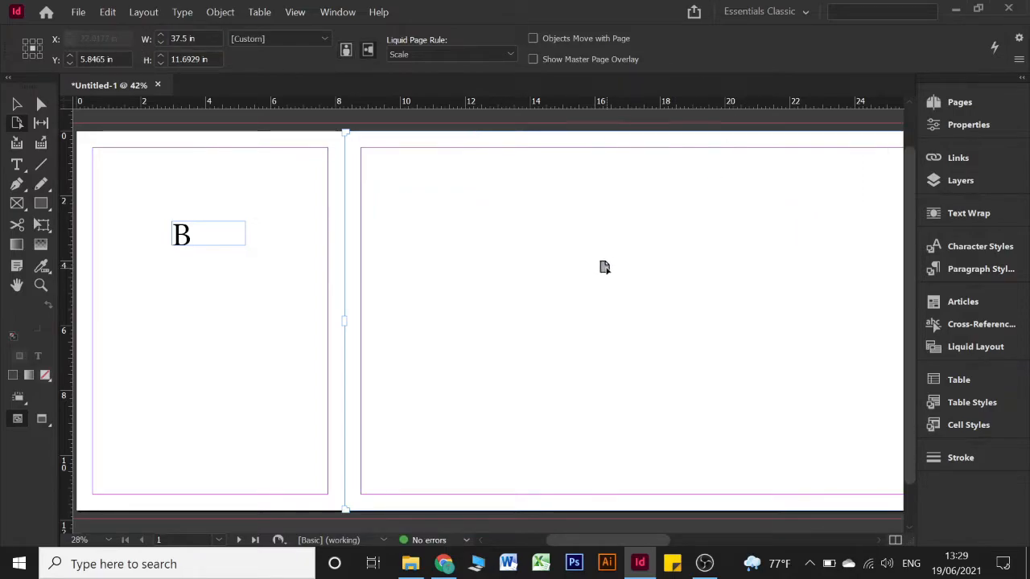
scroll(605, 267, "down", 1)
scroll(604, 267, "up", 2)
scroll(605, 267, "down", 2)
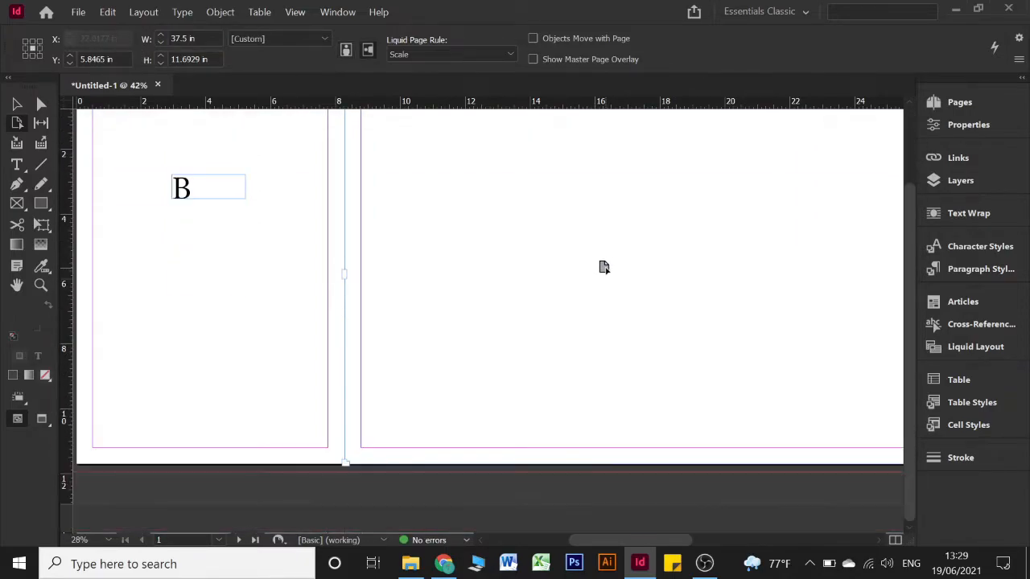
scroll(605, 268, "up", 2)
key("ctrl+z")
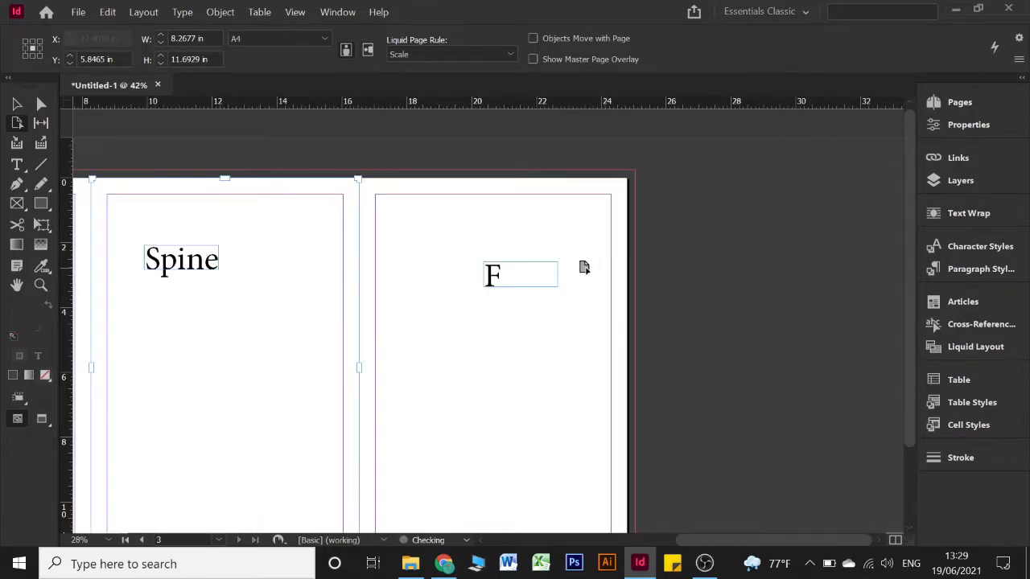
Set the spine page width to 150*0.025, giving 3.75 in
left_click(203, 38)
left_click_drag(204, 38, 161, 39)
type("150*0.0")
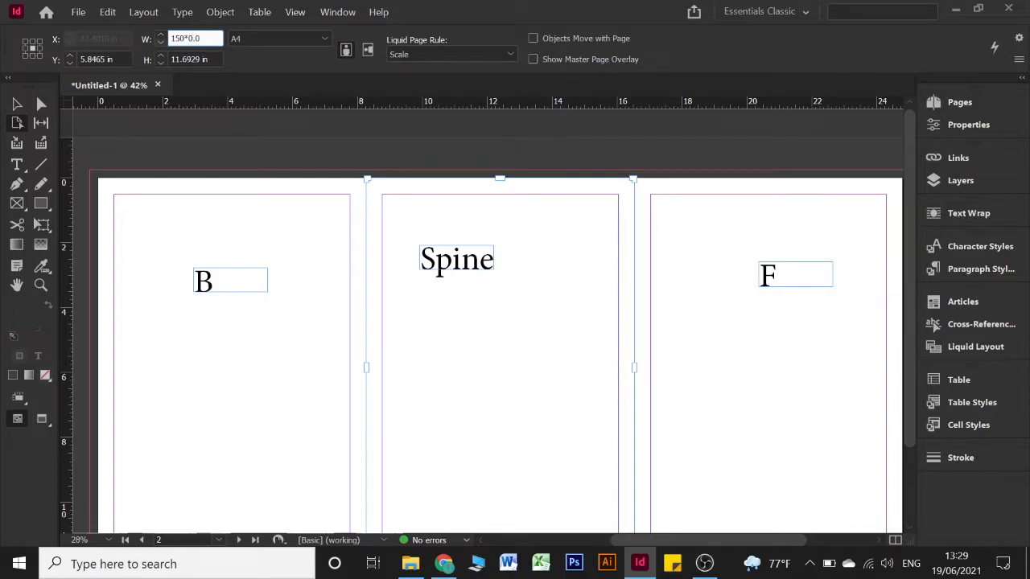
type("25")
key("Return")
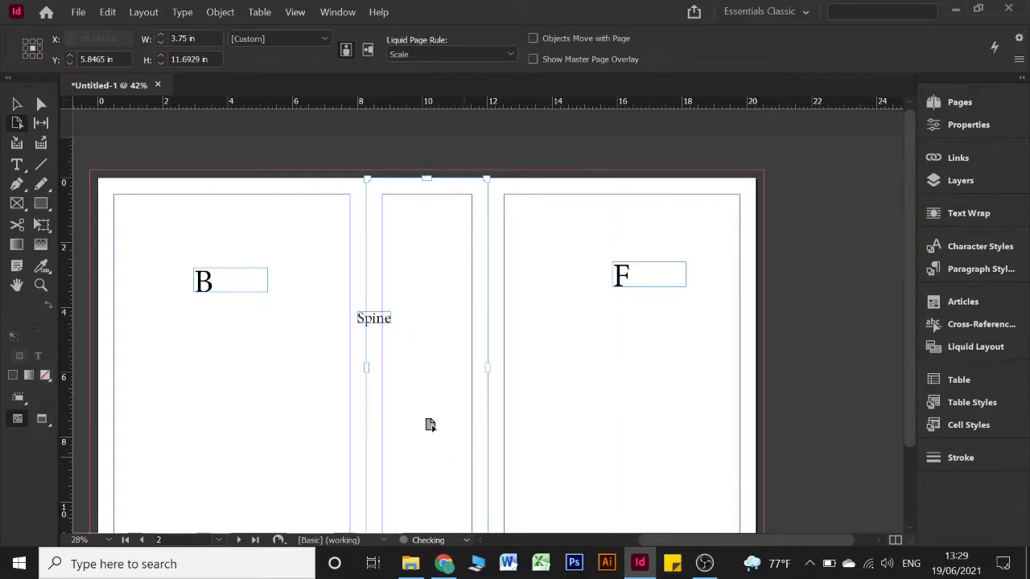
left_click(209, 37)
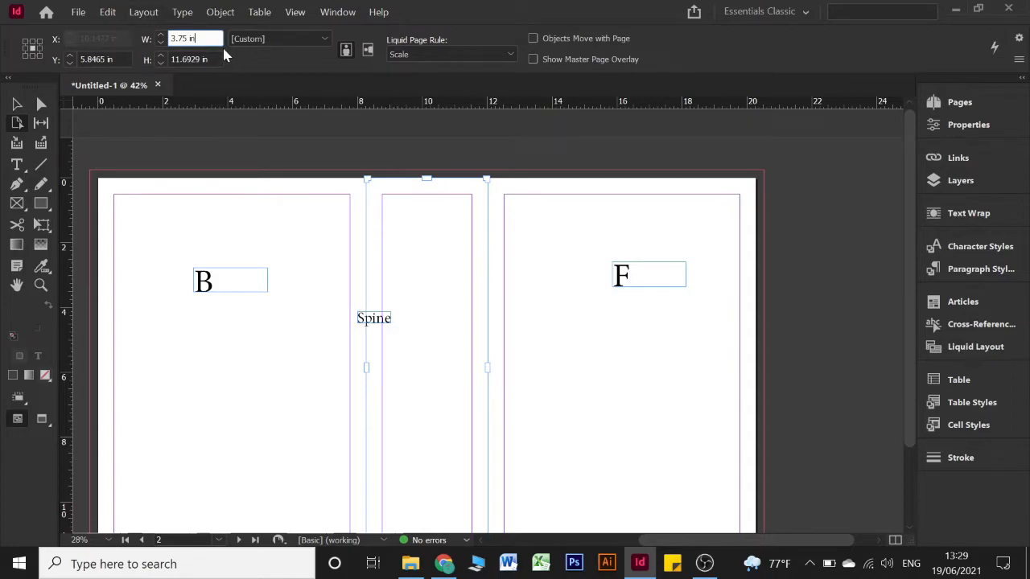
Narrow the spine page to 2 in wide, dismissing the page size warning
left_click(141, 38)
type("0.025")
key("Return")
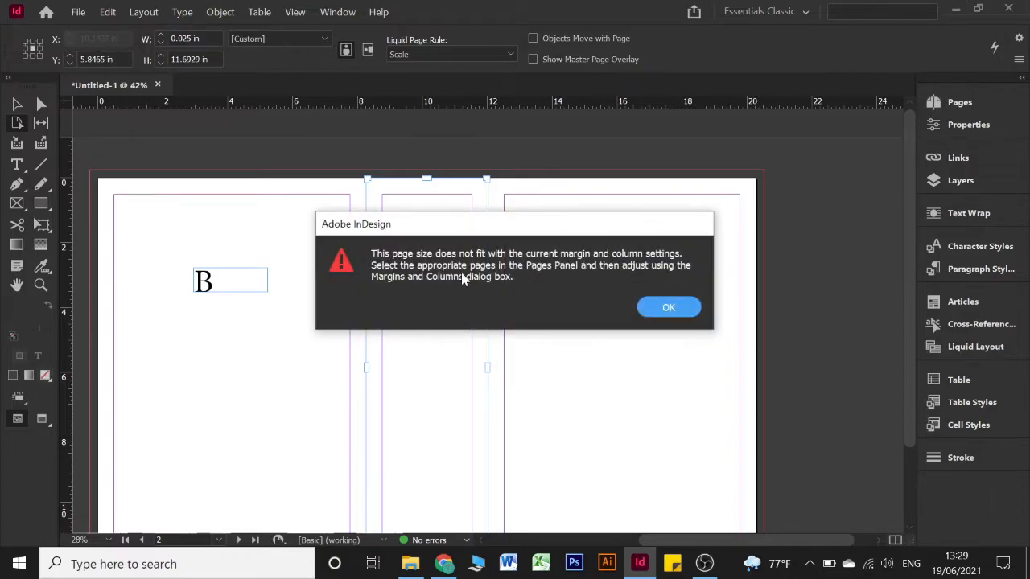
left_click(668, 310)
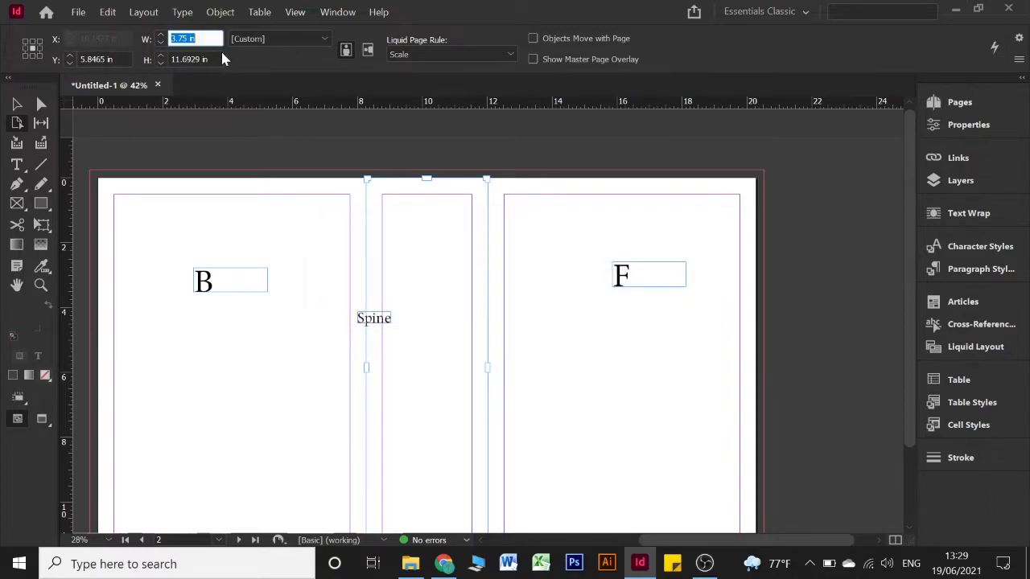
key("Down")
key("Down")
key("Down")
key("Down")
key("Down")
key("Down")
key("Down")
key("Down")
key("Down")
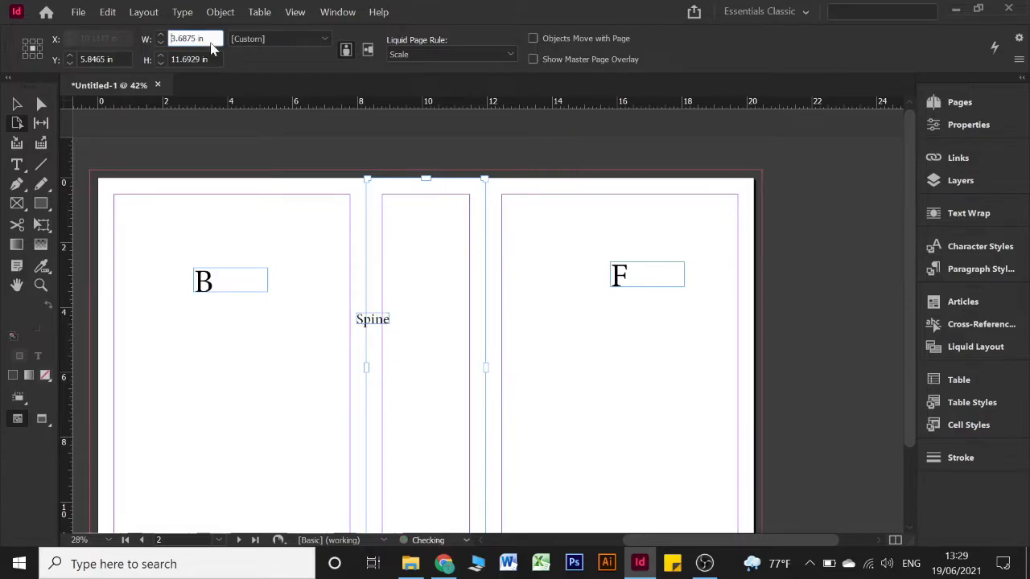
key("Down")
key("Down")
key("Down")
key("Down")
key("Down")
key("Down")
key("Down")
key("Down")
key("Down")
key("Down")
key("Down")
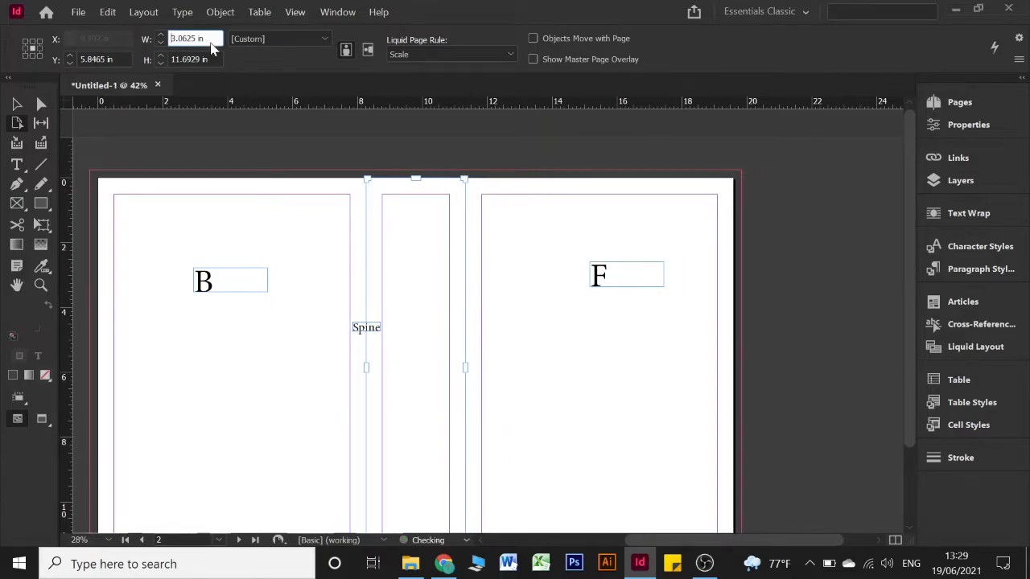
key("Down")
key("Down")
key("Down")
key("Down")
key("Down")
key("Down")
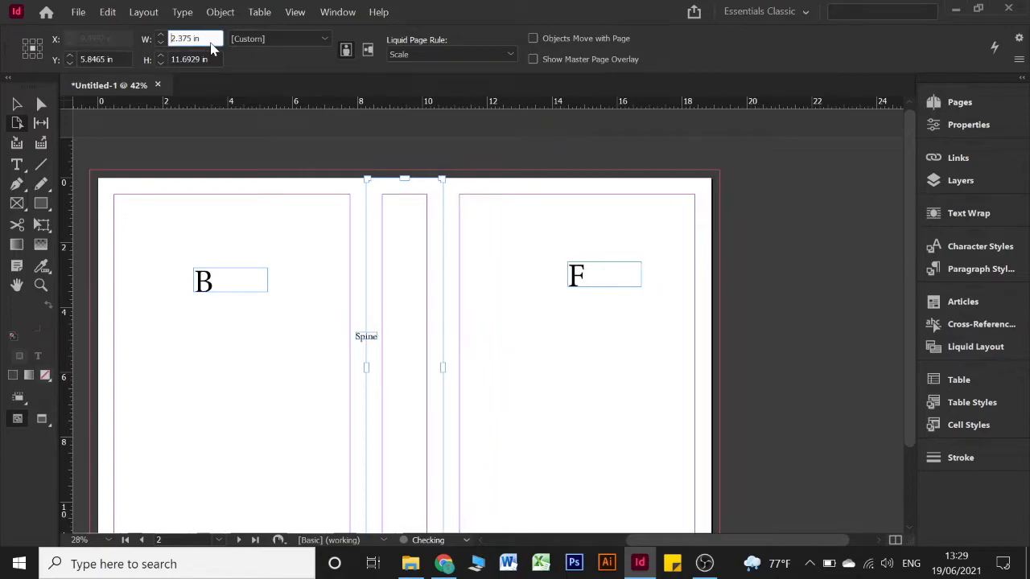
key("Down")
key("Down")
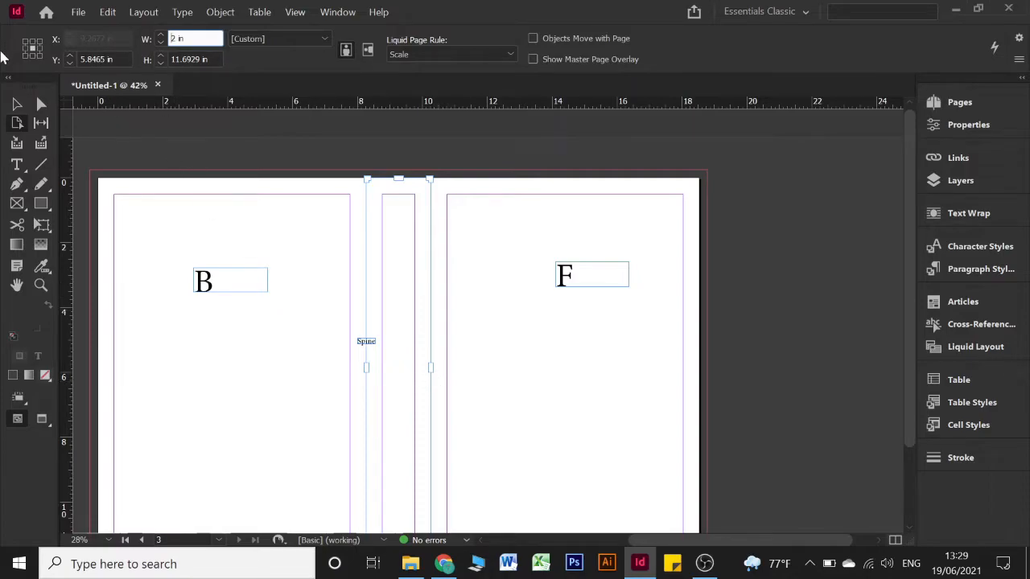
left_click(958, 103)
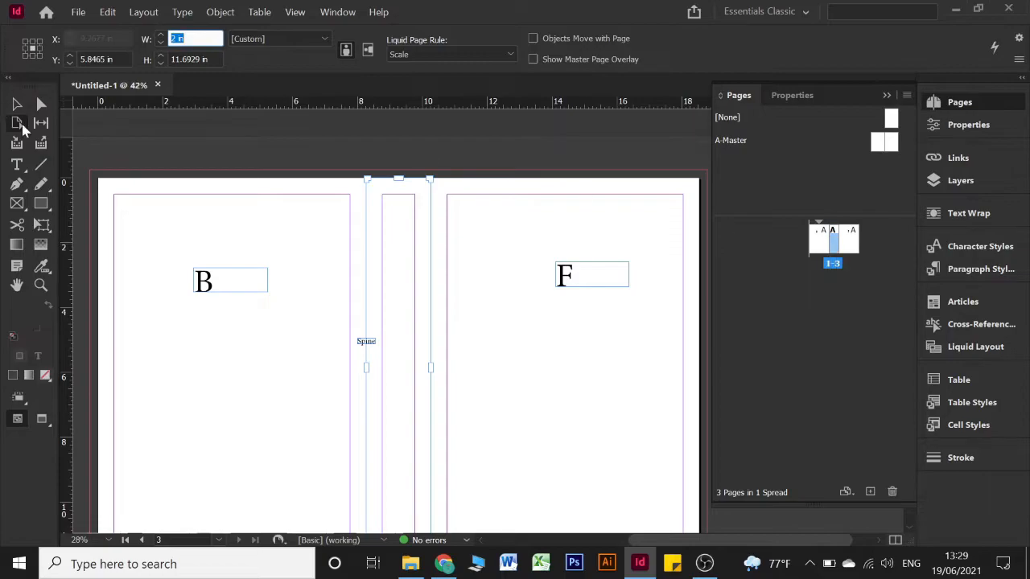
Set linked 0.5625 in margins on all sides in Margins and Columns
left_click(18, 105)
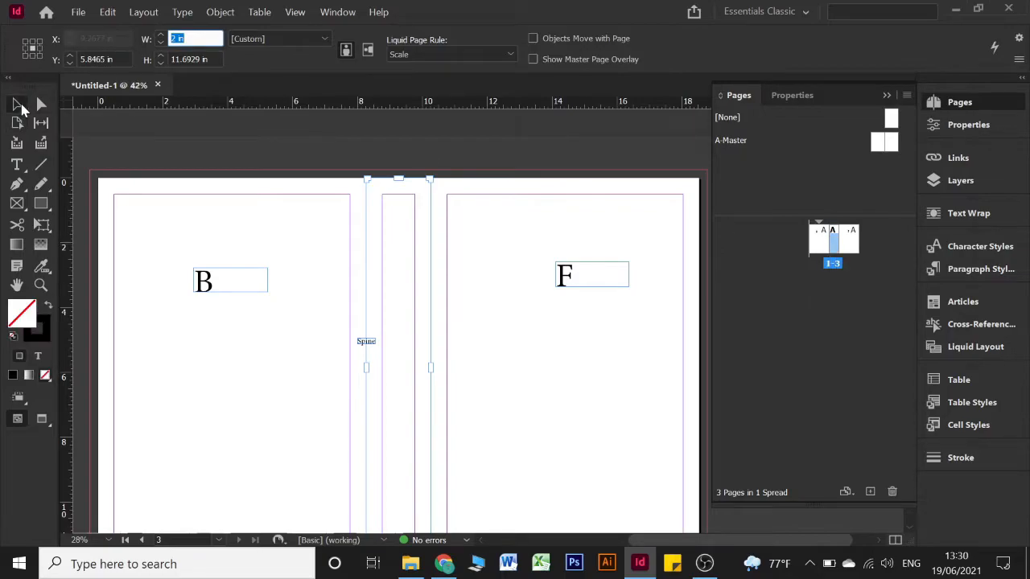
left_click(145, 12)
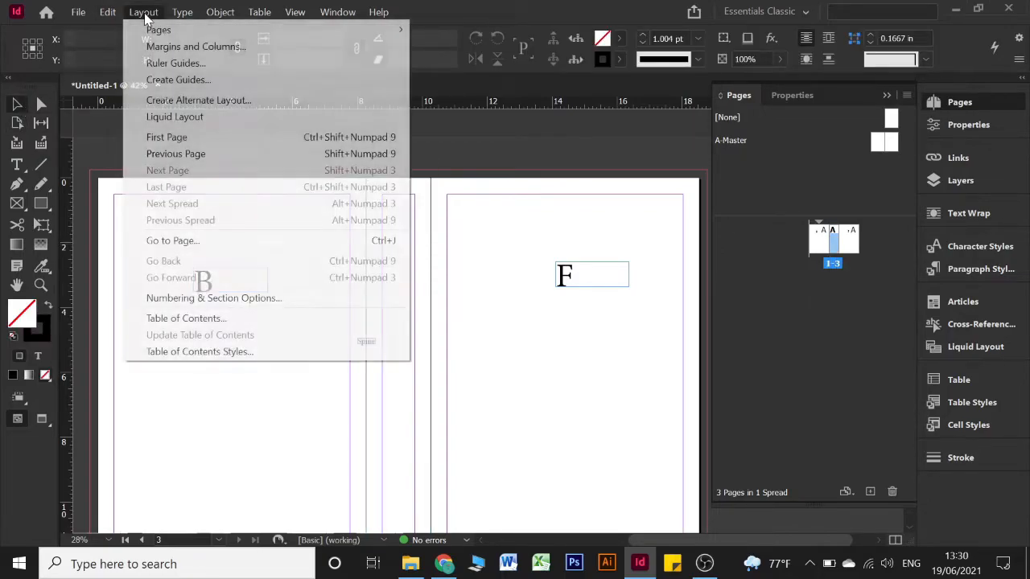
left_click(156, 47)
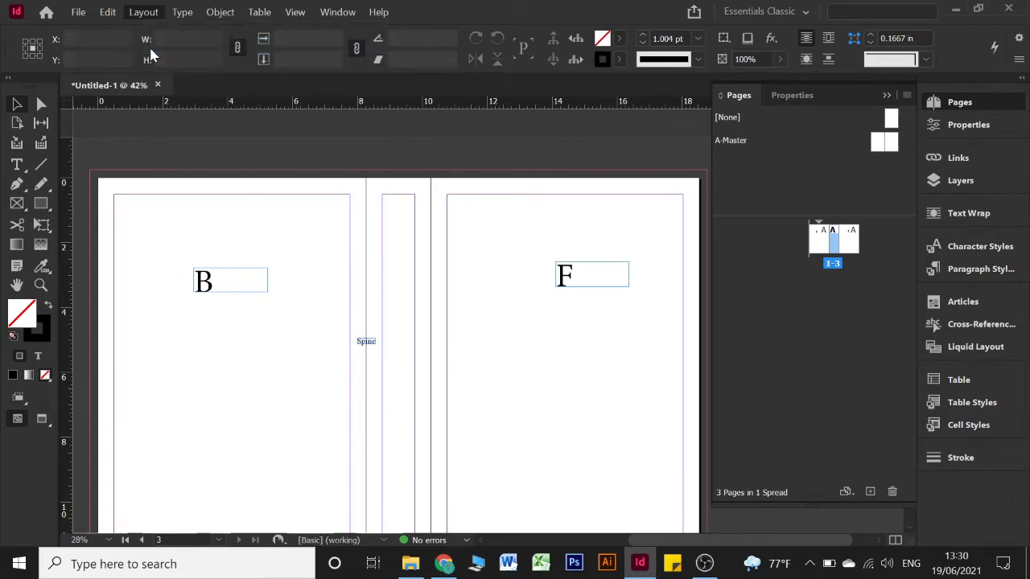
left_click_drag(340, 120, 451, 260)
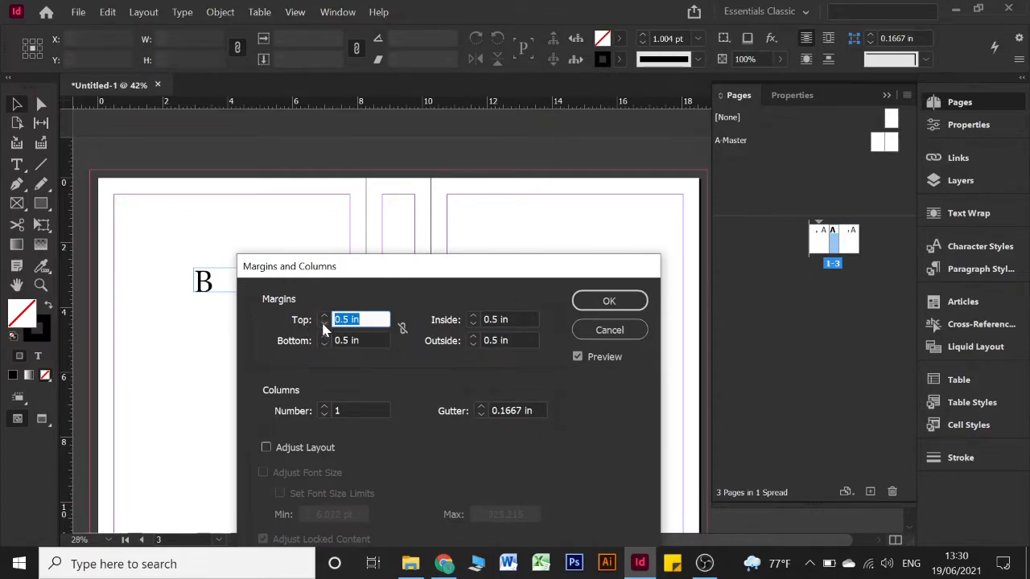
left_click(401, 329)
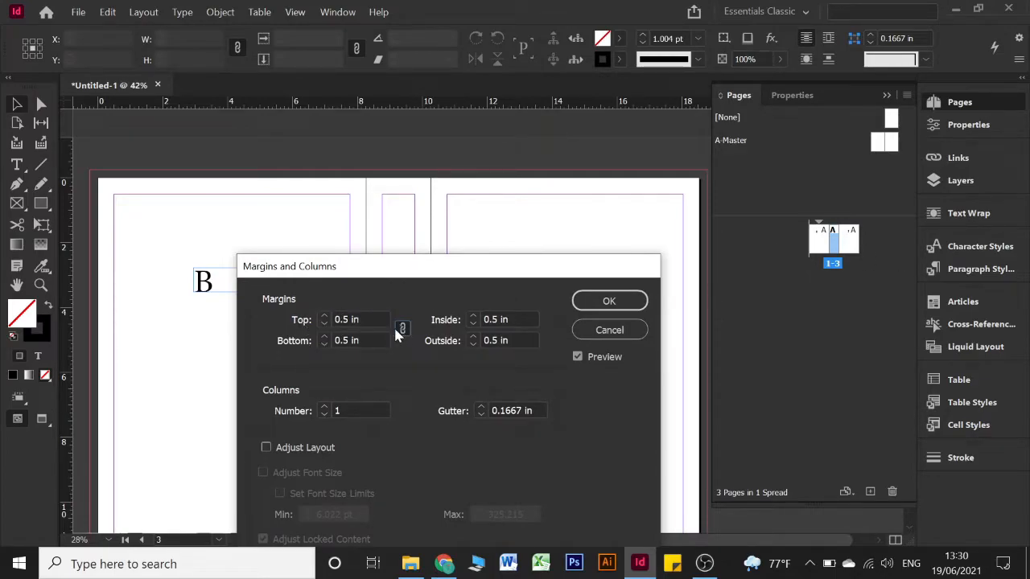
left_click(327, 327)
left_click(328, 330)
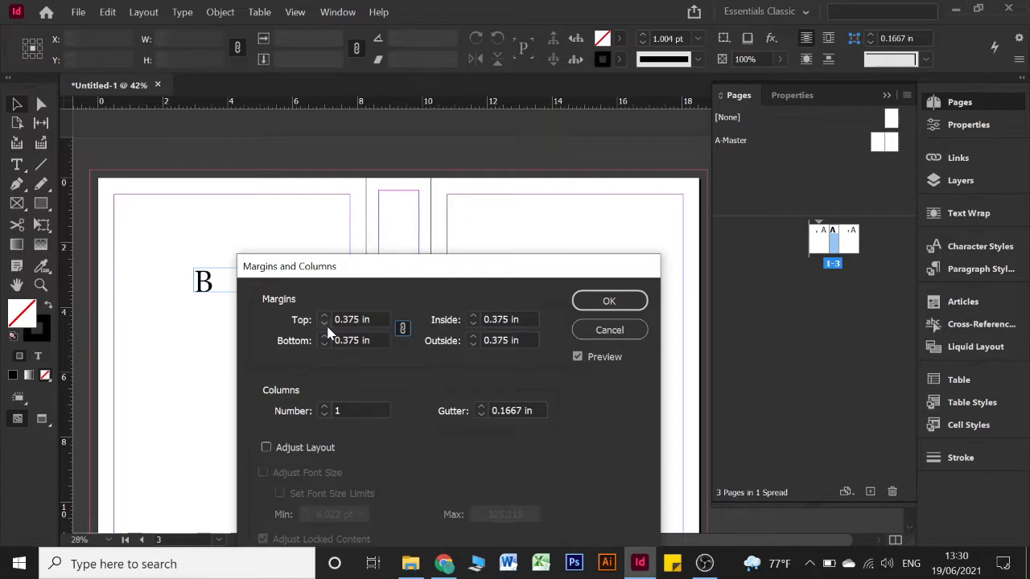
left_click(323, 316)
left_click(323, 316)
left_click(323, 316)
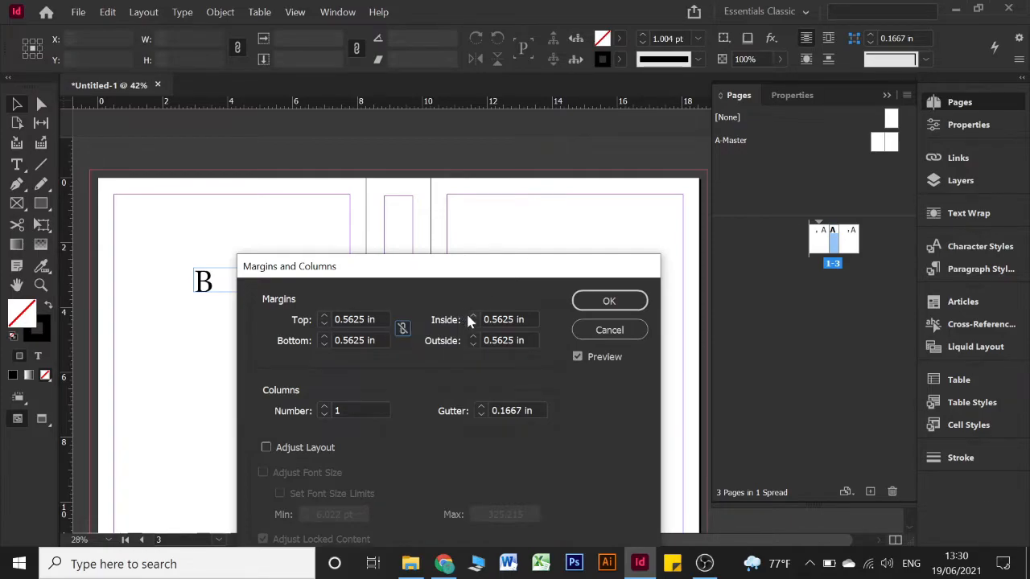
left_click(617, 304)
scroll(380, 263, "down", 1)
scroll(383, 270, "down", 2)
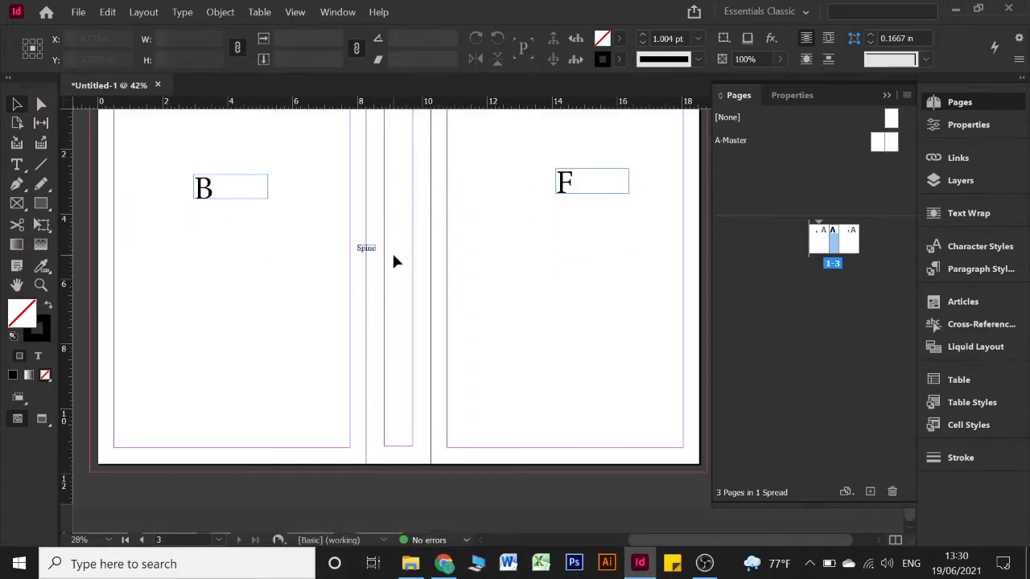
left_click(17, 122)
Enter 1.5625 in, then 1.5 in, as the spine page width
scroll(376, 161, "up", 2)
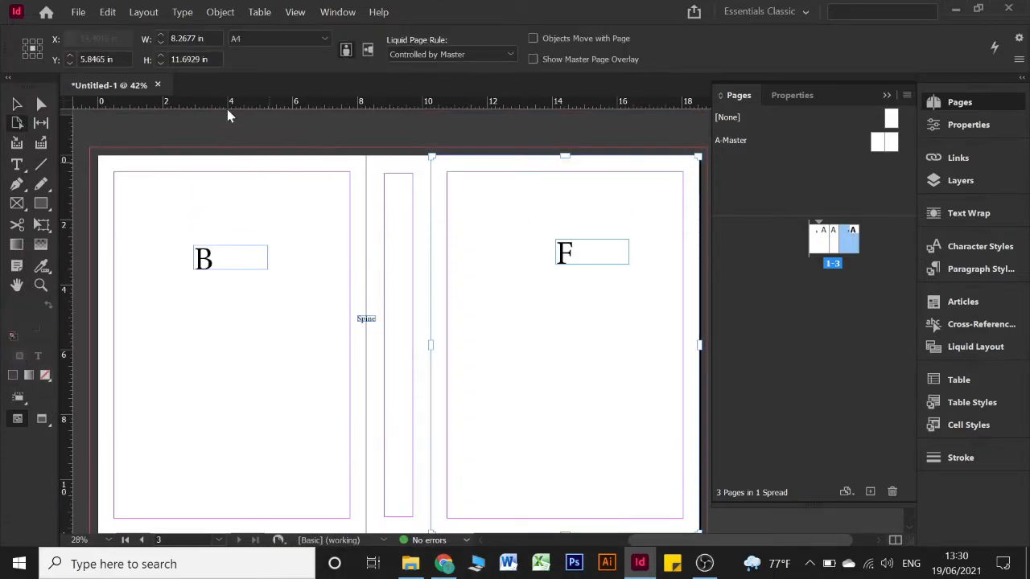
left_click(835, 243)
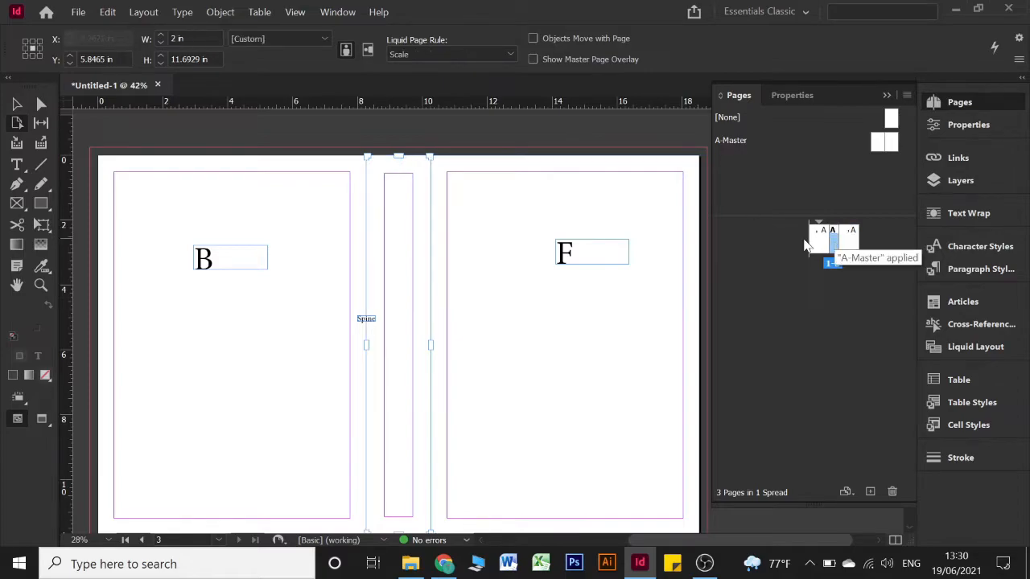
left_click(194, 37)
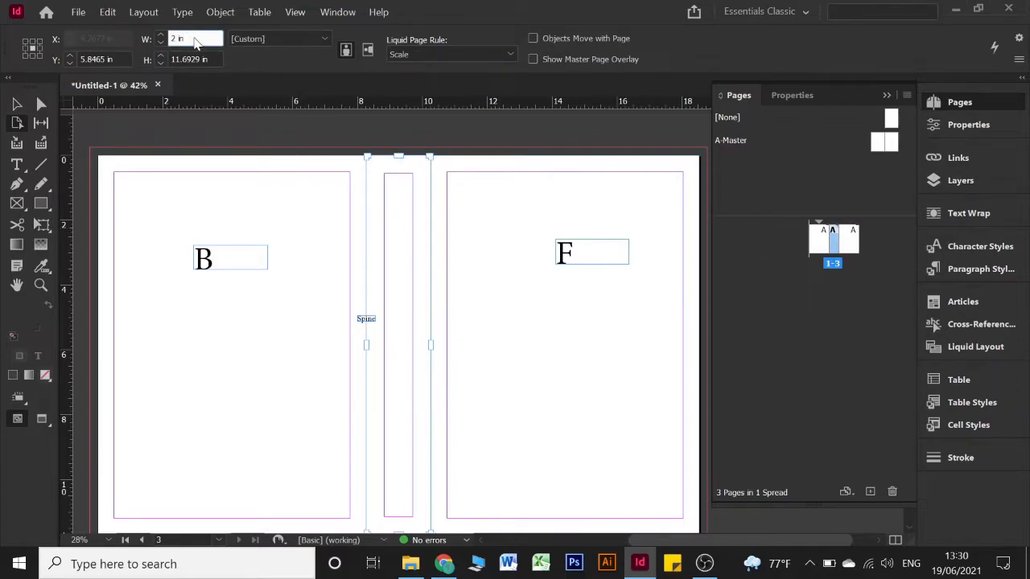
type("1.5625")
key("Return")
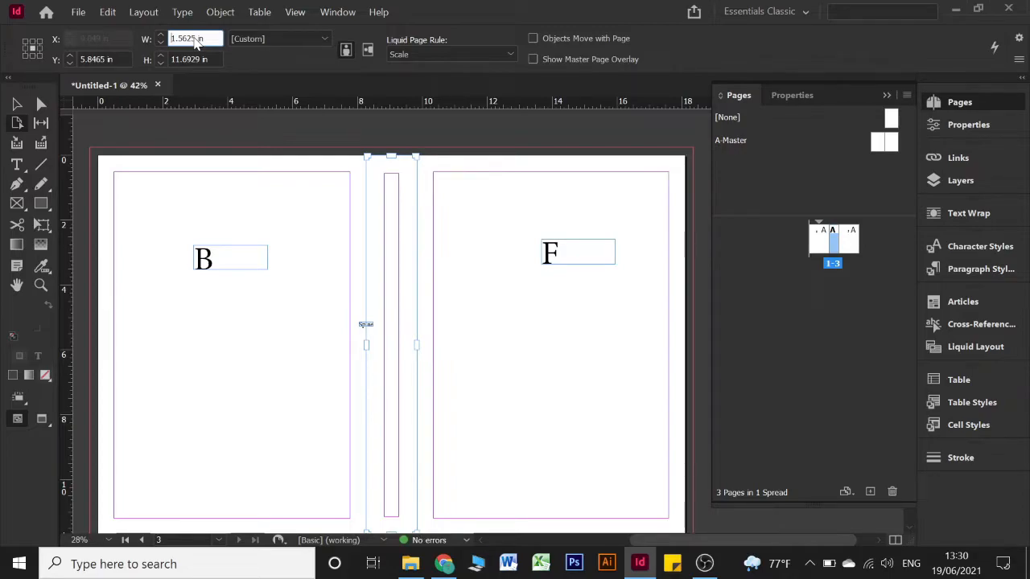
type("1.5")
key("Return")
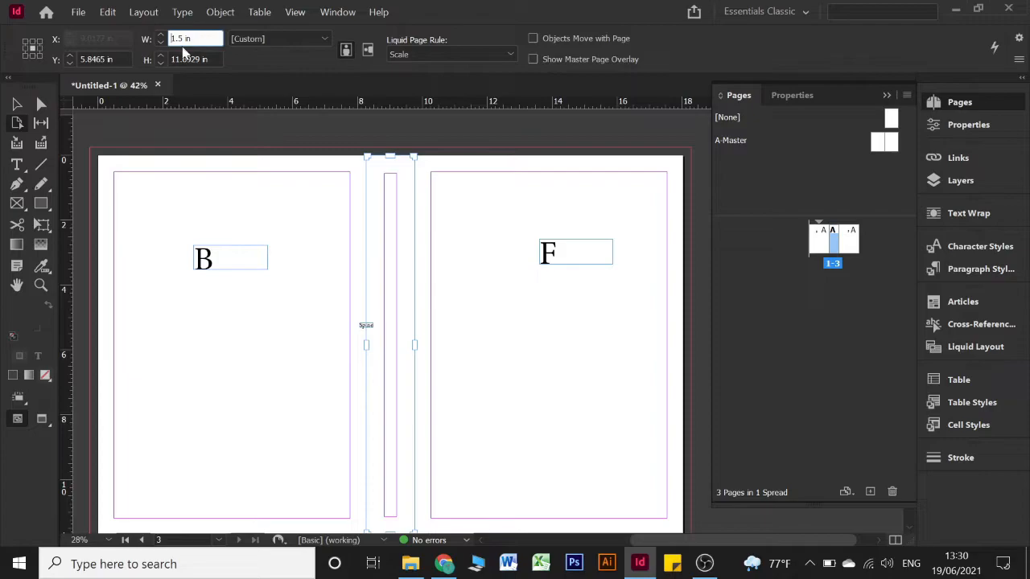
left_click(19, 108)
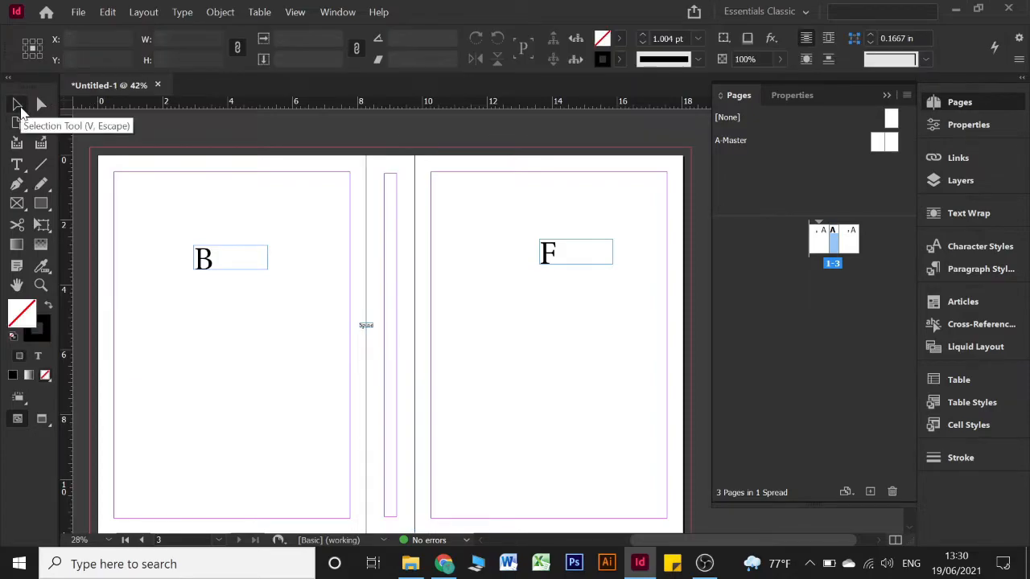
Try Scale on the right F page, then return its Liquid Page Rule to Controlled by Master
left_click(17, 123)
left_click(555, 242)
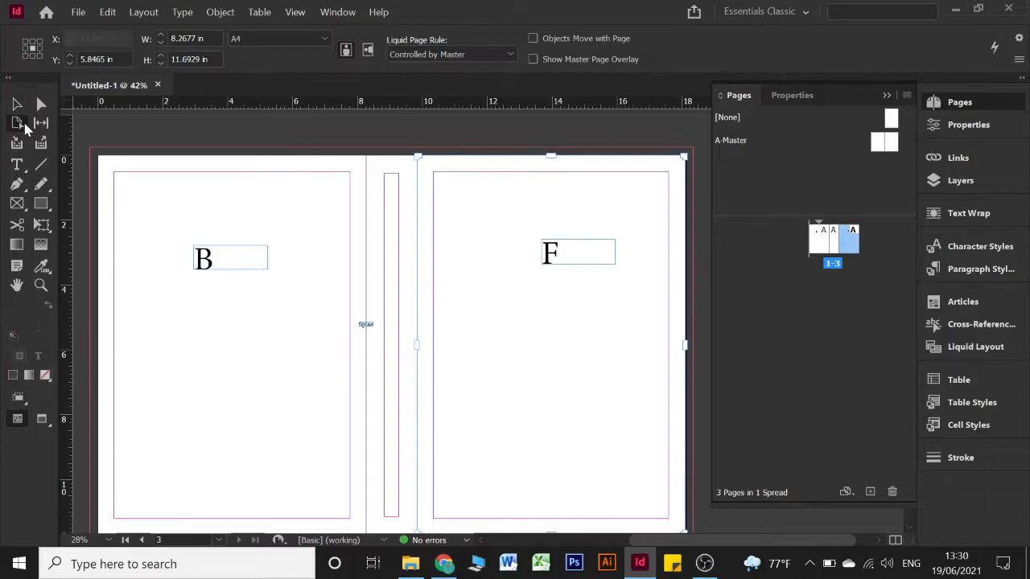
left_click(442, 54)
left_click(439, 91)
left_click(453, 53)
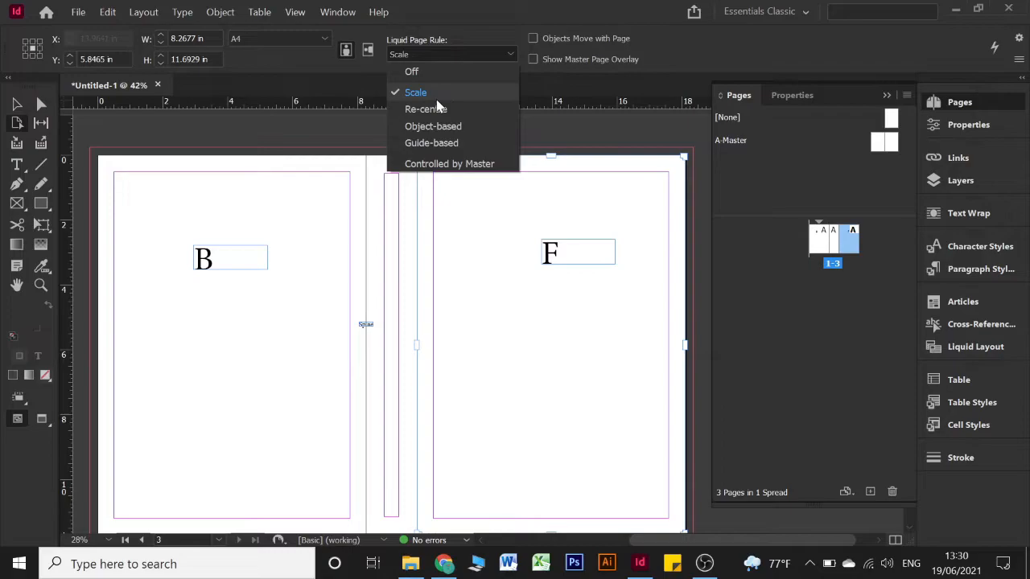
left_click(430, 54)
left_click(430, 54)
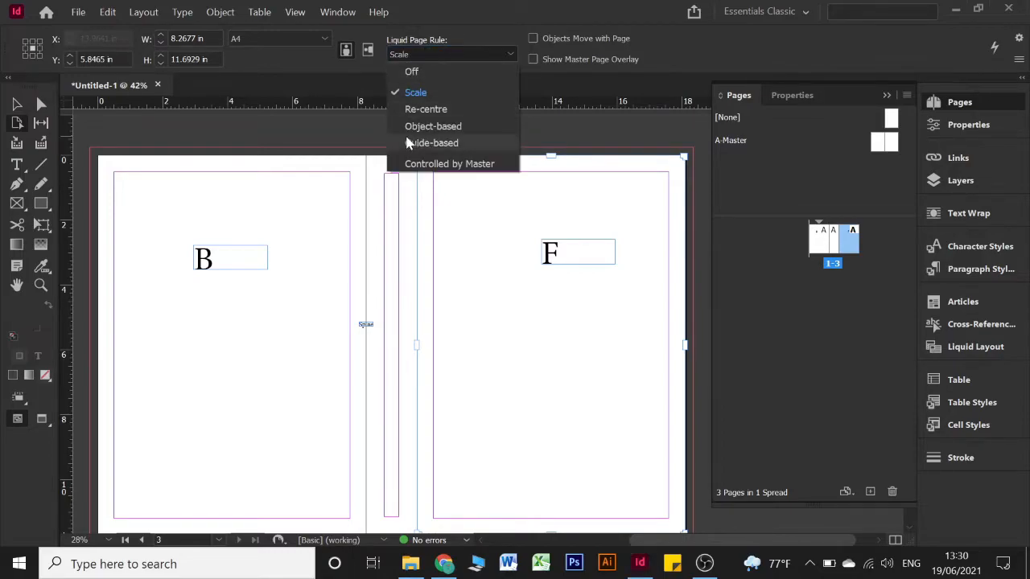
left_click(449, 164)
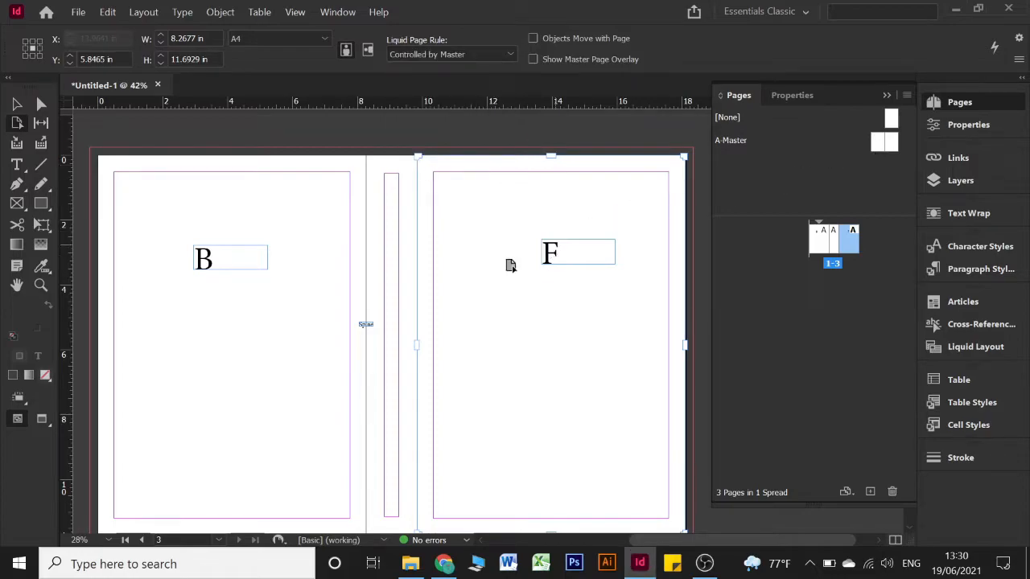
Apply A-Master to the spine page, set its liquid rule to Scale, and cancel the trial resize
left_click_drag(483, 278, 836, 252)
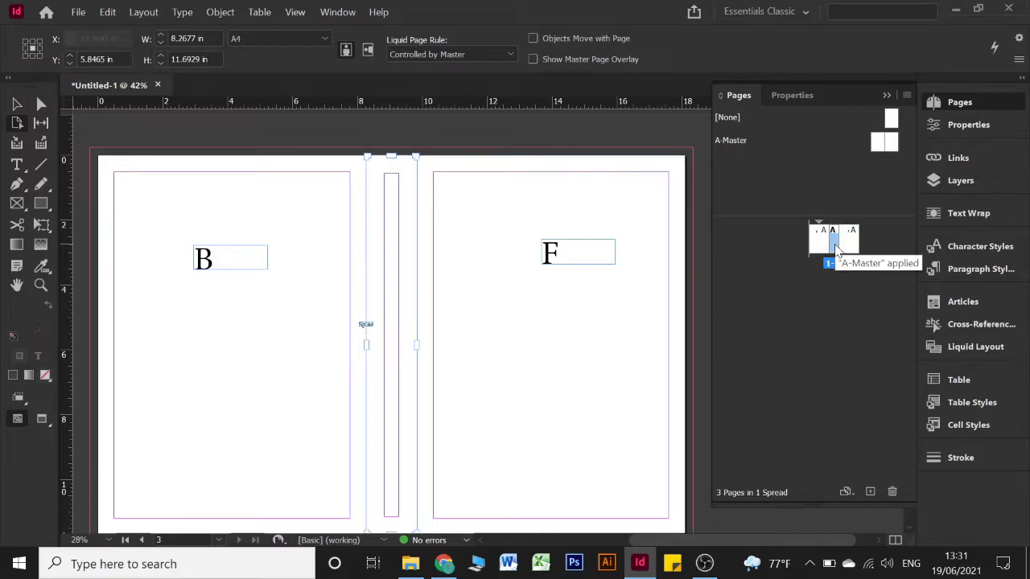
left_click(421, 51)
left_click(418, 92)
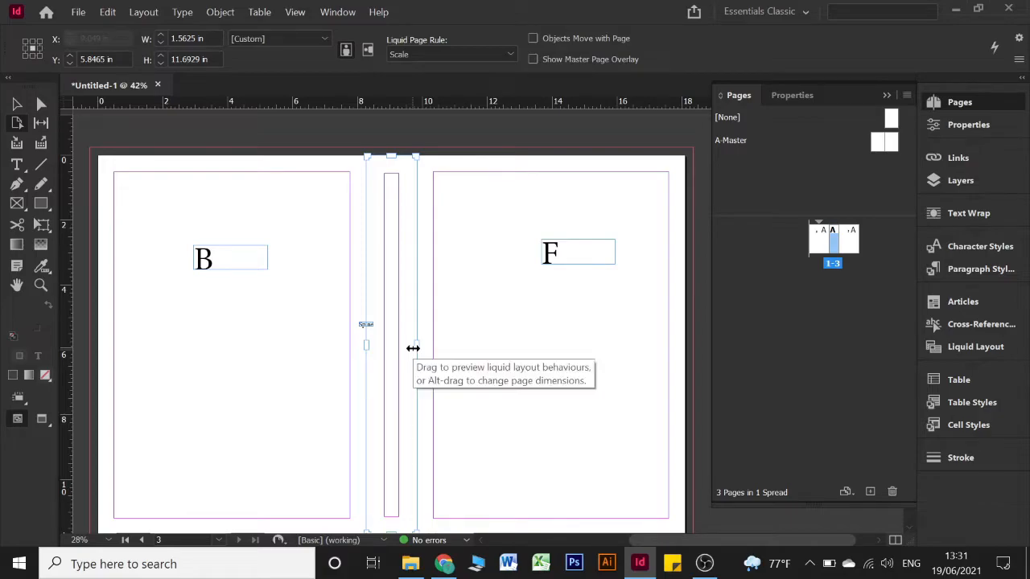
mouse_move(412, 348)
left_mouse_down()
mouse_move(603, 354)
mouse_move(391, 347)
mouse_move(416, 344)
left_mouse_up()
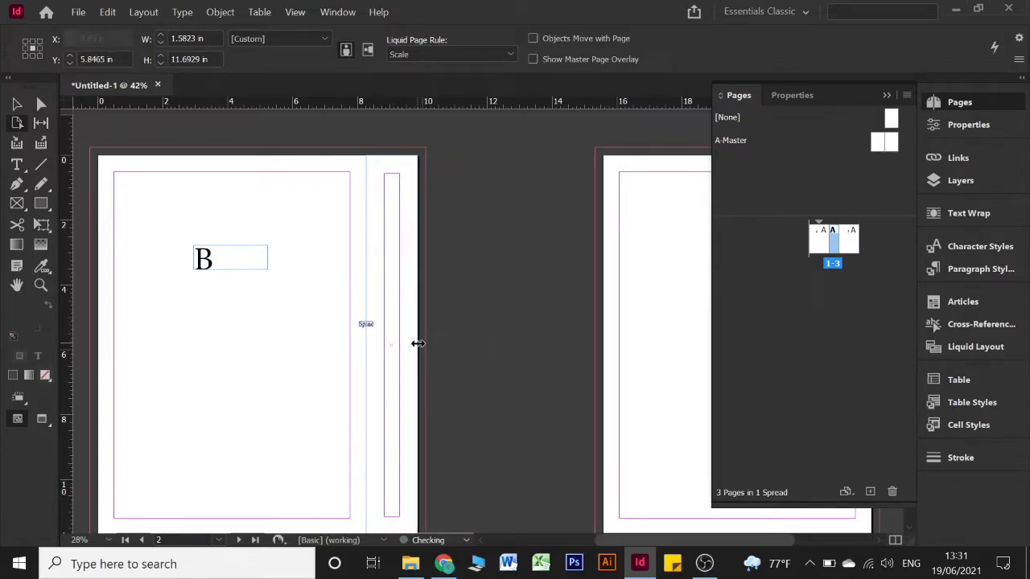
key("v")
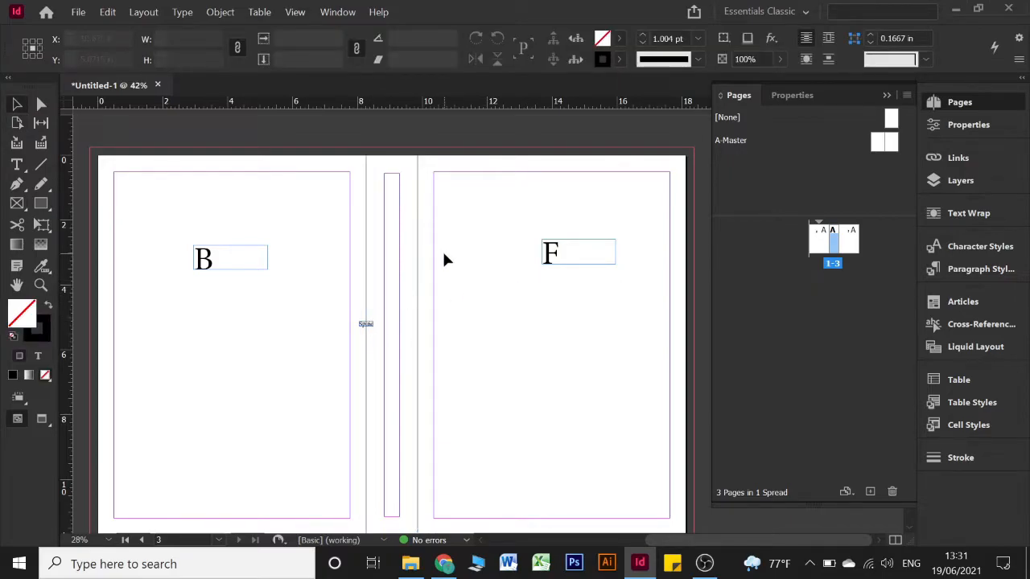
left_click(886, 95)
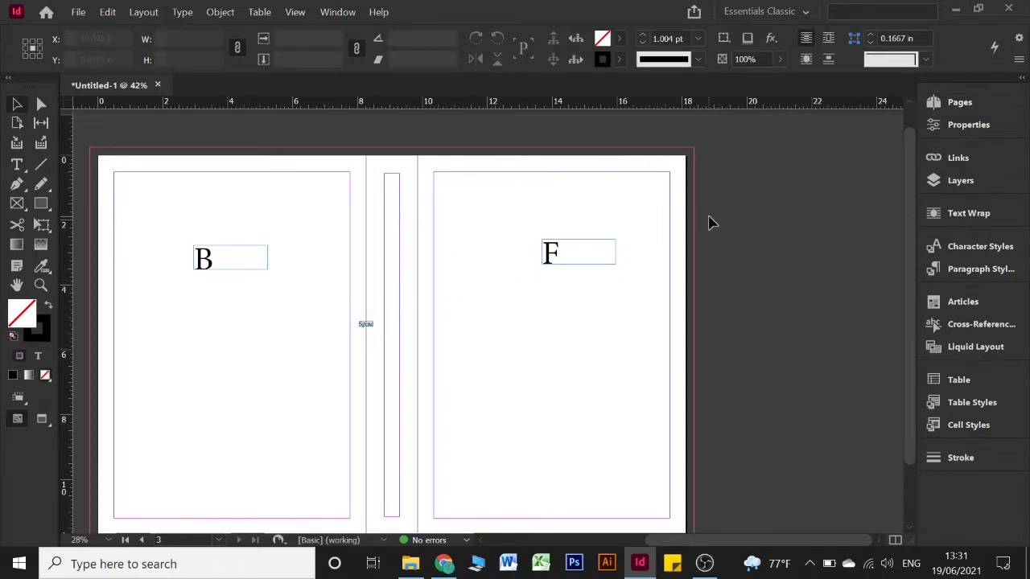
Delete the Spine, B and F label frames, then bring up Open a File with Ctrl+O
left_click(508, 325)
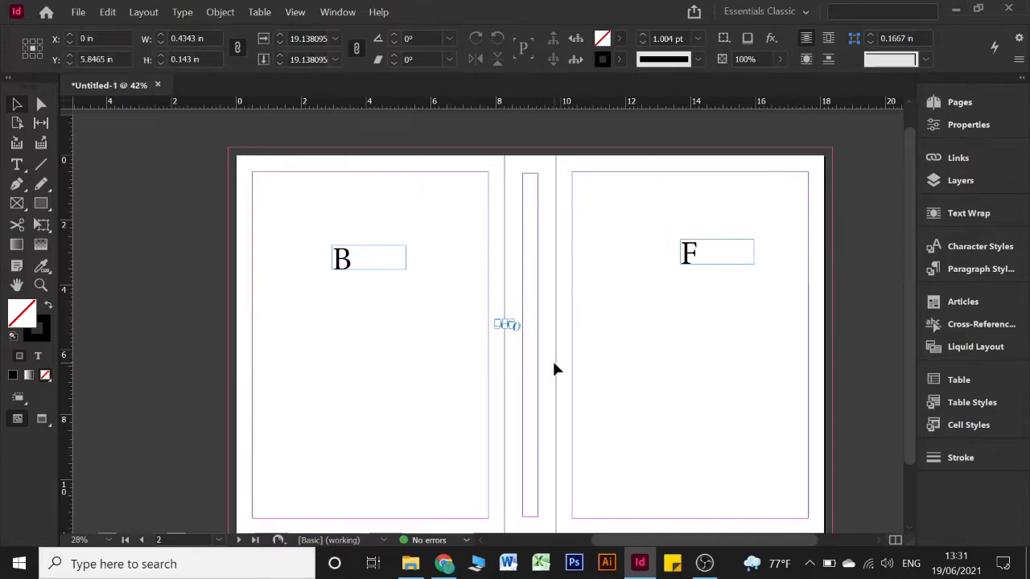
key("Delete")
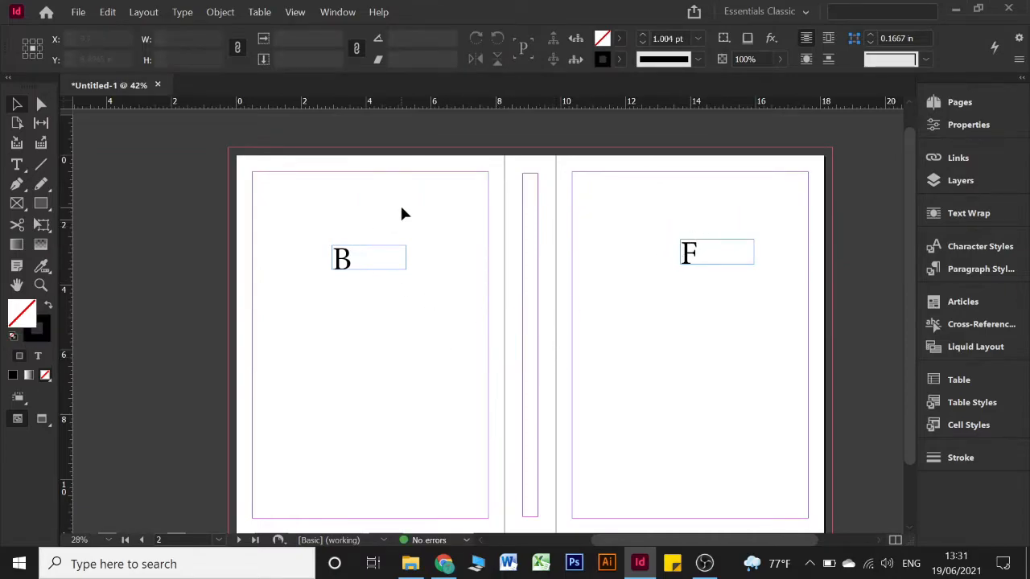
left_click_drag(402, 212, 309, 363)
key("Delete")
left_click_drag(635, 231, 779, 340)
key("Delete")
scroll(779, 342, "down", 1)
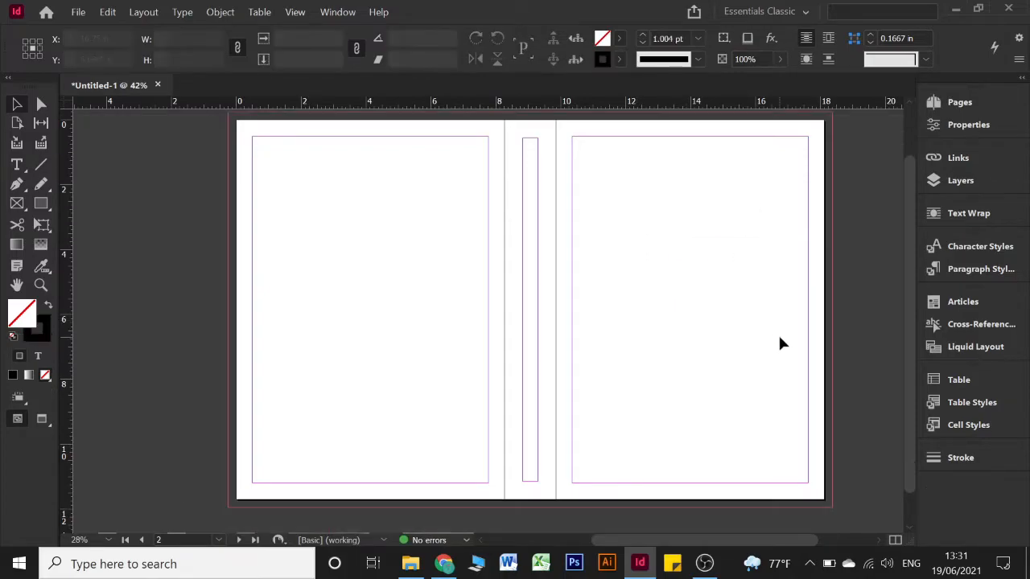
scroll(780, 344, "up", 1)
scroll(609, 328, "right", 2)
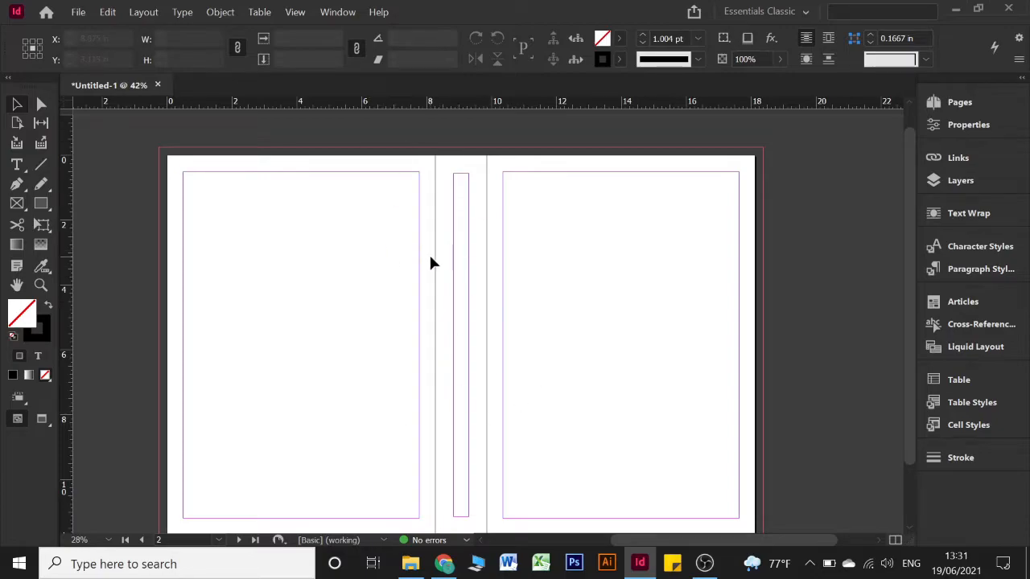
key("ctrl+o")
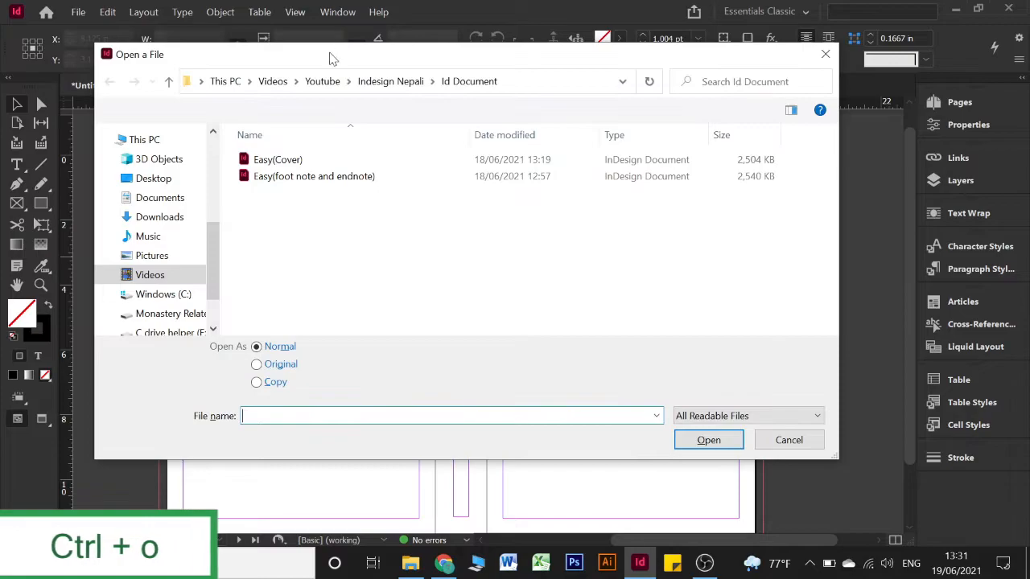
Open Easy(Cover).indd, inspect its A-Master spread, then go back to the blank Untitled-1 document
left_click(298, 160)
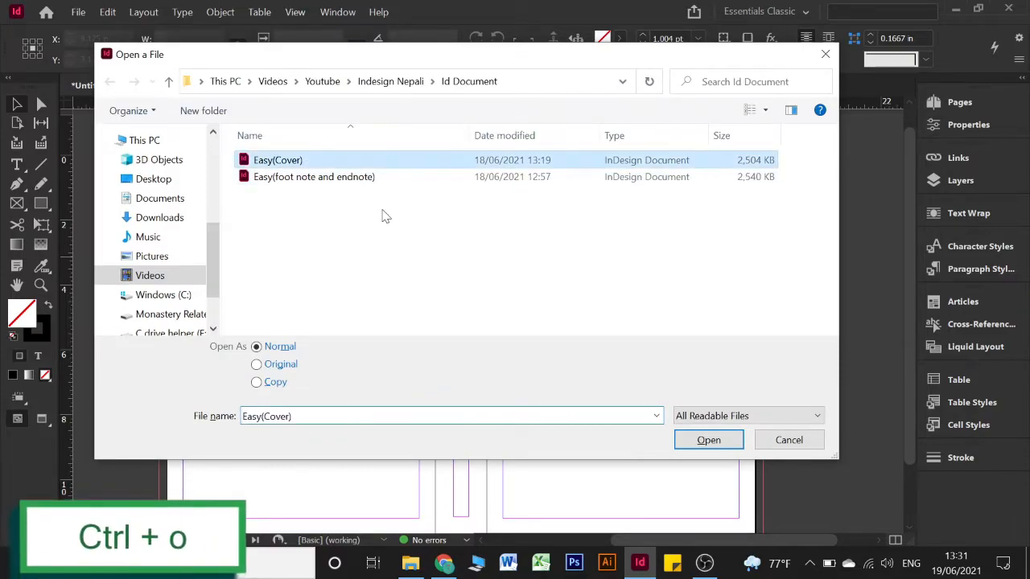
left_click(699, 448)
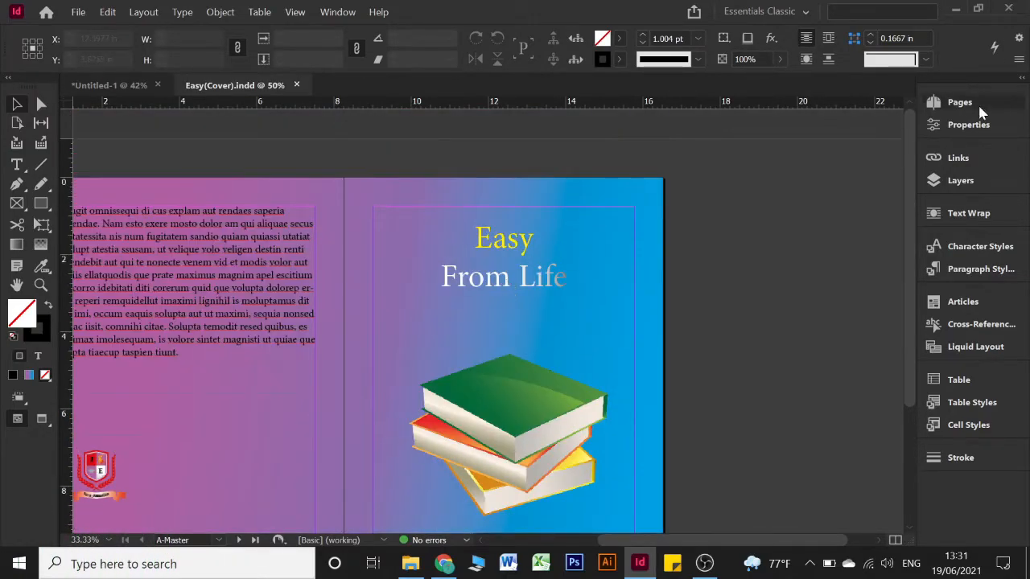
left_click(970, 105)
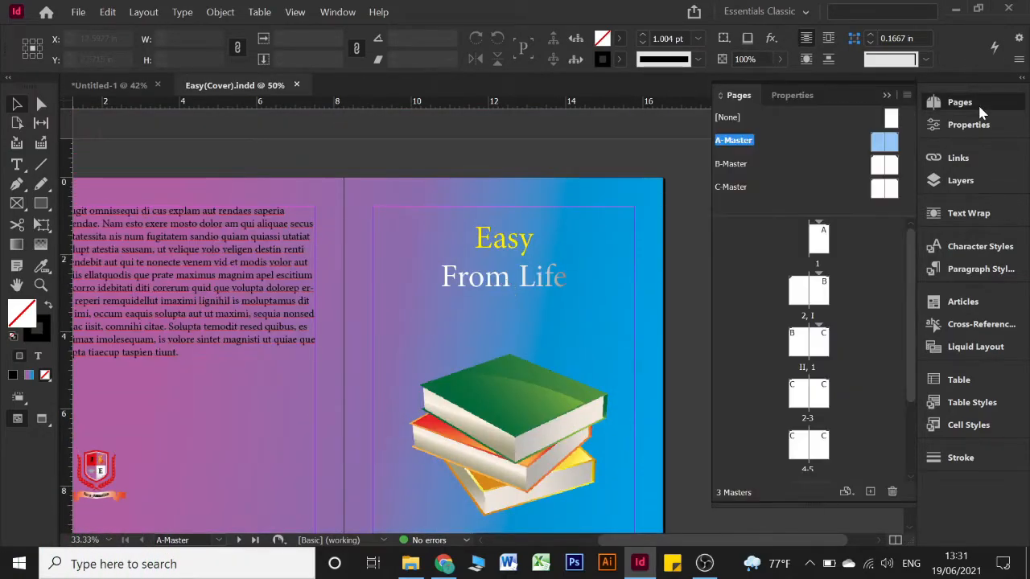
double_click(882, 141)
left_click(886, 96)
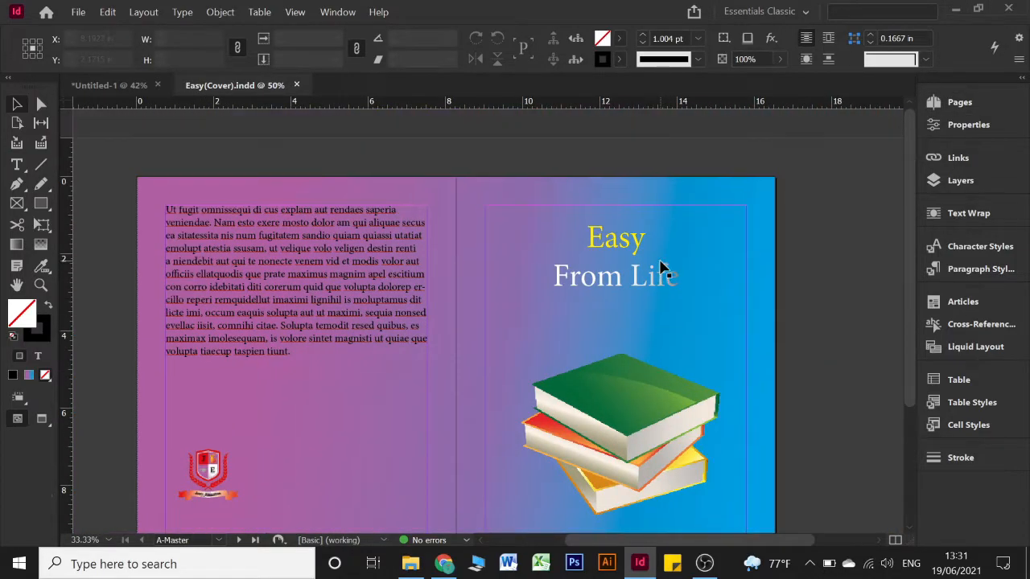
left_click(81, 87)
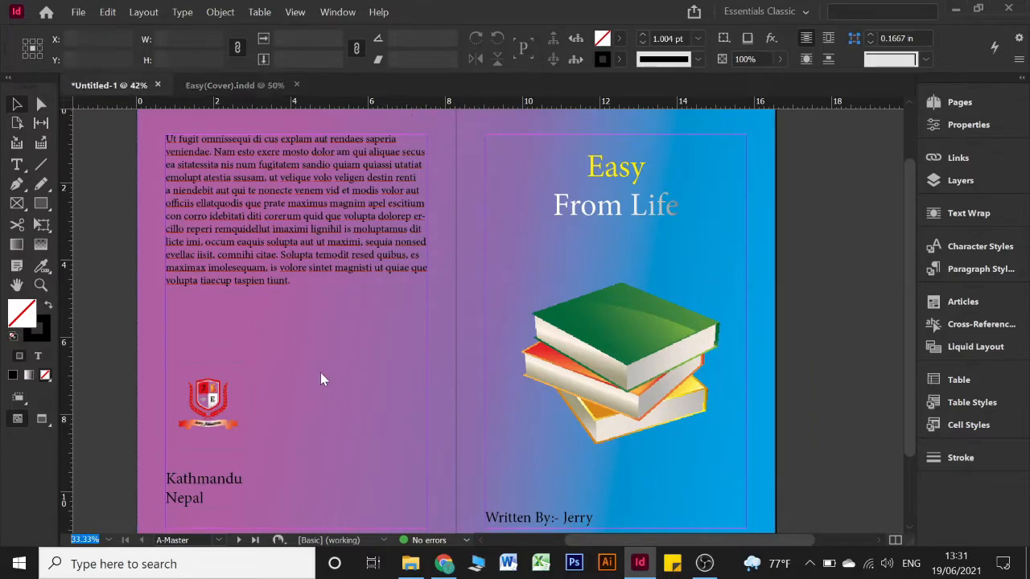
Draw a frame atop the front page holding 'Easy', enlarged to about 126 pt and centred
scroll(358, 369, "up", 1)
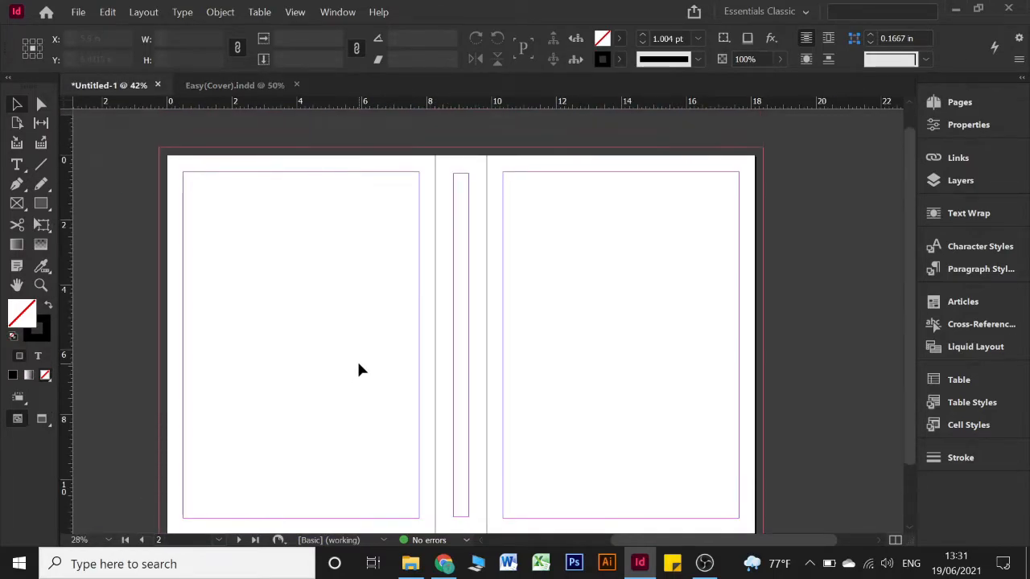
scroll(360, 369, "down", 1)
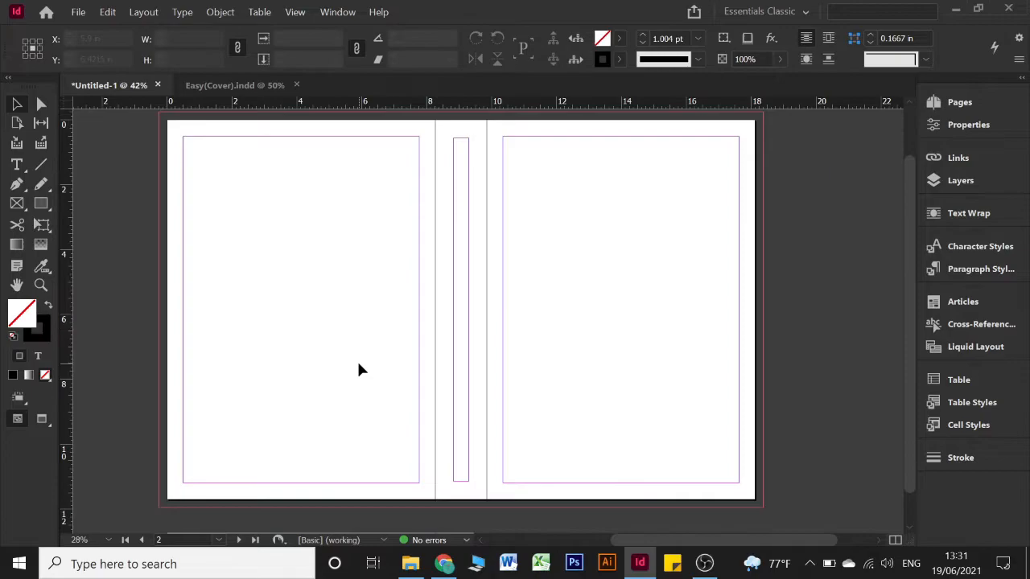
left_click(16, 166)
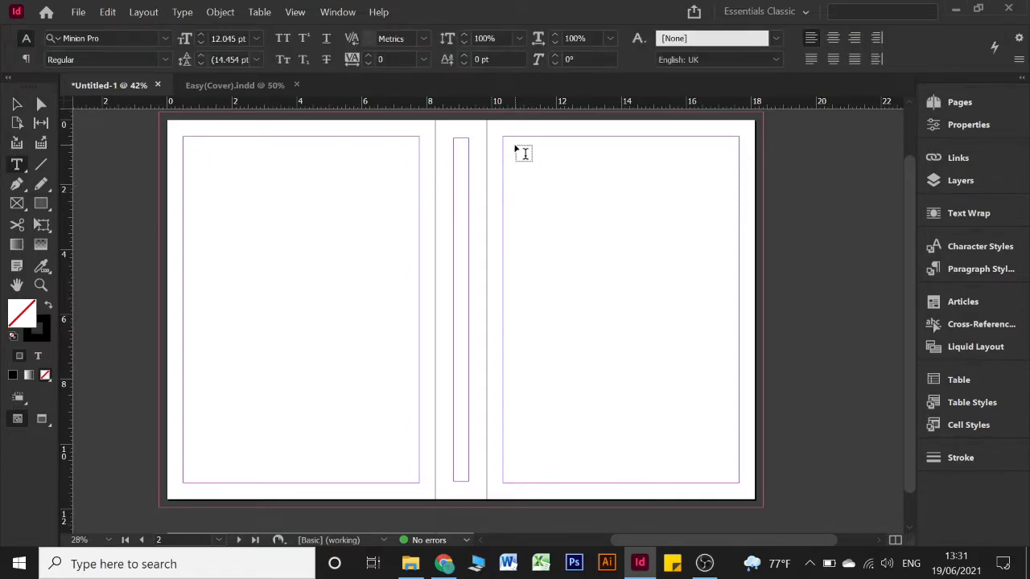
left_click_drag(516, 147, 722, 227)
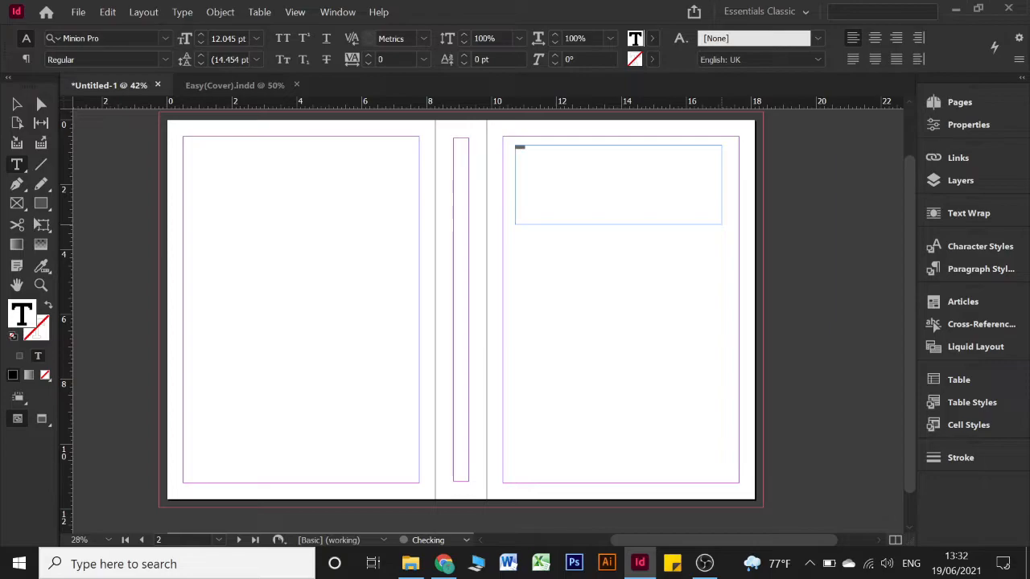
key("Escape")
key("ctrl+shift+period")
key("ctrl+shift+period")
key("ctrl+shift+period")
key("ctrl+shift+period")
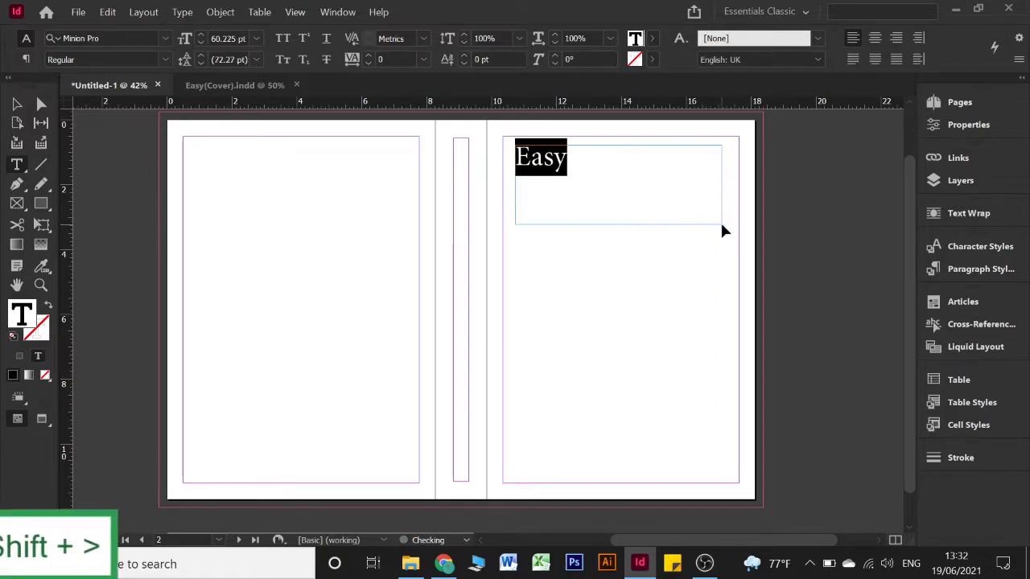
key("ctrl+shift+period")
key("ctrl+shift+period")
key("ctrl+shift+period")
key("ctrl+shift+period")
key("ctrl+shift+period")
key("ctrl+shift+period")
key("ctrl+shift+period")
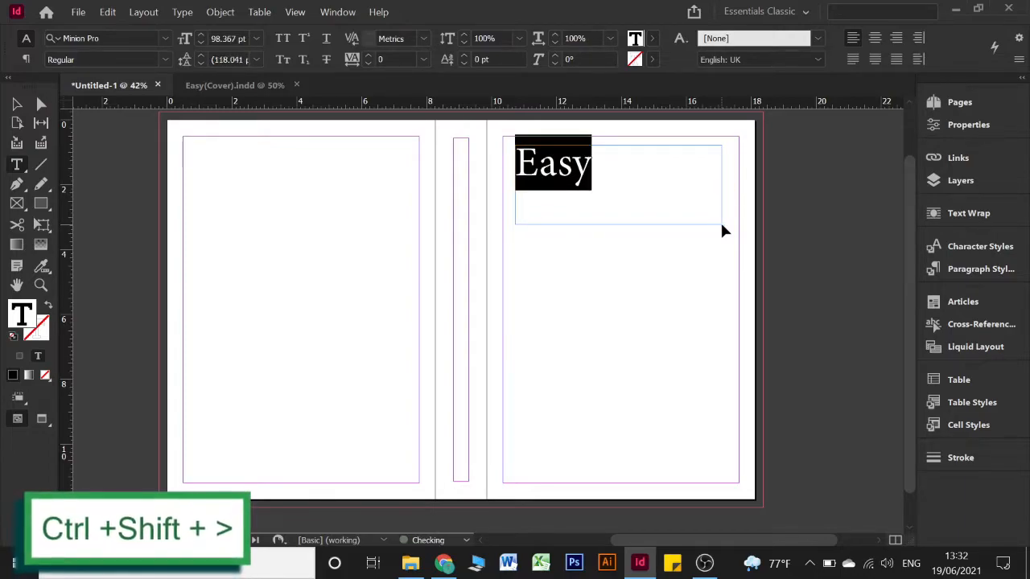
key("ctrl+shift+period")
key("ctrl+shift+period")
key("ctrl+shift+period")
key("ctrl+shift+period")
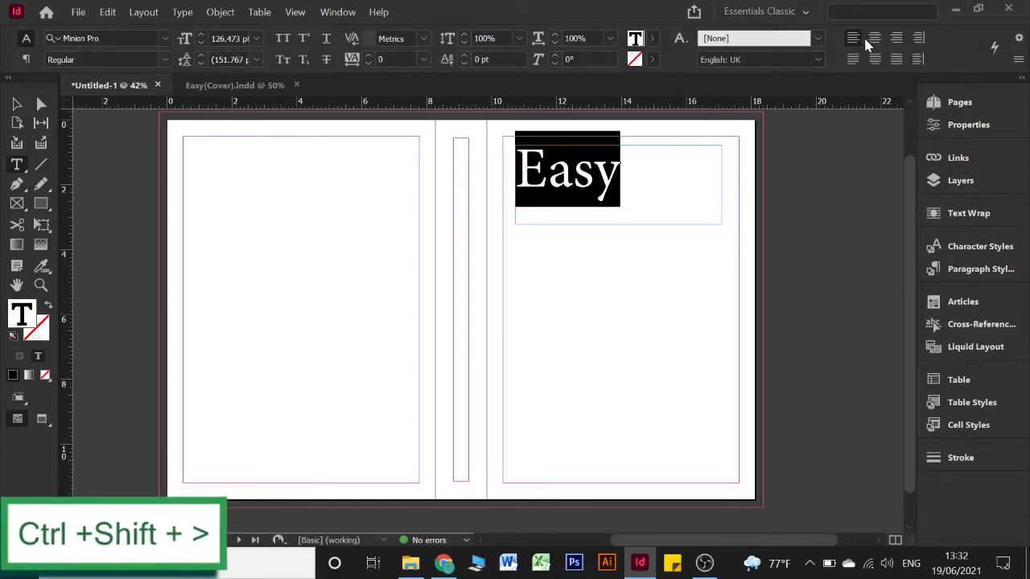
left_click(874, 38)
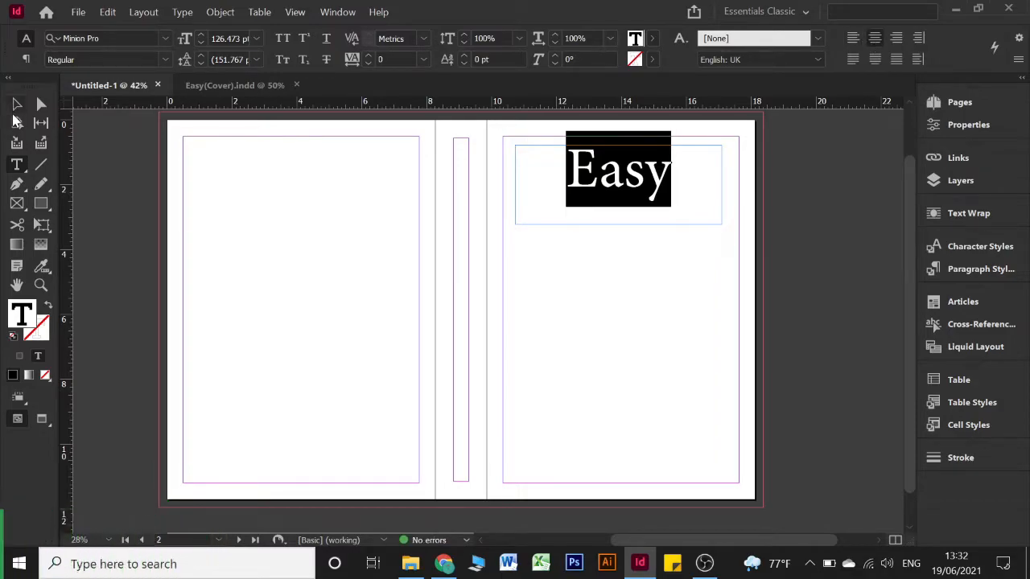
left_click(16, 121)
Fit the Easy frame to its word and move it further right on the page
left_click(679, 223)
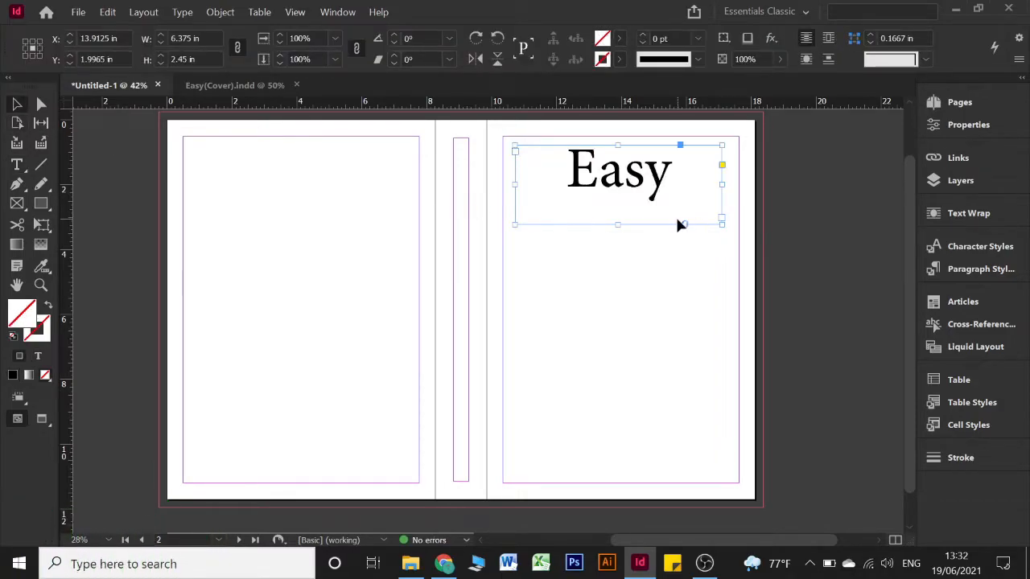
double_click(722, 226)
left_click_drag(581, 174, 639, 168)
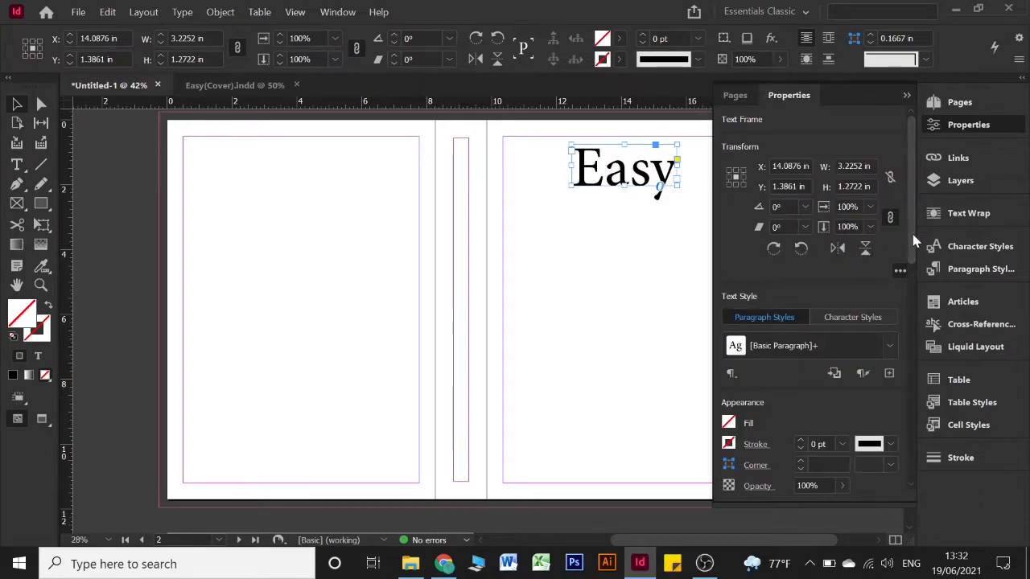
Centre the Easy frame horizontally on the front page at X 13.9839 in, then reselect the word
left_click_drag(912, 262, 922, 476)
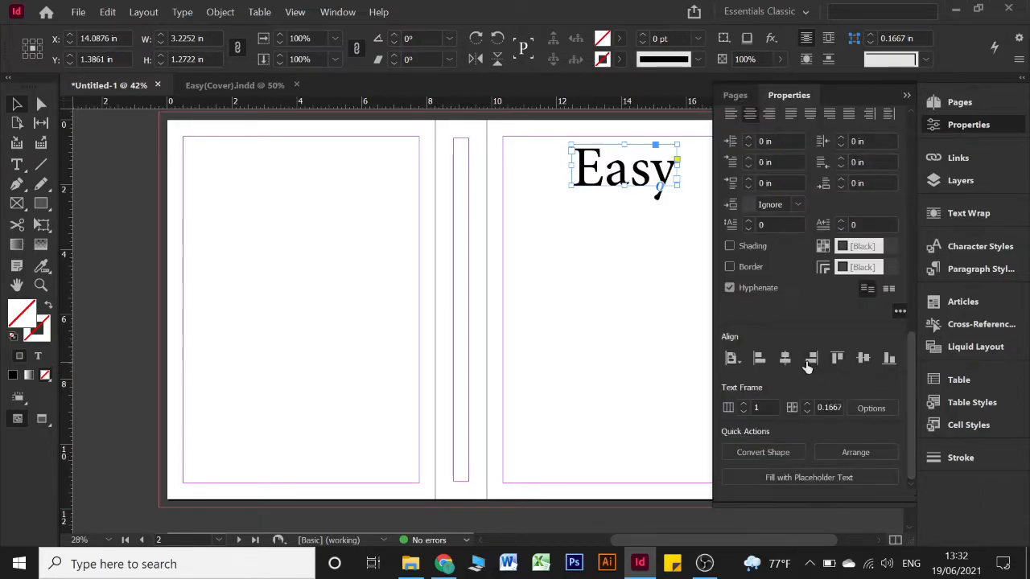
left_click(812, 360)
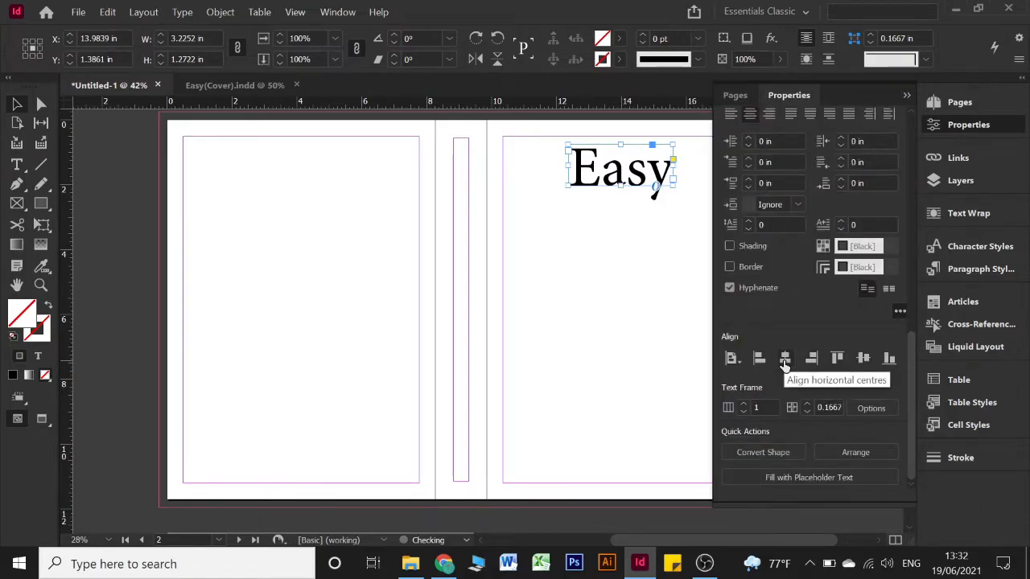
left_click(908, 96)
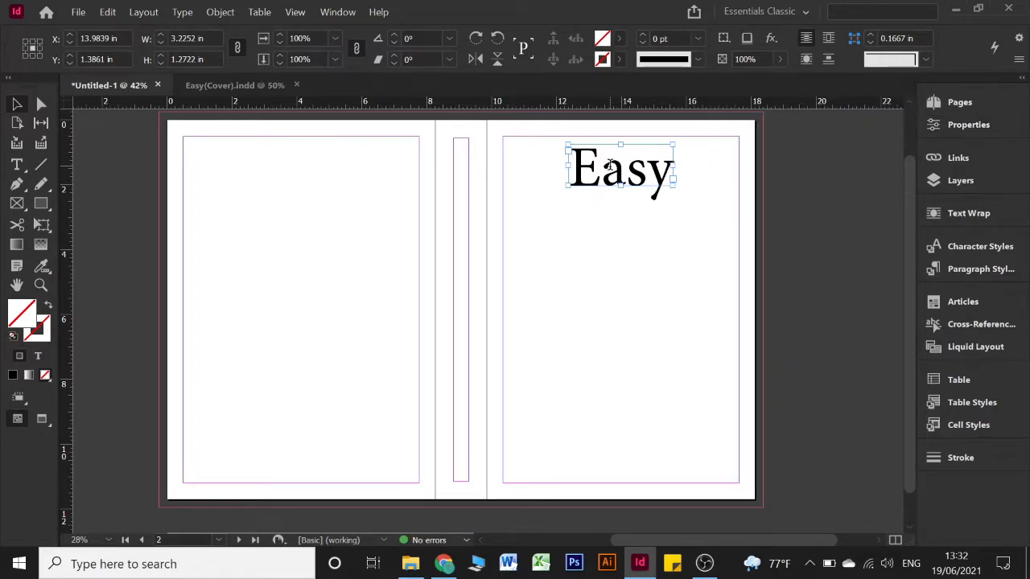
double_click(609, 164)
double_click(609, 163)
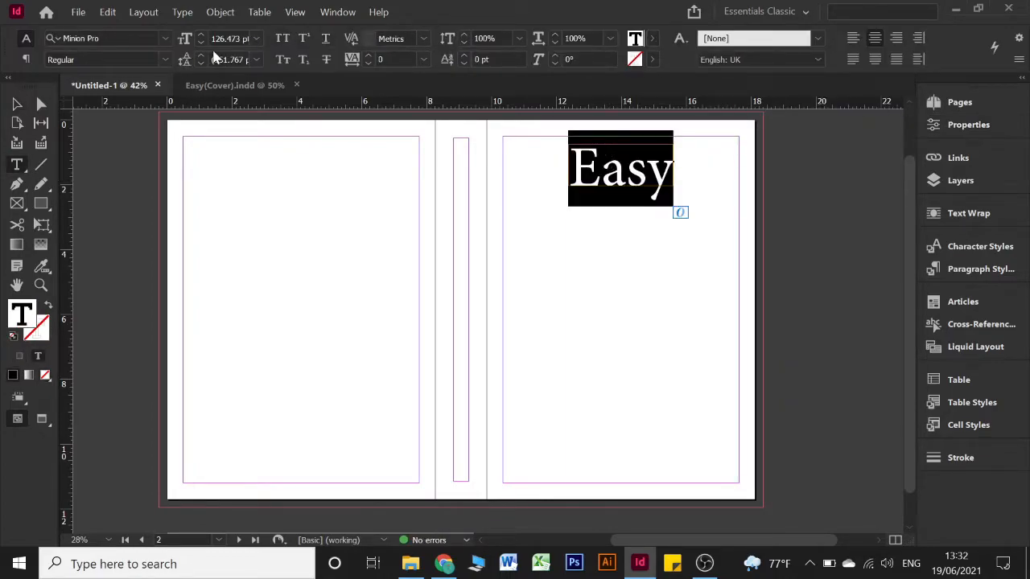
Enlarge the Easy text frame down and to the right, then reselect the word Easy
left_click(164, 38)
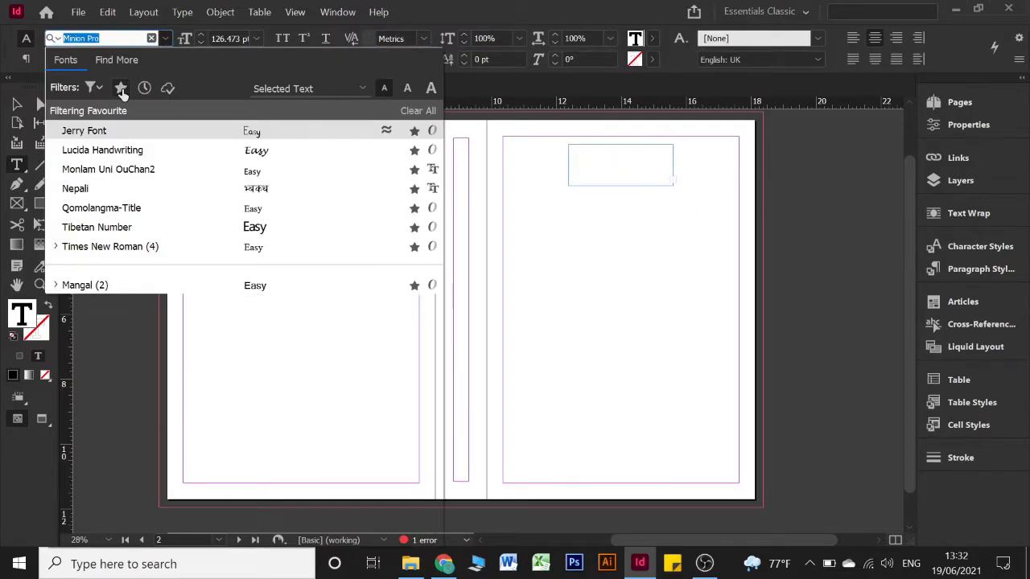
left_click(121, 92)
left_click(166, 38)
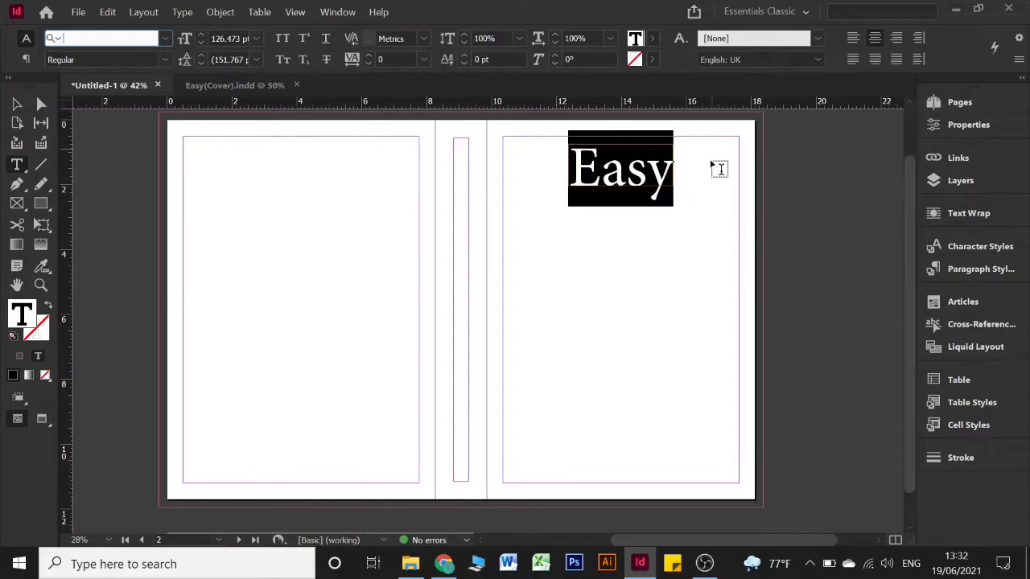
left_click(16, 105)
left_click(672, 169)
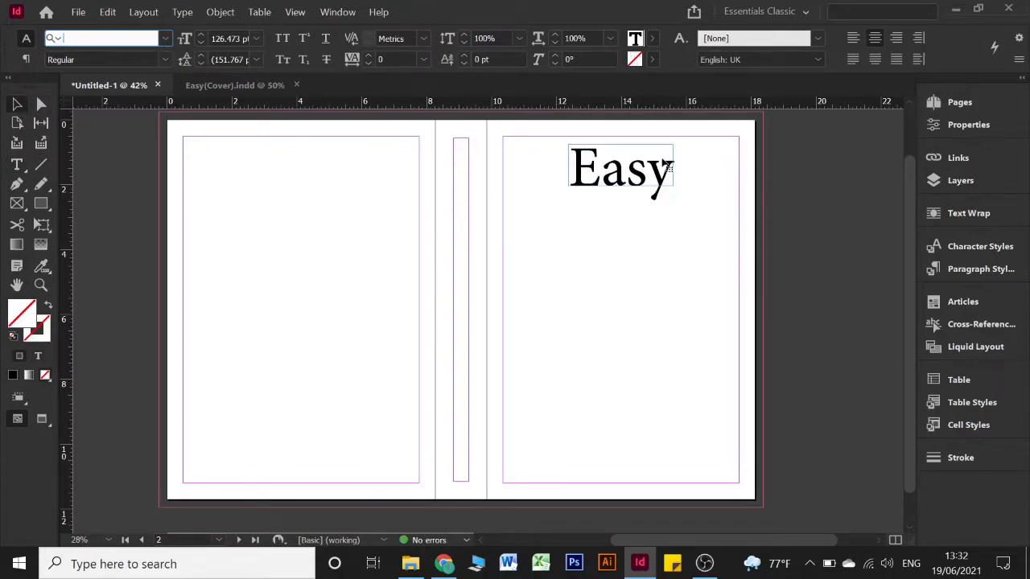
left_click_drag(672, 188, 728, 236)
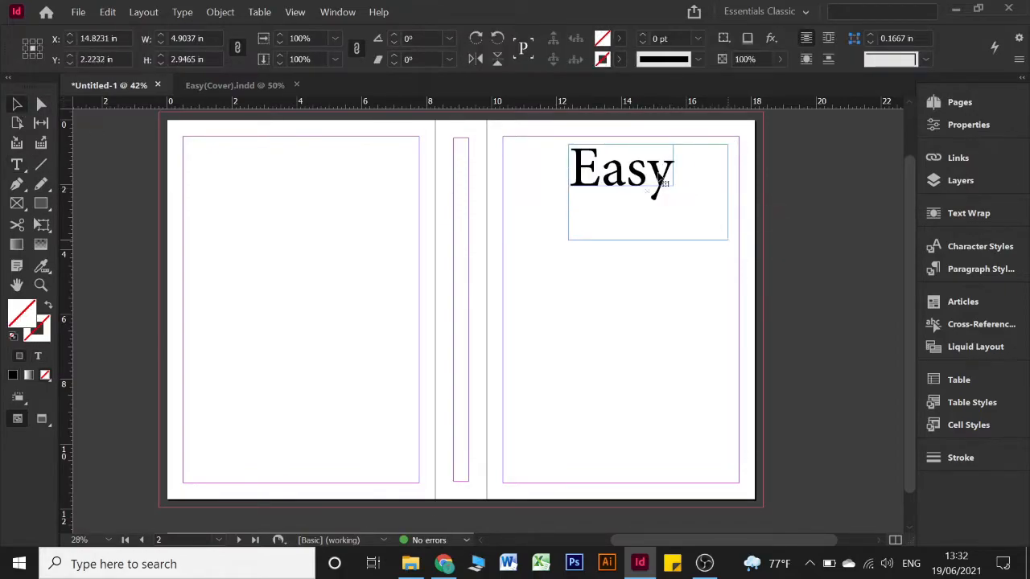
double_click(661, 181)
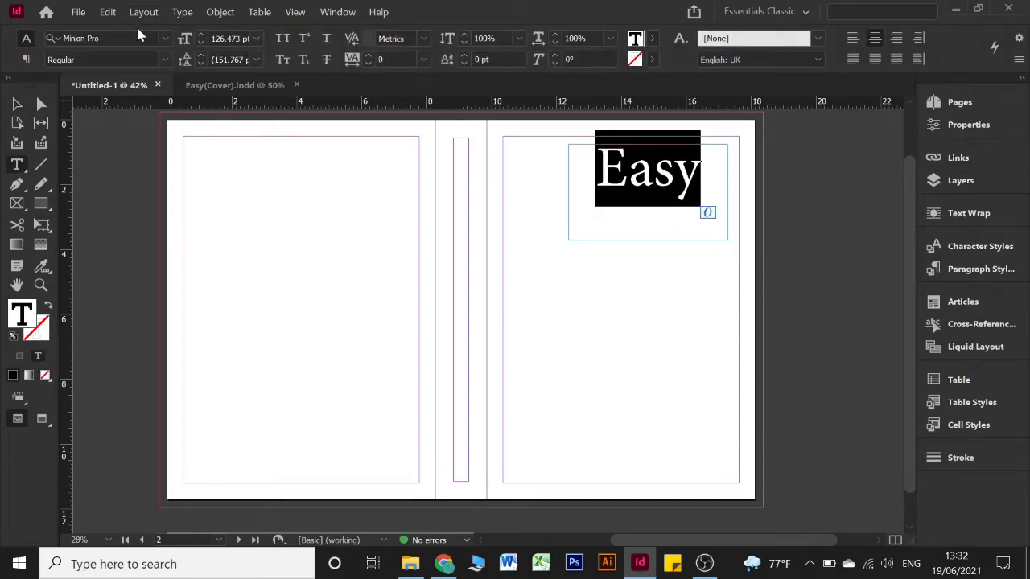
Set the Easy title in the Kunstler Script font
left_click(170, 36)
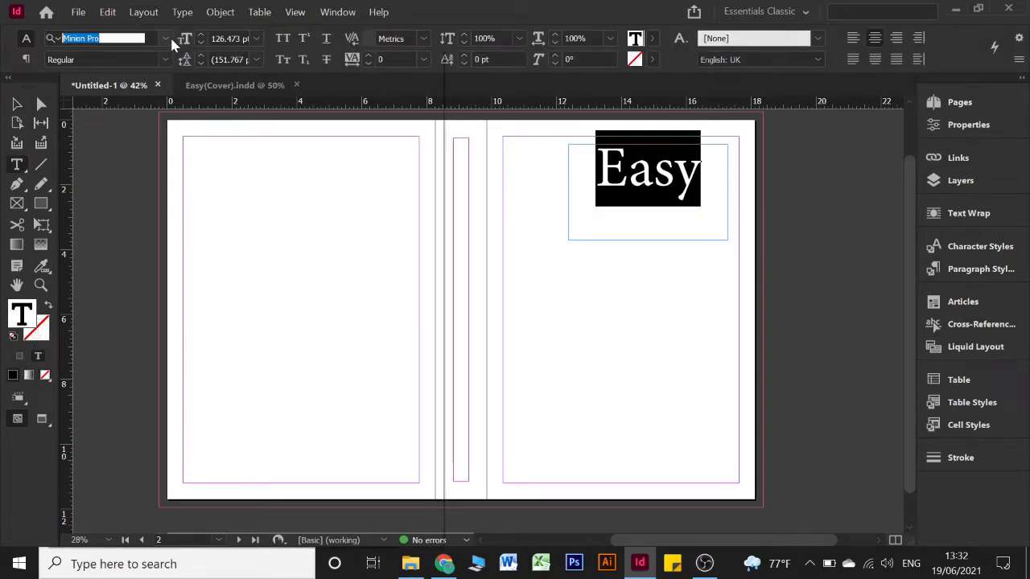
left_click(170, 36)
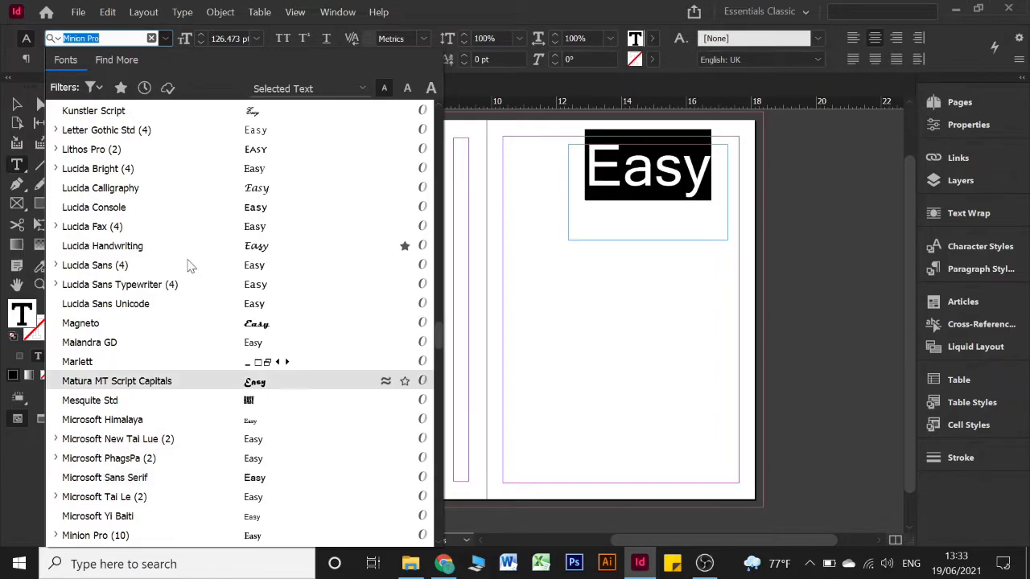
left_click(145, 110)
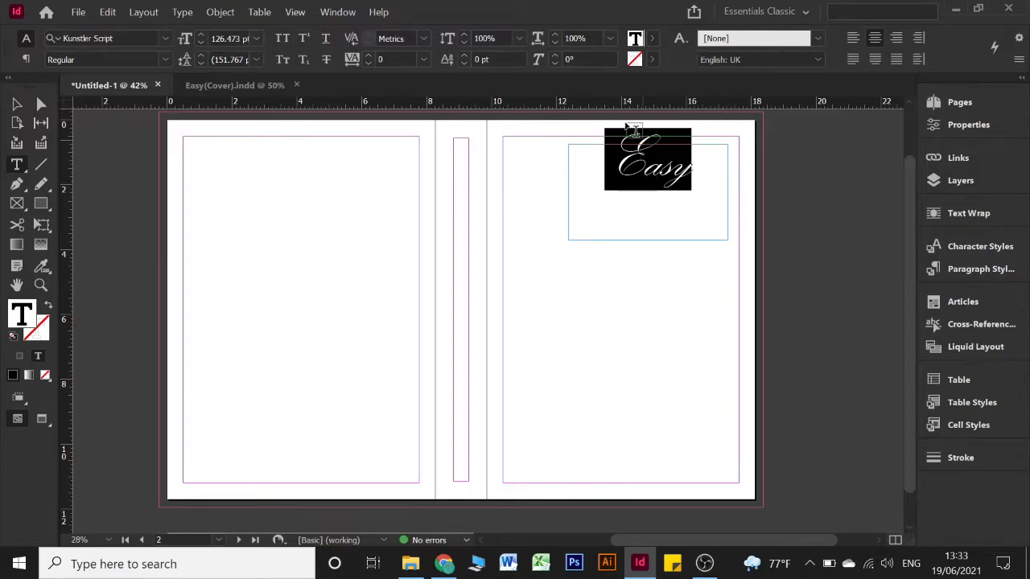
Raise the Easy title's font size to 170 pt
left_click(201, 35)
left_click(201, 34)
left_click(201, 35)
left_click(201, 35)
left_click(201, 35)
left_click(201, 34)
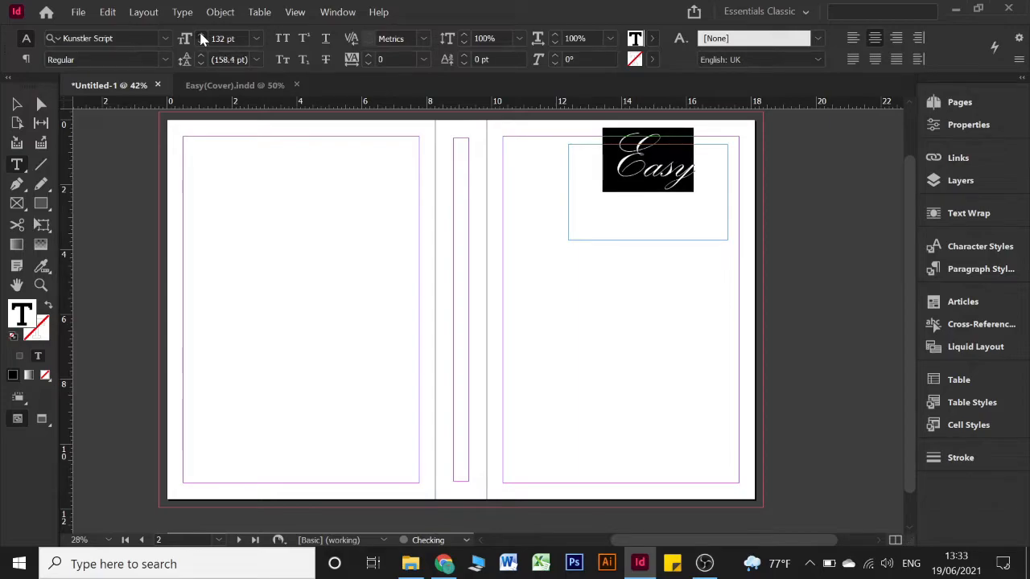
left_click(201, 35)
left_click(201, 35)
left_click(201, 35)
left_click(202, 34)
left_click(201, 34)
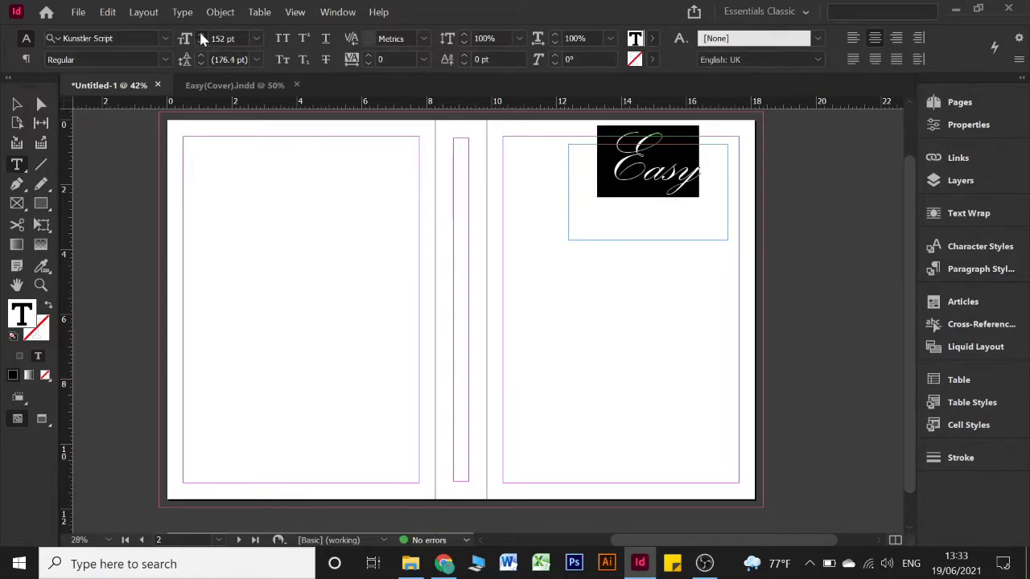
left_click(201, 34)
left_click(201, 35)
left_click(202, 35)
left_click(202, 35)
left_click(201, 35)
left_click(201, 35)
left_click(201, 34)
left_click(201, 34)
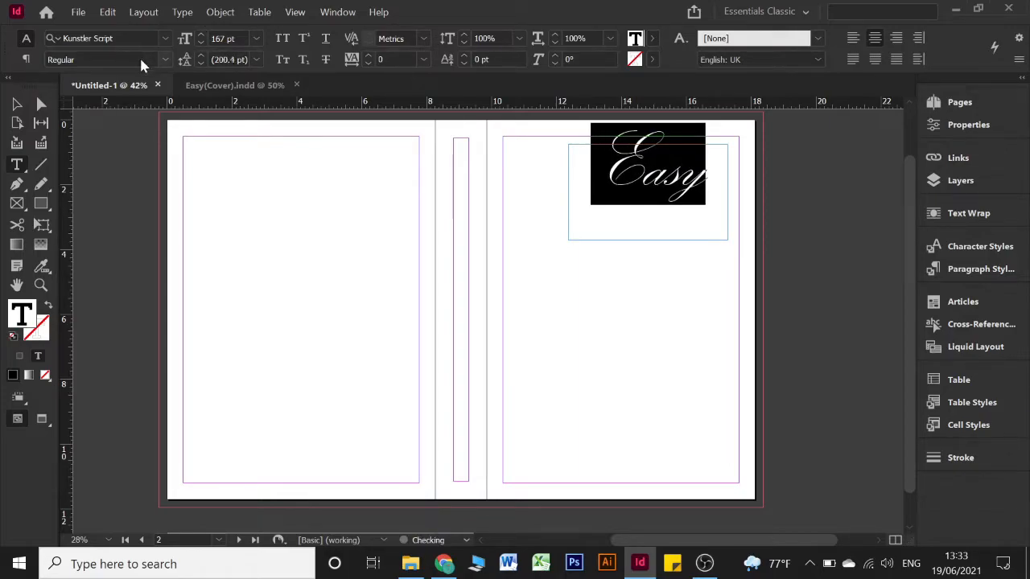
left_click(202, 35)
left_click(201, 35)
left_click(201, 35)
left_click(201, 34)
left_click(201, 43)
Fit the script Easy frame, centre it at X 13.9839 in and lower it to Y 1.5033 in
left_click(14, 107)
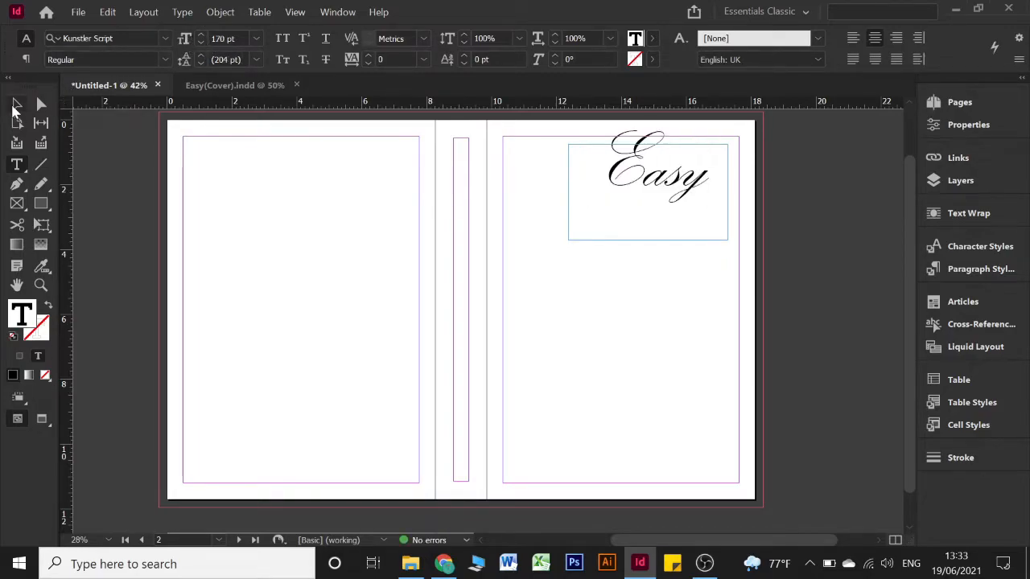
left_click(645, 173)
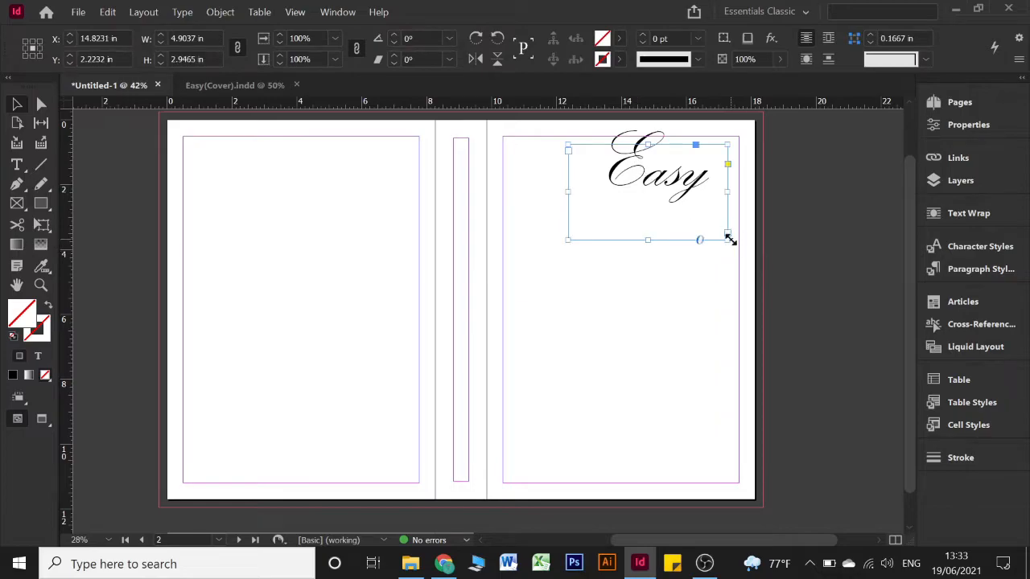
double_click(729, 239)
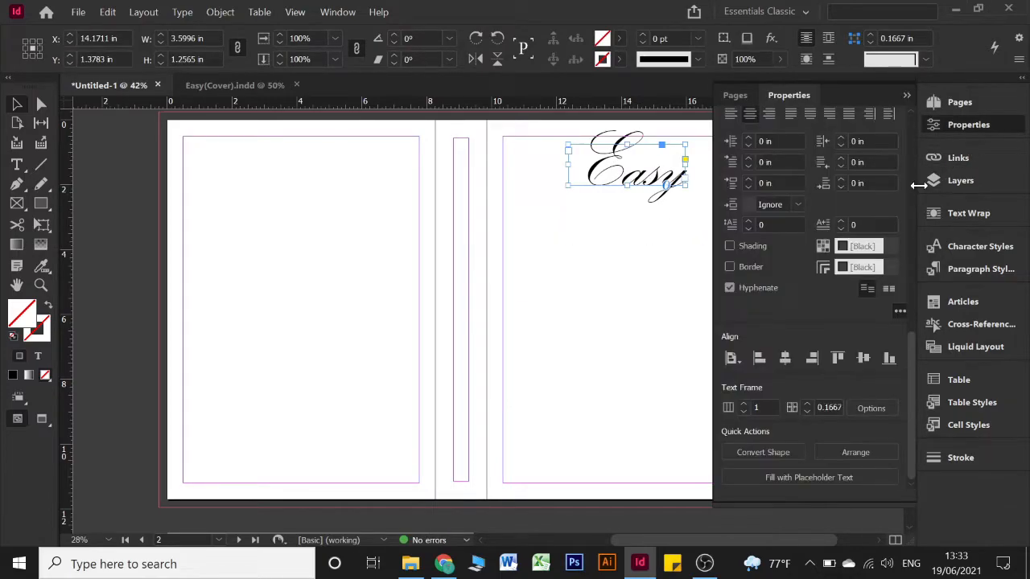
left_click(785, 361)
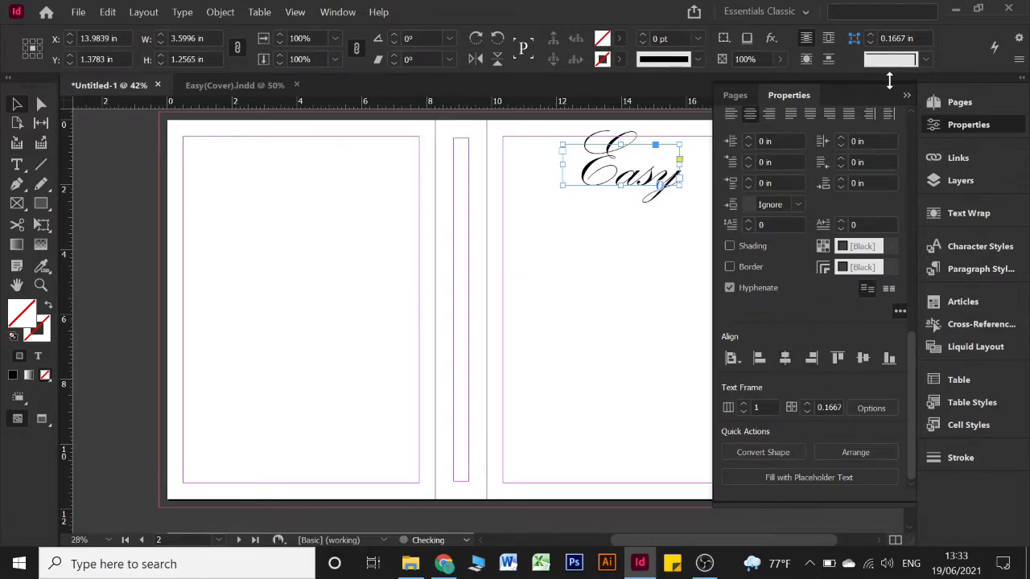
left_click(906, 95)
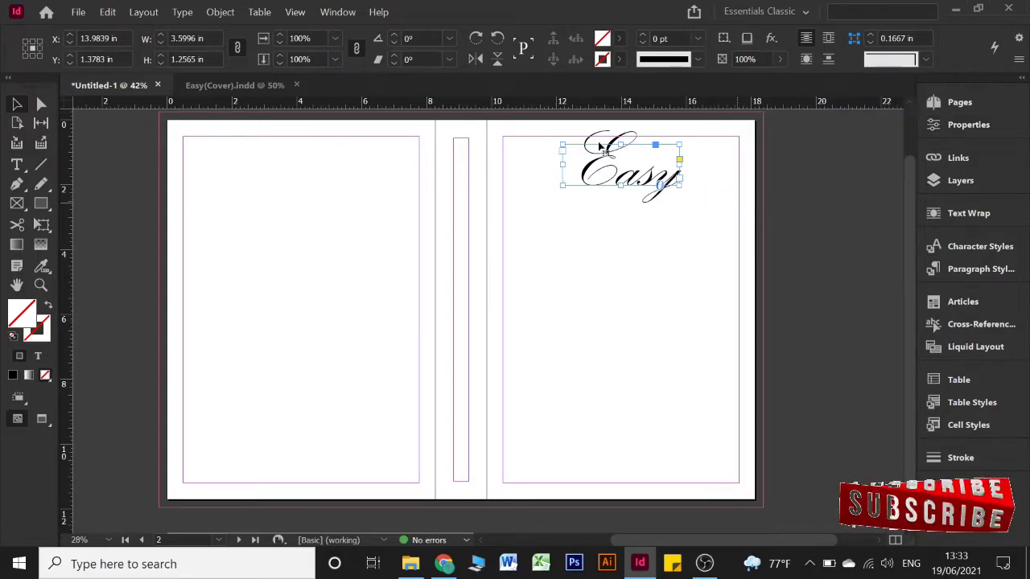
left_click_drag(614, 170, 616, 189)
left_click(706, 187)
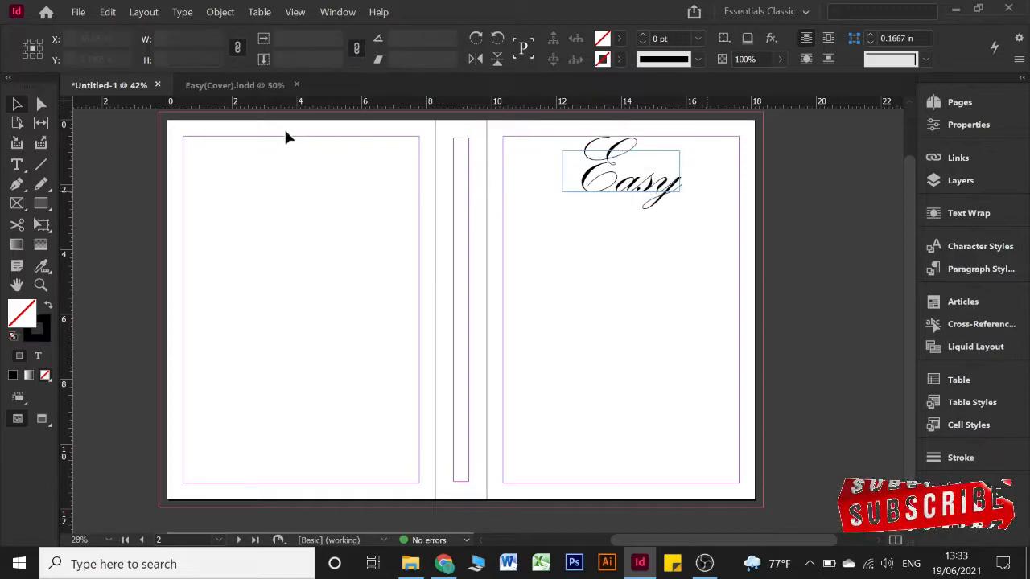
left_click(18, 164)
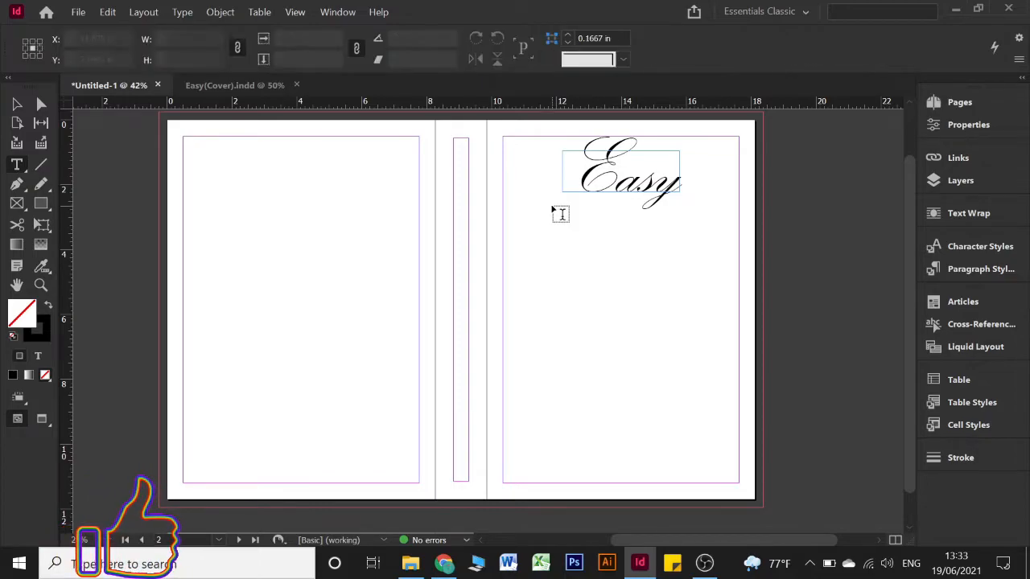
Add a centred, roughly 42 pt subtitle frame below the title and delete the 'O' of 'On'
left_click_drag(552, 207, 695, 239)
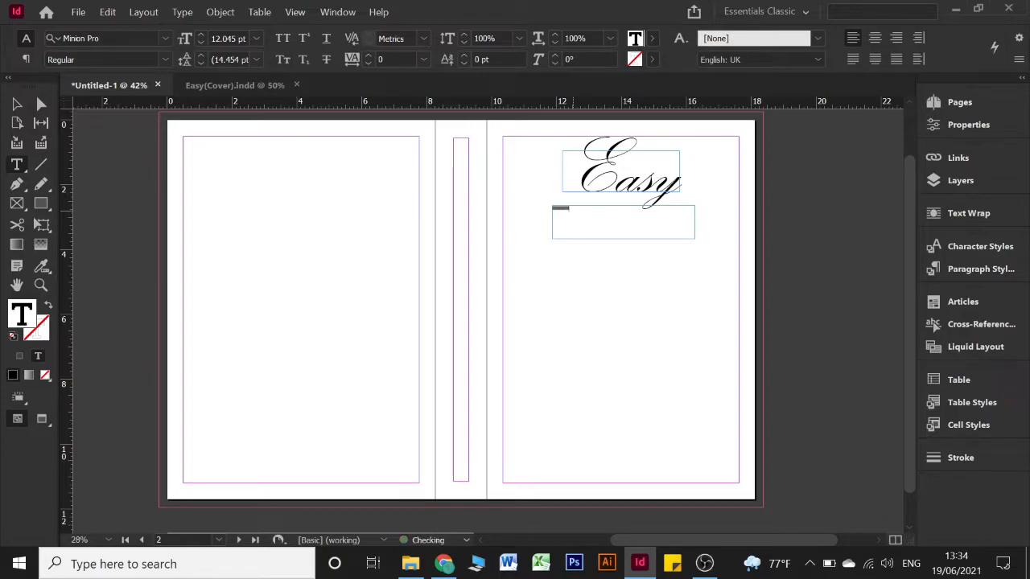
triple_click(573, 210)
key("ctrl+shift+period")
key("ctrl+shift+period")
key("ctrl+shift+period")
key("ctrl+shift+period")
key("ctrl+shift+period")
key("ctrl+shift+period")
key("ctrl+shift+period")
key("ctrl+shift+period")
key("ctrl+shift+period")
key("ctrl+shift+period")
key("ctrl+shift+period")
key("ctrl+shift+period")
key("ctrl+shift+period")
key("ctrl+shift+period")
key("ctrl+shift+period")
key("ctrl+shift+period")
key("ctrl+shift+period")
key("ctrl+shift+comma")
key("ctrl+shift+comma")
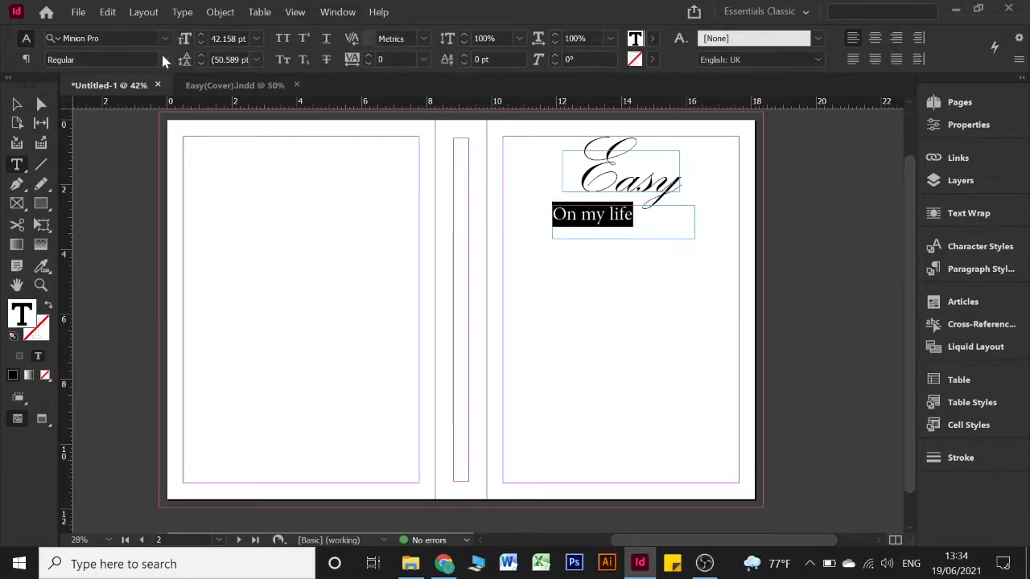
left_click(875, 37)
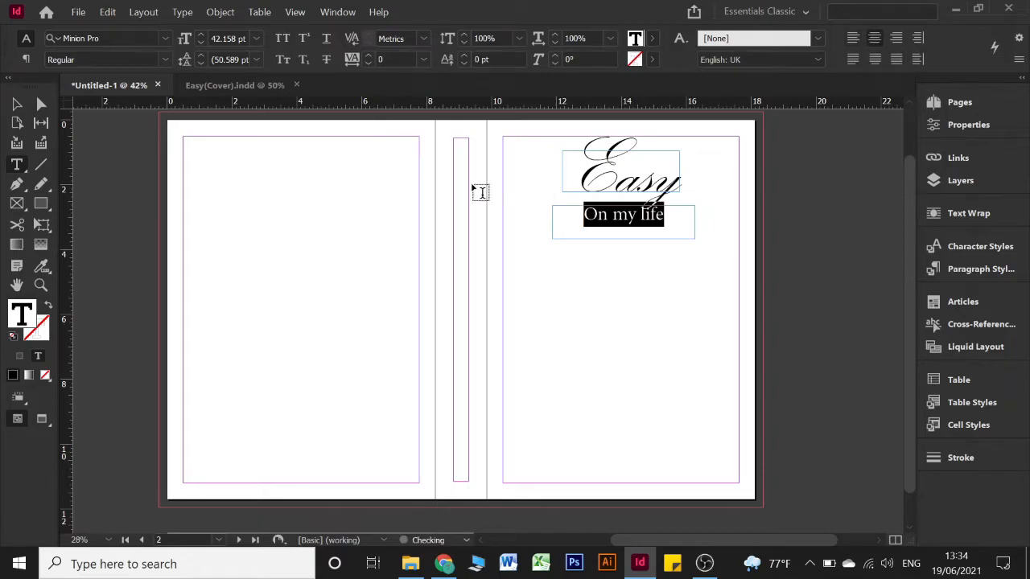
left_click(592, 214)
key("BackSpace")
Make the subtitle read 'From my life' and set it in Lucida Sans
key("Delete")
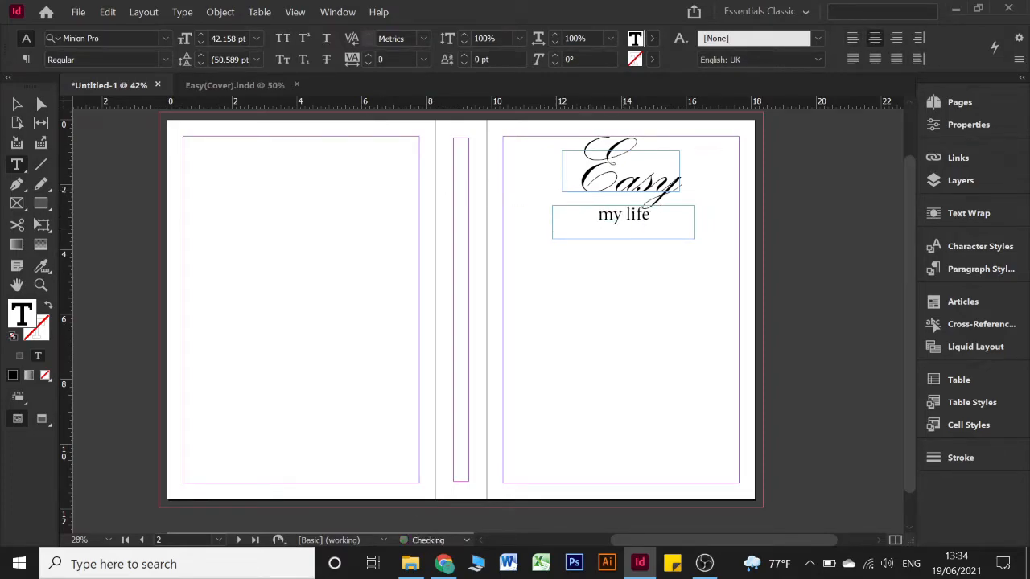
type("From")
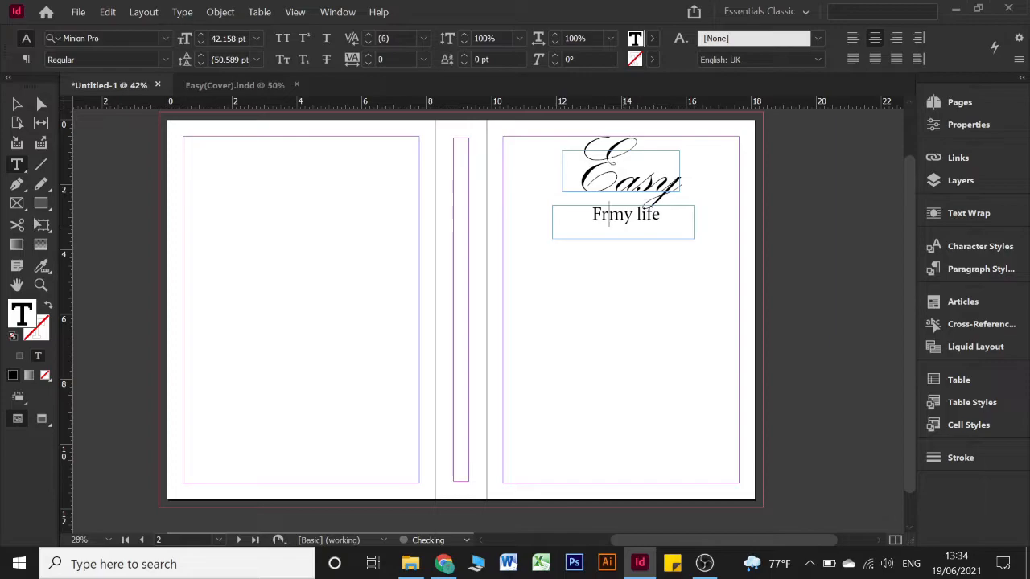
triple_click(628, 224)
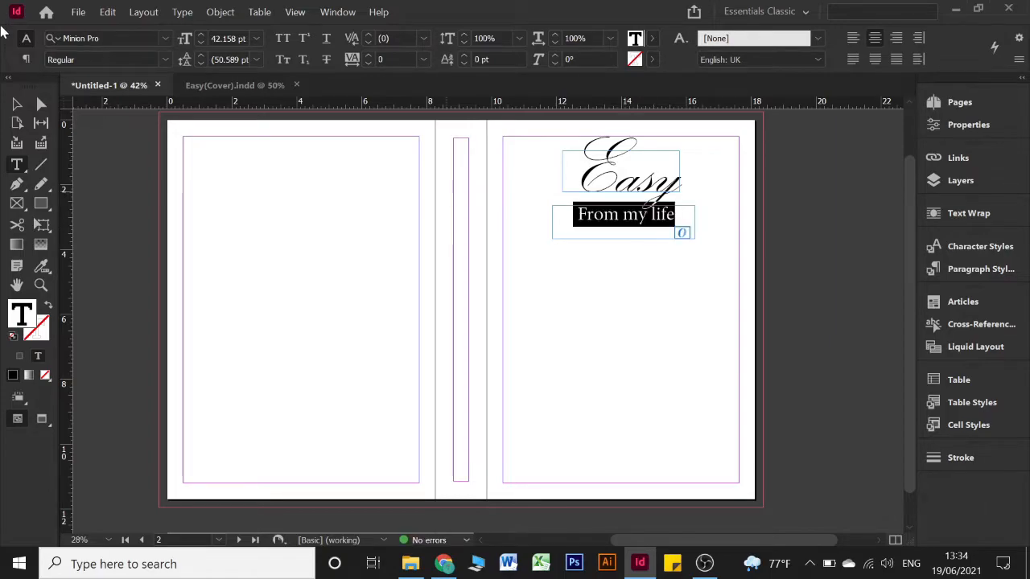
left_click(167, 35)
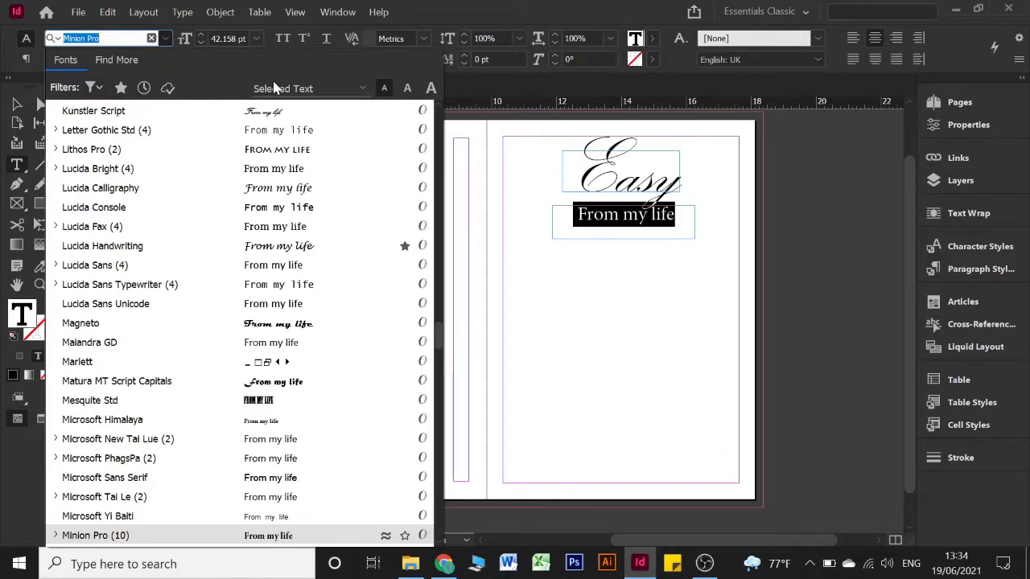
left_click(144, 274)
Fit the subtitle frame's height to its text
left_click(16, 104)
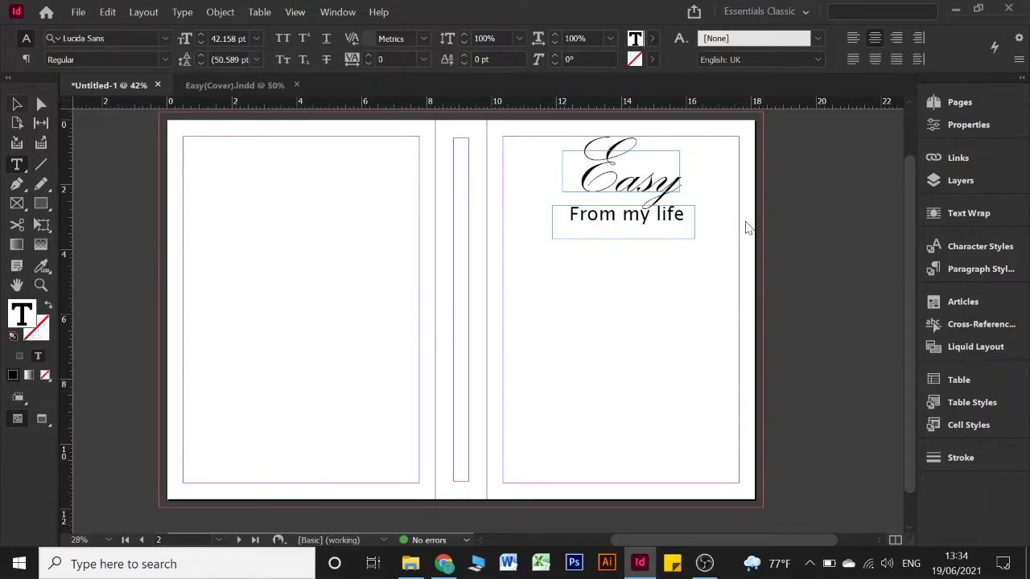
left_click(636, 226)
double_click(624, 239)
Lower the subtitle beneath the title, nudging both the Easy and subtitle frames slightly down
mouse_move(609, 215)
left_mouse_down()
mouse_move(620, 226)
mouse_move(611, 230)
left_mouse_up()
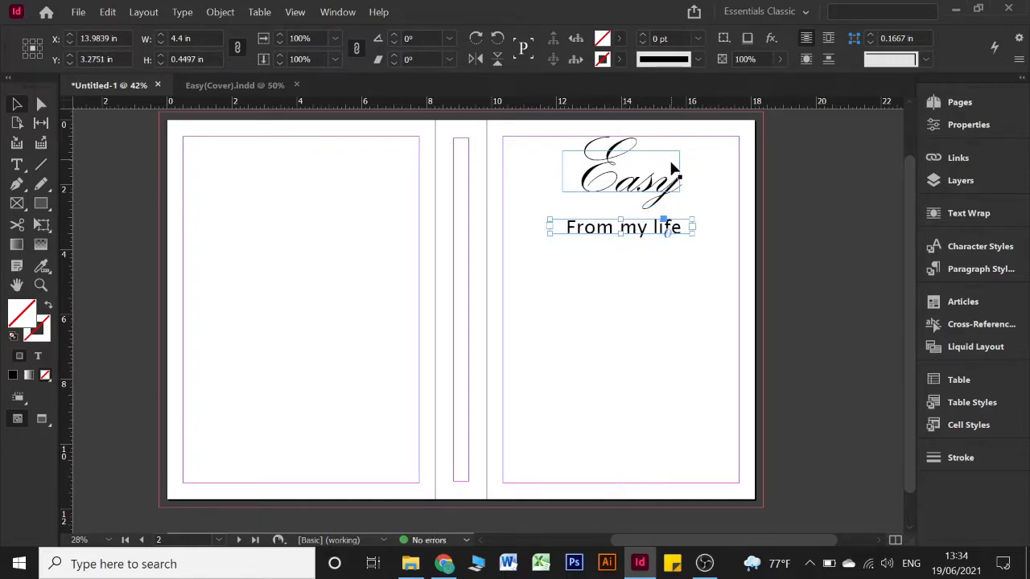
left_click(650, 182)
left_click_drag(648, 179, 647, 182)
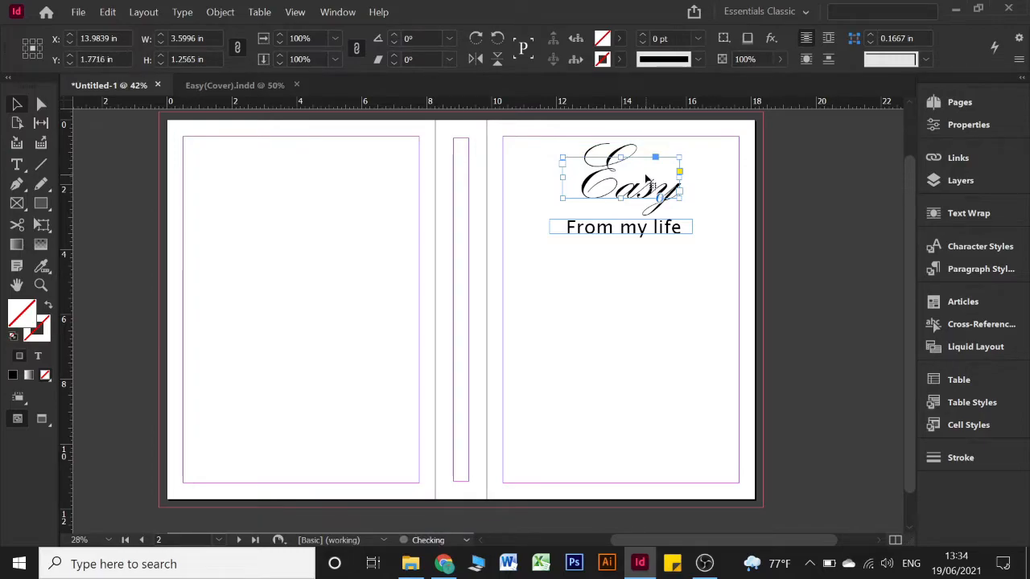
left_click(616, 228)
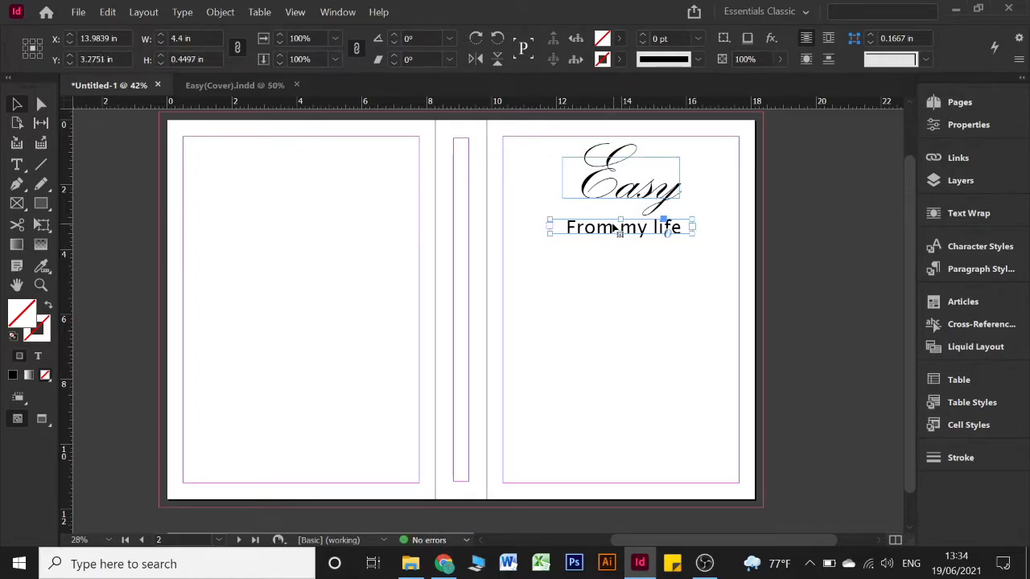
left_click_drag(615, 229, 615, 233)
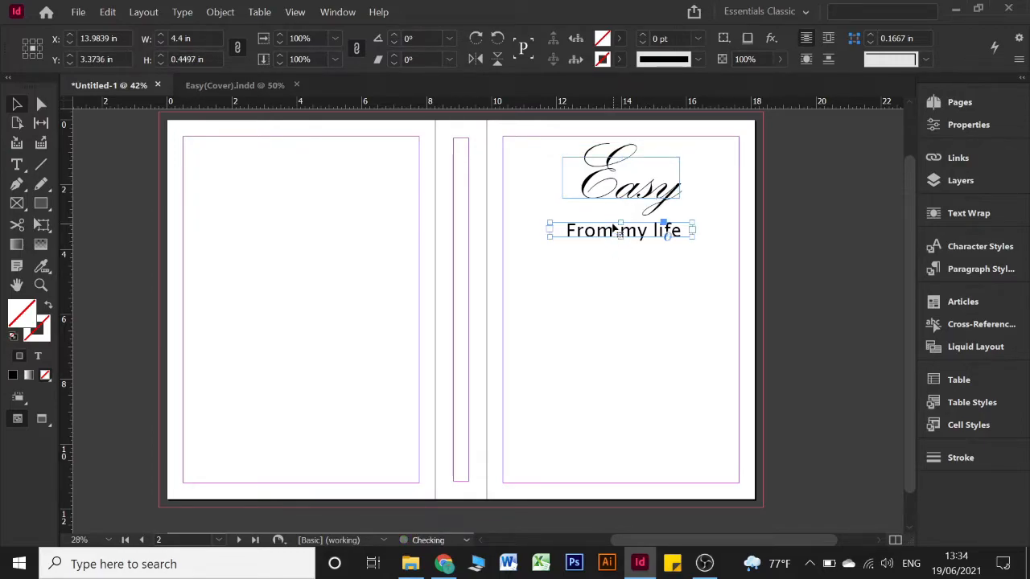
left_click(657, 302)
Copy the subtitle frame to the front cover's bottom at Y 10.7249 in and select its text
scroll(647, 258, "down", 1)
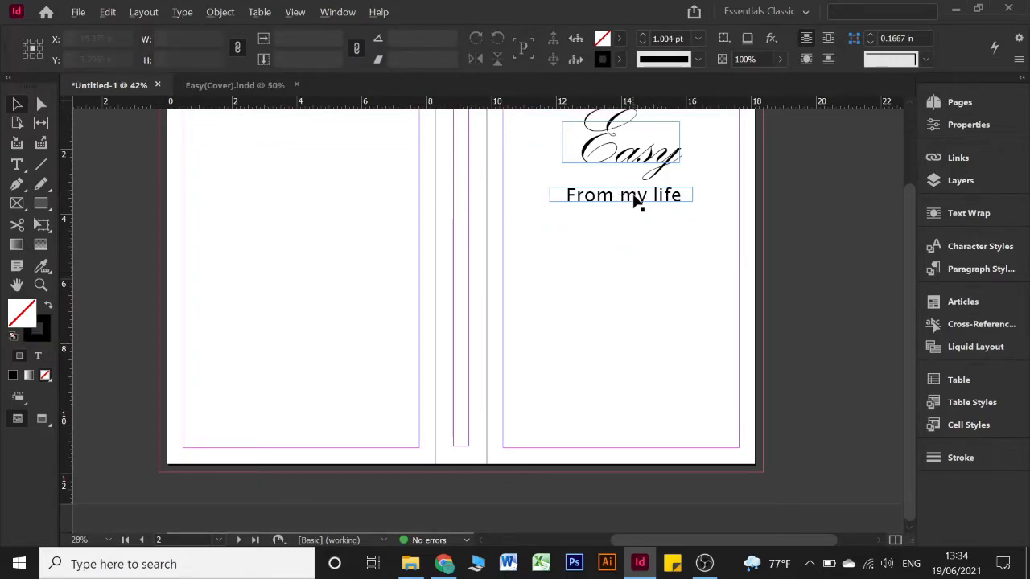
left_click_drag(633, 202, 633, 438)
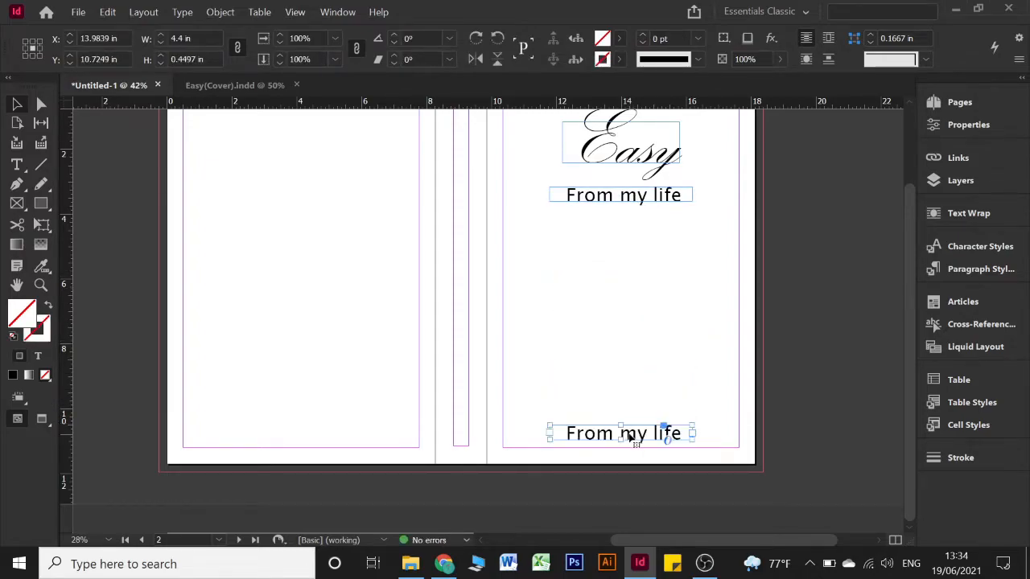
triple_click(630, 433)
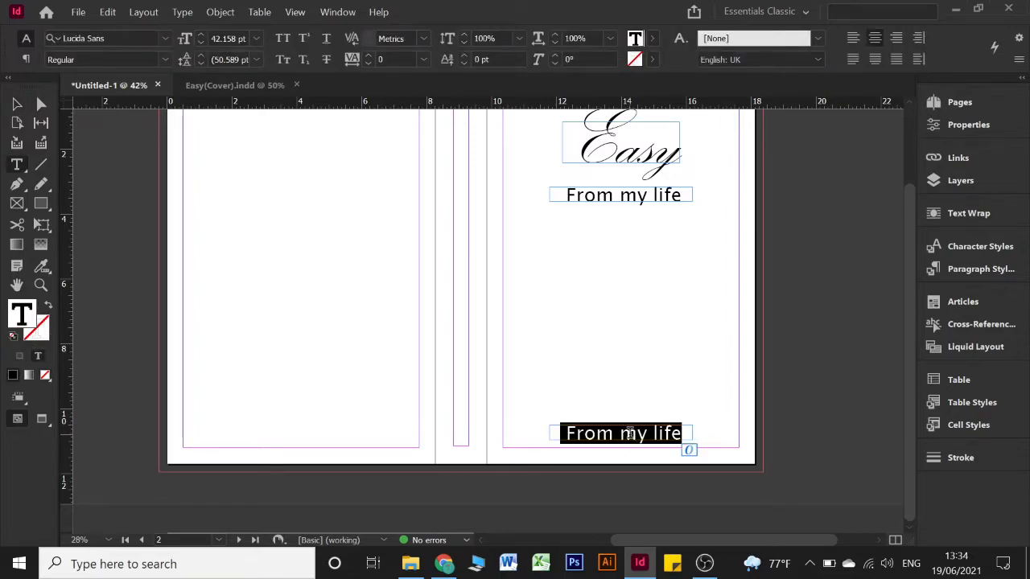
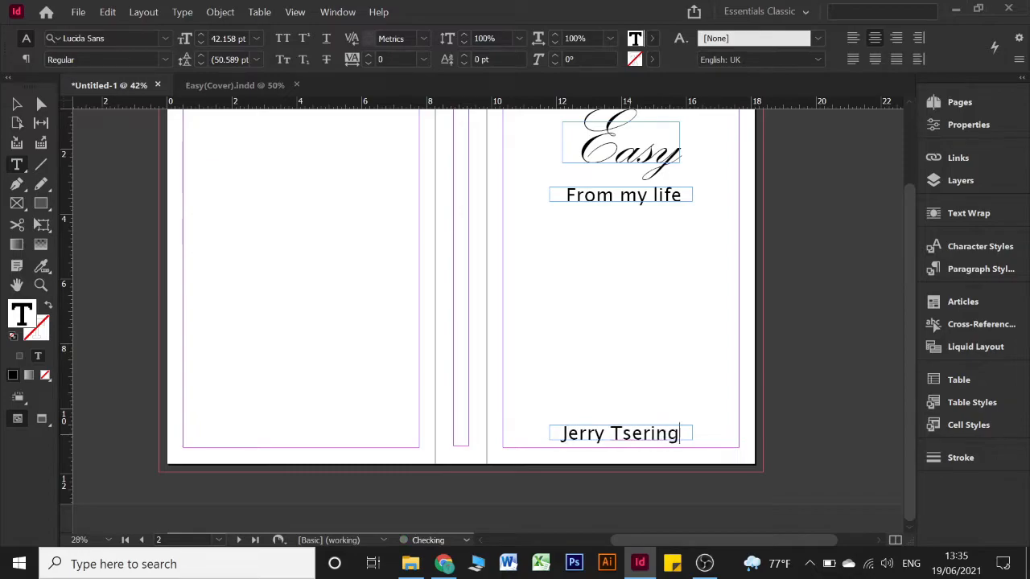
Replace the bottom copy's text with the author's name and shrink it to about 28 pt
key("ctrl+a")
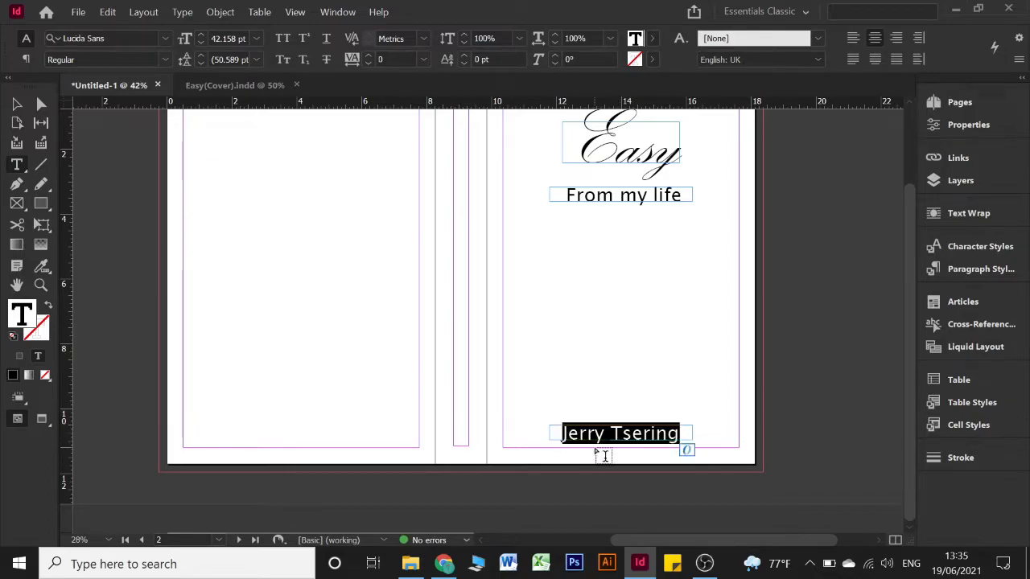
key("ctrl+shift+comma")
key("ctrl+shift+comma")
key("ctrl+shift+comma")
key("ctrl+shift+comma")
key("ctrl+shift+comma")
key("ctrl+shift+comma")
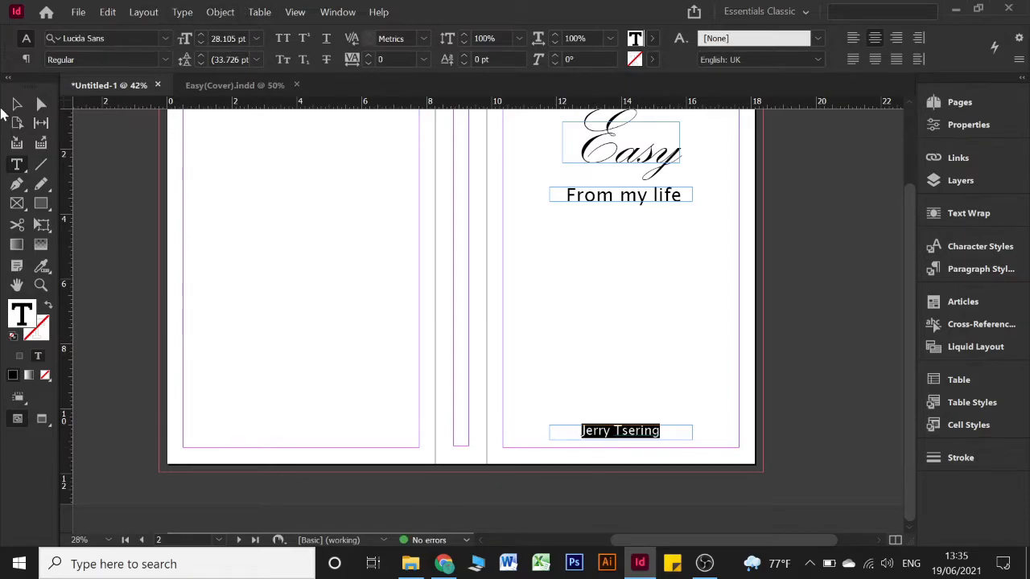
left_click(16, 105)
left_click(438, 300)
Check the 'From my life' subtitle text, then deselect its frame
scroll(647, 325, "up", 1)
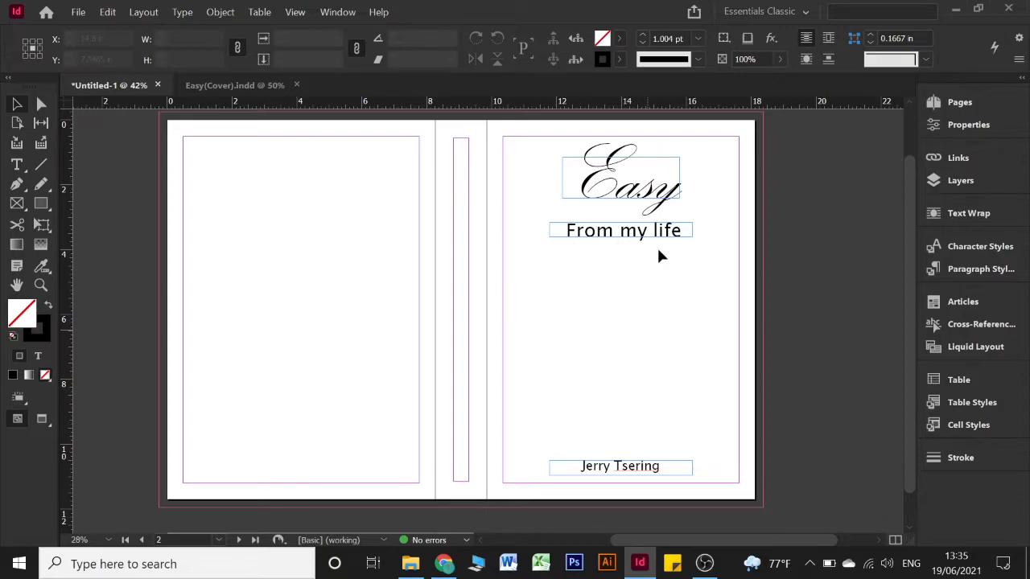
double_click(578, 227)
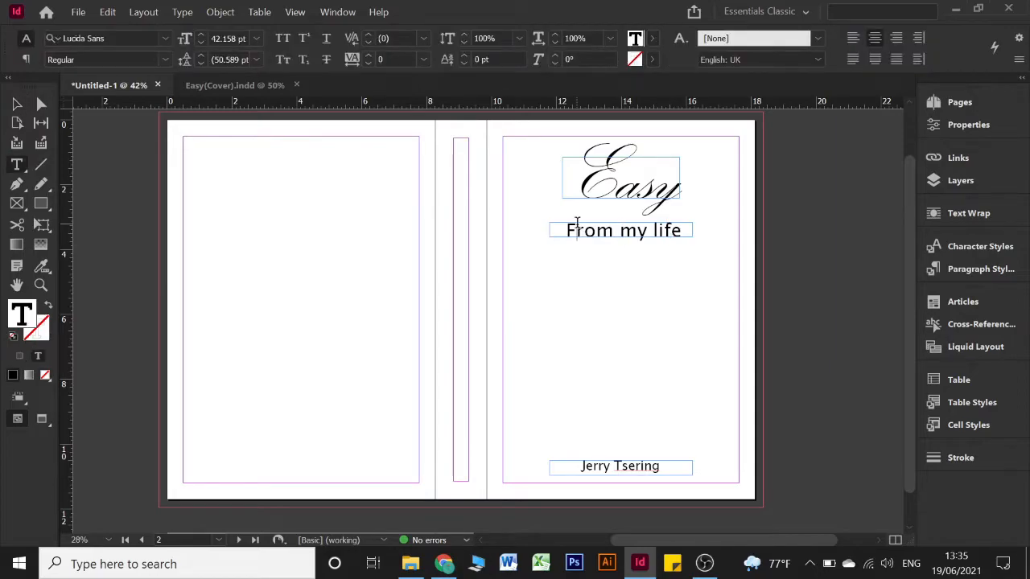
key("shift+Right")
key("Right")
key("Escape")
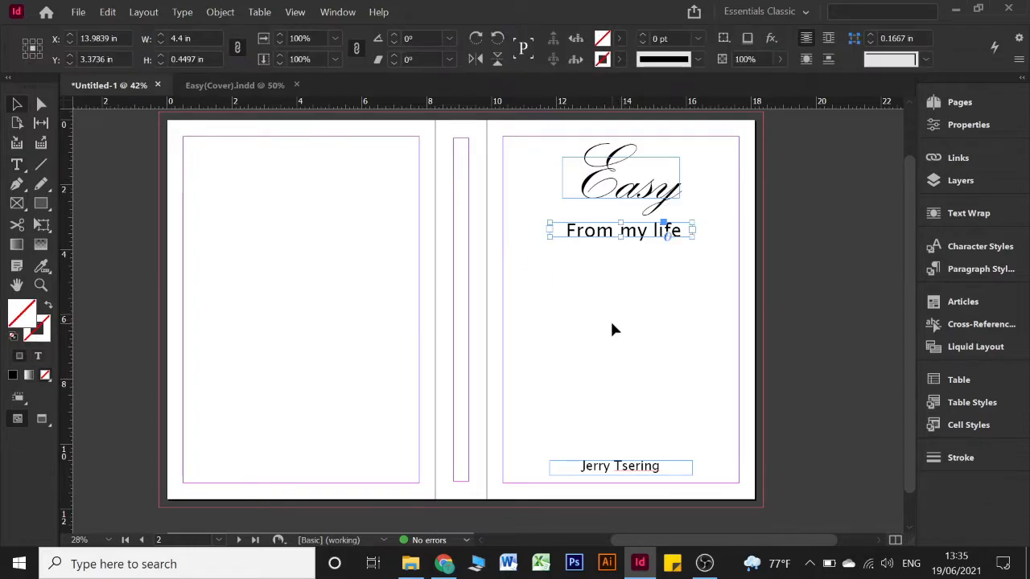
left_click(612, 330)
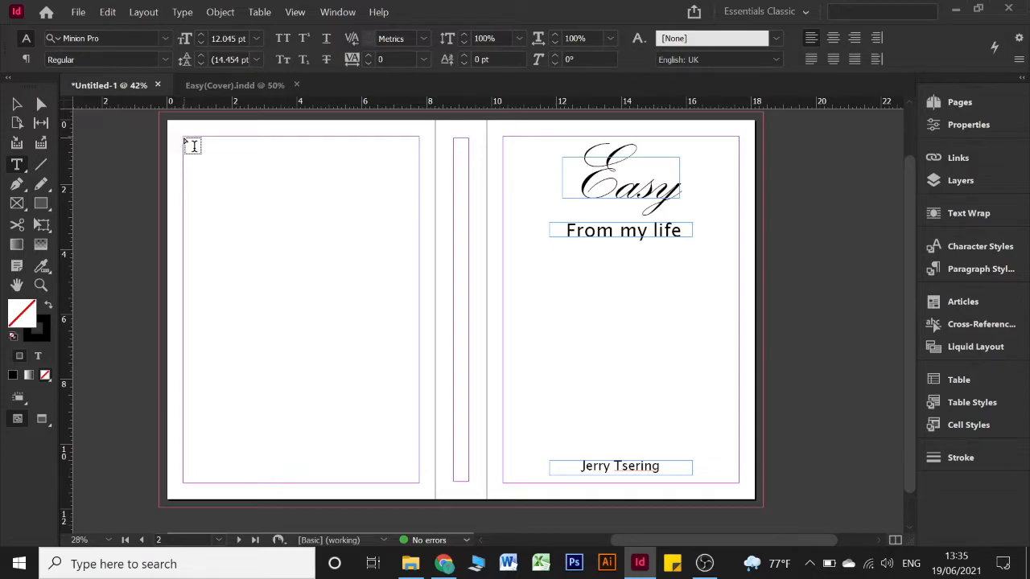
Draw a text frame across the top of the back page and paste in the heading text
left_click_drag(185, 139, 420, 165)
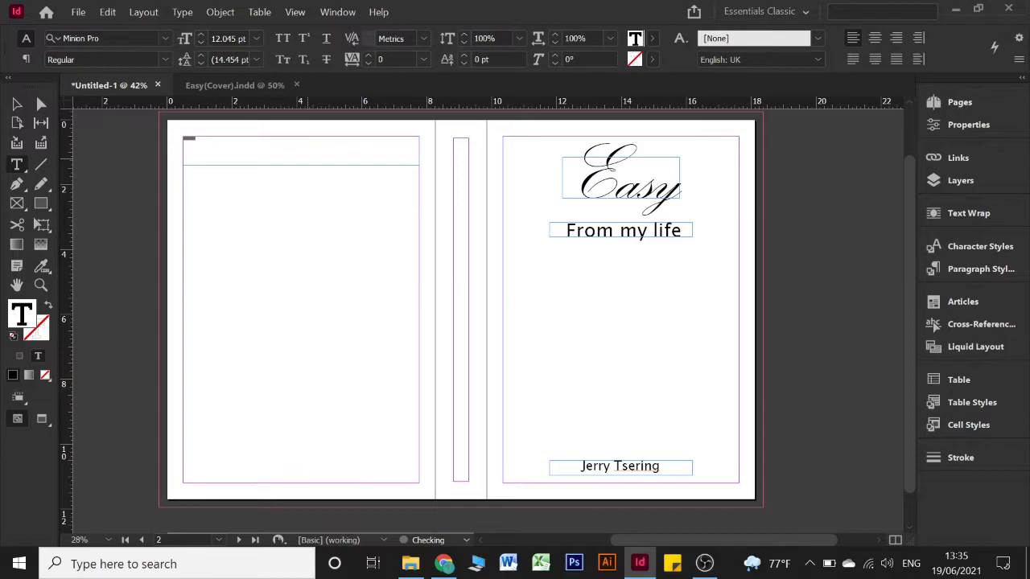
type("thes")
key("ctrl+v")
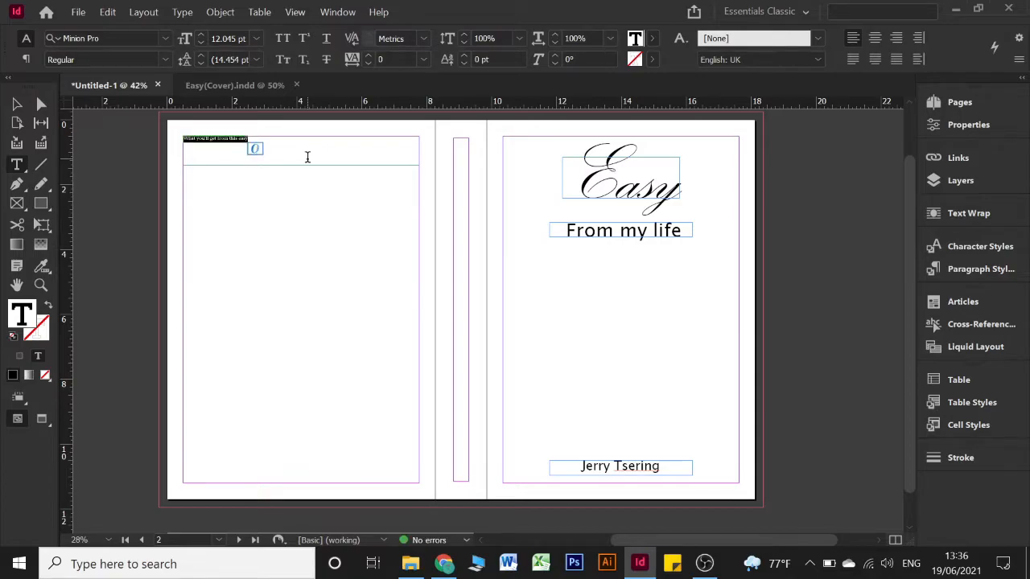
Set the back-page heading to 24 pt and left-align it, placing the cursor after 'easy'
left_click(256, 37)
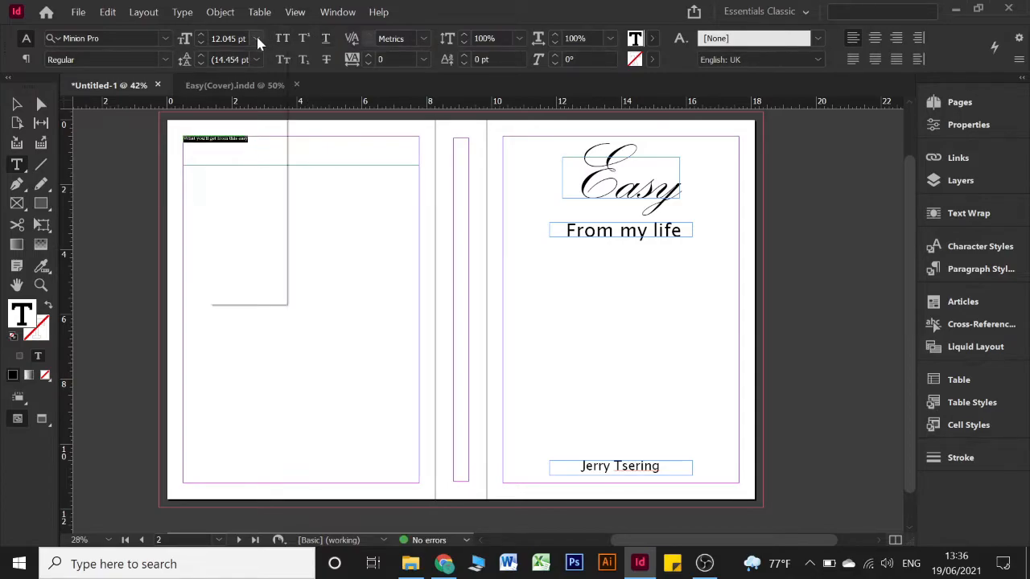
left_click(240, 202)
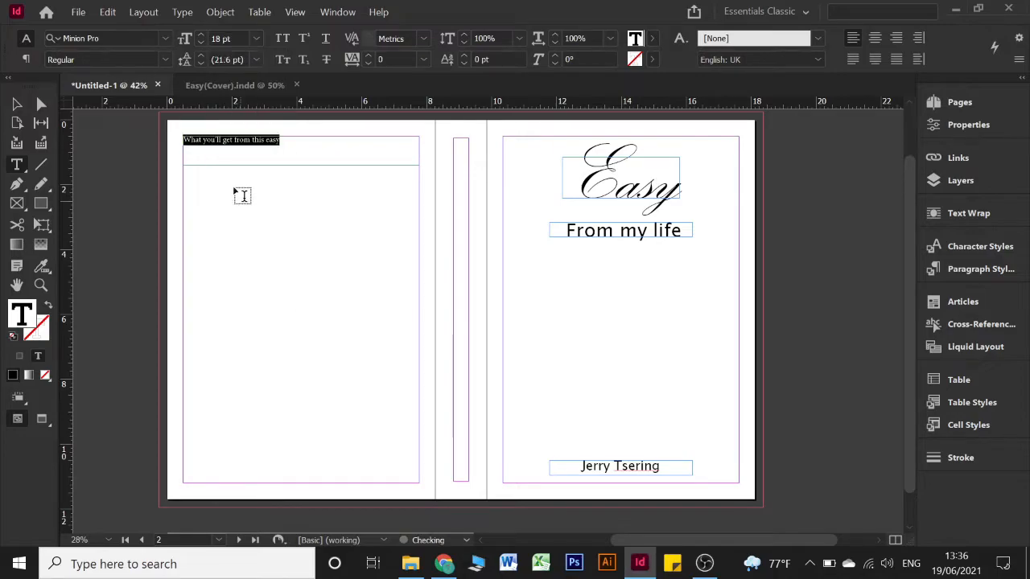
left_click(256, 38)
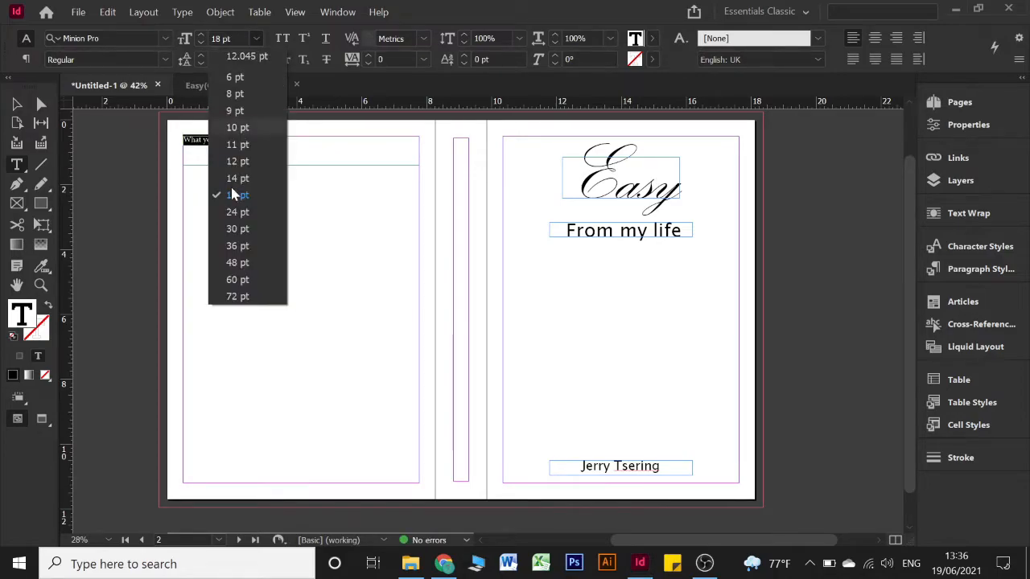
left_click(240, 244)
left_click(256, 38)
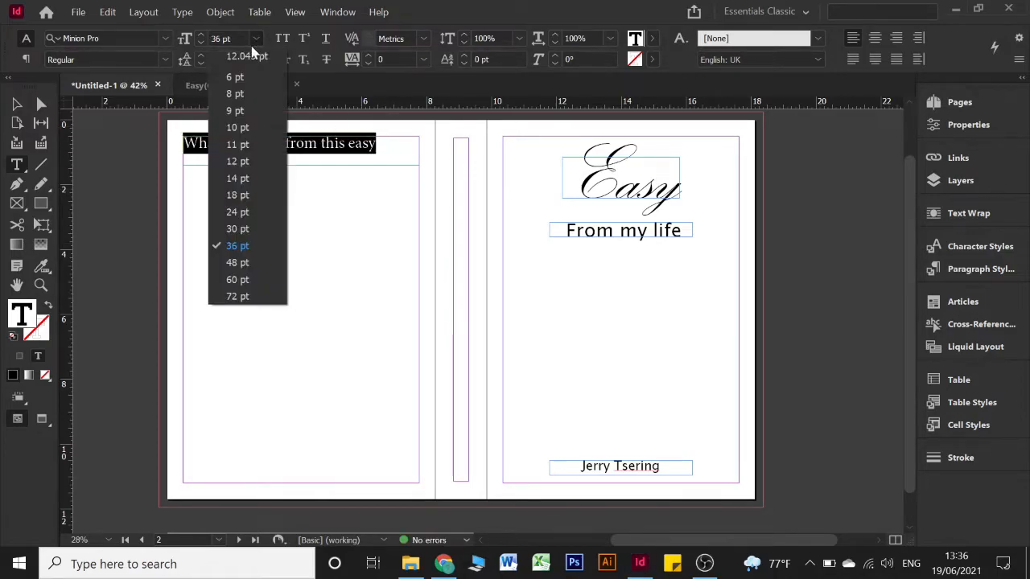
left_click(232, 199)
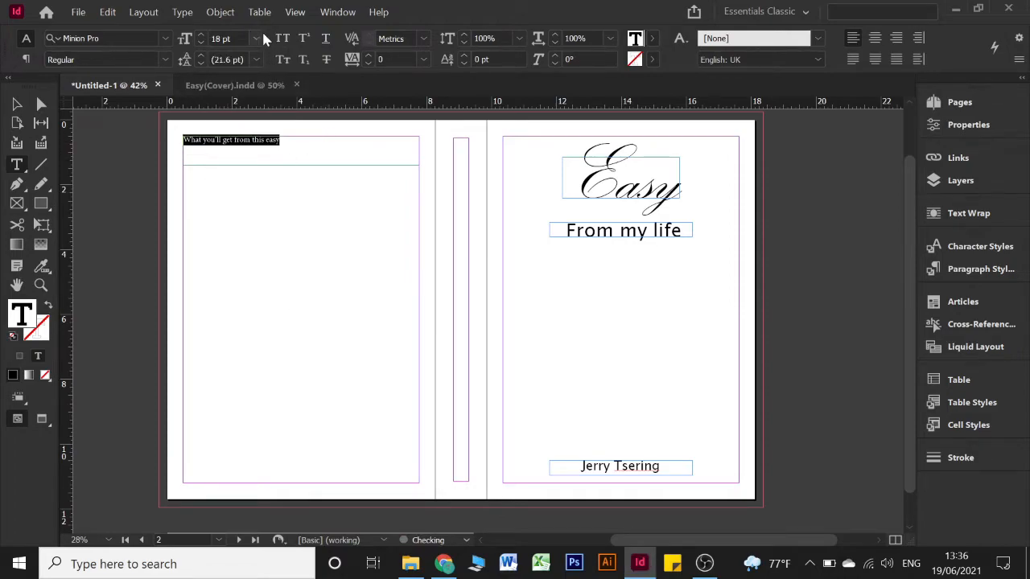
left_click(254, 38)
left_click(237, 212)
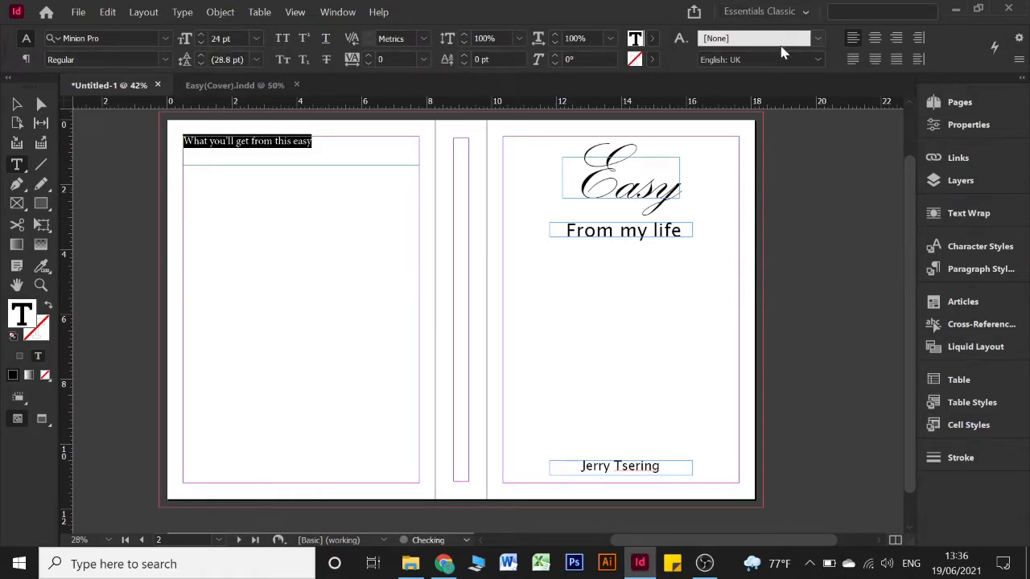
left_click(872, 38)
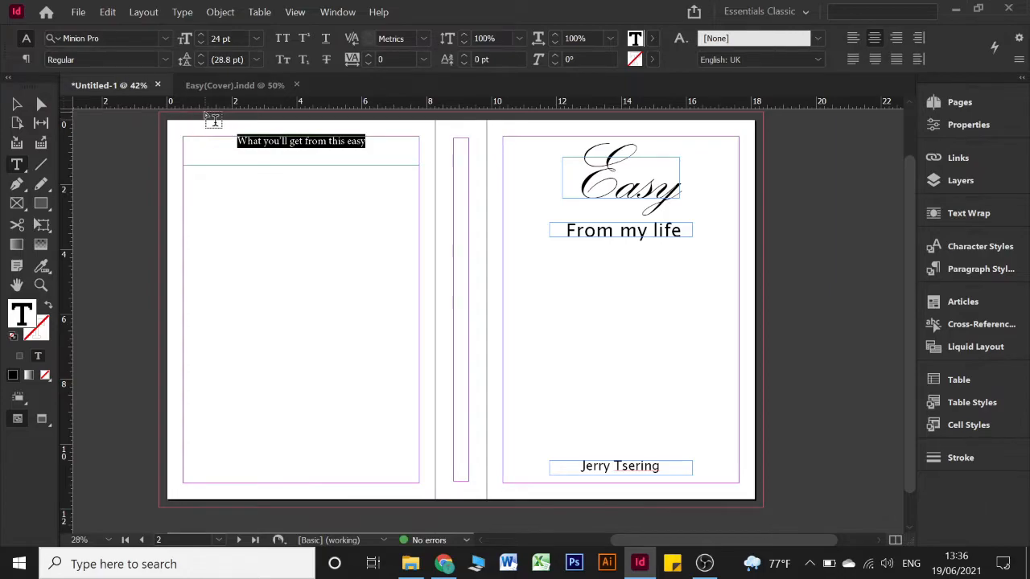
key("ctrl+shift+l")
left_click(322, 142)
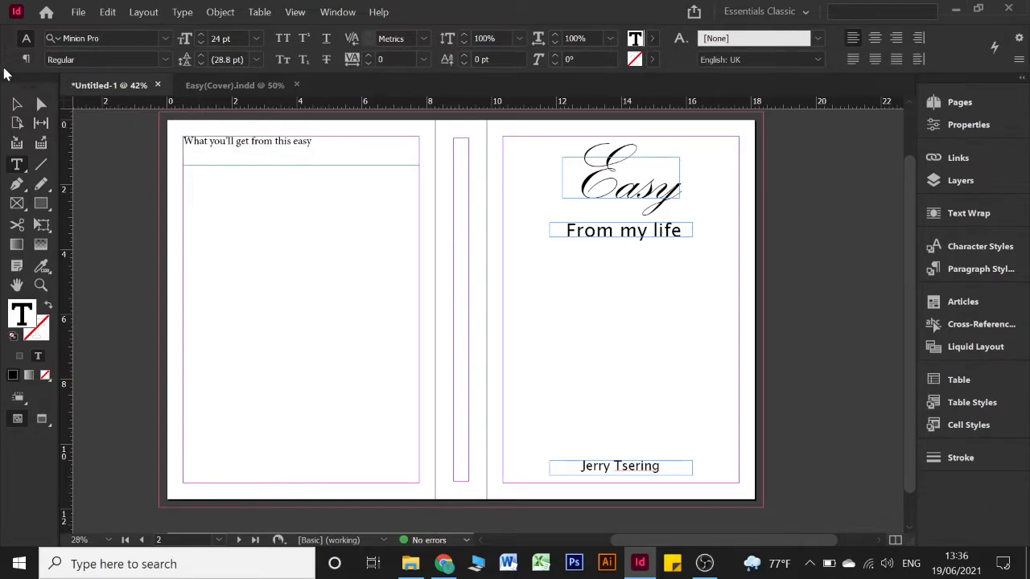
Stretch the heading's text frame down to mid-page and start a new line below the heading
type(":")
key("Escape")
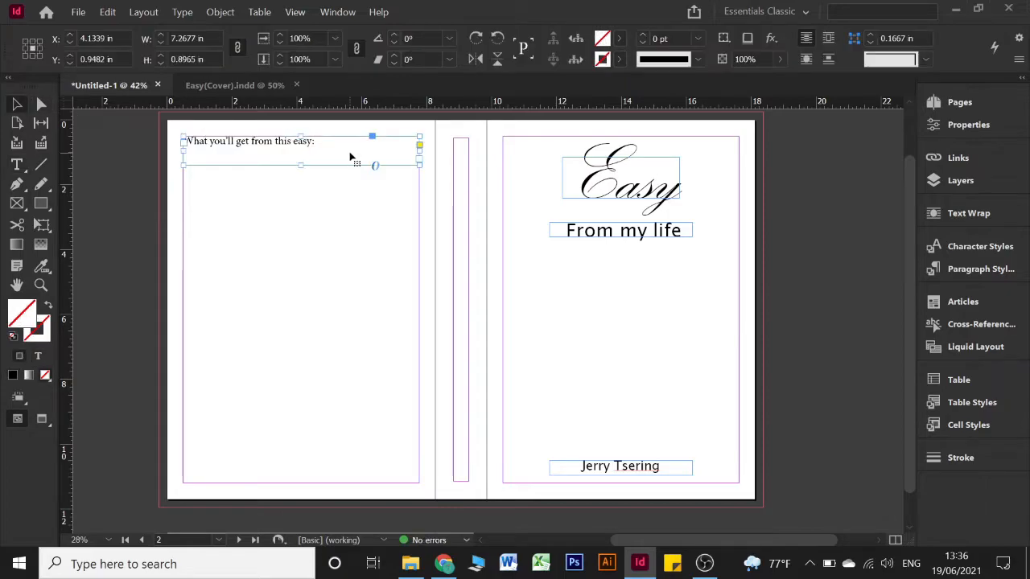
left_click_drag(302, 167, 286, 303)
double_click(328, 143)
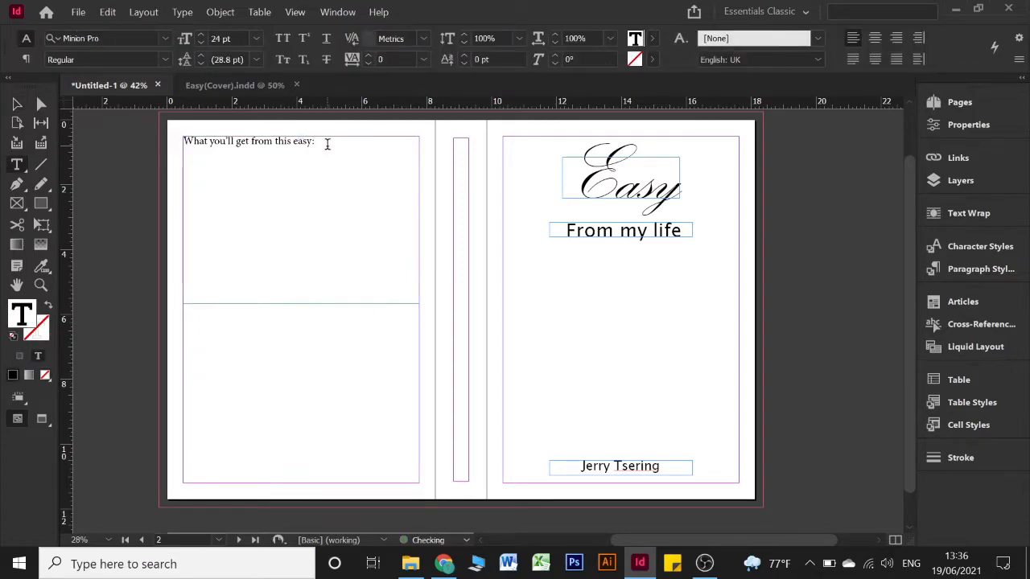
key("Return")
Bring up the Type menu to reach its text commands
left_click(182, 12)
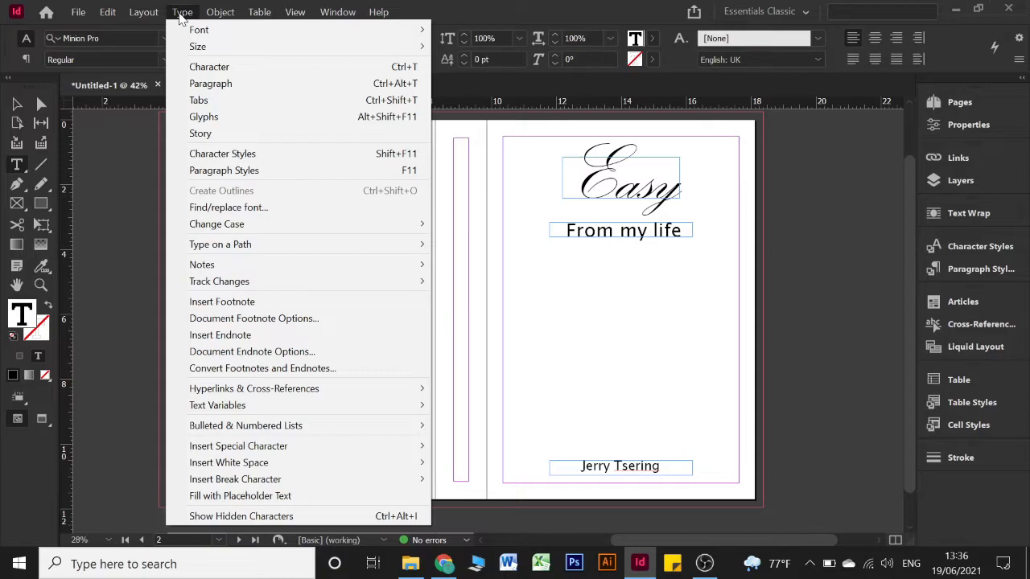
left_click(180, 12)
left_click(180, 12)
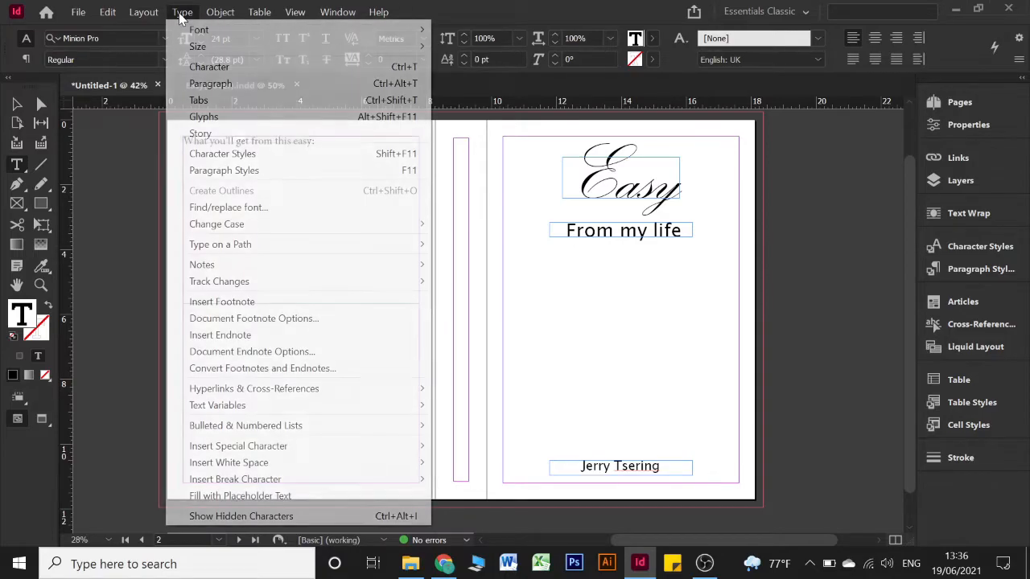
mouse_move(146, 15)
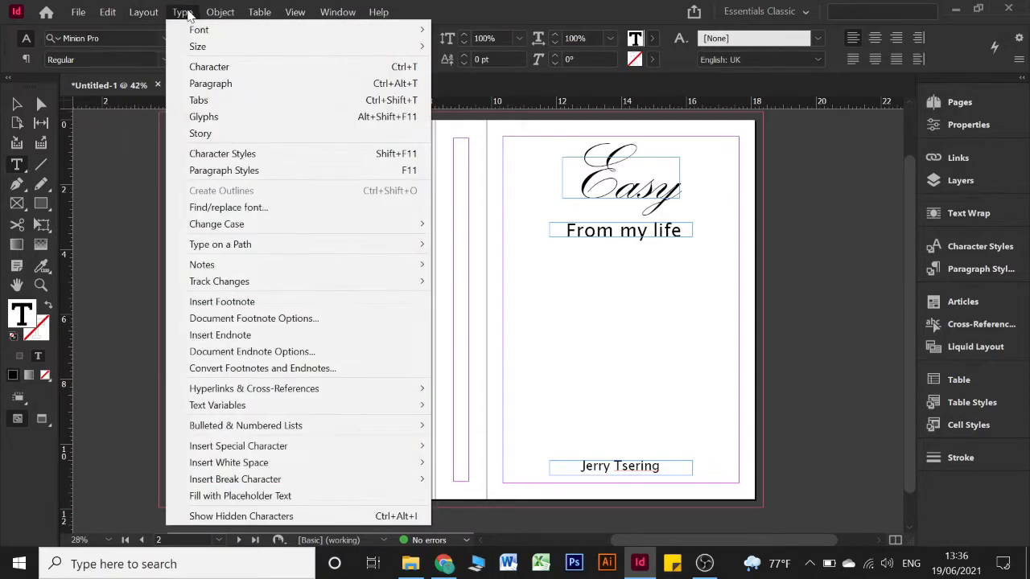
mouse_move(219, 14)
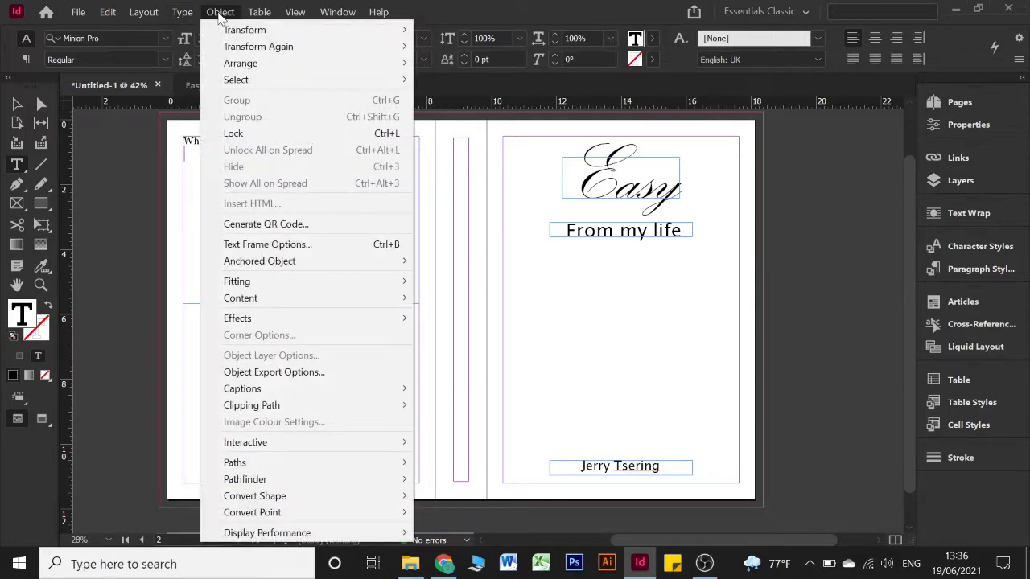
mouse_move(181, 14)
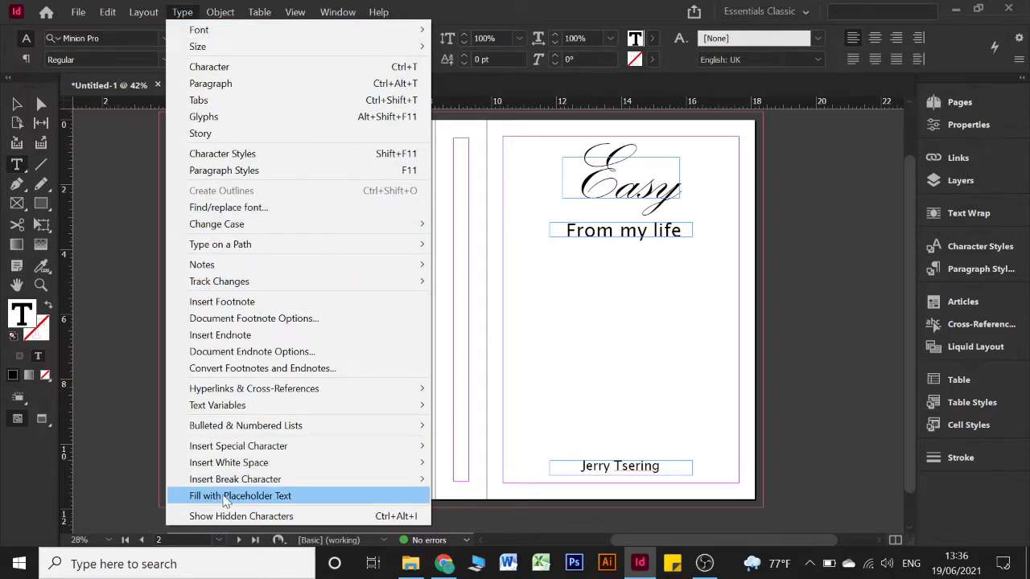
Fill the frame with placeholder text and delete its closing lines
left_click(299, 500)
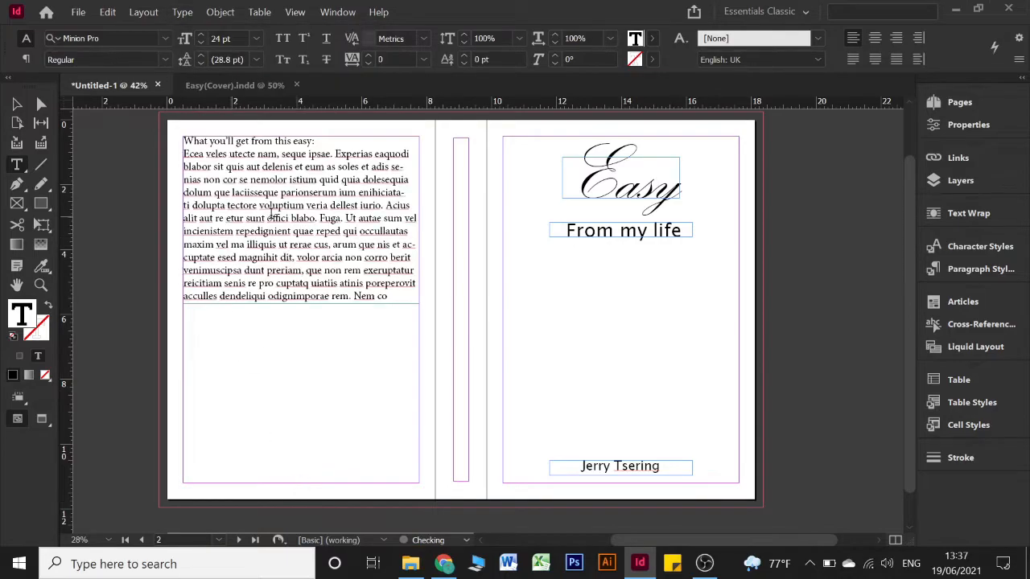
left_click_drag(389, 296, 180, 257)
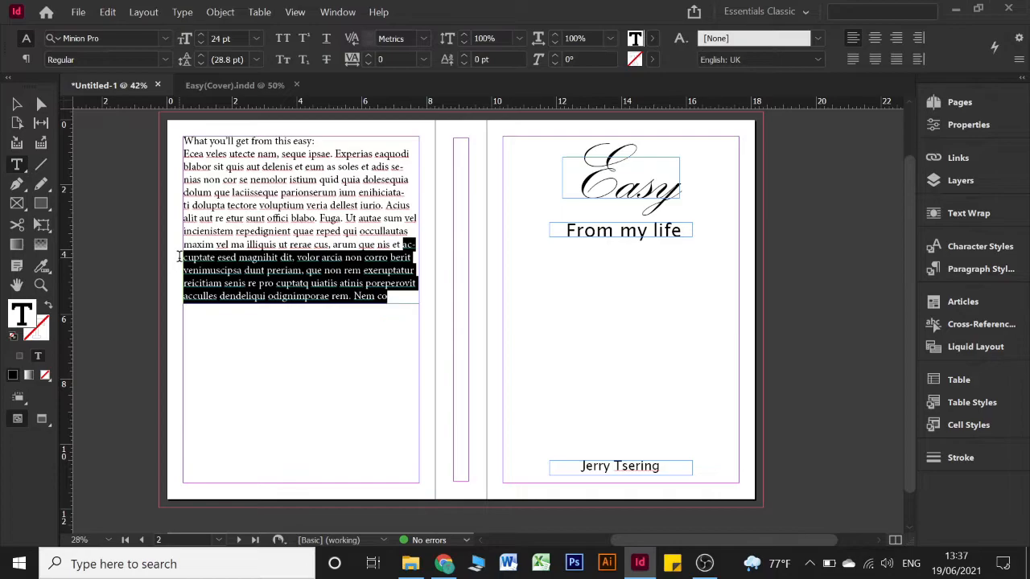
key("BackSpace")
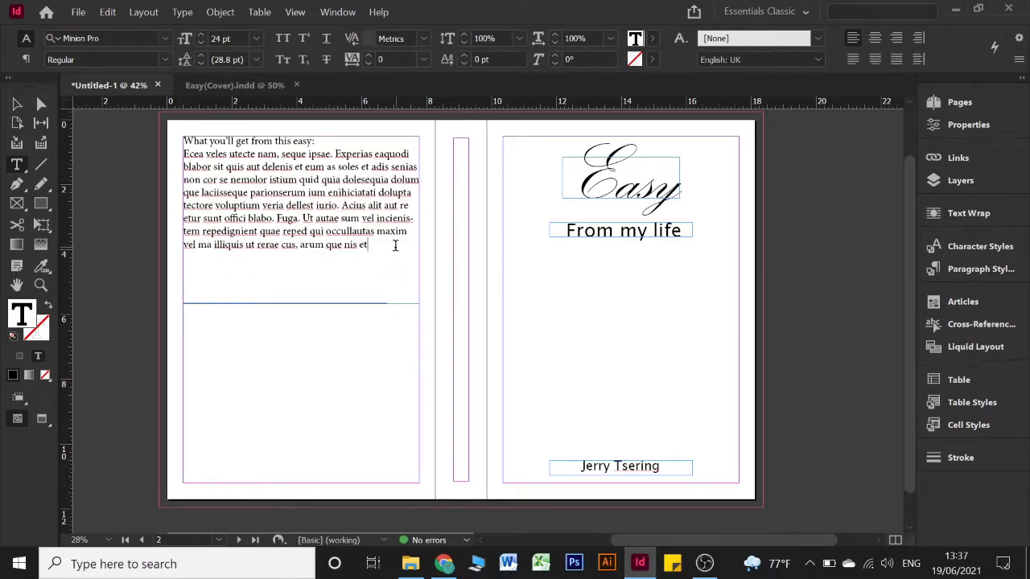
Justify the paragraph with last line aligned left, at 25 pt size and 37 pt leading
left_click_drag(394, 245, 173, 152)
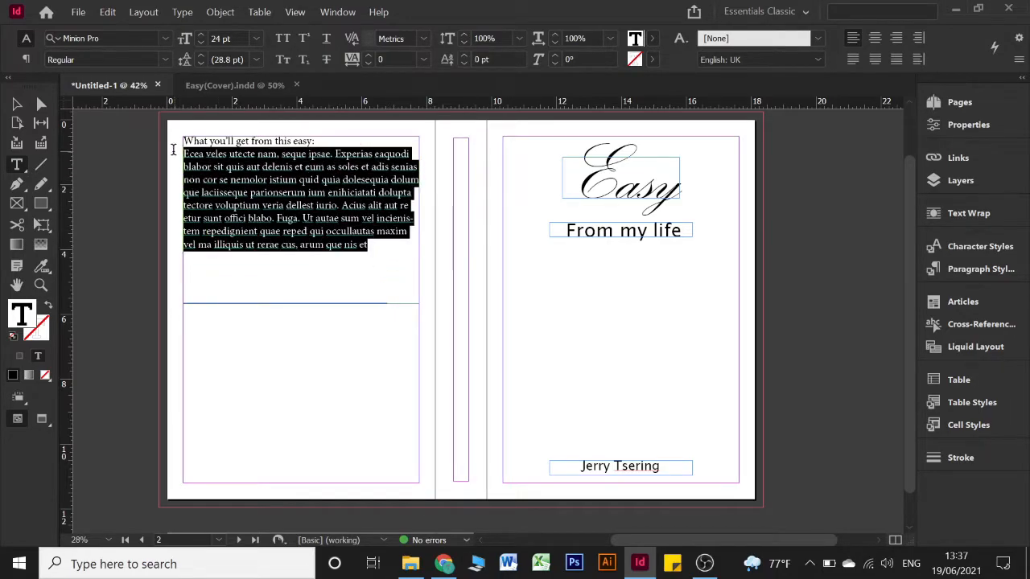
left_click(851, 65)
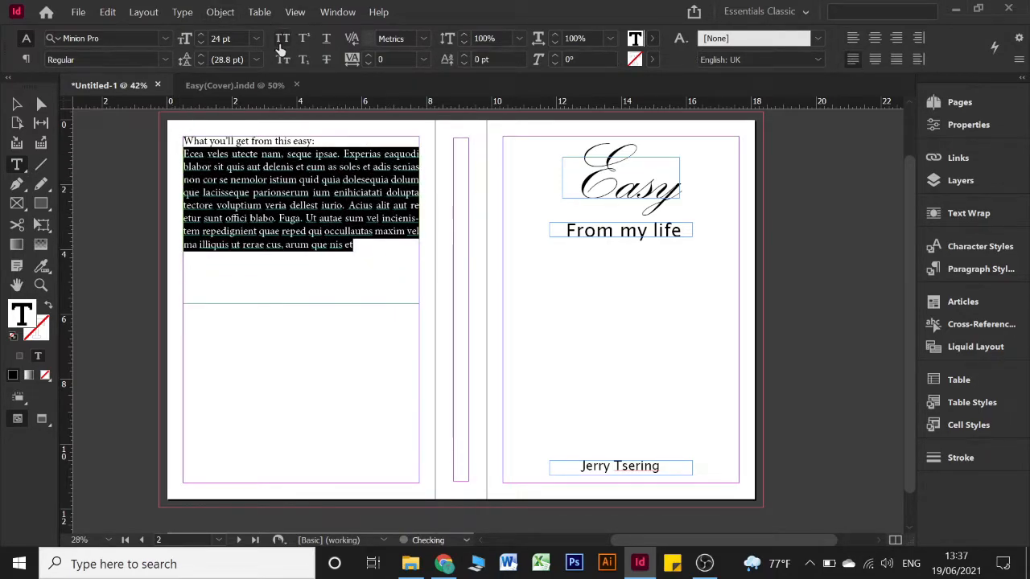
left_click(201, 35)
left_click(201, 55)
left_click(201, 56)
left_click(201, 55)
left_click(201, 56)
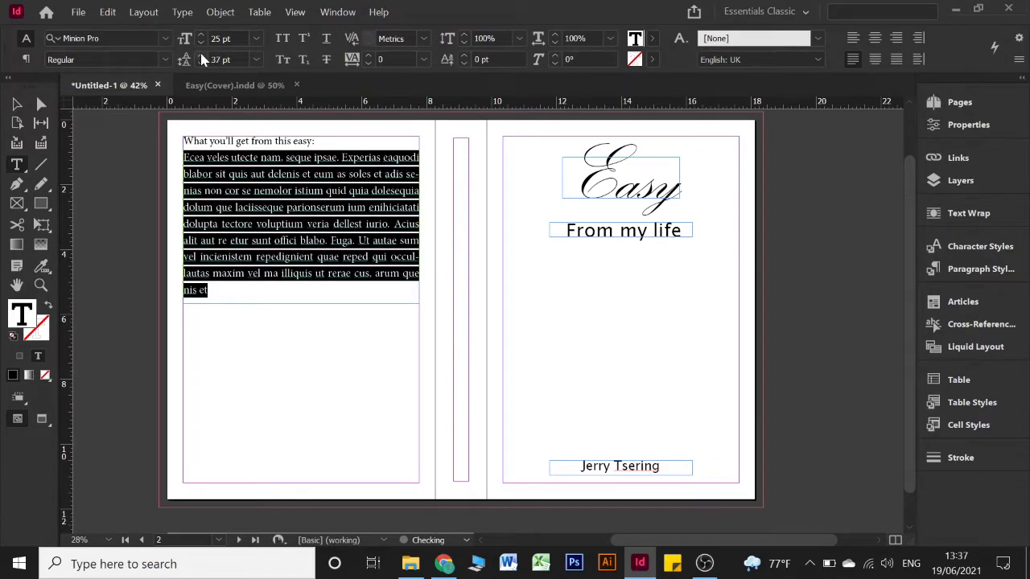
Delete the last three lines so the paragraph ends at 'Ut autae sum'
left_click(396, 263)
left_click(42, 107)
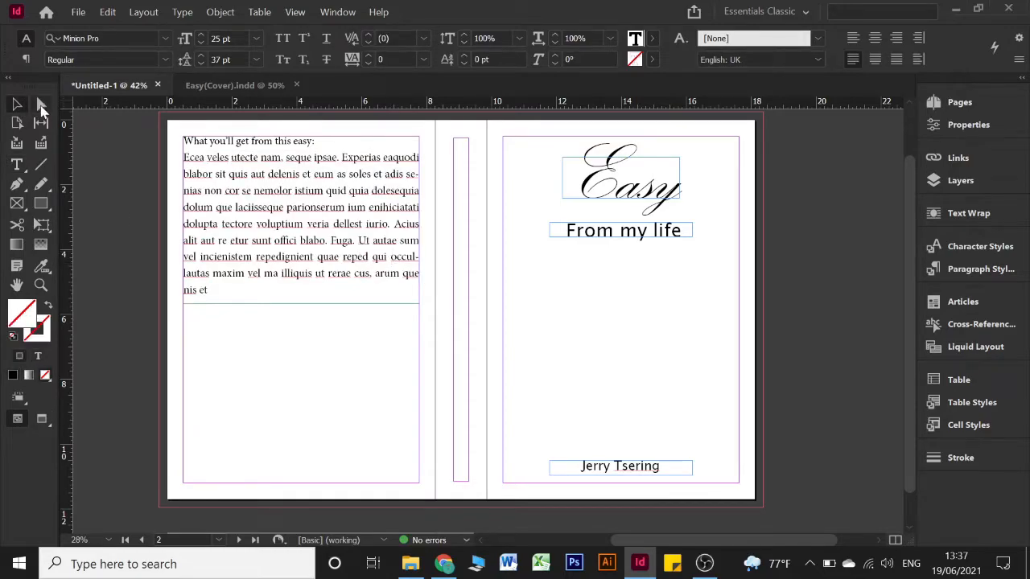
left_click(314, 338)
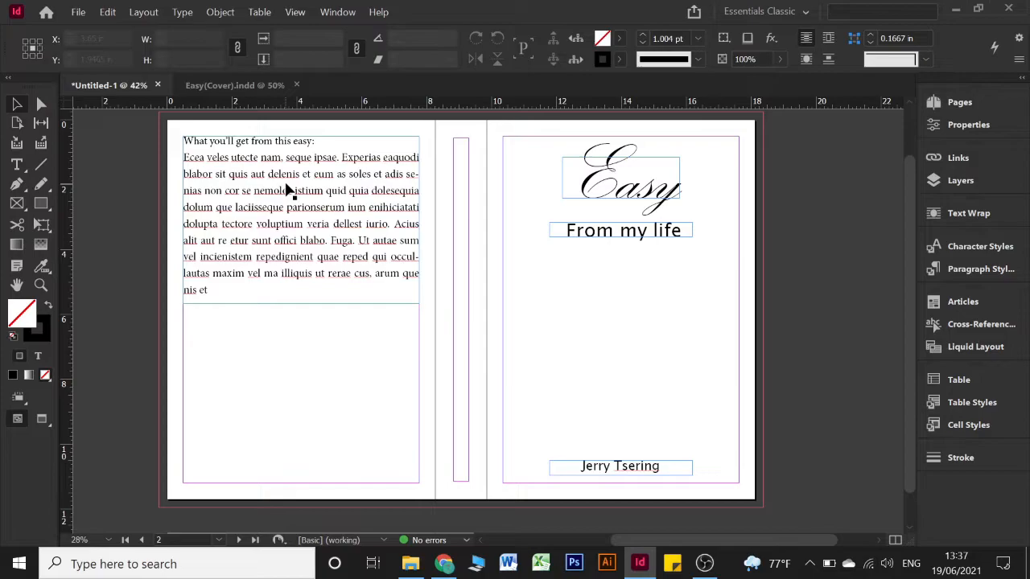
left_click(294, 185)
double_click(218, 290)
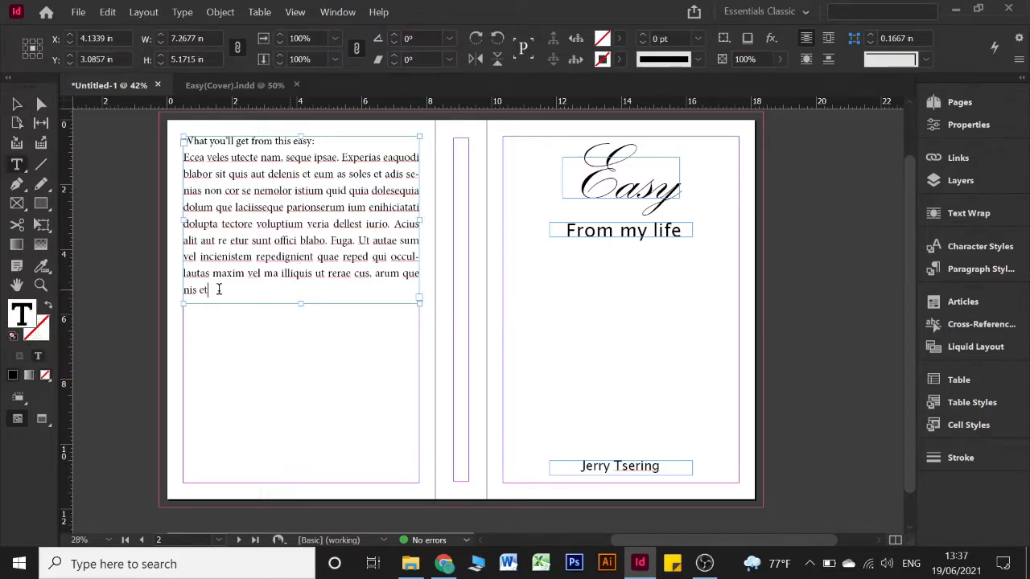
left_click(179, 263, "shift")
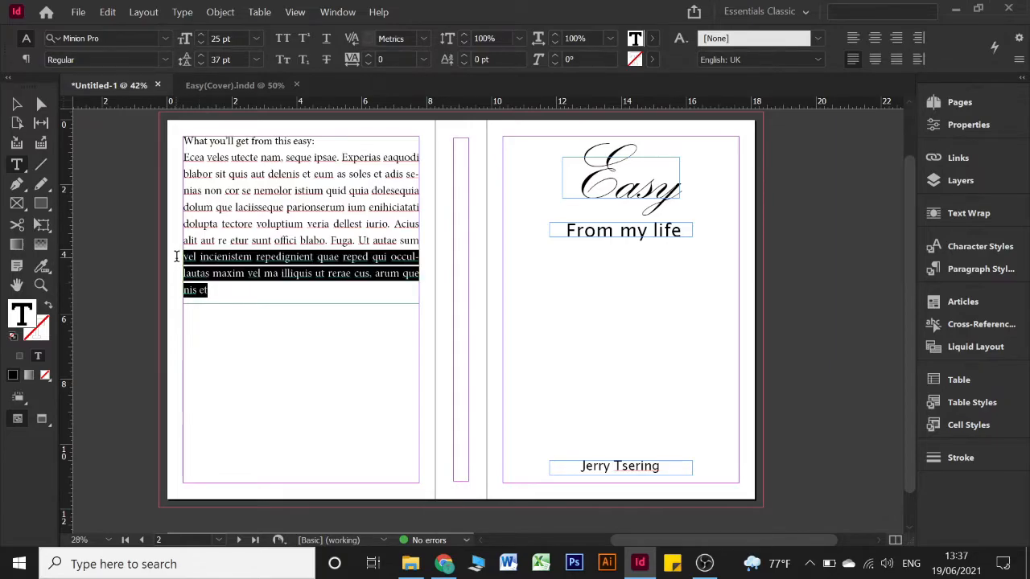
key("BackSpace")
left_click(16, 103)
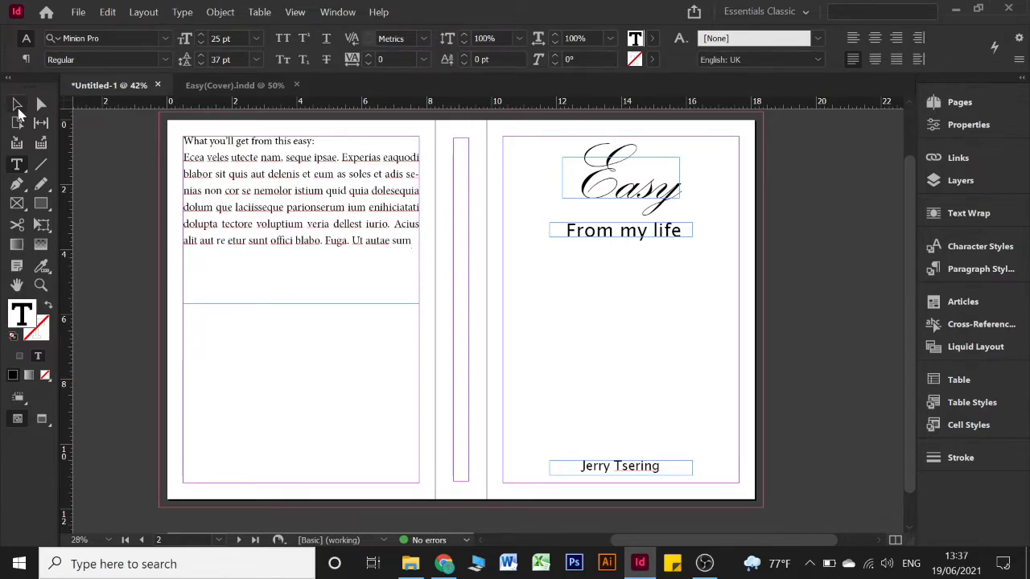
left_click(325, 266)
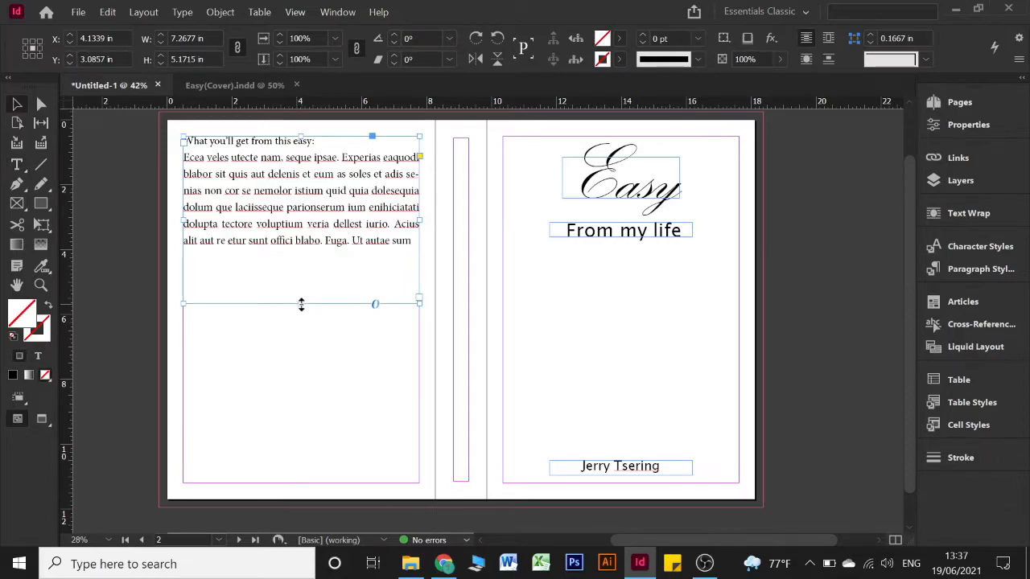
left_click(287, 280)
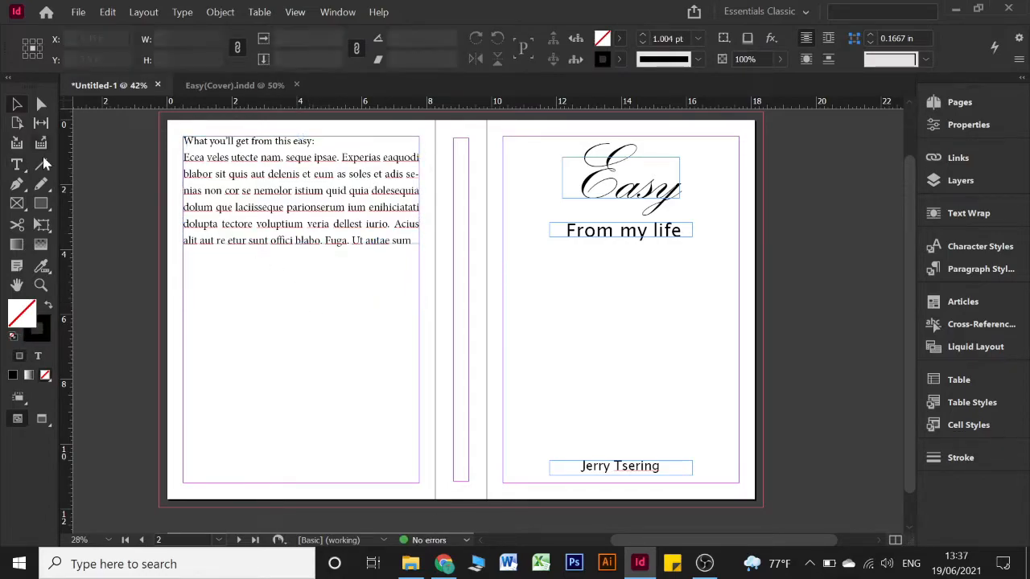
Draw a wide rectangle just below the body text with no outline
left_click(41, 204)
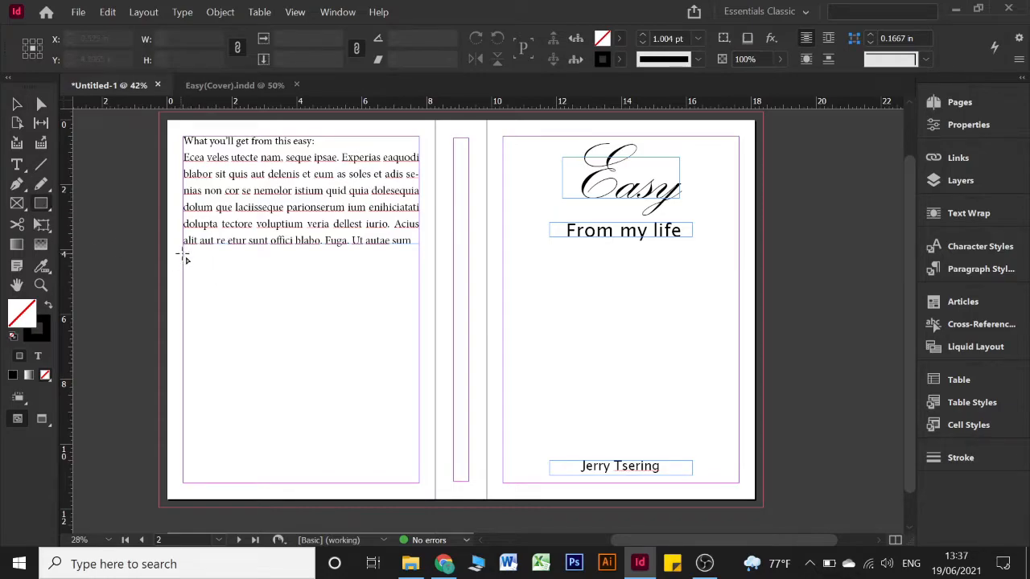
left_click_drag(183, 256, 422, 295)
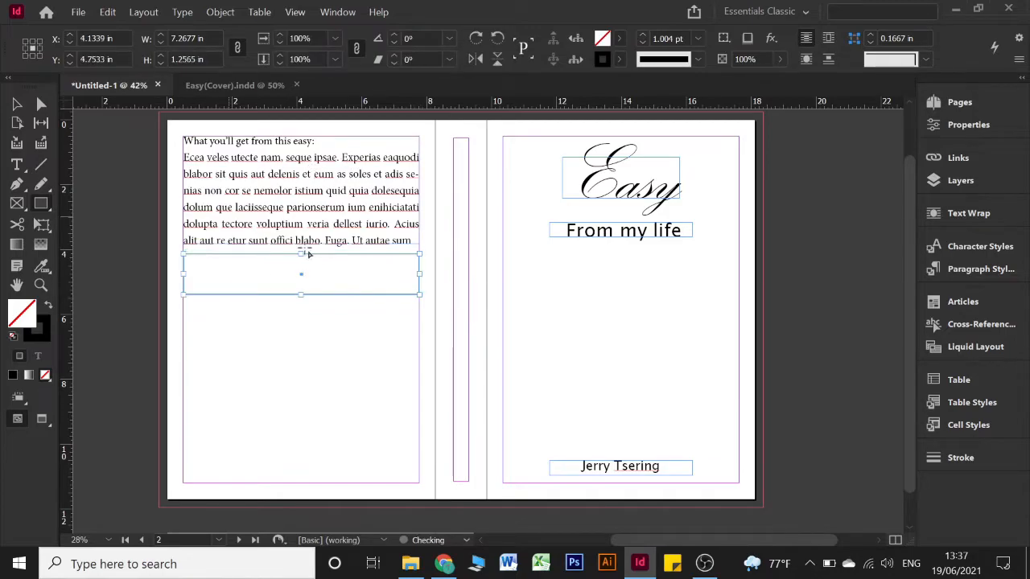
left_click(619, 58)
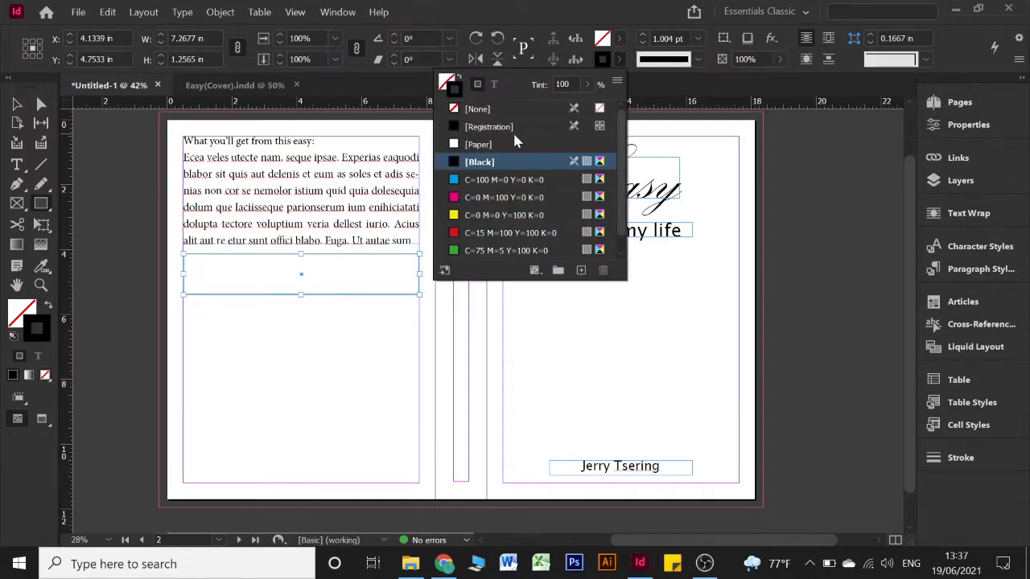
left_click(501, 109)
Fill the band with red swatch C=15 M=100 Y=100 K=0 at 50% opacity
left_click(616, 37)
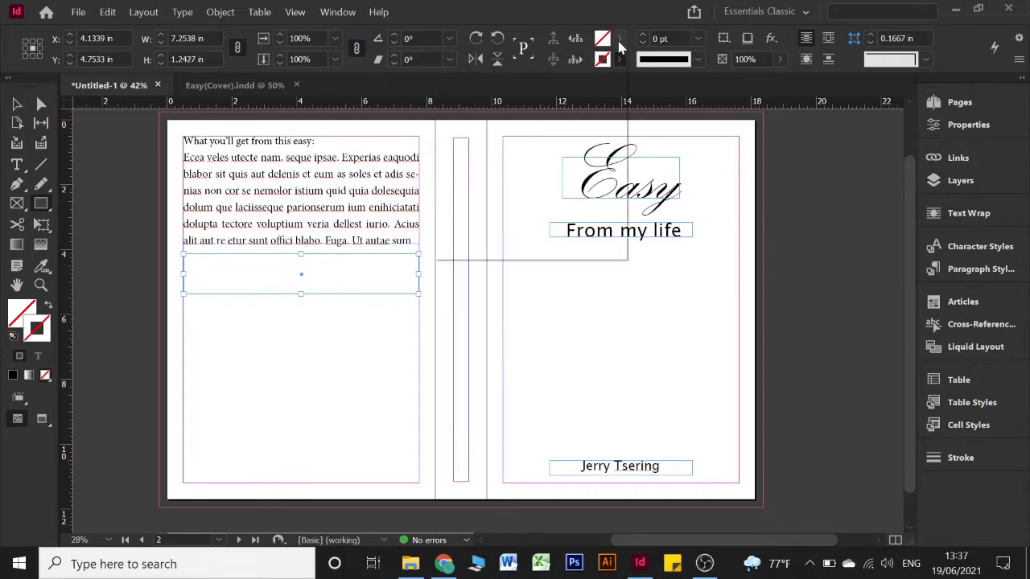
left_click(616, 37)
scroll(494, 131, "down", 1)
scroll(495, 131, "up", 1)
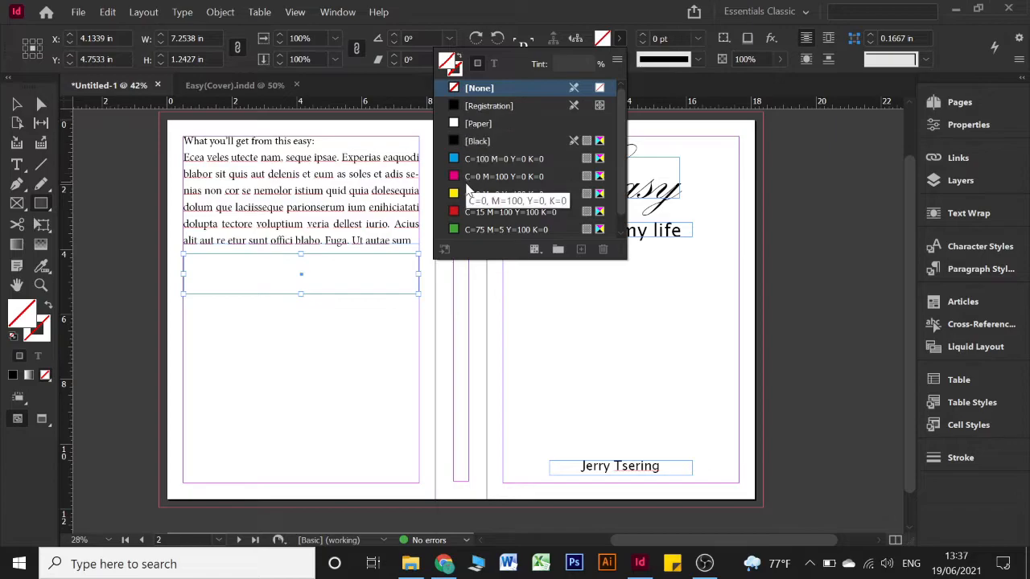
left_click(470, 213)
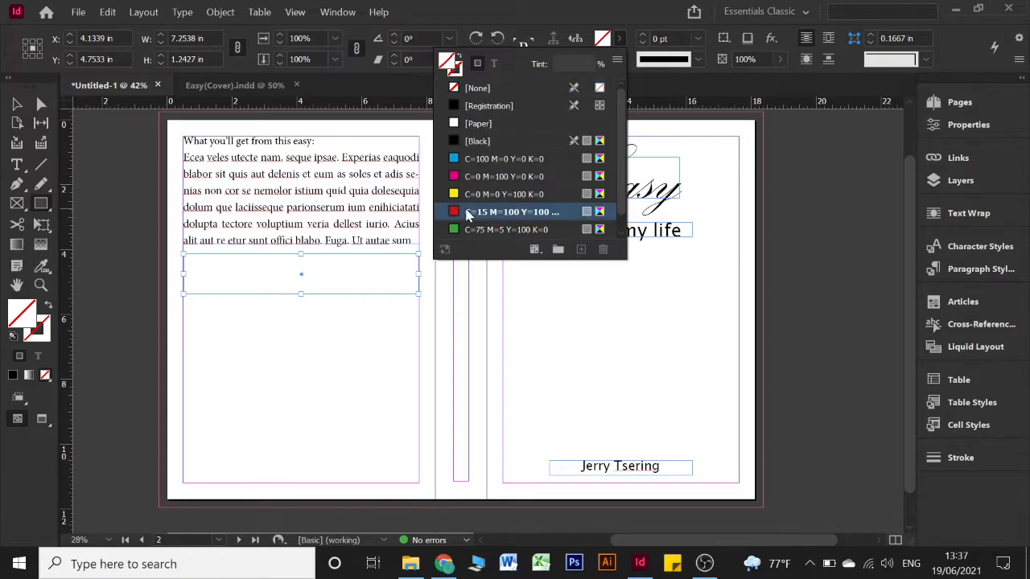
left_click(618, 37)
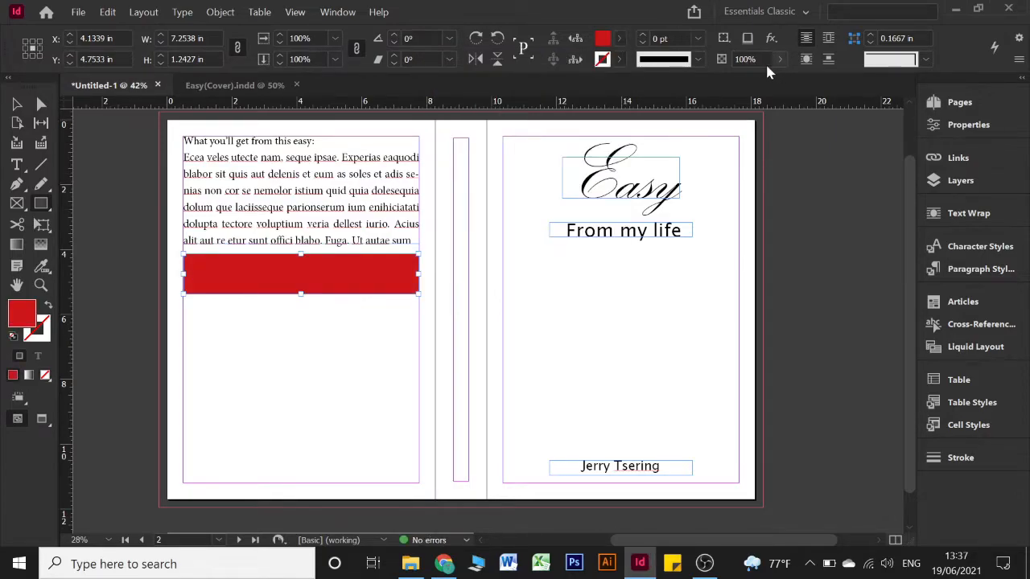
left_click(742, 61)
type("50")
key("Return")
Shorten the red band from its top edge to about 0.70 in tall
left_click(16, 104)
left_click(264, 372)
left_click_drag(340, 281, 338, 333)
key("ctrl+z")
left_click(403, 309)
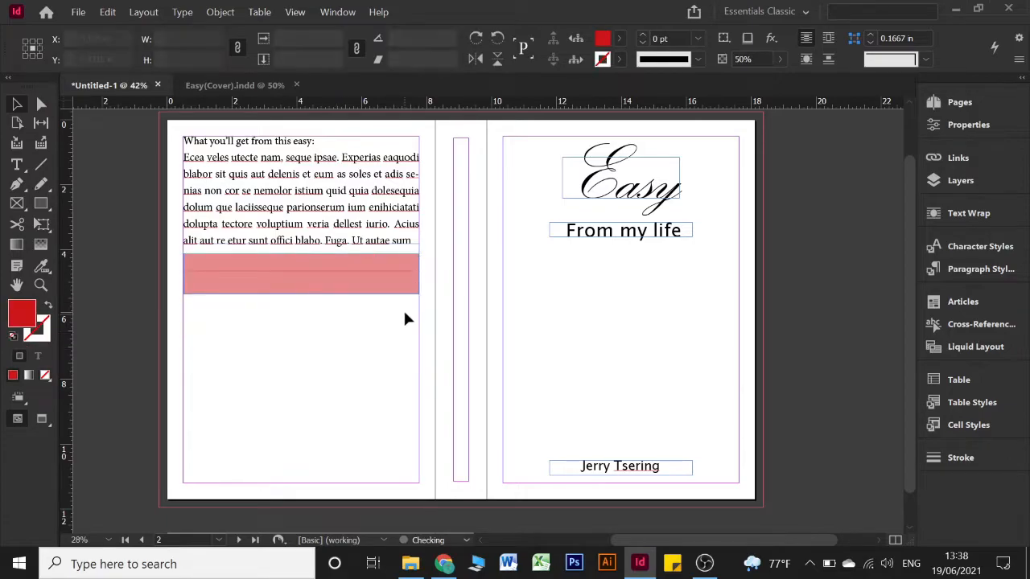
key("w")
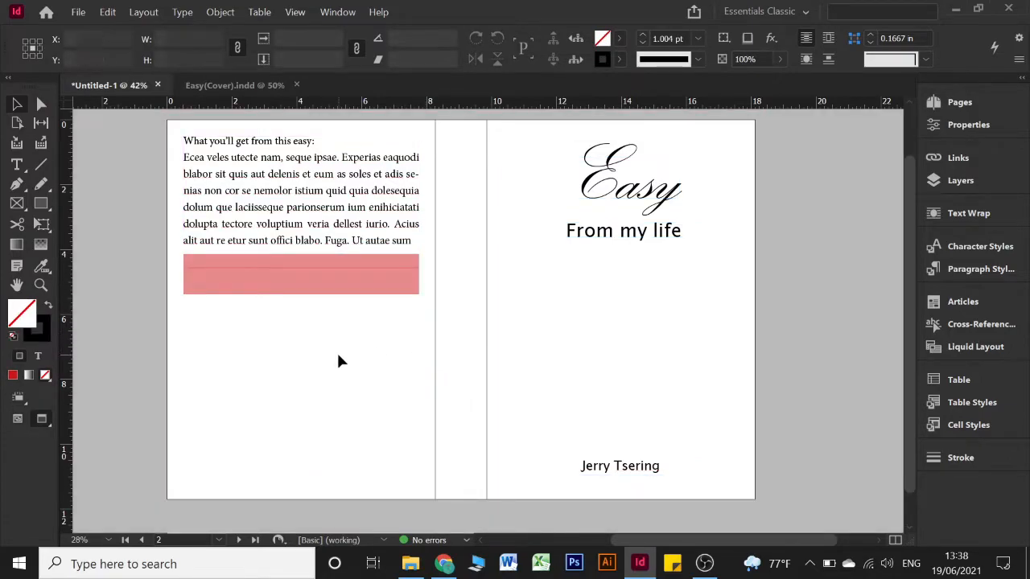
left_click(314, 263)
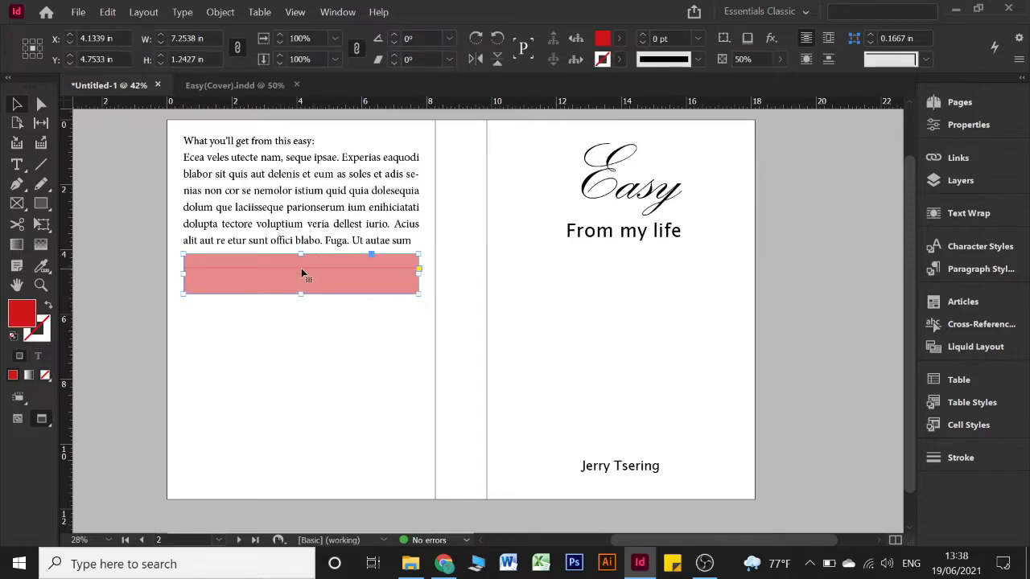
key("w")
left_click_drag(303, 253, 319, 273)
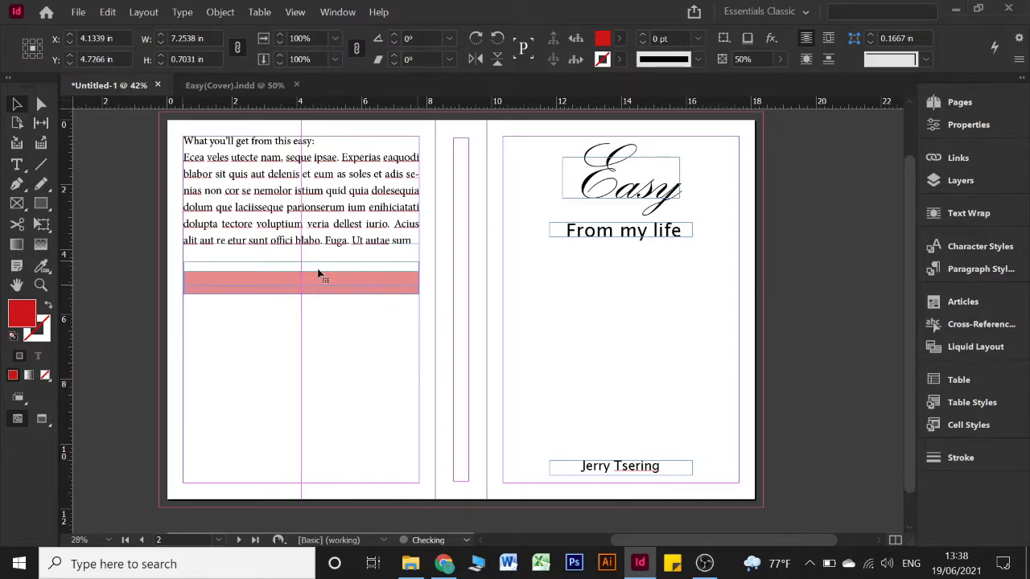
left_click(319, 372)
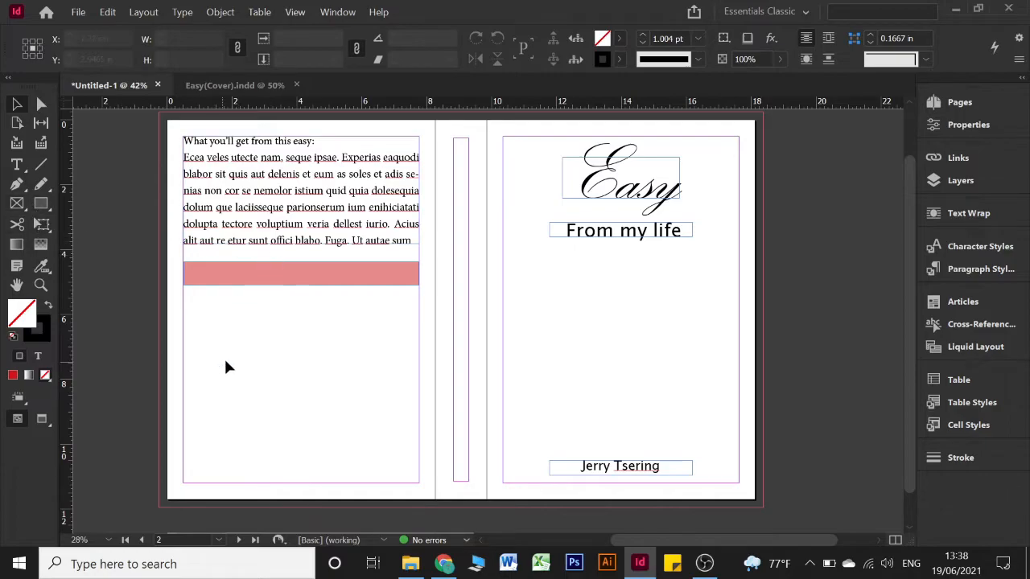
left_click_drag(221, 414, 271, 479)
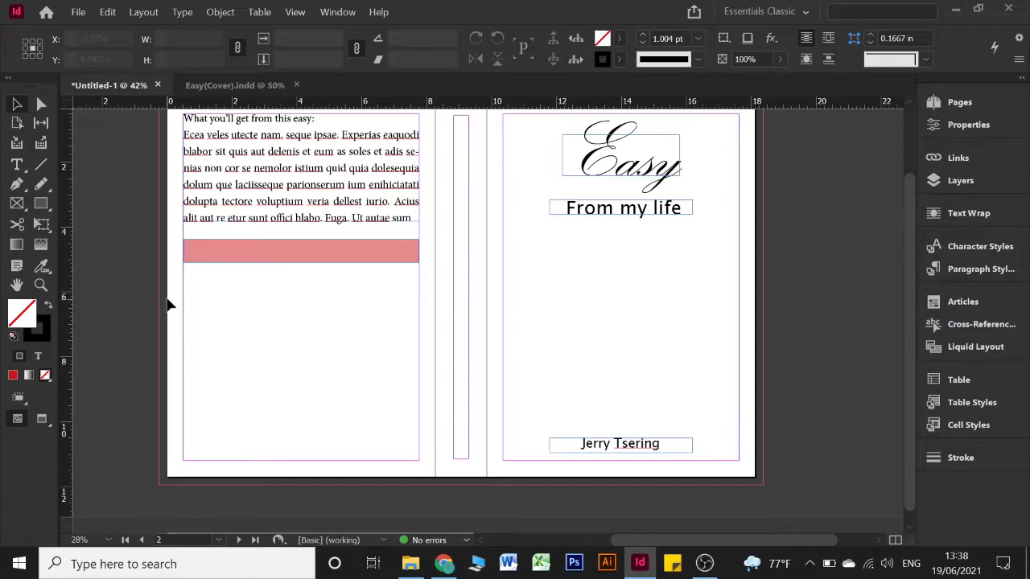
Draw a text frame at the back page's lower left, set to 14 pt
left_click(16, 164)
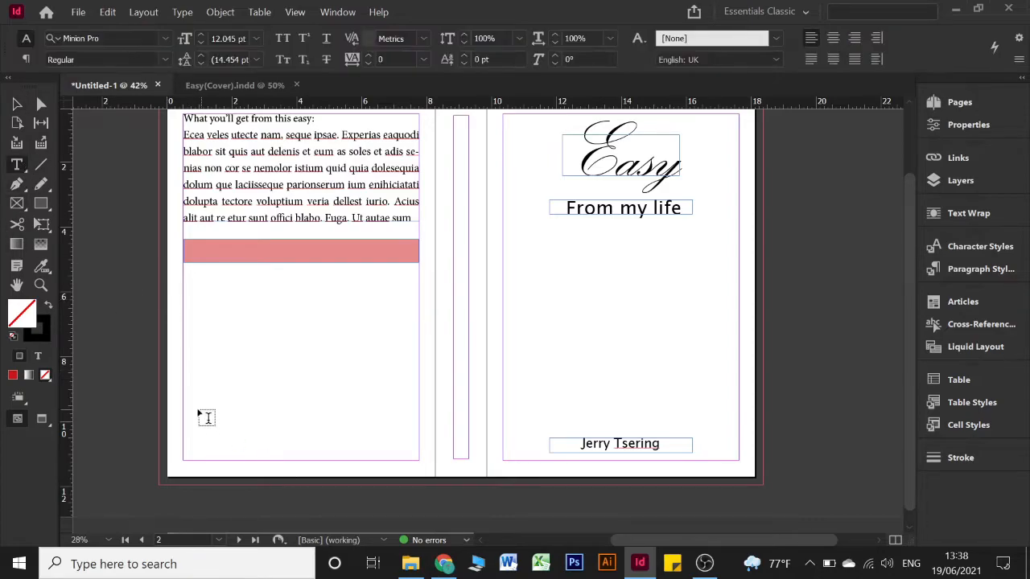
left_click_drag(184, 398, 294, 461)
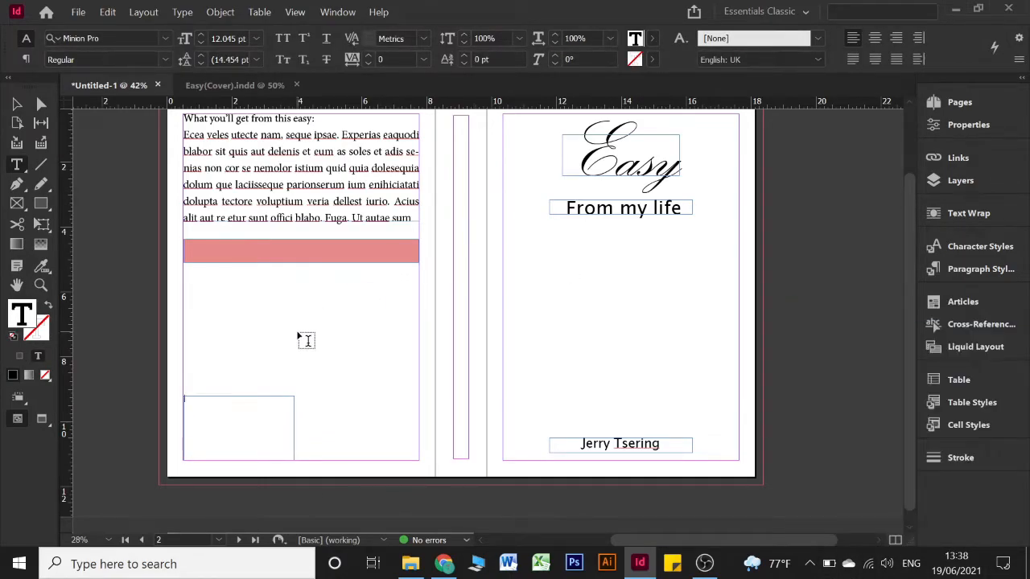
left_click(256, 37)
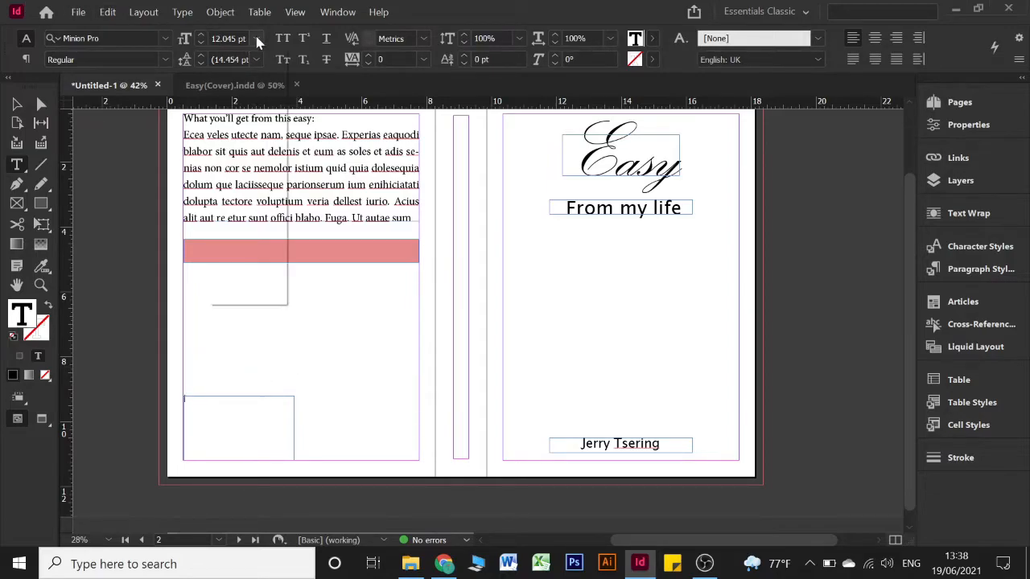
left_click(245, 200)
Type the address lines and an 'E-Mail:' line, then enlarge all to about 24 pt
left_click(232, 410)
type("B")
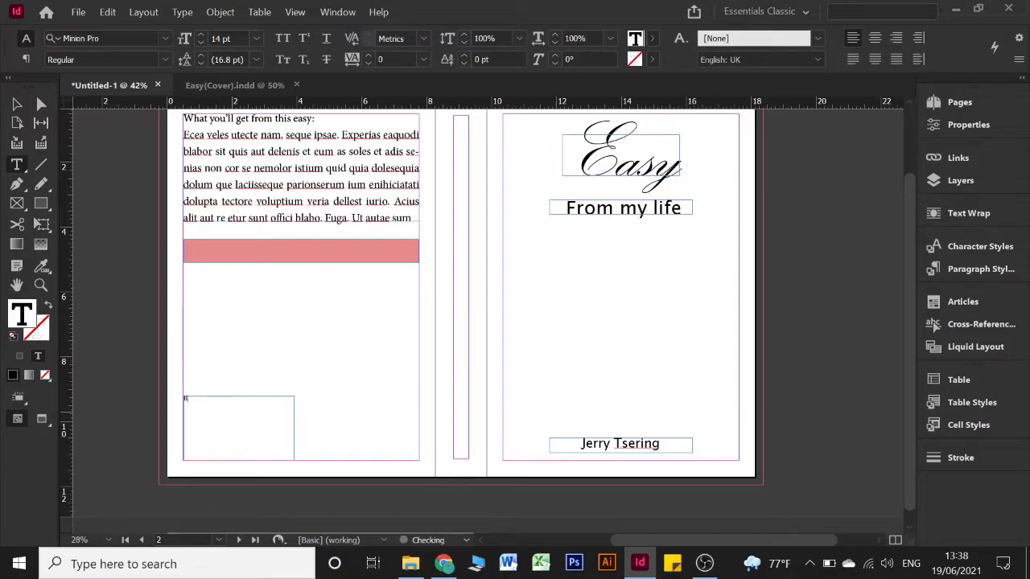
type("oudha")
key("Return")
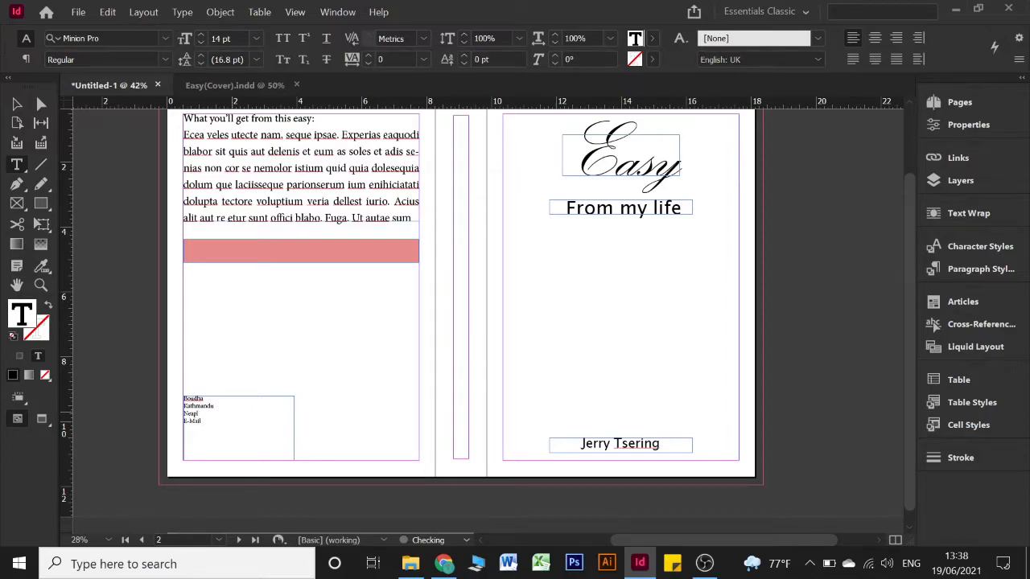
key("ctrl+a")
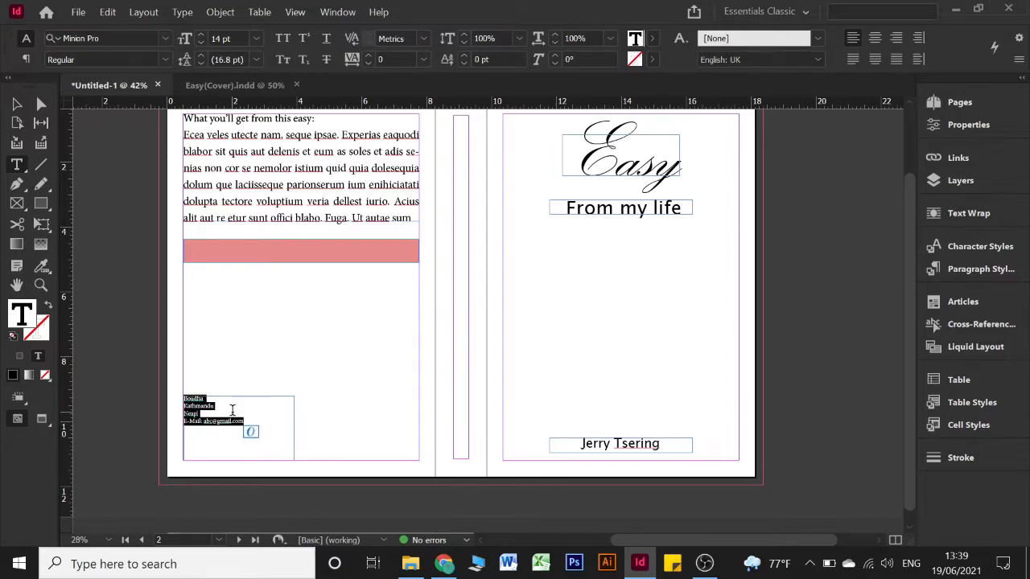
key("ctrl+shift+period")
key("ctrl+shift+period")
key("ctrl+shift+period")
key("ctrl+shift+period")
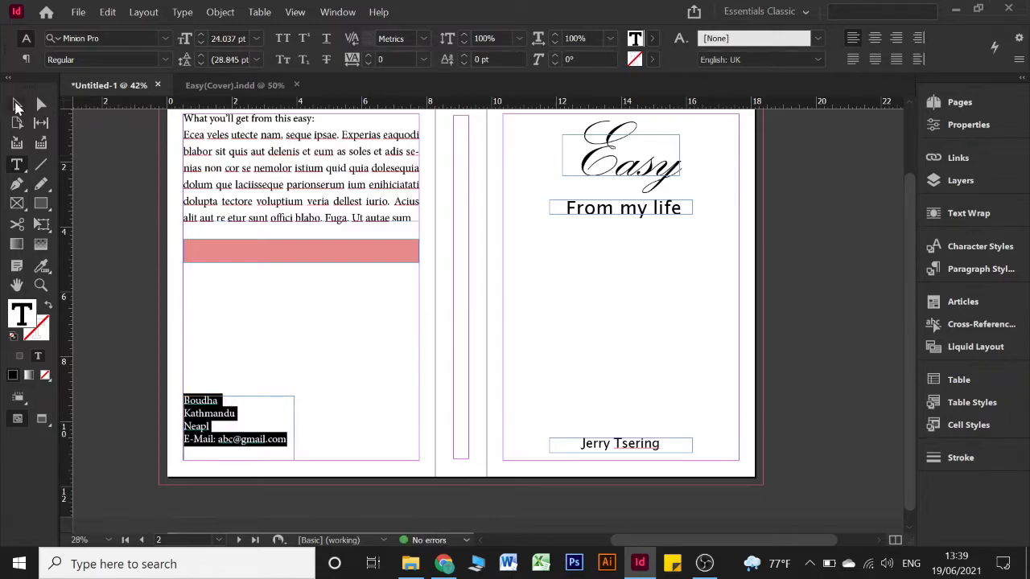
left_click(17, 105)
left_click(278, 416)
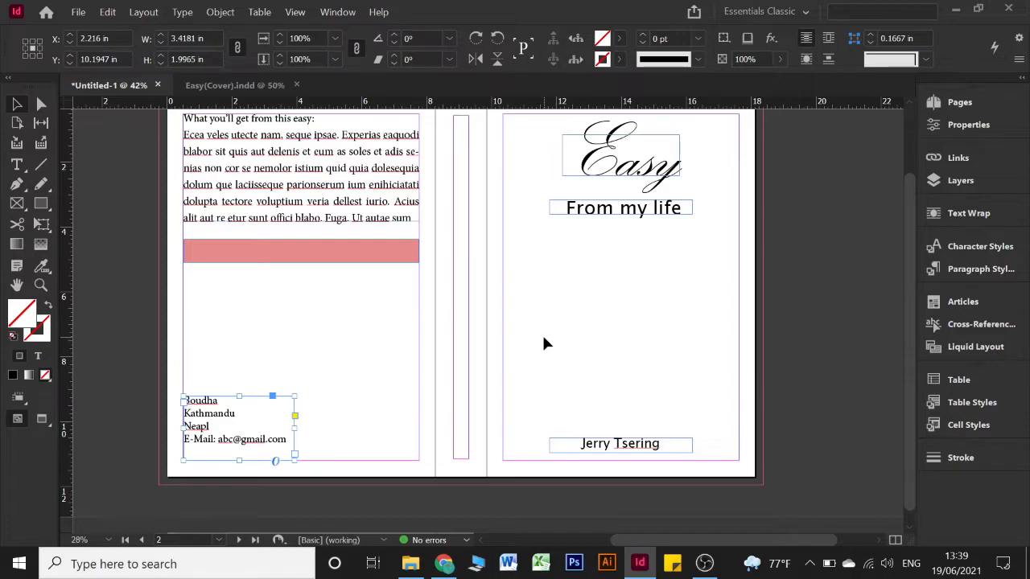
left_click_drag(306, 384, 419, 467)
left_click_drag(418, 462, 420, 466)
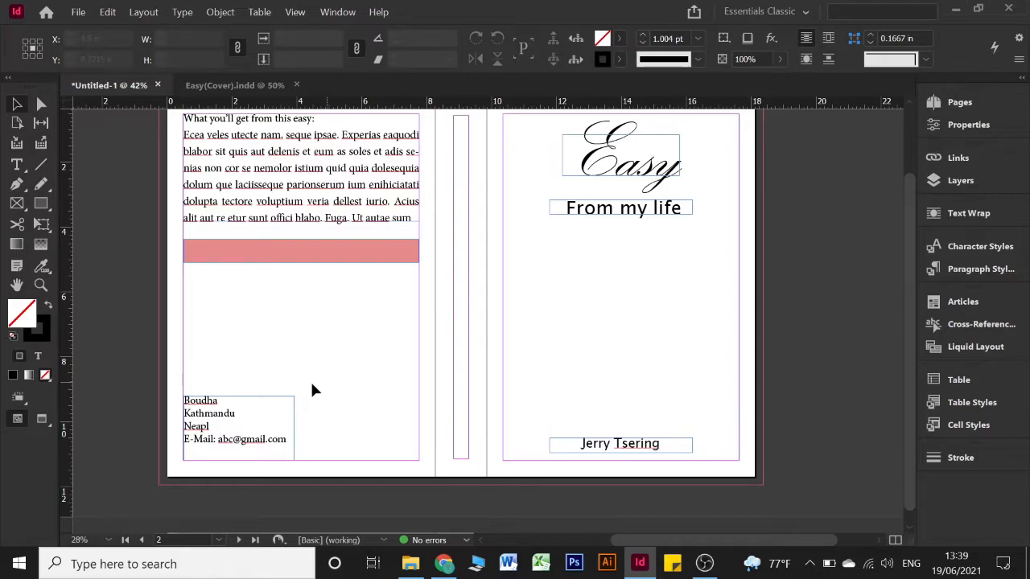
left_click_drag(327, 392, 422, 466)
left_click_drag(329, 393, 422, 469)
left_click_drag(381, 421, 362, 467)
scroll(418, 275, "up", 3)
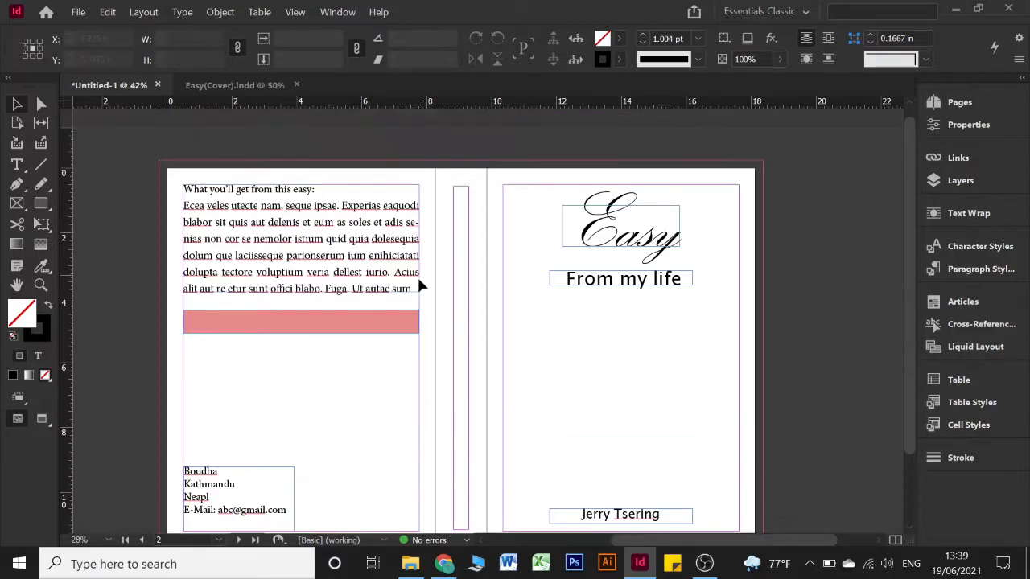
scroll(421, 285, "down", 1)
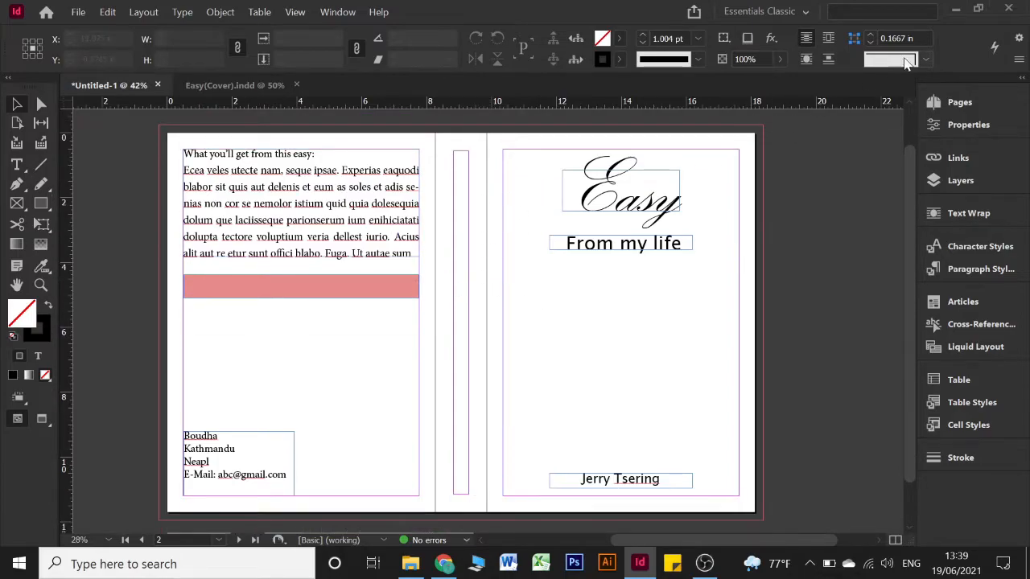
Lock Layer 1, add a new layer named Colour, and move it below Layer 1
left_click(940, 180)
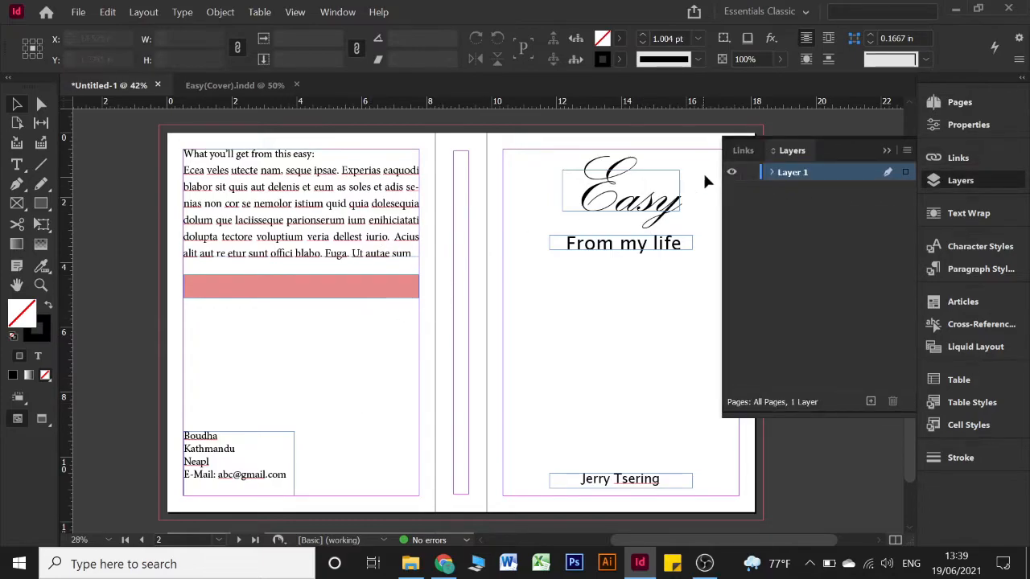
left_click(750, 173)
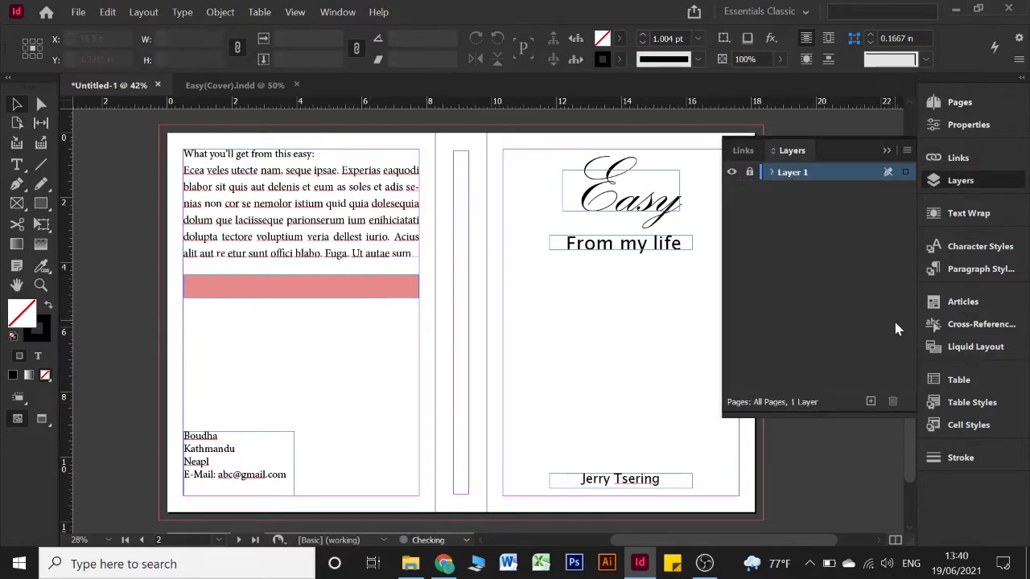
left_click(870, 401)
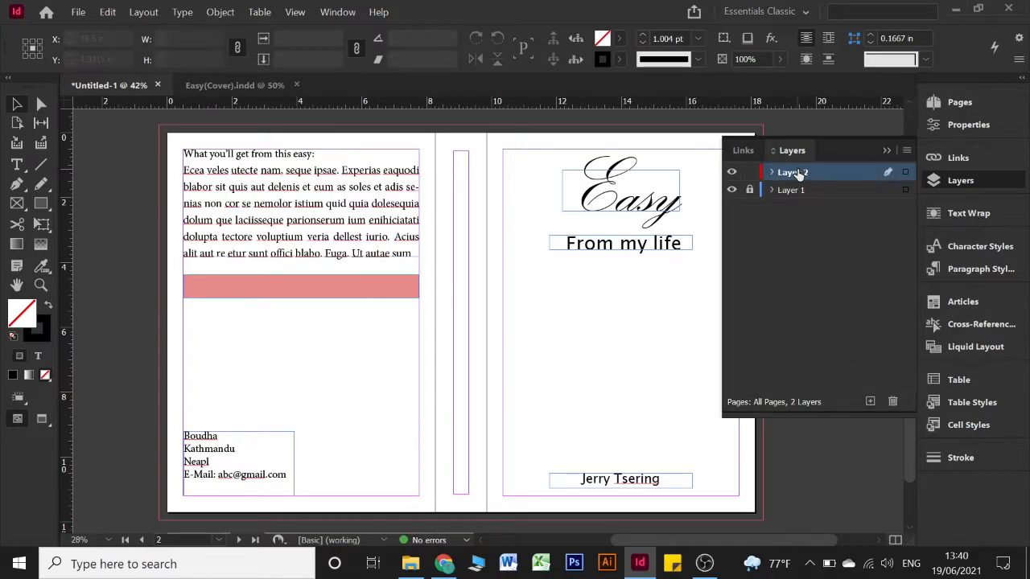
double_click(799, 173)
type("C")
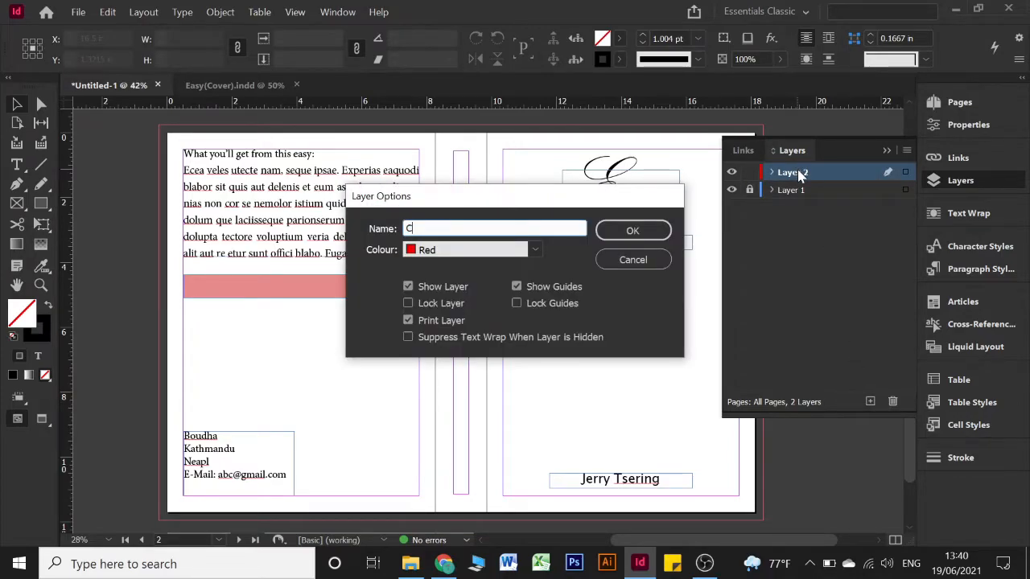
type("olour")
key("Return")
left_click_drag(816, 168, 815, 193)
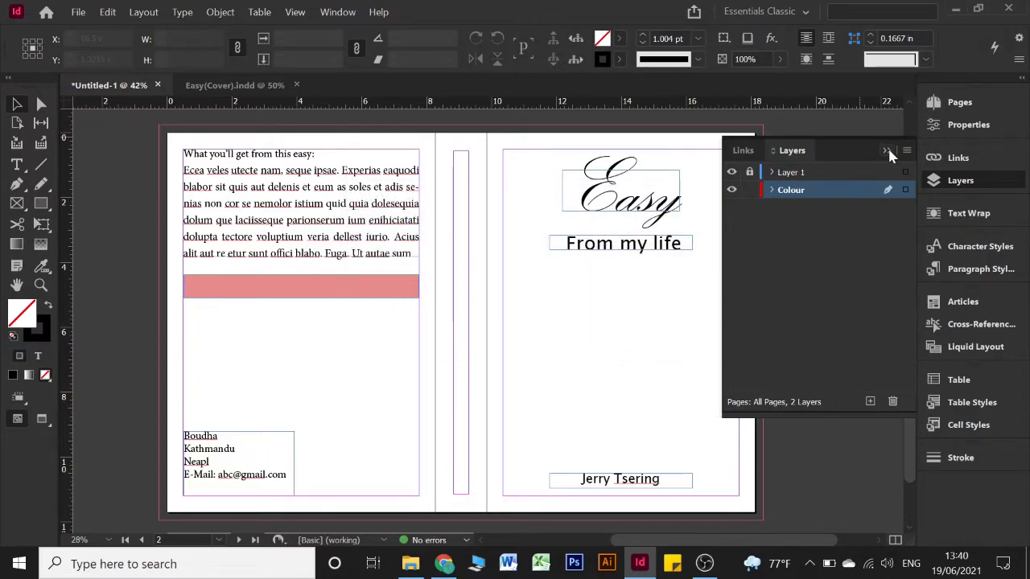
left_click(887, 151)
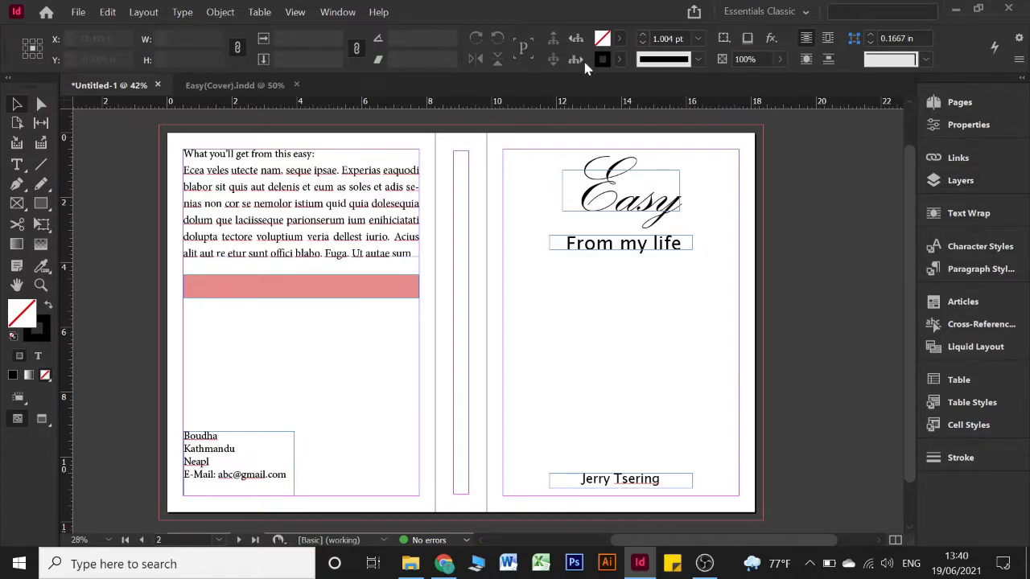
Show the Swatches panel via Window > Colour and enlarge it to list more swatches
left_click(338, 11)
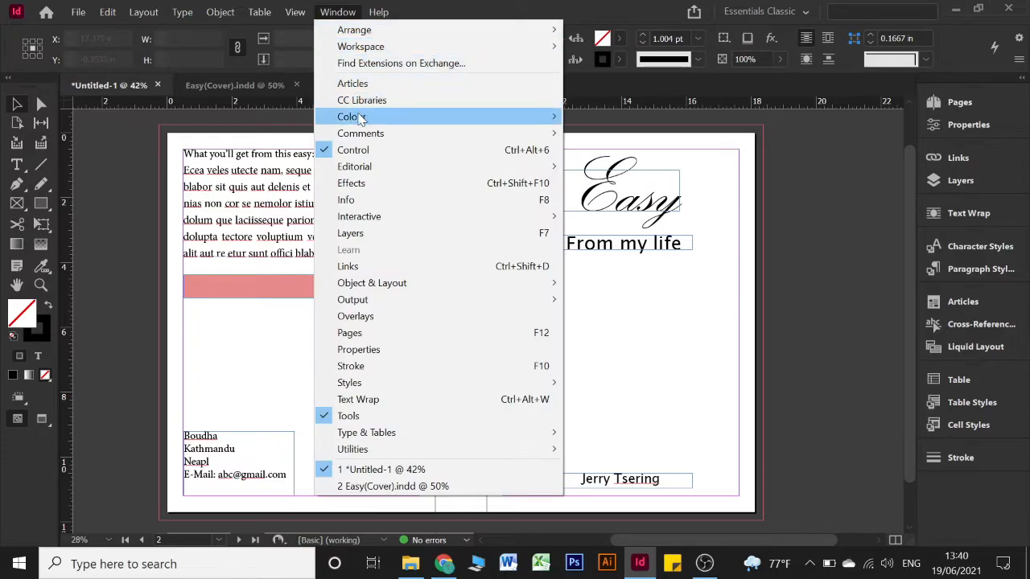
mouse_move(360, 117)
left_click(602, 168)
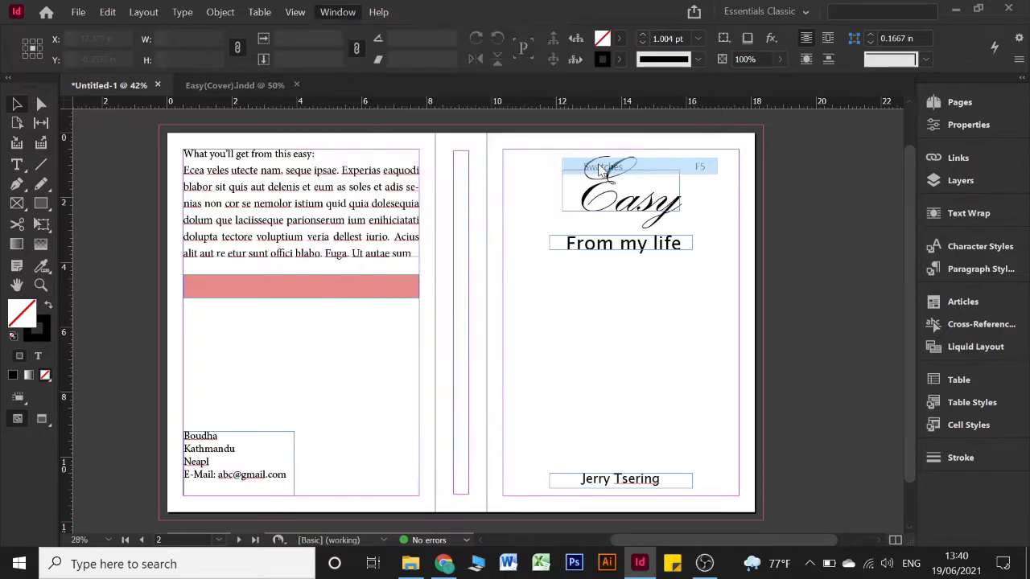
left_click_drag(756, 169, 800, 137)
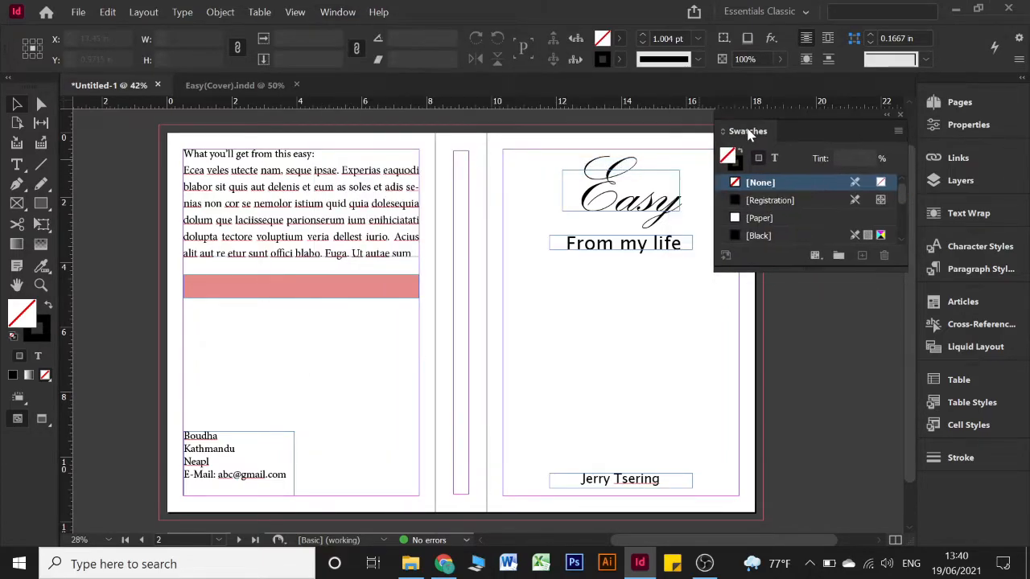
left_click_drag(793, 268, 792, 343)
scroll(846, 228, "down", 2)
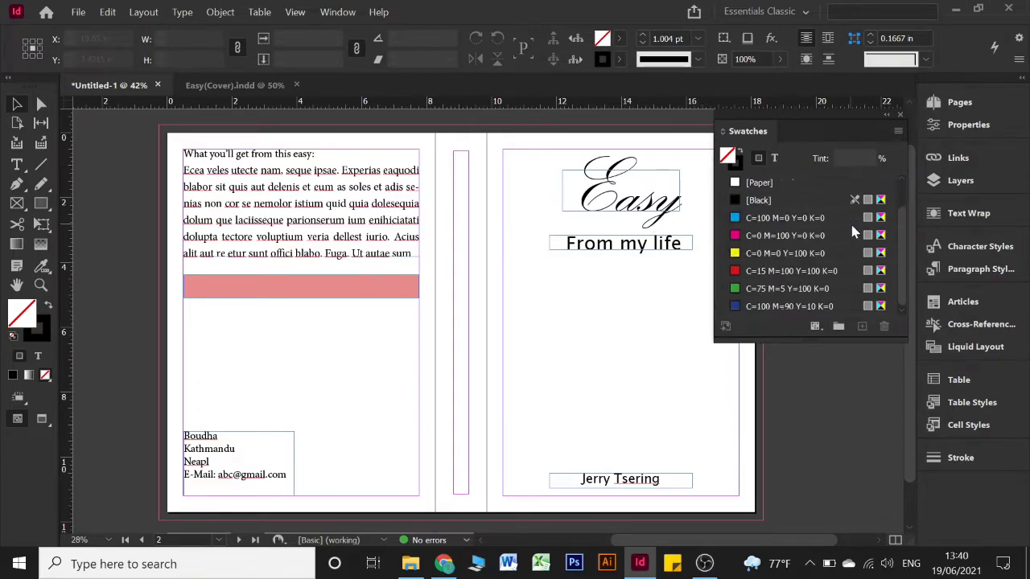
Choose New Colour Swatch from the Swatches panel menu
left_click(897, 132)
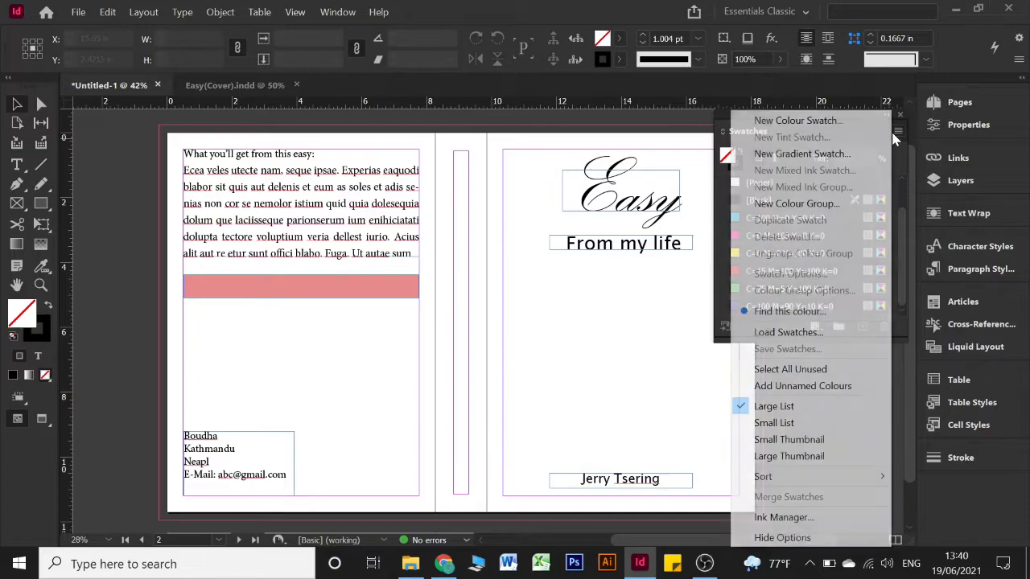
left_click(897, 137)
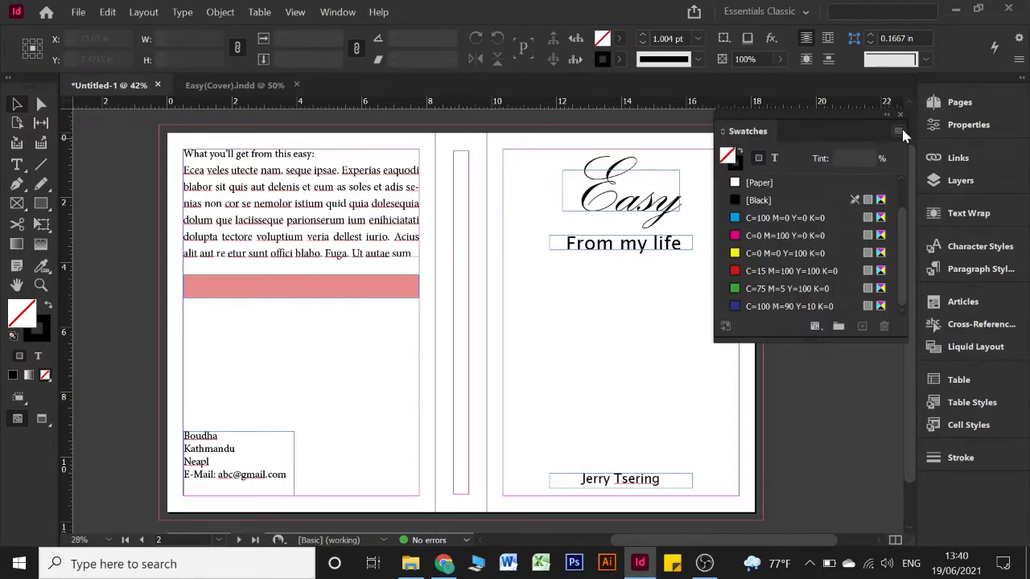
left_click(900, 133)
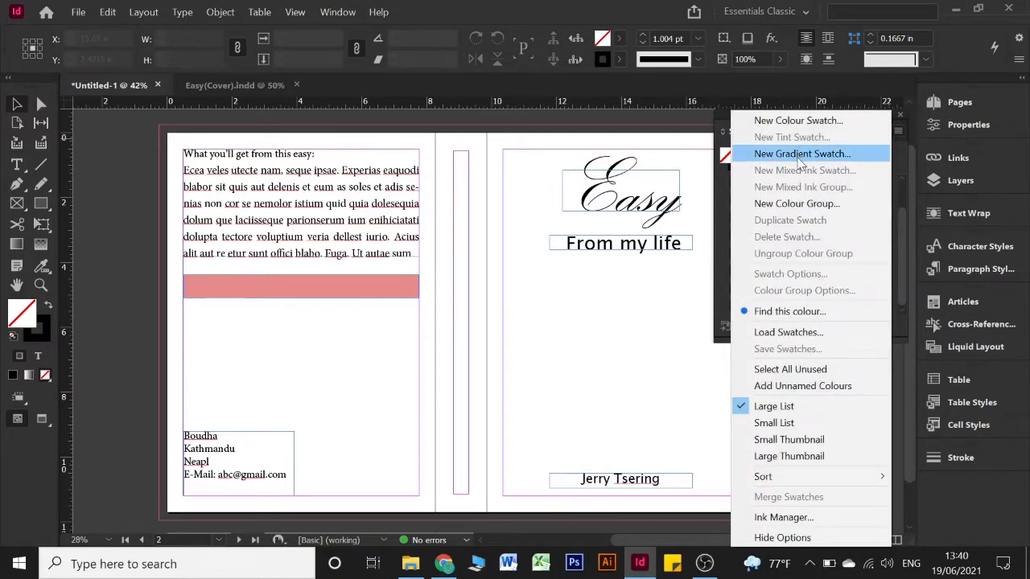
left_click(770, 122)
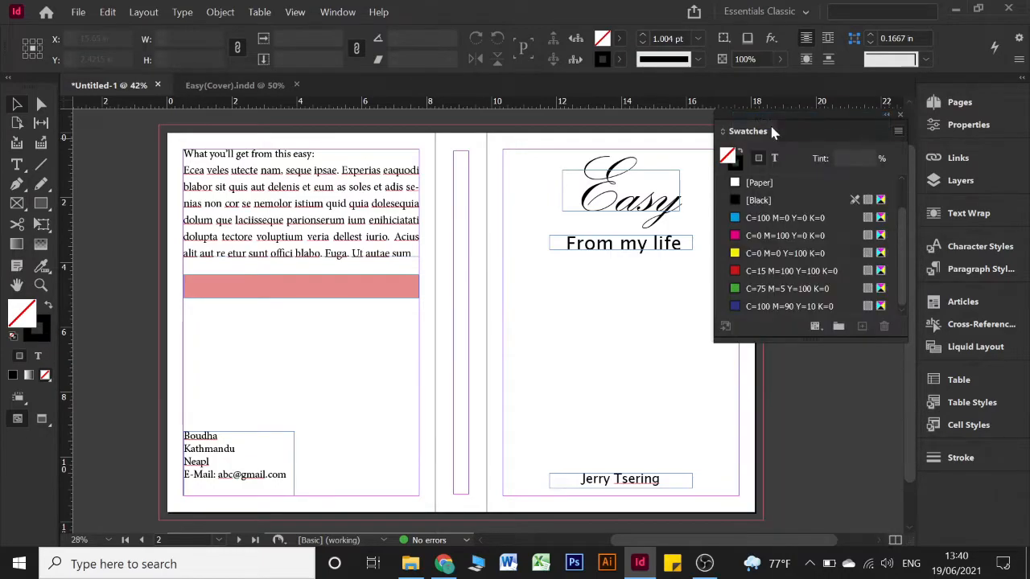
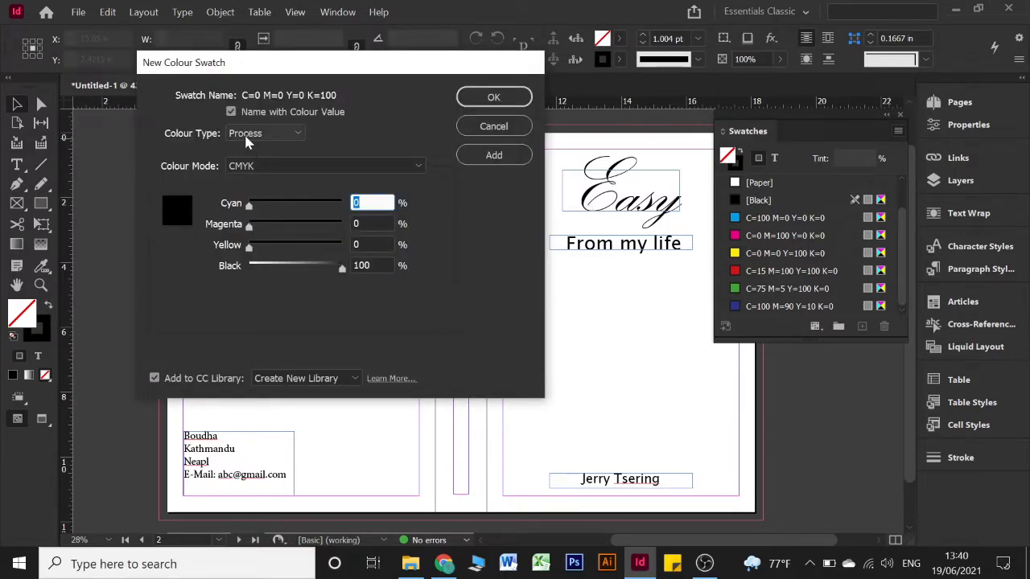
Mix a purple process CMYK colour of C=55 M=56 Y=0 K=35 and confirm it
left_click(259, 134)
left_click(261, 138)
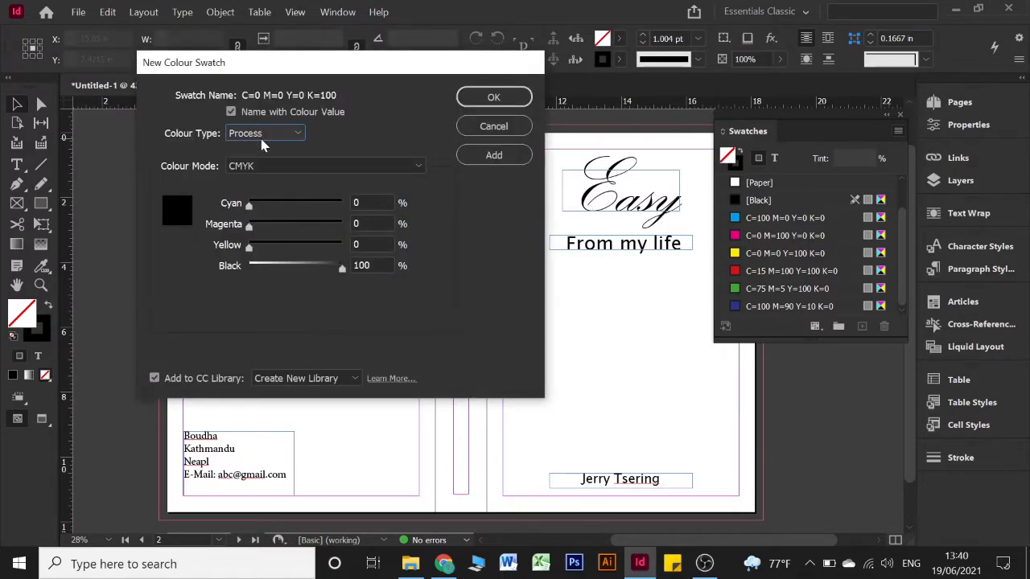
left_click(261, 162)
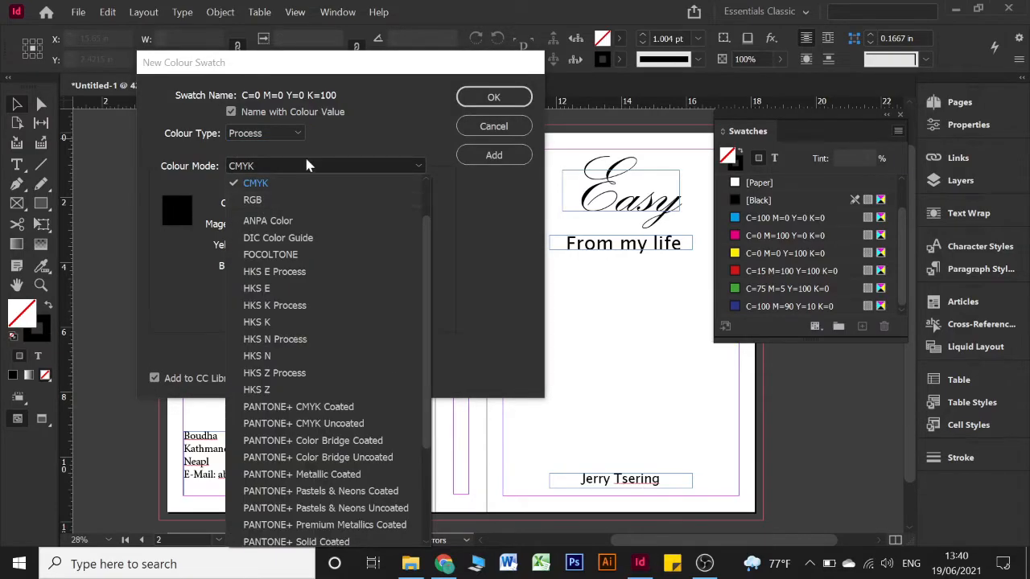
left_click(274, 183)
left_click_drag(269, 208, 300, 207)
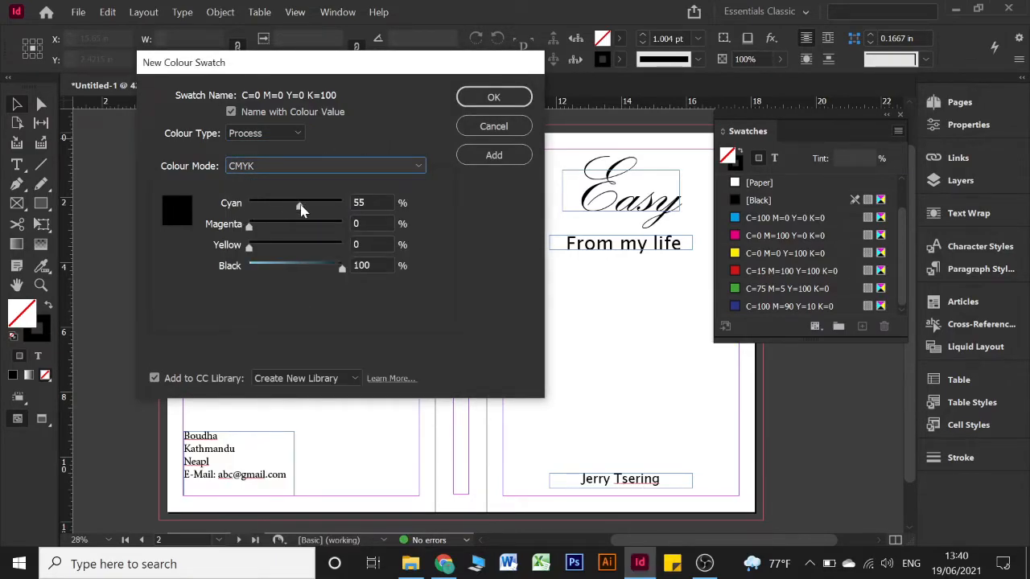
left_click_drag(325, 266, 281, 267)
left_click_drag(269, 226, 281, 227)
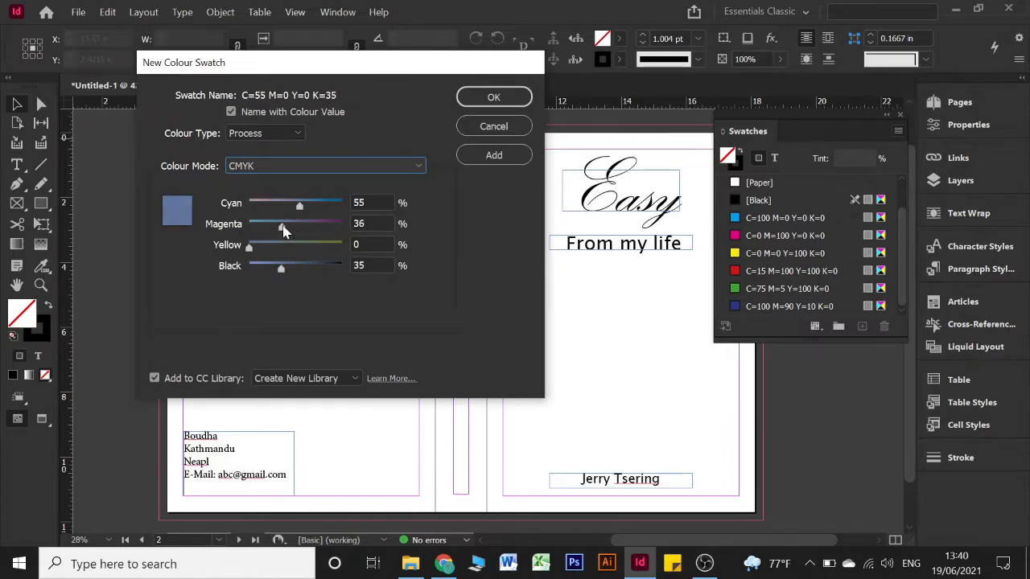
left_click(319, 228)
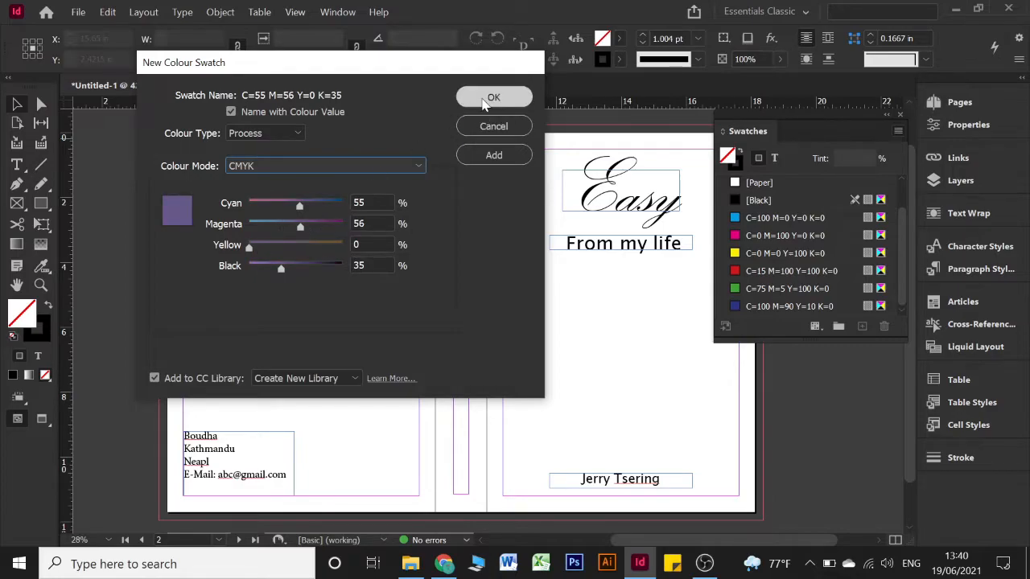
left_click(486, 98)
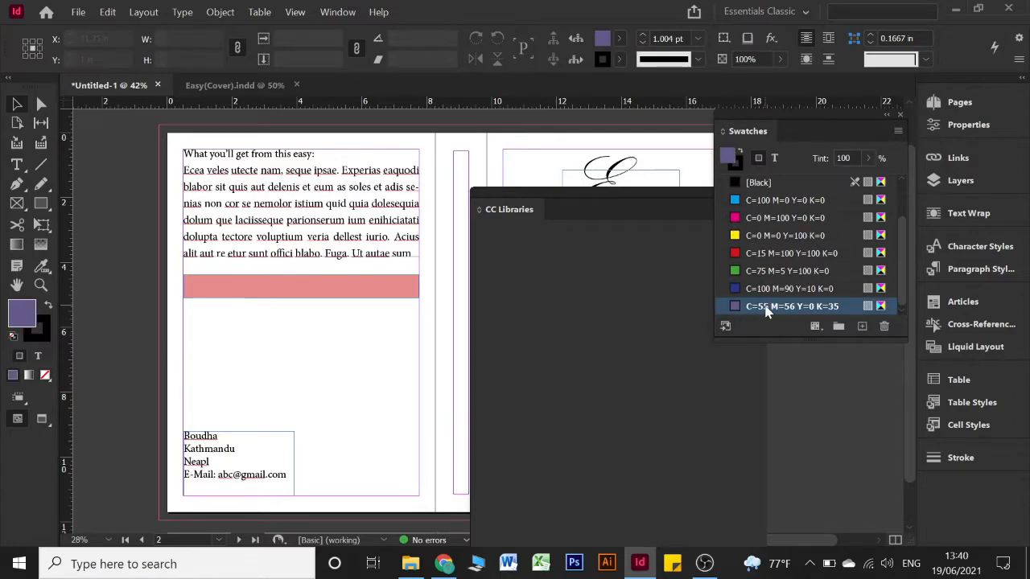
Add a pink C=13 M=56 Y=0 K=35 swatch, close CC Libraries, and select the purple swatch
left_click(901, 130)
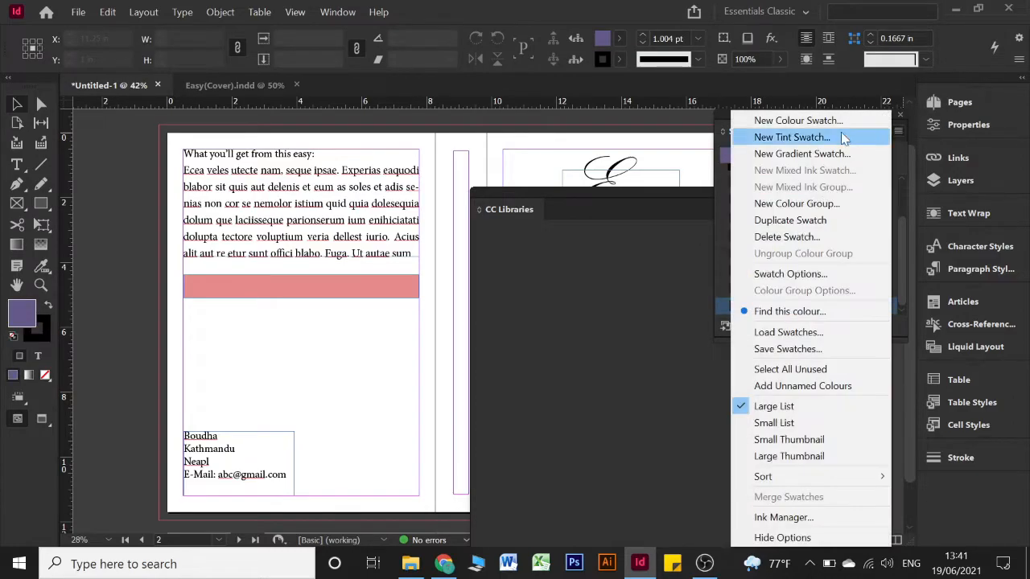
left_click(804, 121)
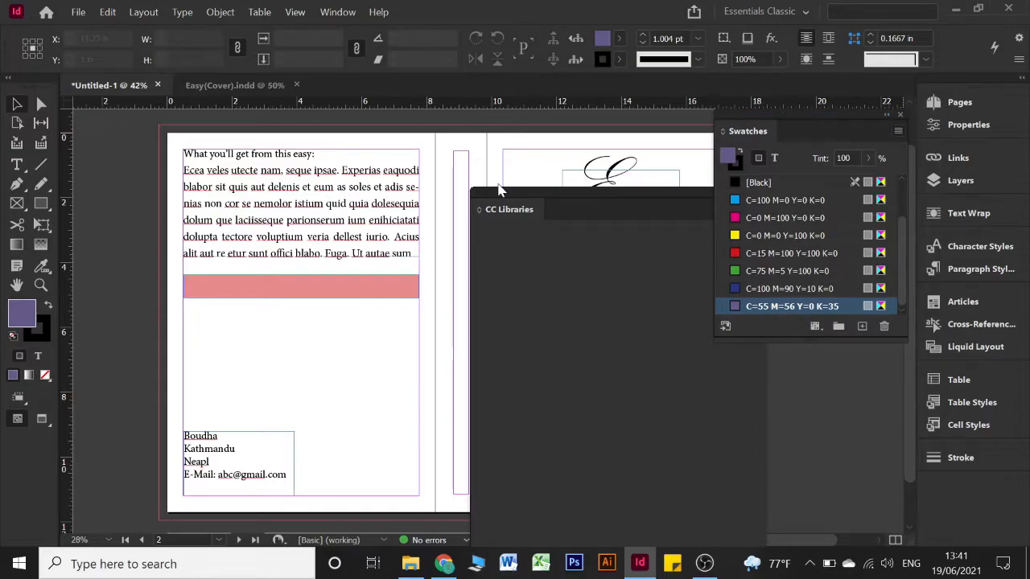
left_click(262, 205)
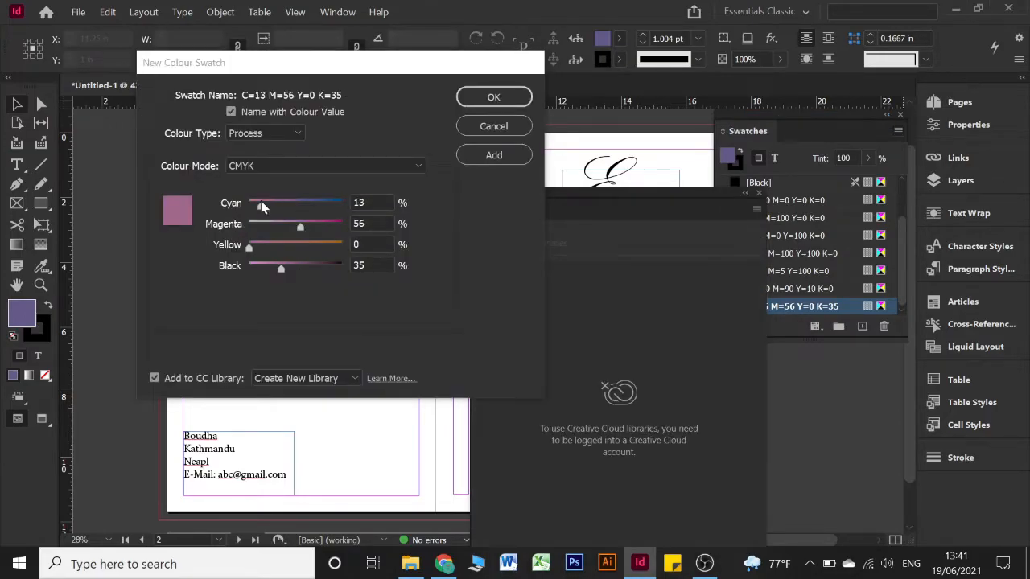
left_click(493, 156)
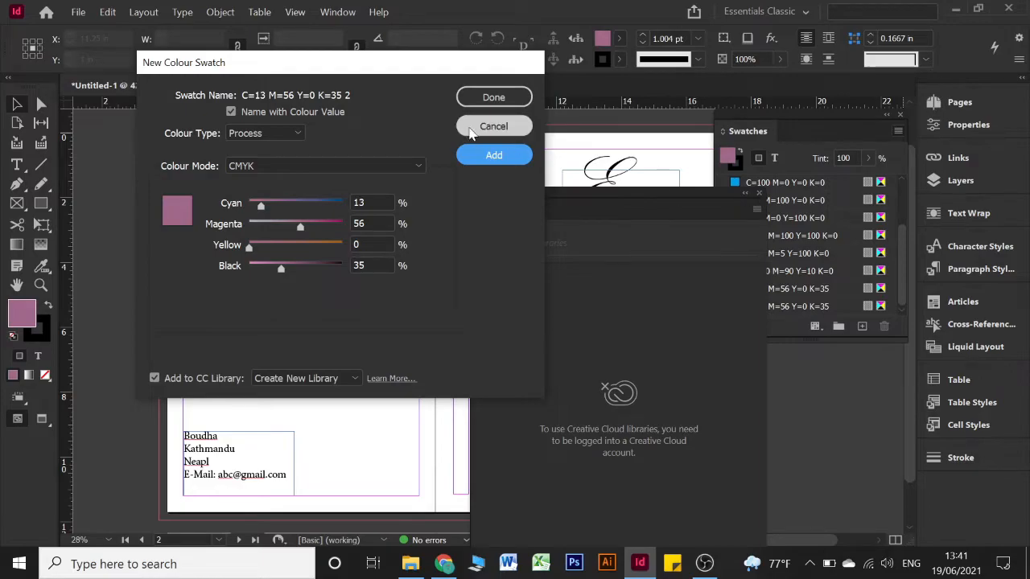
left_click(494, 98)
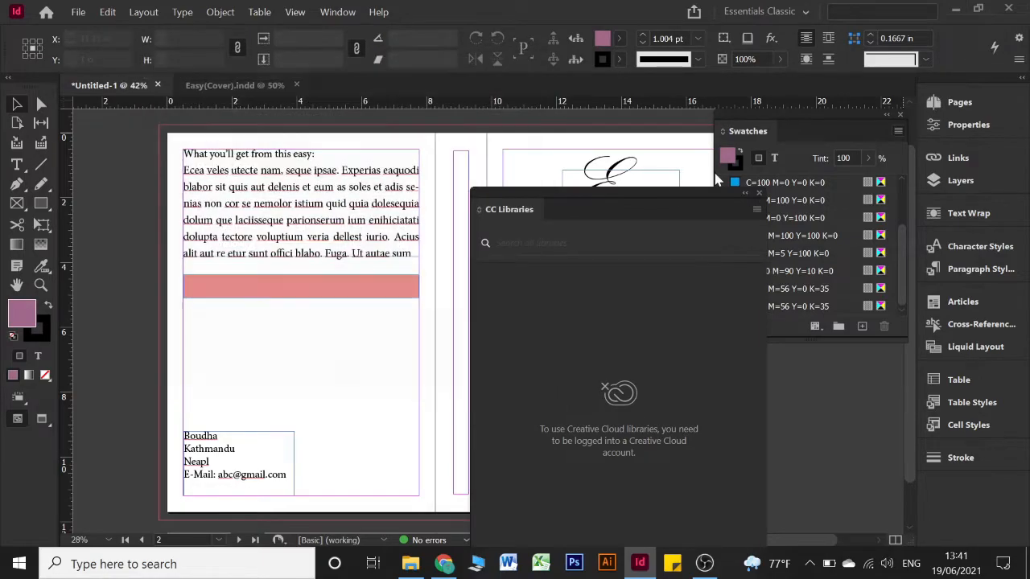
left_click(760, 196)
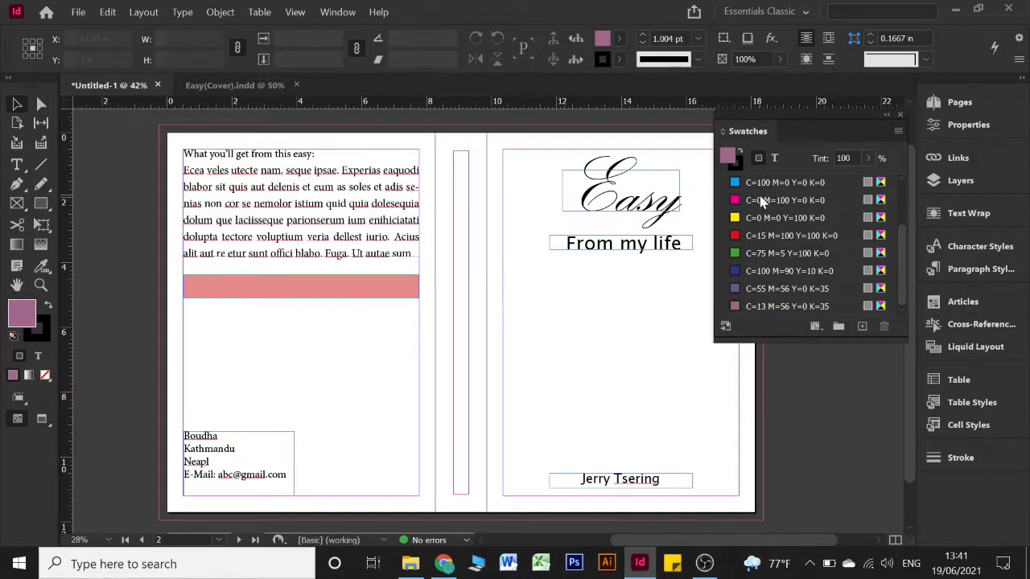
left_click(769, 288)
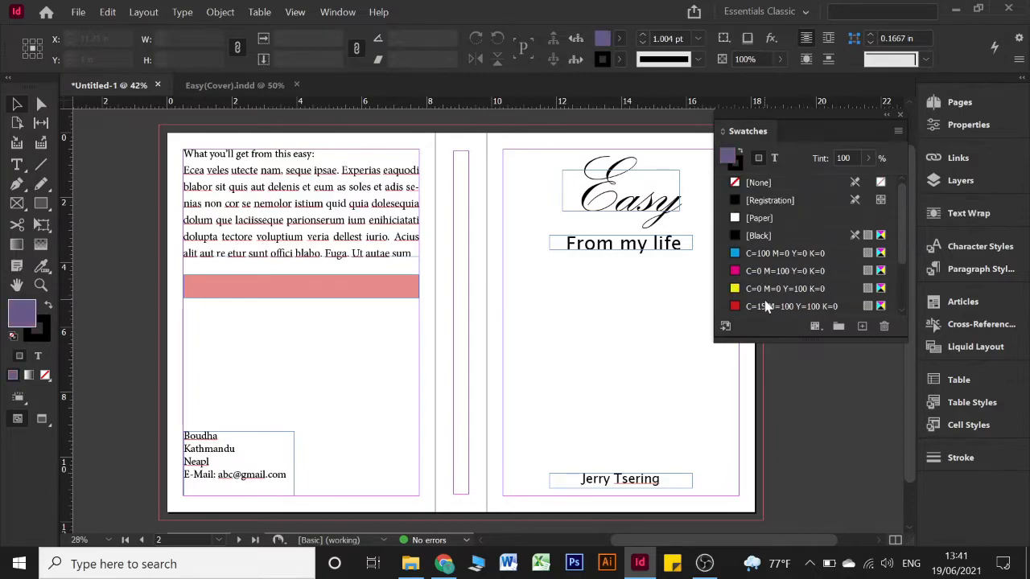
Start a new linear gradient swatch named Cover
left_click(898, 130)
left_click(860, 161)
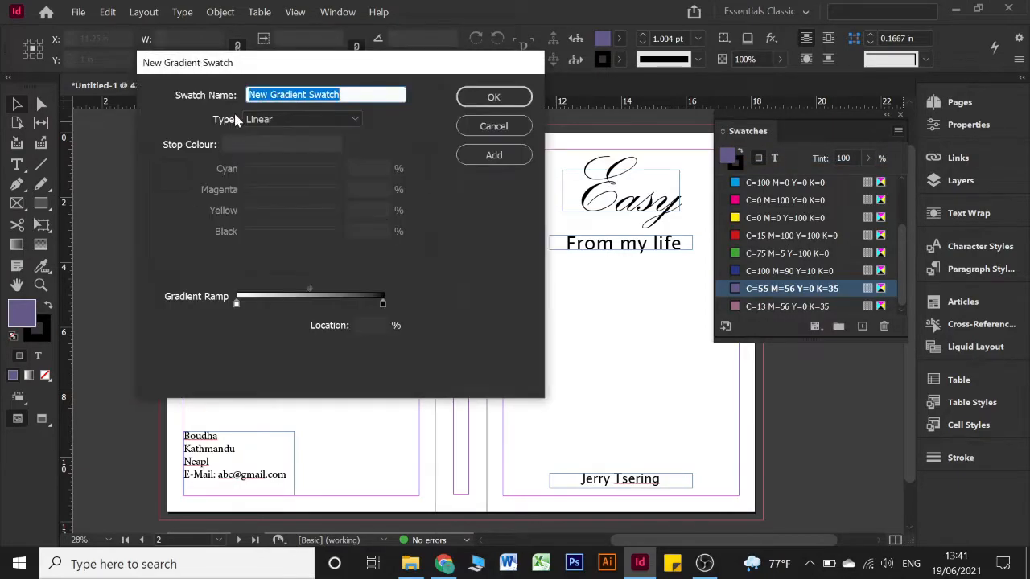
left_click(281, 119)
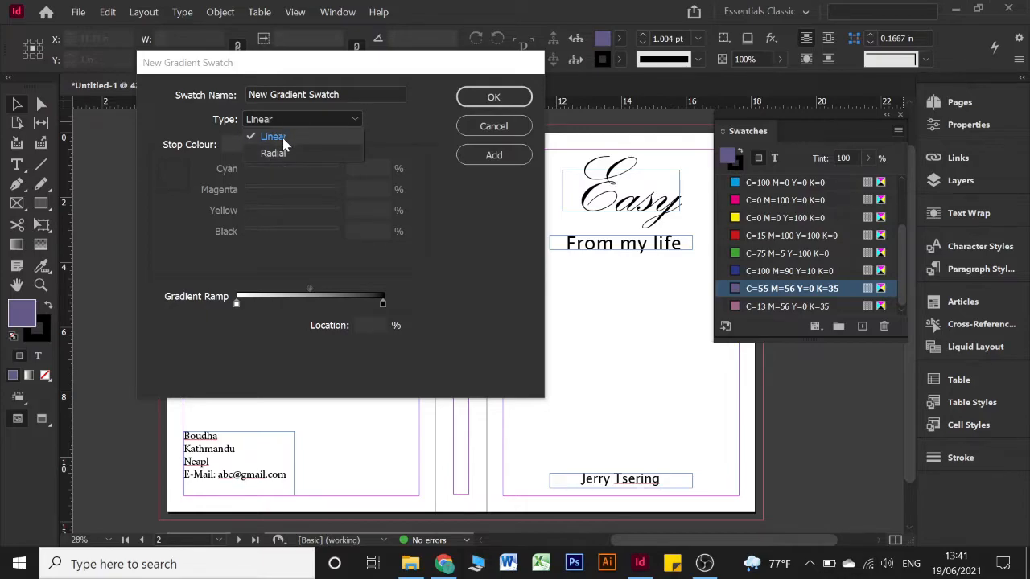
left_click(283, 143)
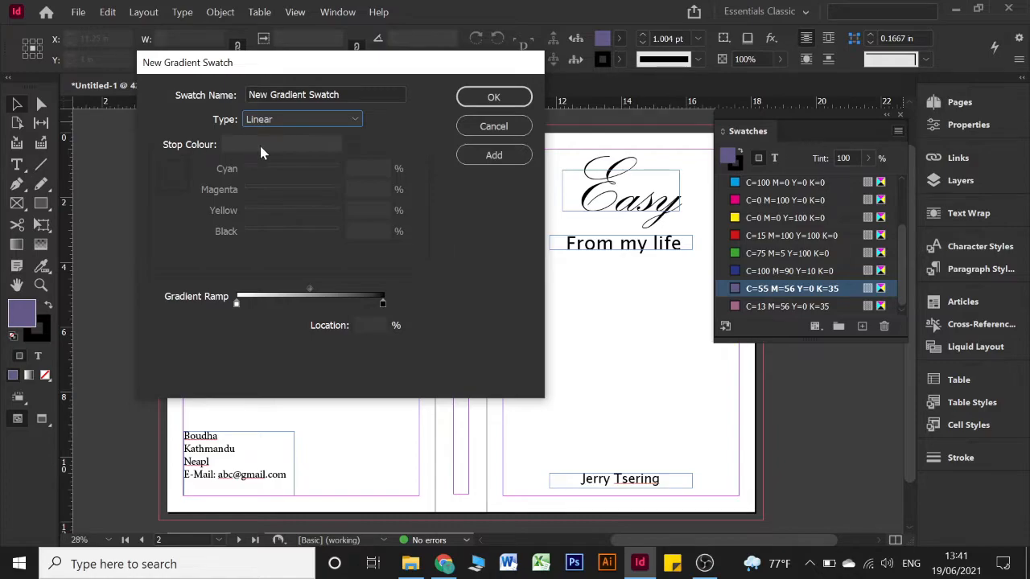
triple_click(353, 94)
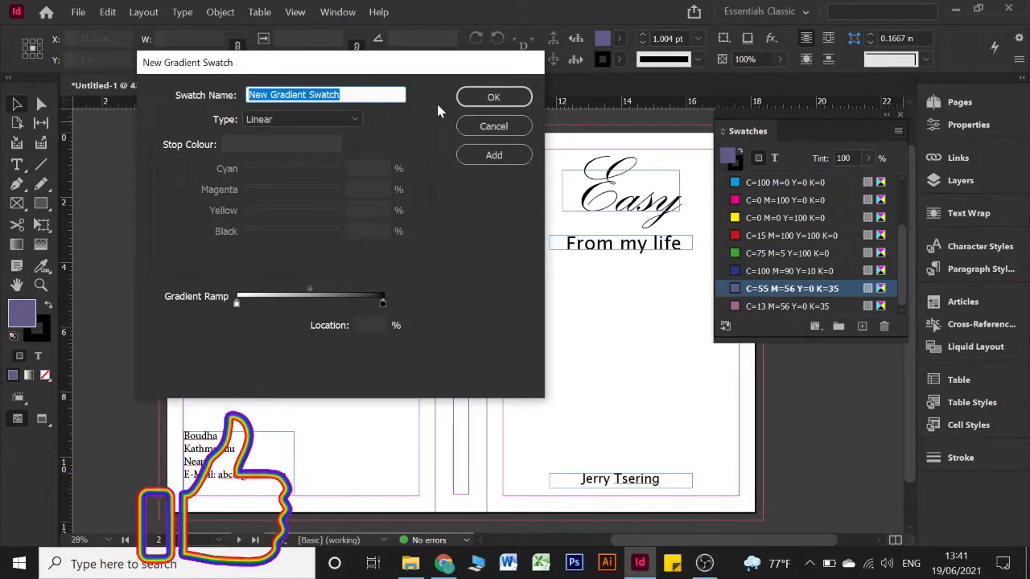
type("Cover")
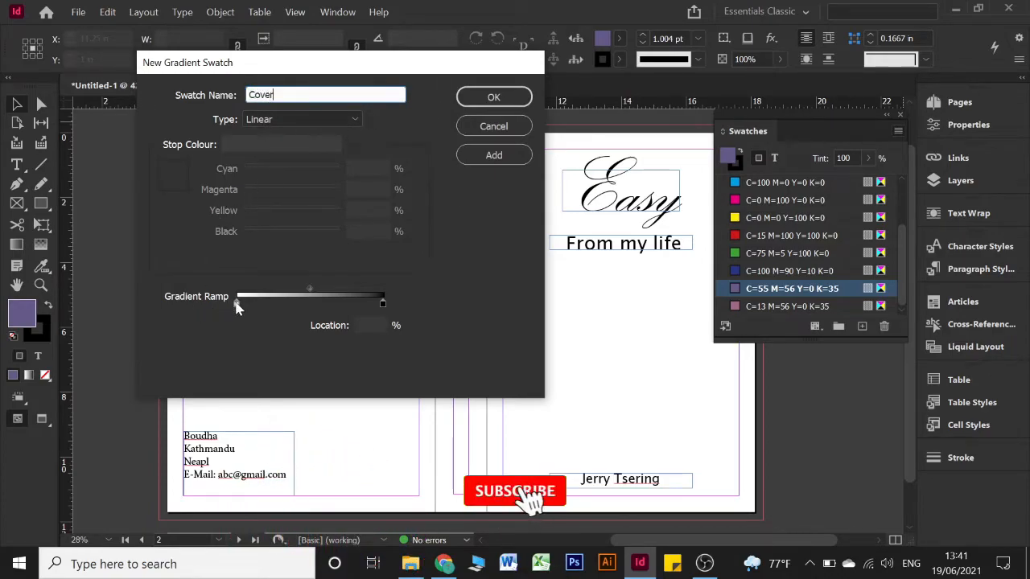
Set the Cover gradient's stops to the pink C=13 and purple C=55 swatches and add it
left_click(237, 304)
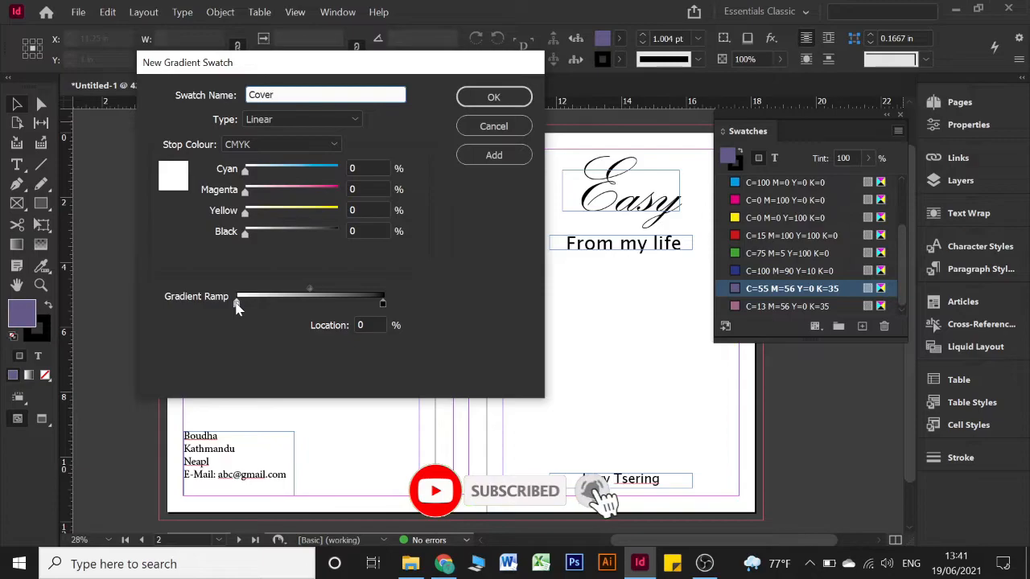
left_click(259, 146)
left_click(258, 142)
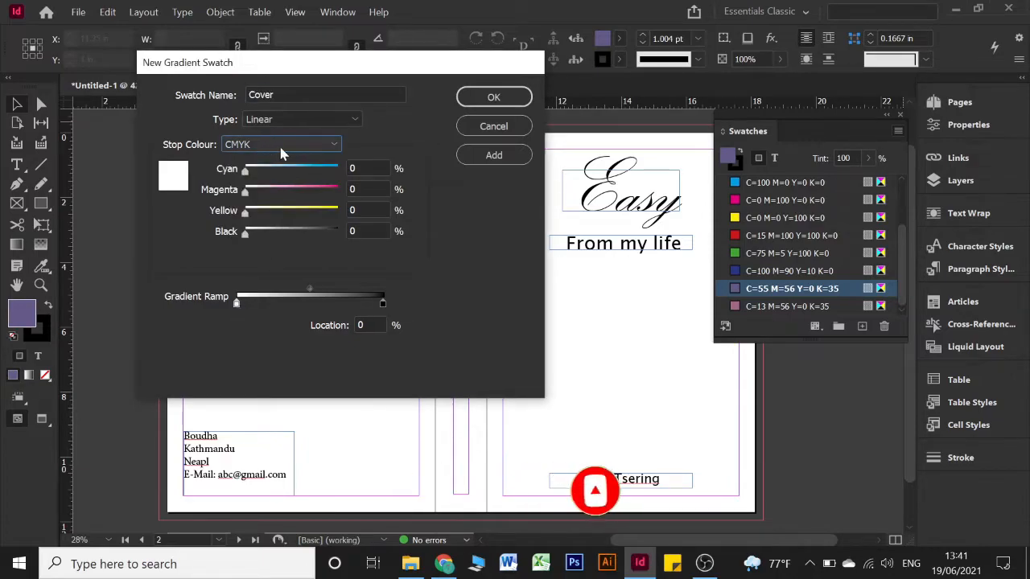
left_click(291, 144)
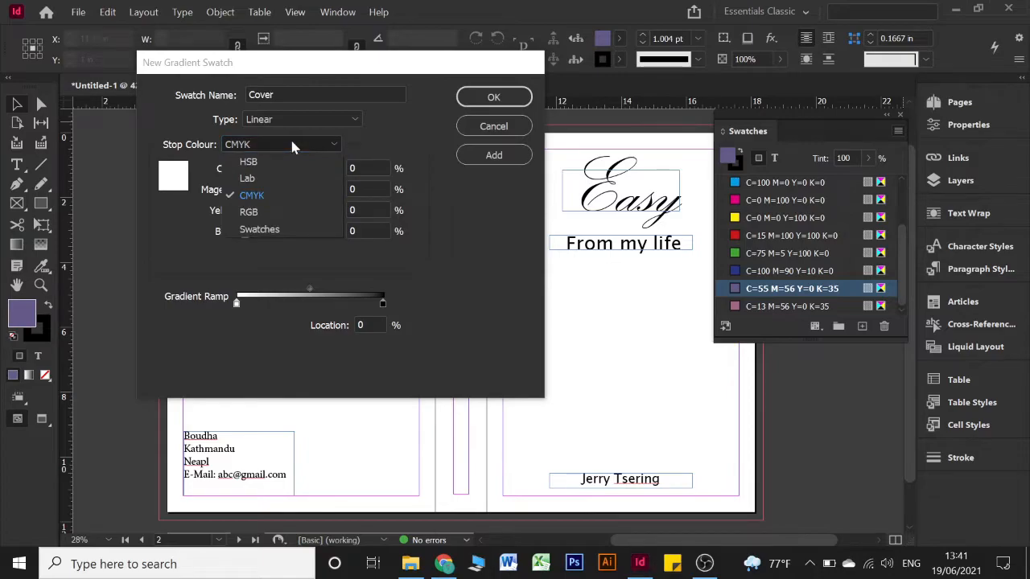
left_click(273, 230)
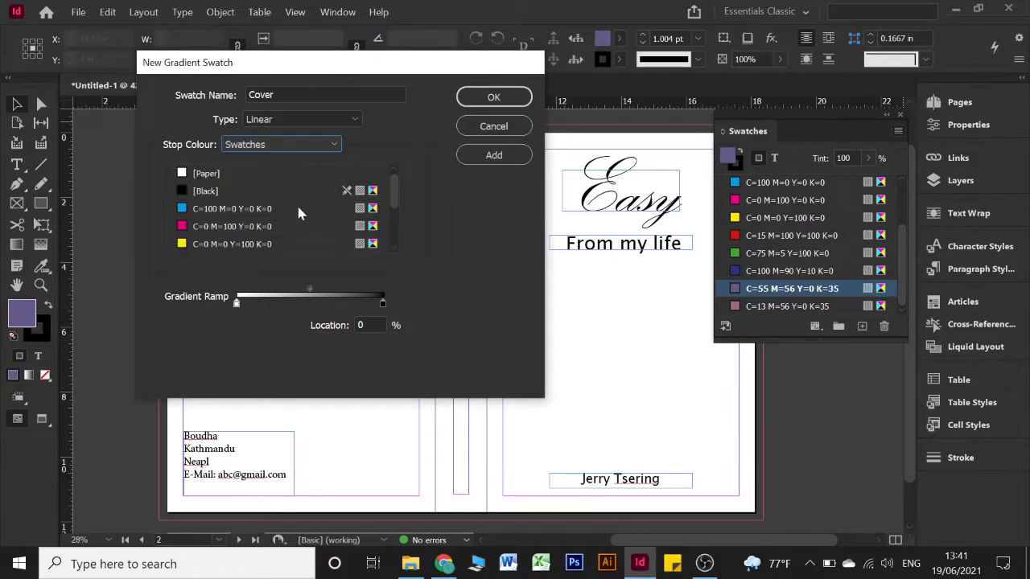
scroll(296, 208, "down", 5)
left_click(233, 246)
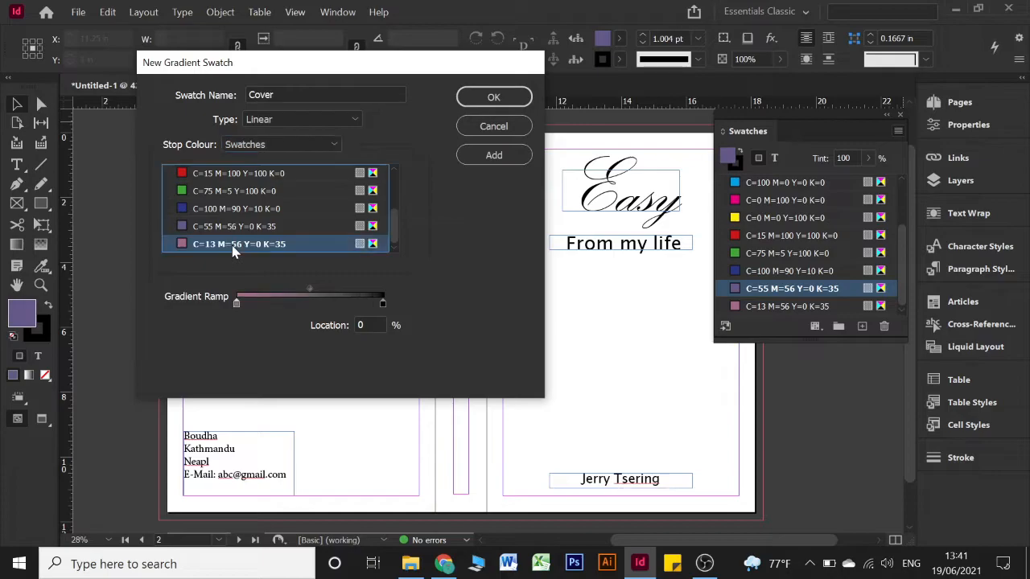
left_click(382, 304)
scroll(272, 201, "down", 3)
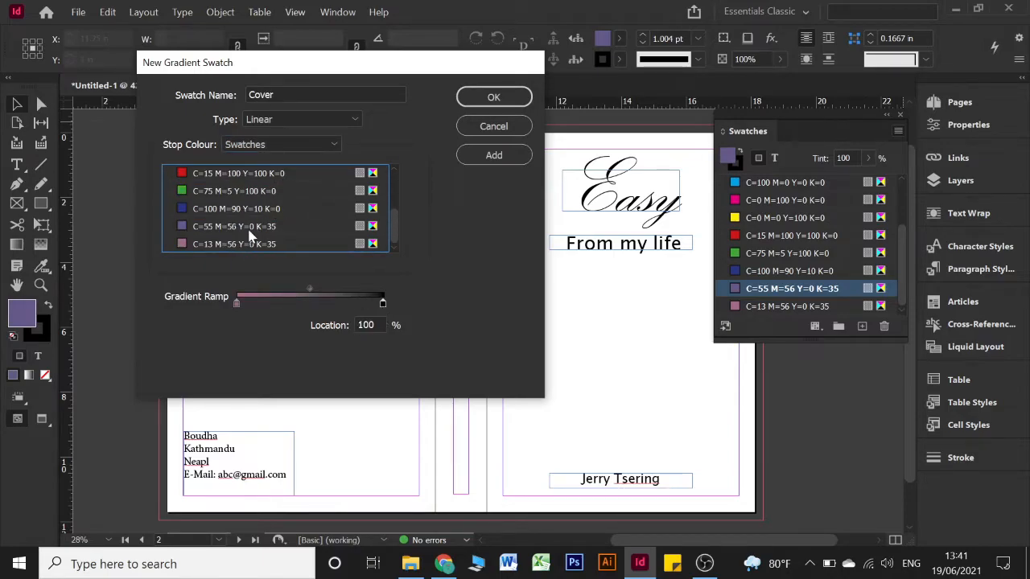
left_click(250, 228)
left_click(490, 157)
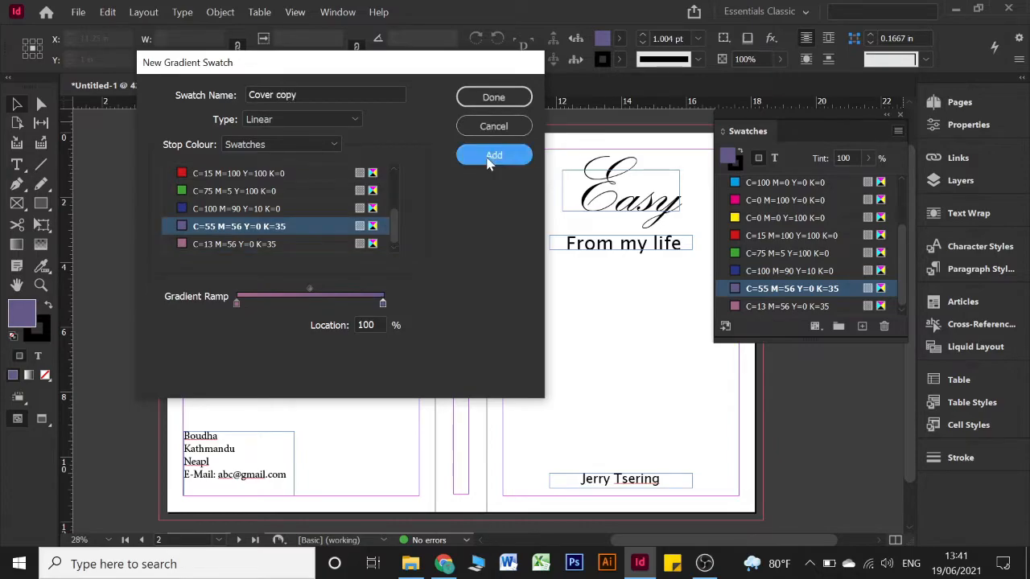
left_click(489, 98)
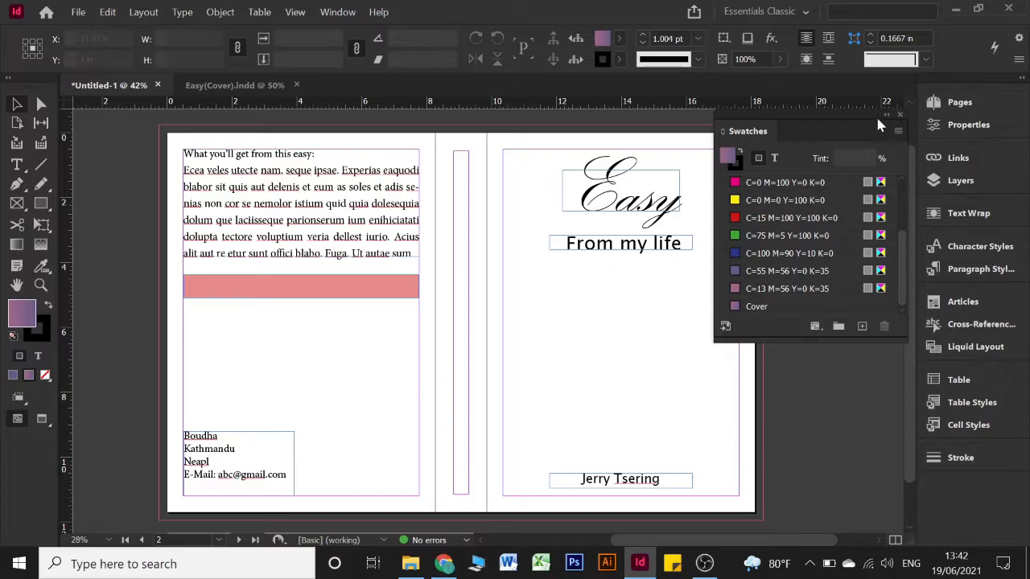
Draw a rectangle about 18.5 × 12.19 in covering the whole spread to the bleed edges
left_click_drag(826, 121, 890, 106)
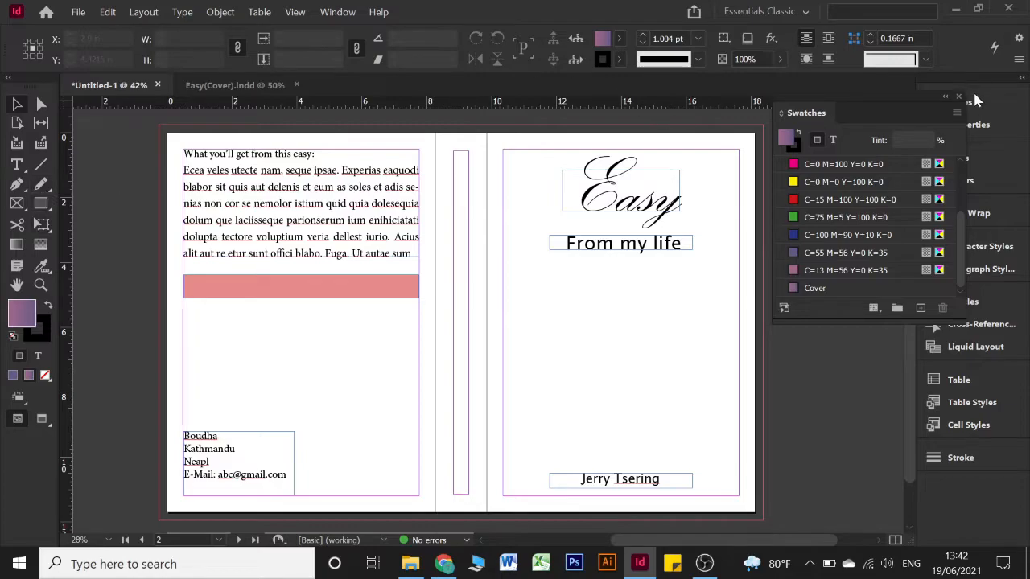
double_click(941, 95)
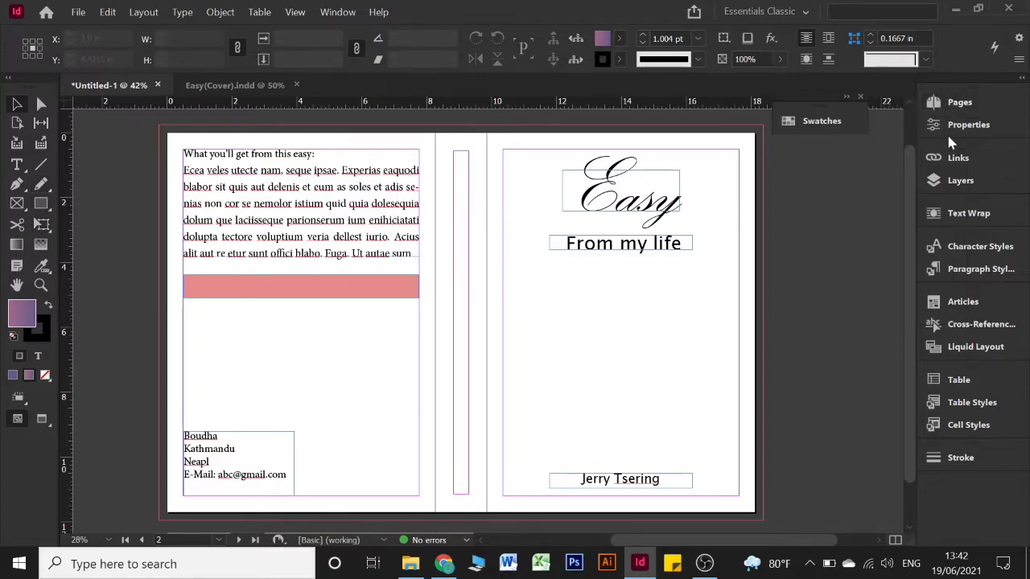
left_click(942, 181)
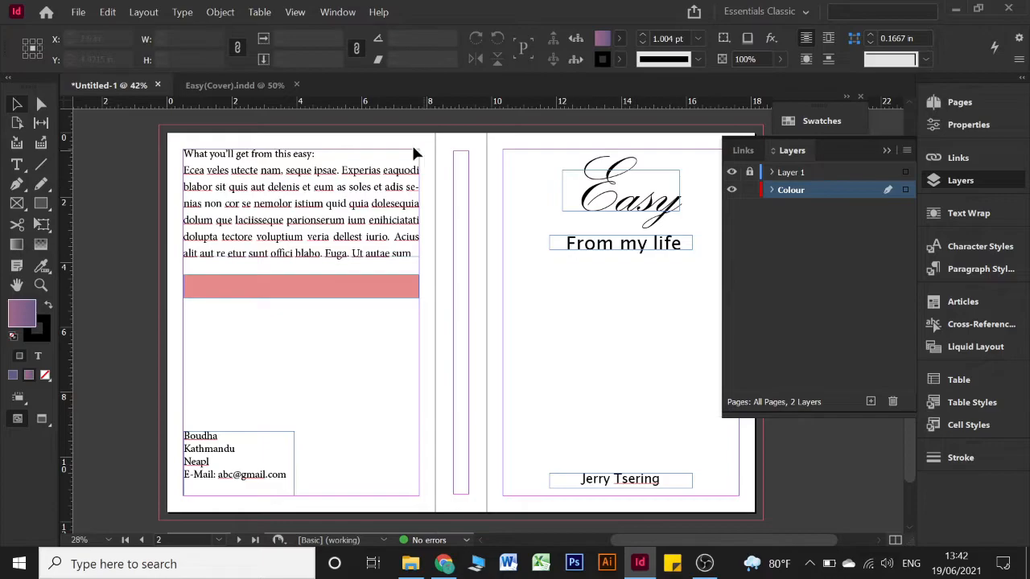
scroll(257, 197, "right", 3)
scroll(119, 183, "left", 2)
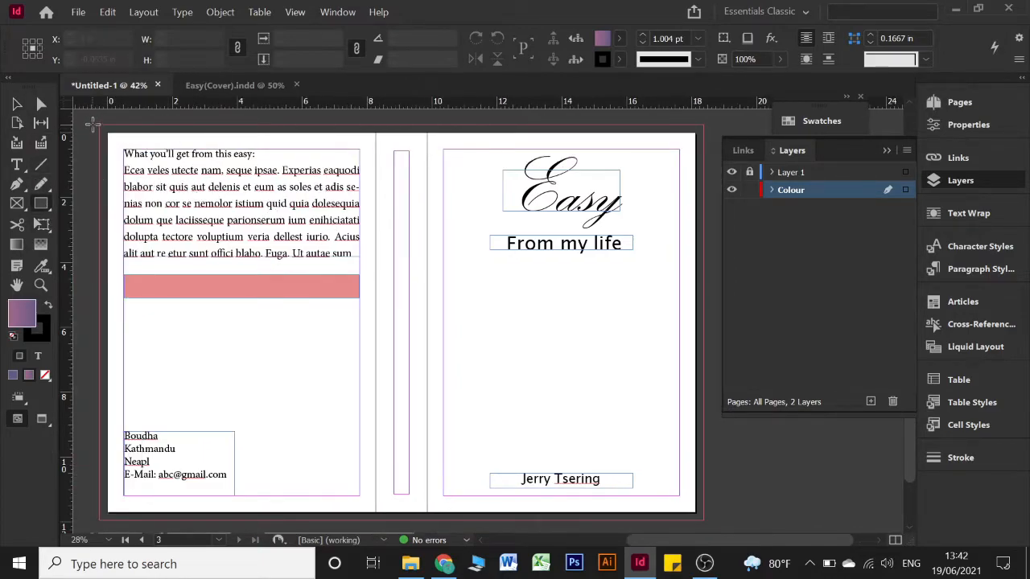
mouse_move(99, 123)
left_mouse_down()
mouse_move(384, 278)
mouse_move(544, 429)
mouse_move(708, 519)
left_mouse_up()
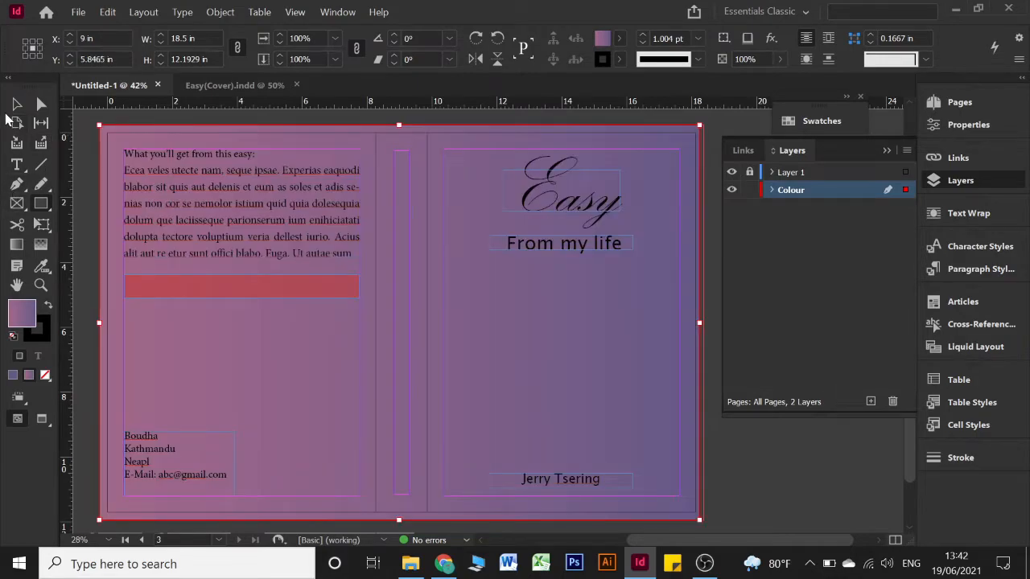
Stretch the rectangle's right edge to the bleed and run the Cover gradient left to right
left_click(16, 104)
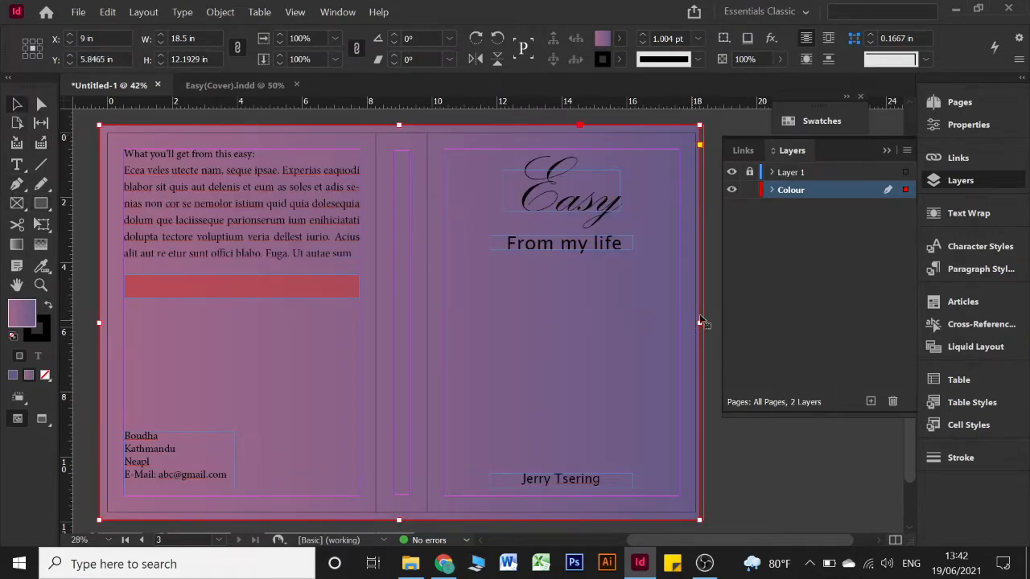
left_click_drag(699, 324, 703, 323)
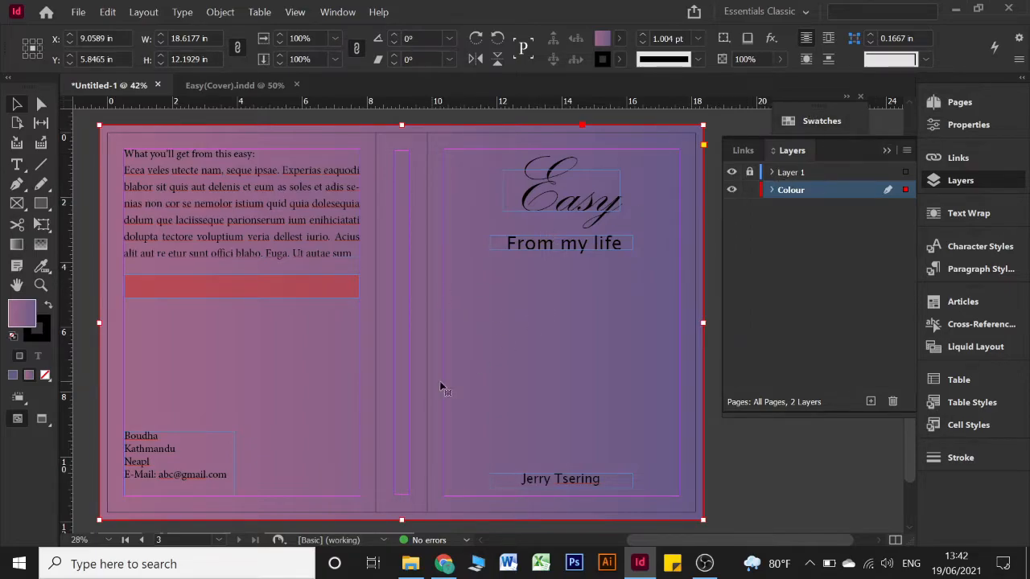
left_click(885, 151)
left_click(16, 245)
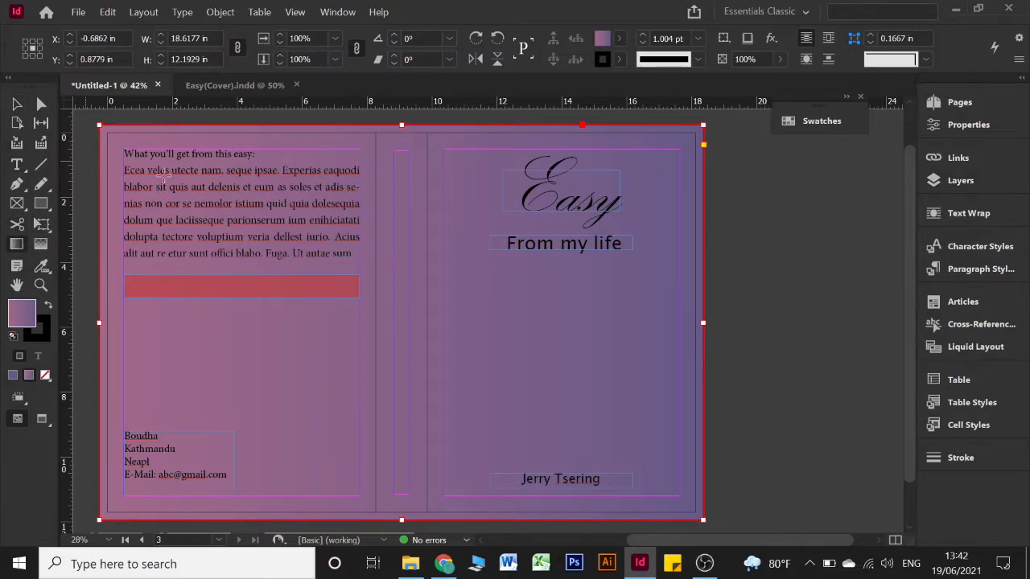
left_click_drag(96, 269, 630, 277)
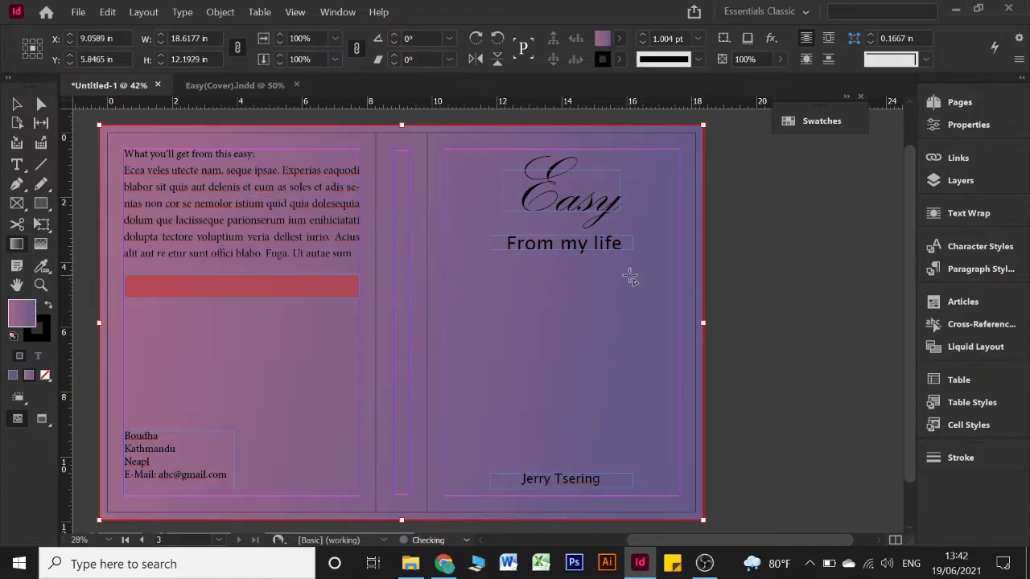
Lock the gradient background rectangle in place
left_click(821, 125)
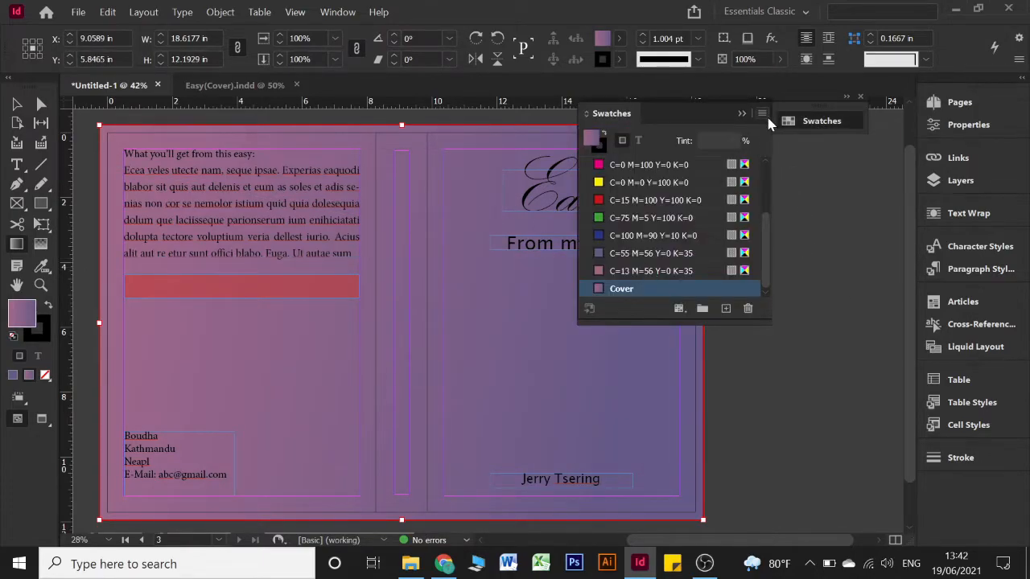
left_click(763, 113)
left_click(790, 119)
left_click(795, 123)
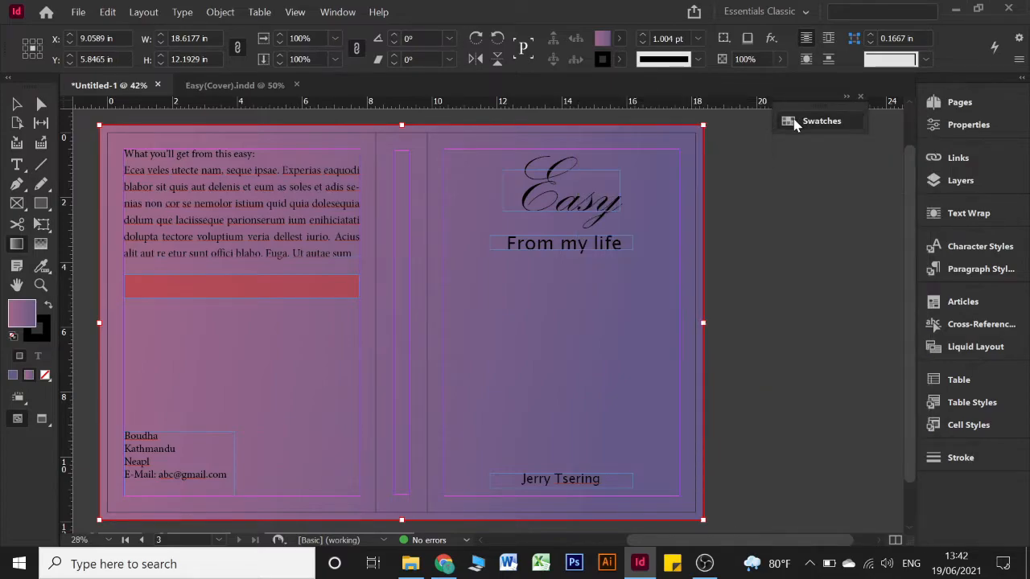
left_click(16, 104)
right_click(592, 319)
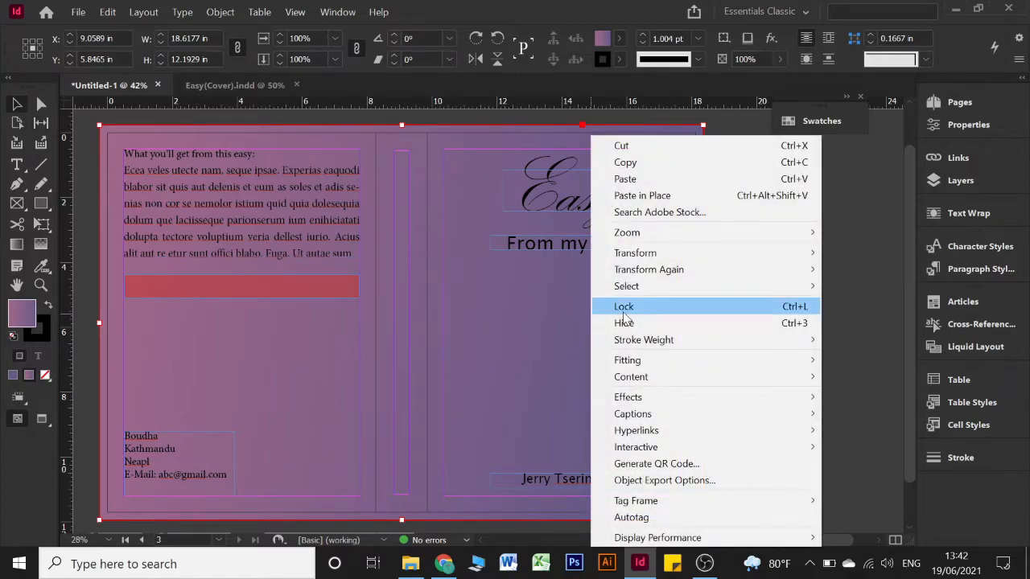
left_click(623, 313)
scroll(612, 300, "left", 3)
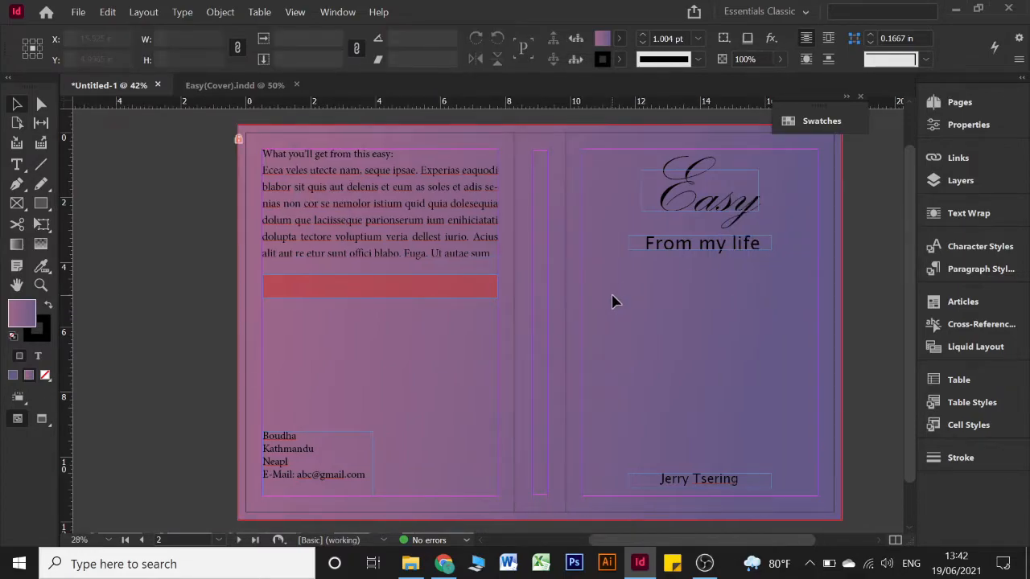
left_click(829, 129)
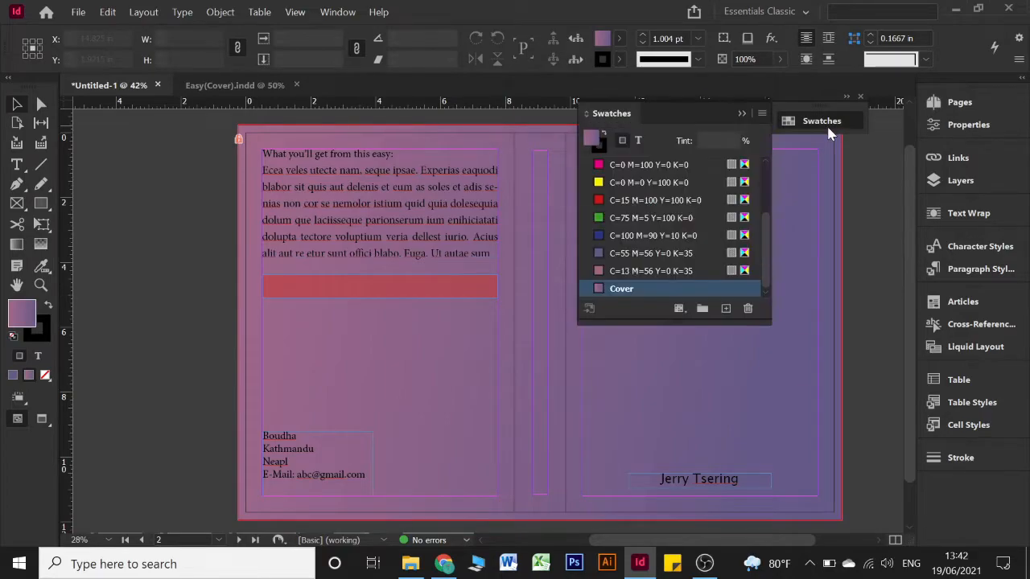
Create a linear gradient swatch named Text from cyan C=100 M=0 Y=0 K=0 to Paper
left_click(760, 114)
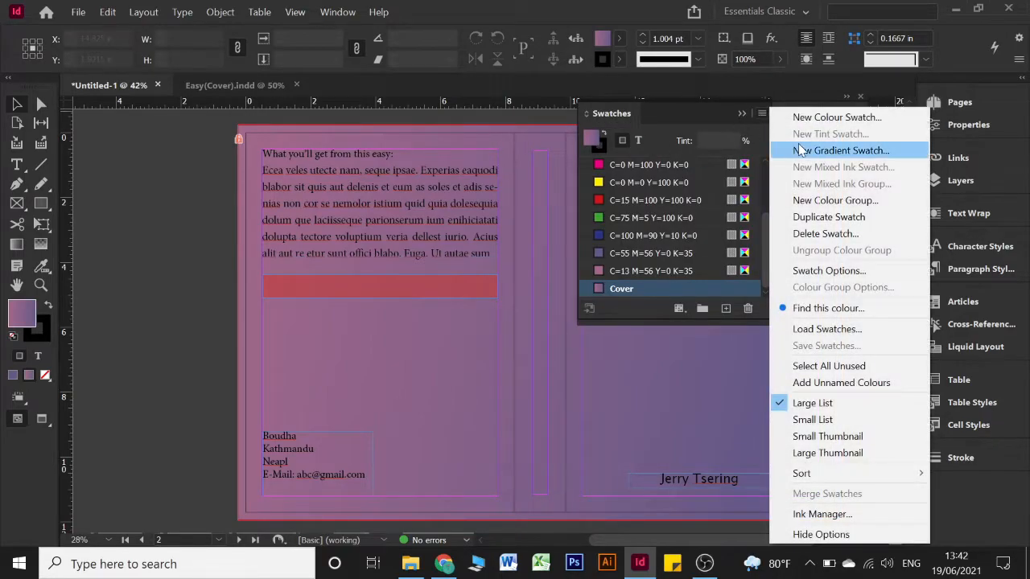
left_click(813, 151)
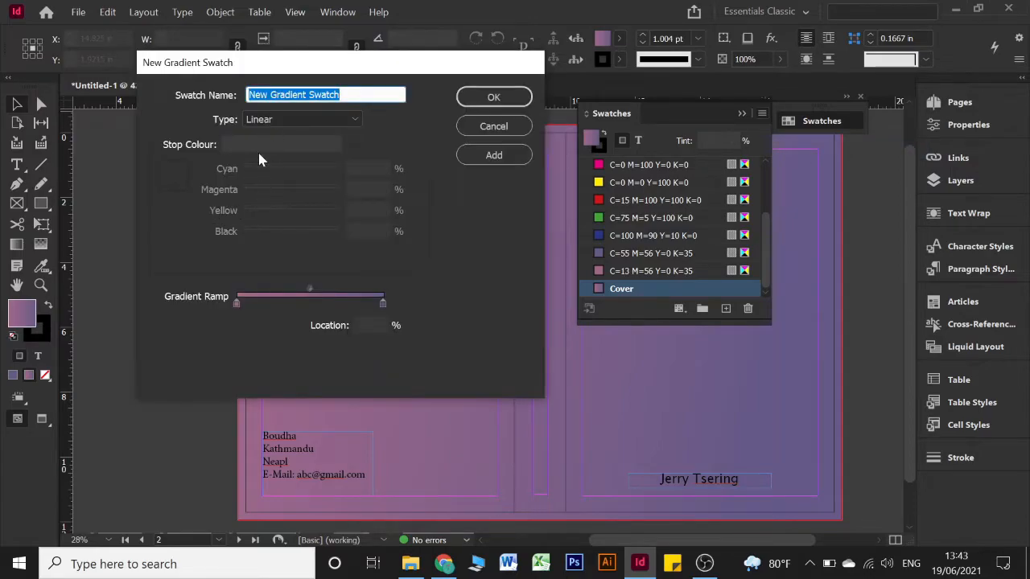
type("Text")
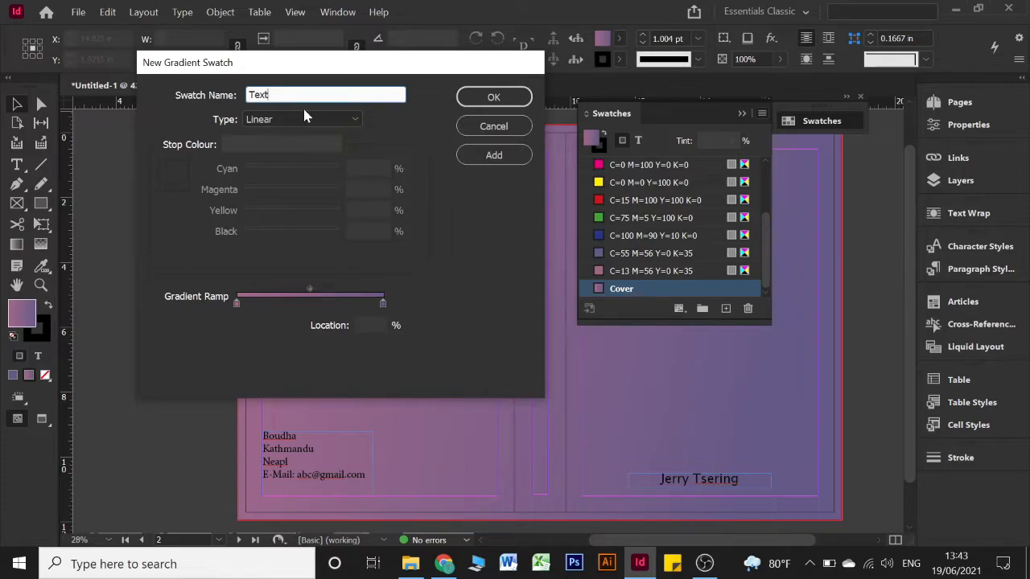
left_click(236, 305)
scroll(283, 199, "up", 2)
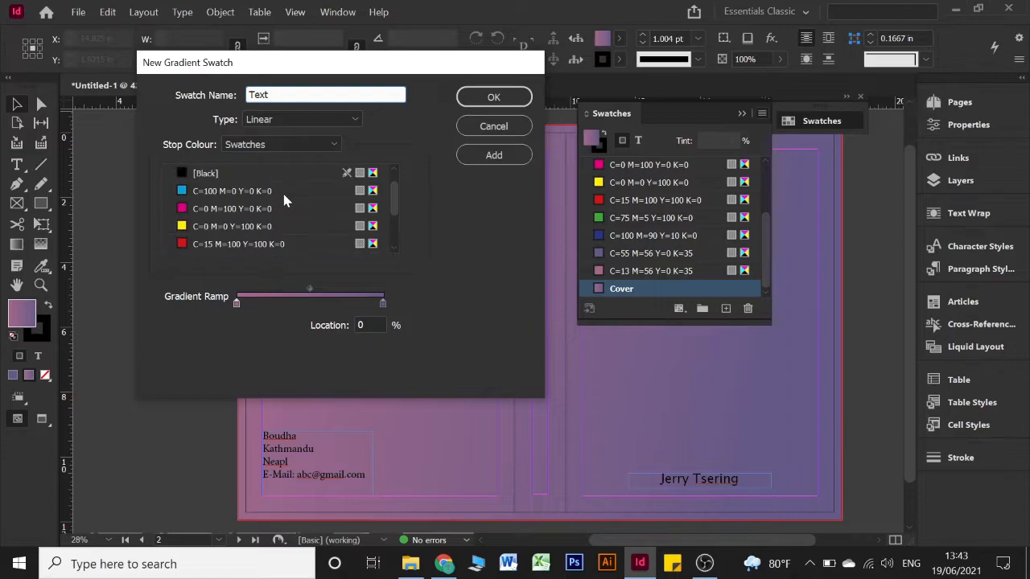
left_click(216, 193)
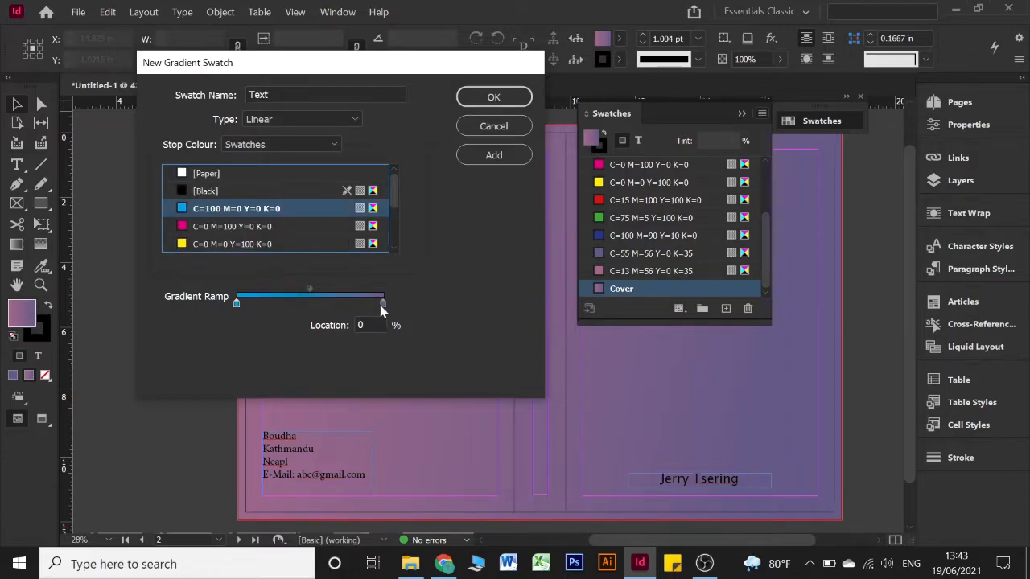
left_click(381, 303)
scroll(233, 197, "up", 3)
left_click(240, 171)
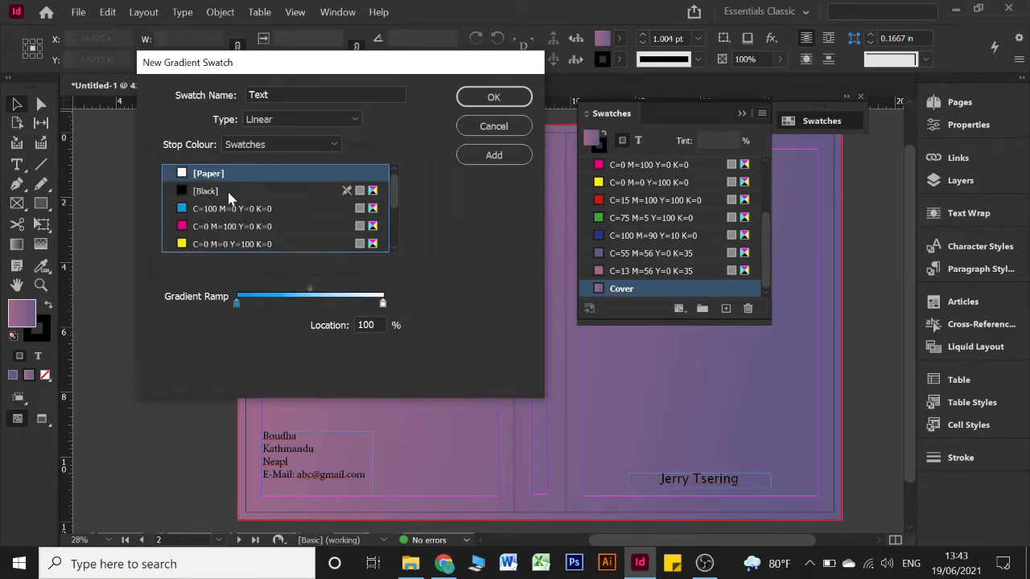
scroll(237, 195, "down", 1)
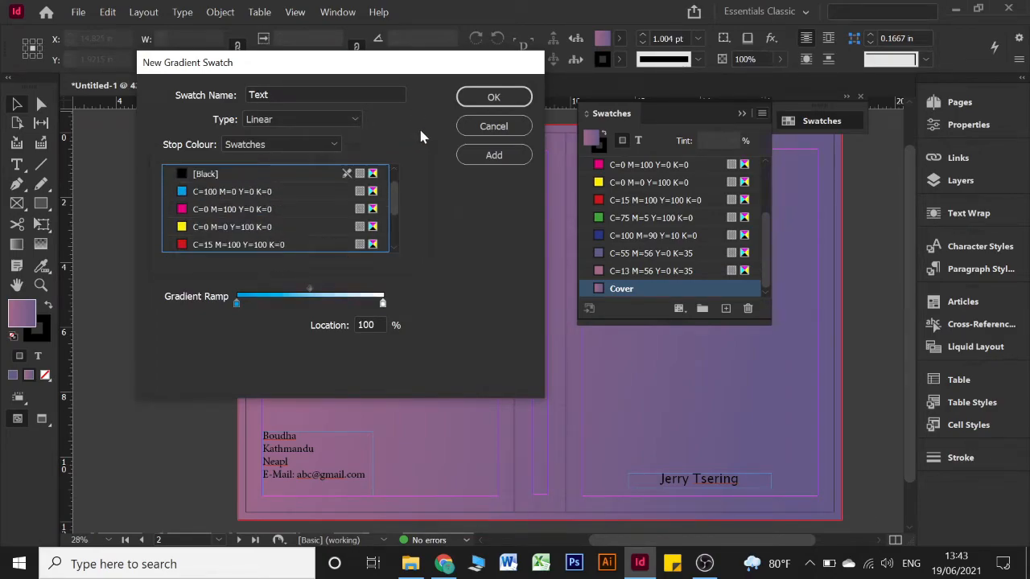
left_click(492, 98)
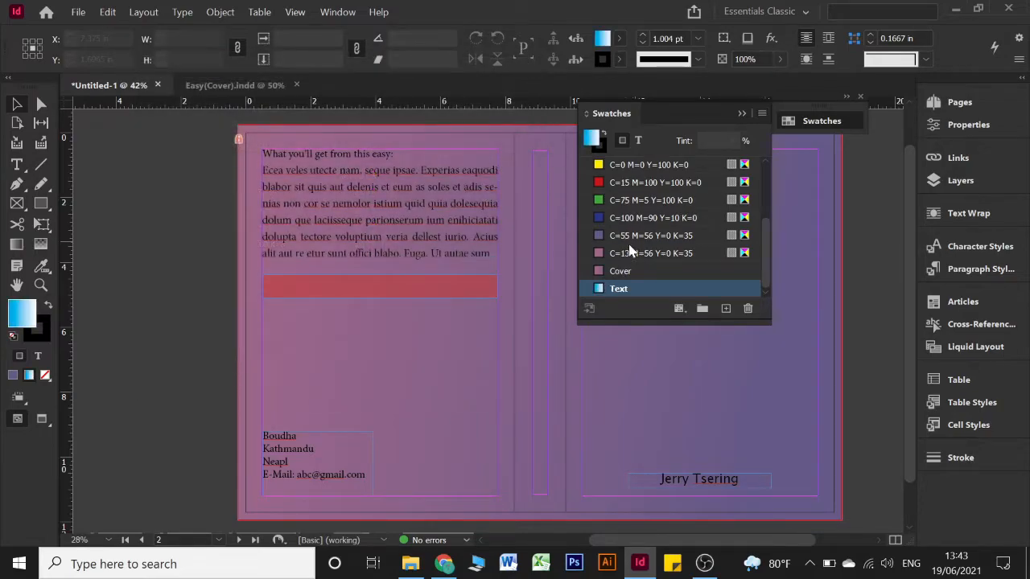
Make Layer 1 active and apply the Text gradient to the Easy title
left_click(741, 113)
scroll(701, 200, "right", 3)
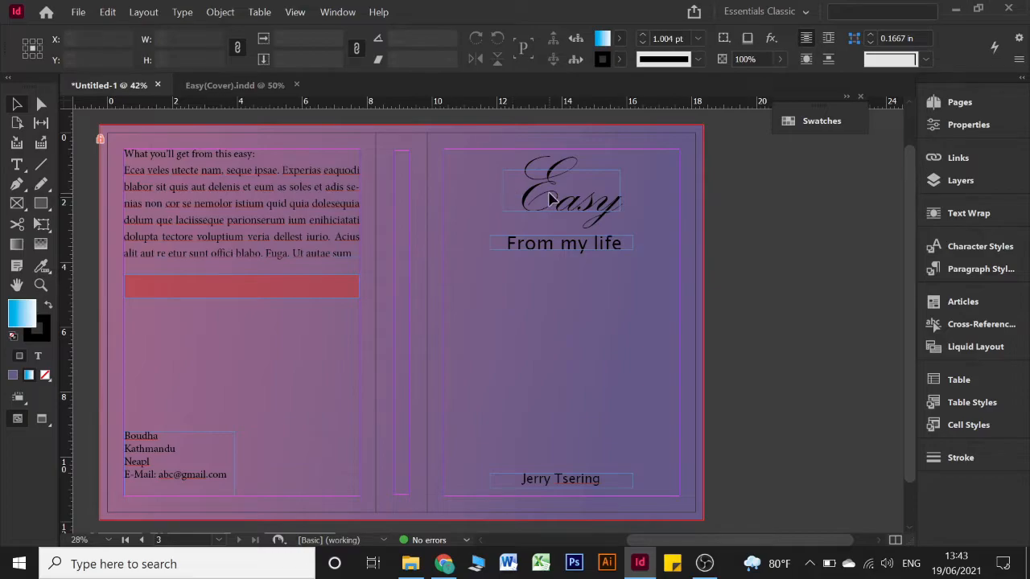
key("t")
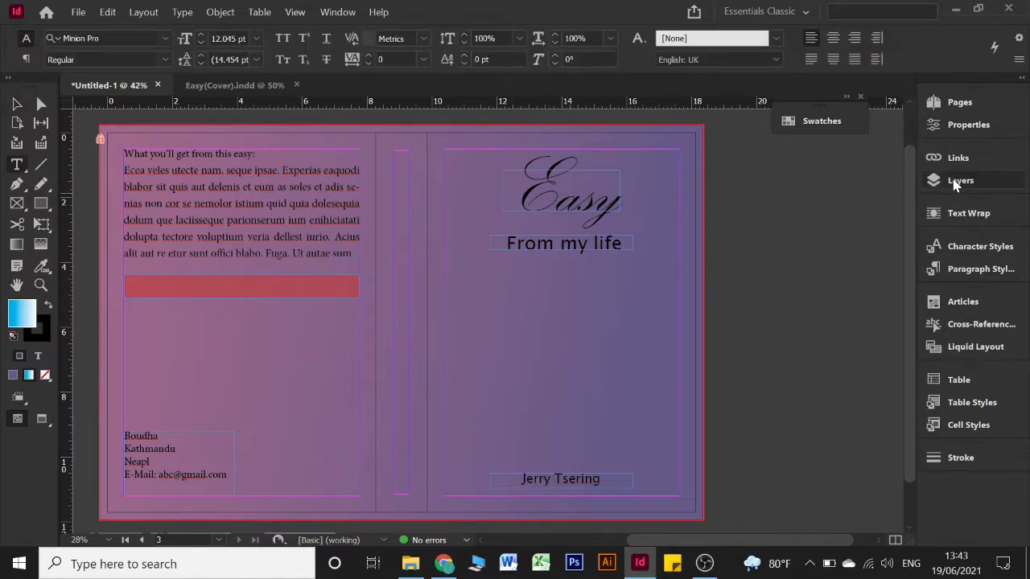
left_click(946, 180)
left_click(812, 168)
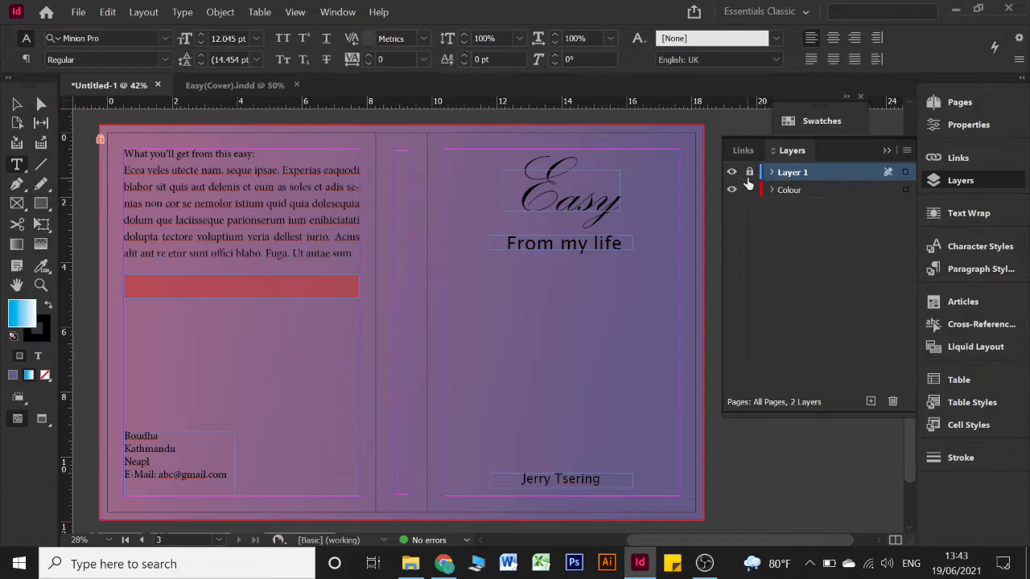
left_click(602, 179)
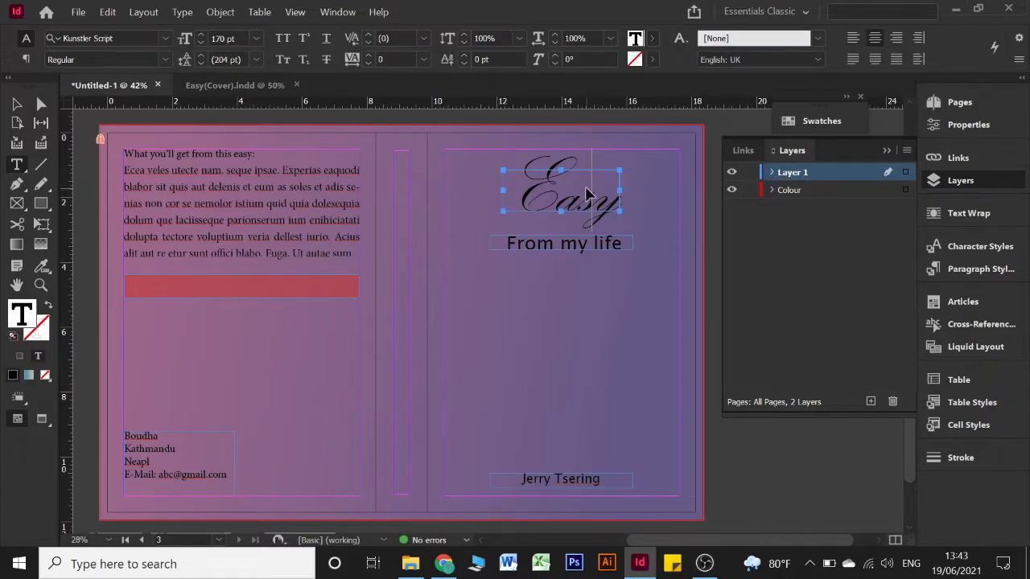
key("ctrl+a")
left_click(821, 120)
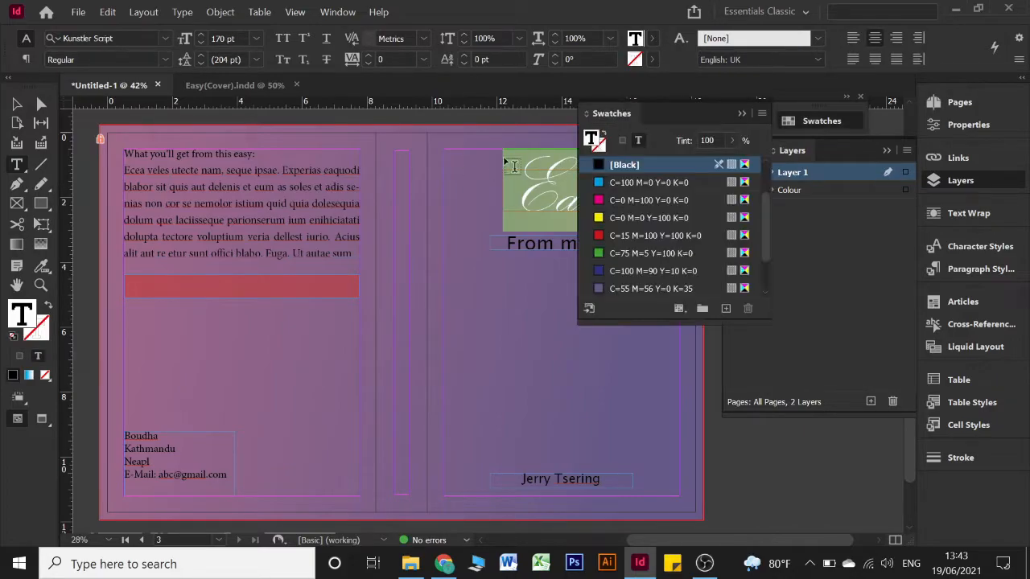
scroll(640, 222, "down", 3)
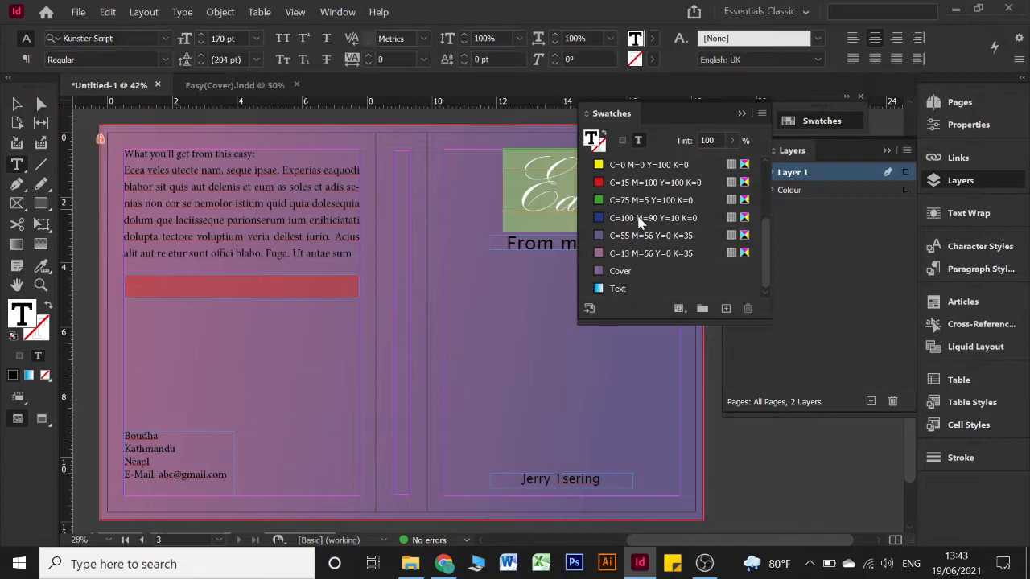
left_click(616, 289)
left_click(501, 246)
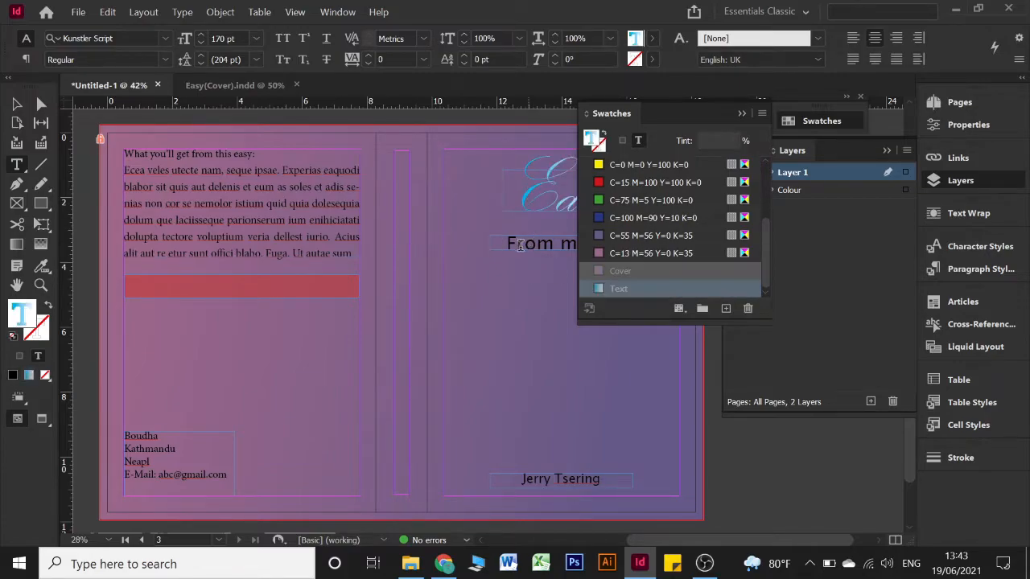
Apply the Text gradient to the 'From my life' subtitle
scroll(520, 245, "right", 2)
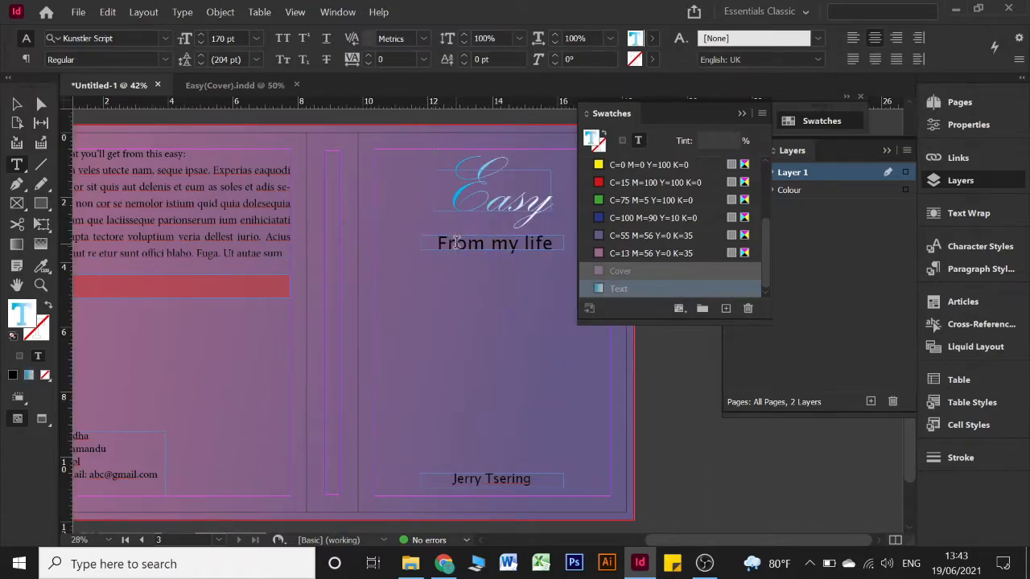
left_click(456, 242)
key("ctrl+a")
scroll(649, 234, "down", 3)
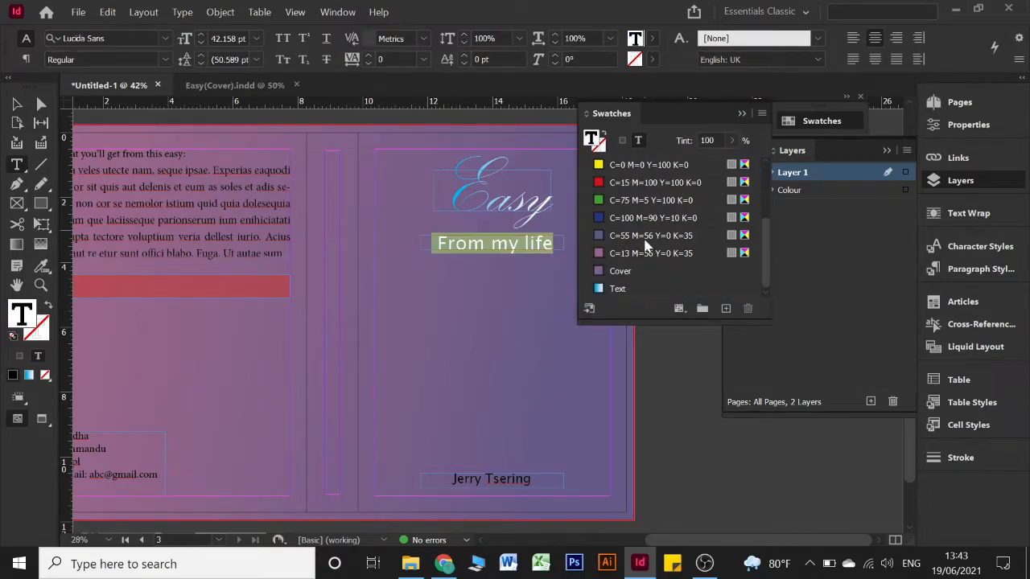
left_click(636, 288)
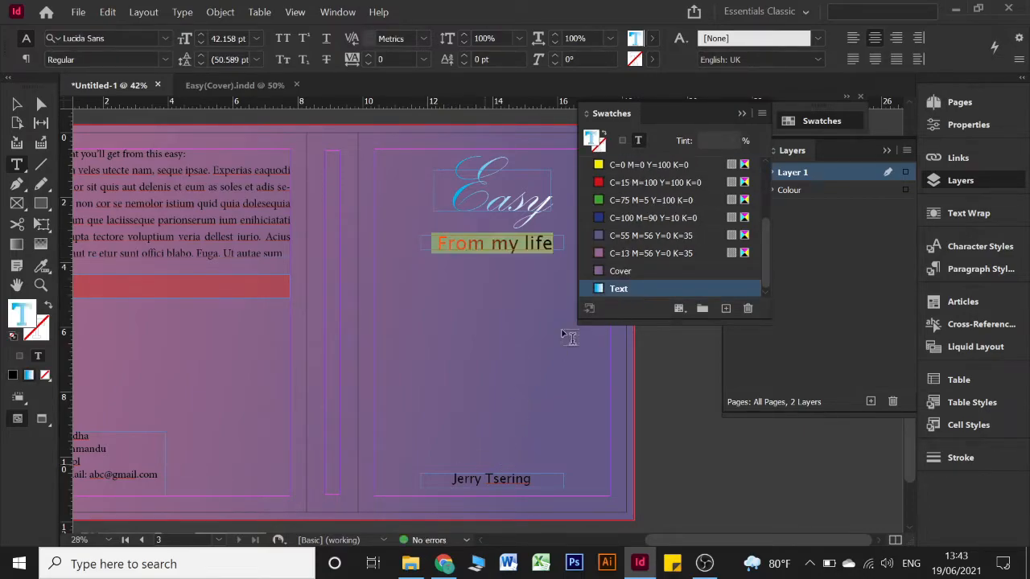
left_click(742, 113)
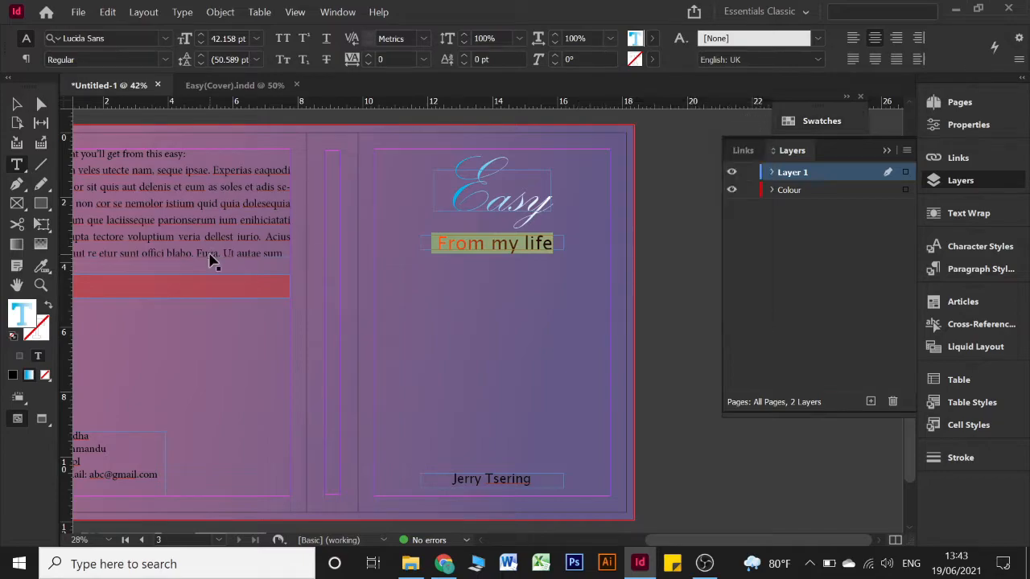
Colour the back-cover heading 'What you'll get from this easy:' cyan C=100
scroll(209, 258, "left", 4)
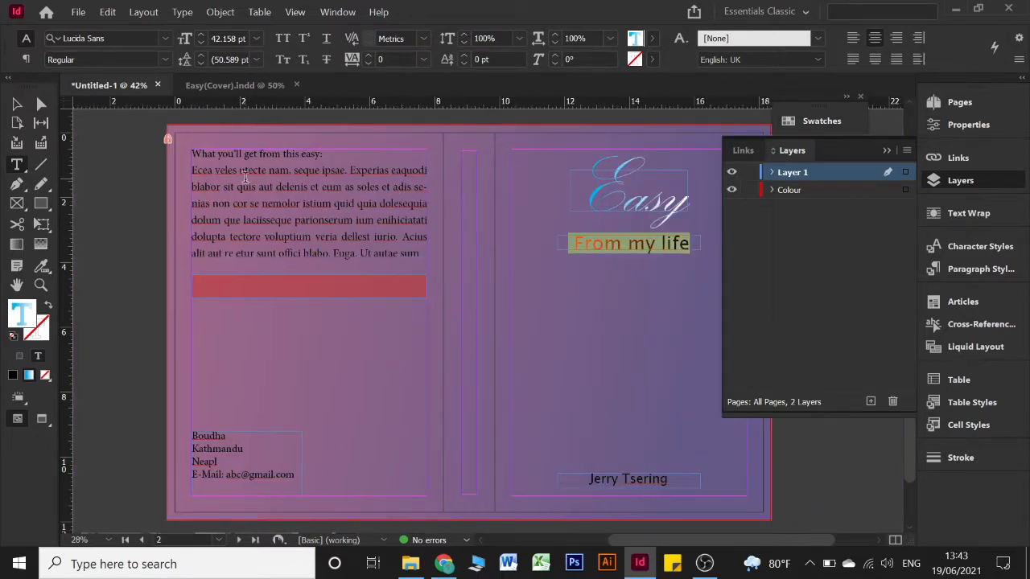
left_click(246, 178)
left_click_drag(323, 154, 161, 153)
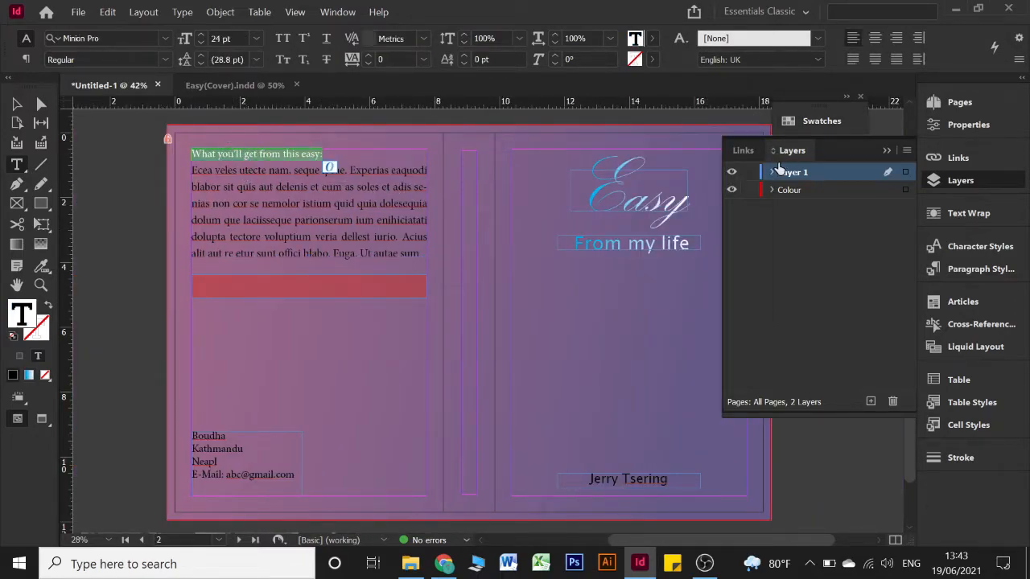
left_click(841, 119)
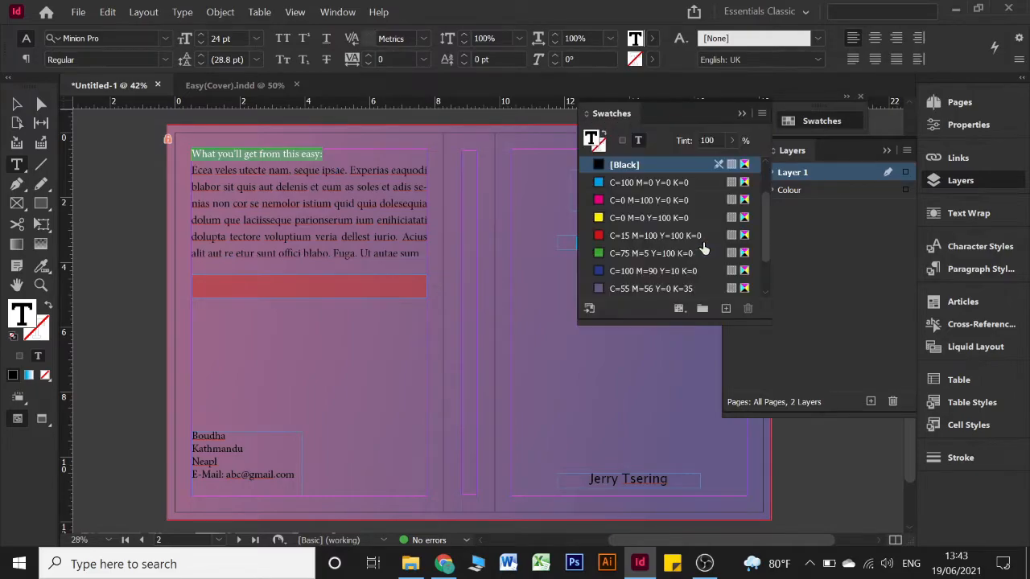
left_click(640, 184)
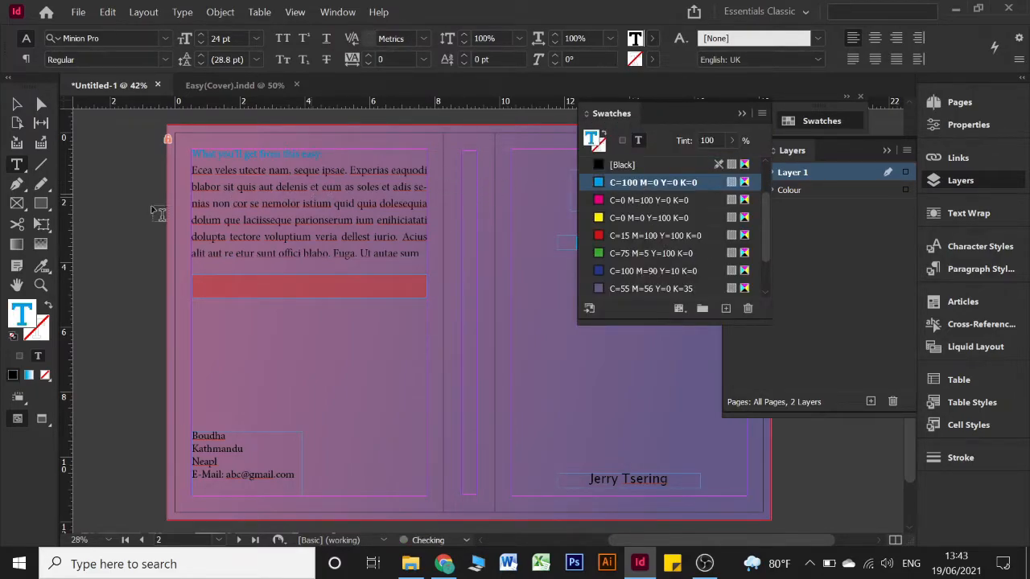
left_click(861, 113)
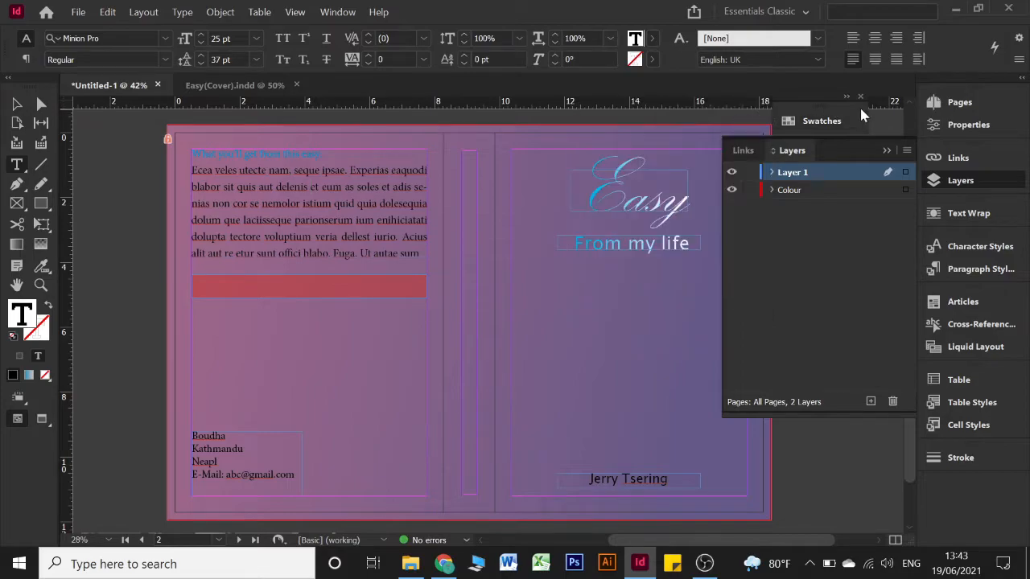
left_click(887, 148)
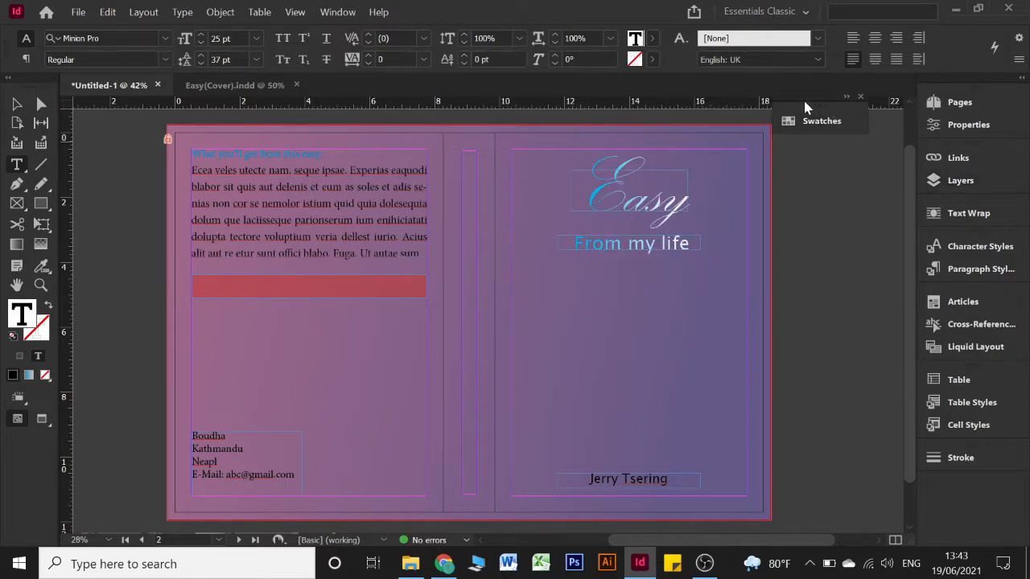
left_click_drag(818, 112, 864, 120)
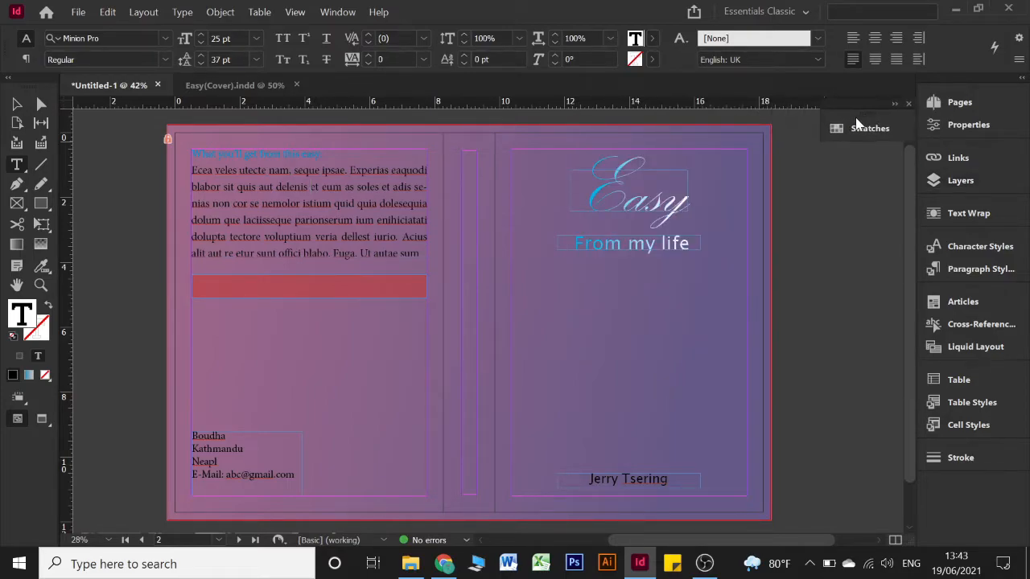
scroll(697, 185, "right", 3)
Create a layer named Picture and drag it below Layer 1, just above Colour
left_click(953, 180)
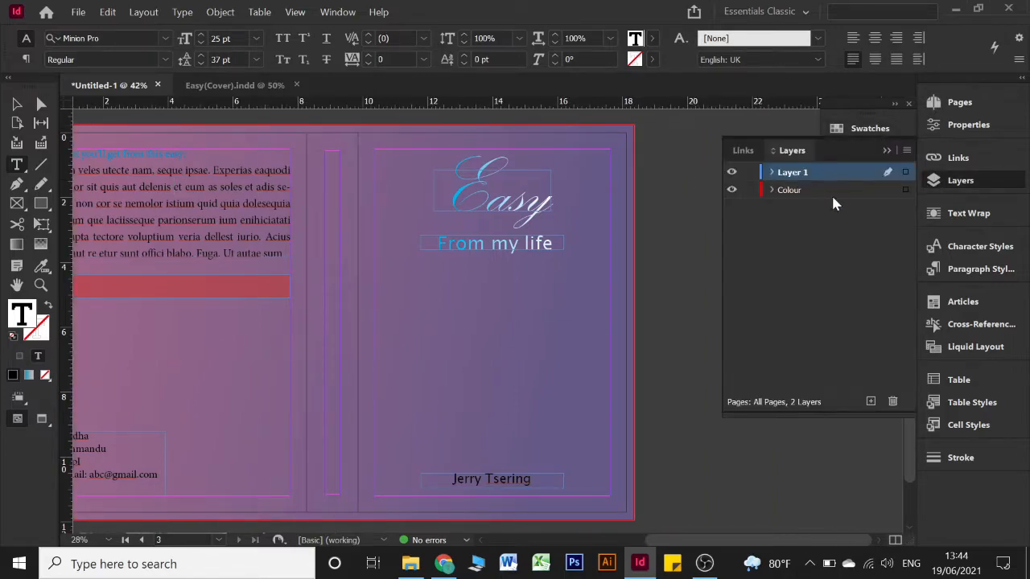
left_click(869, 402)
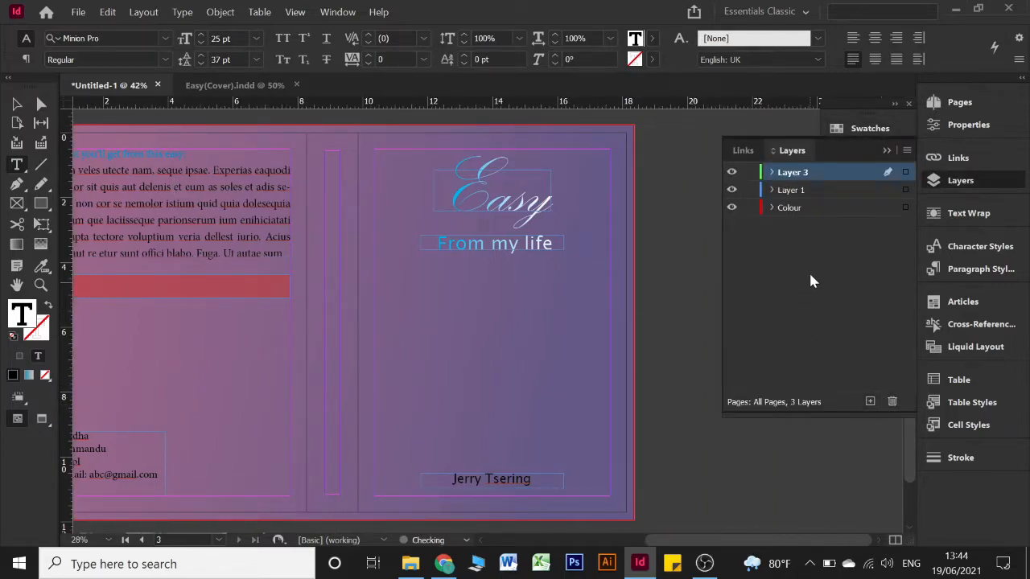
double_click(800, 172)
type("Picture")
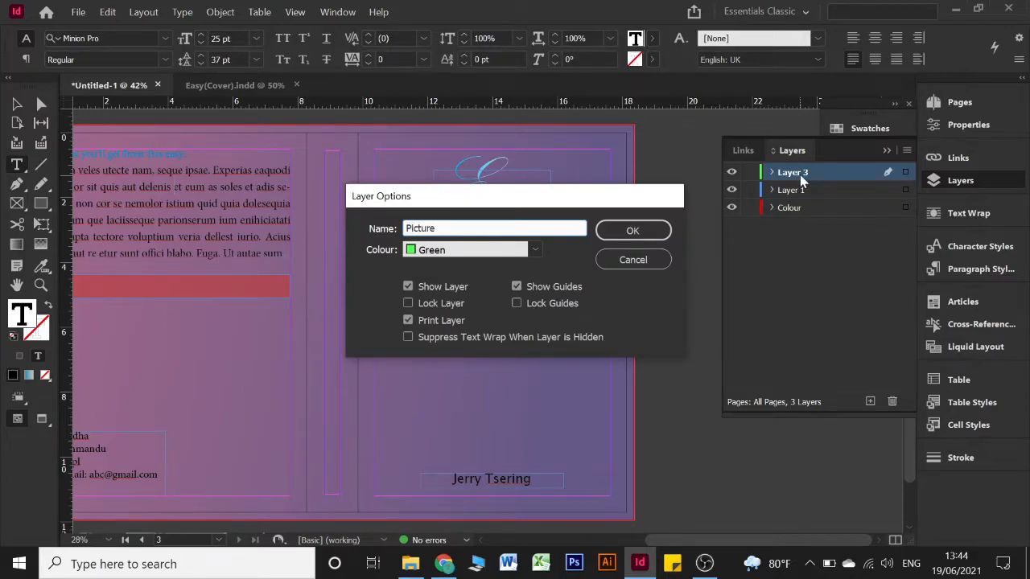
key("Return")
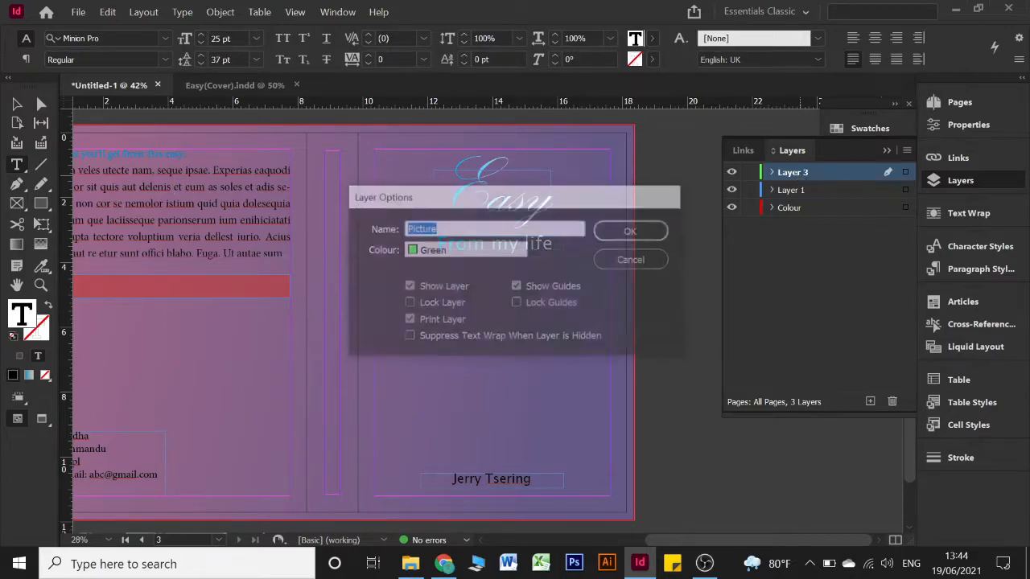
left_click_drag(829, 182, 825, 191)
scroll(523, 273, "left", 2)
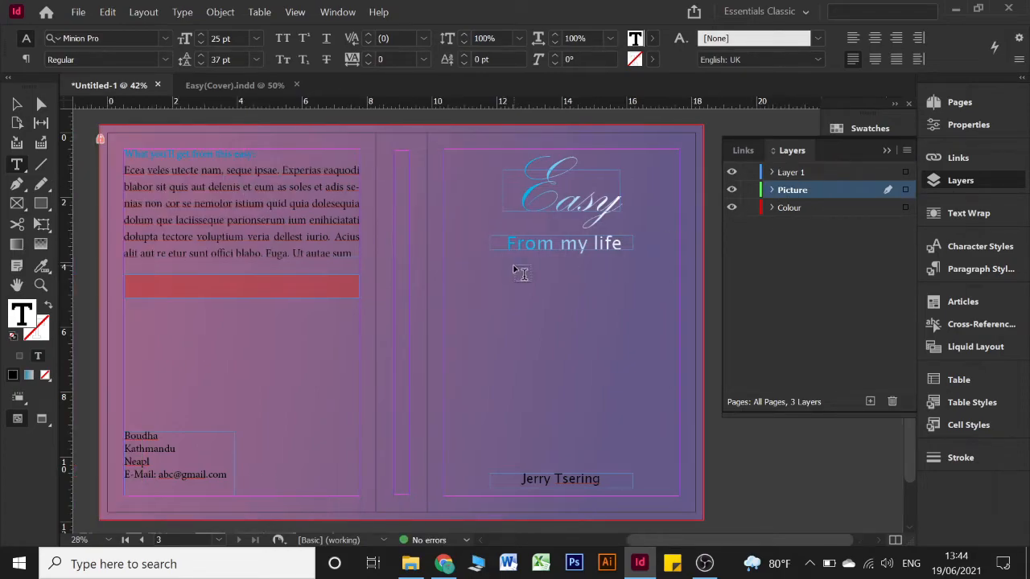
left_click(887, 151)
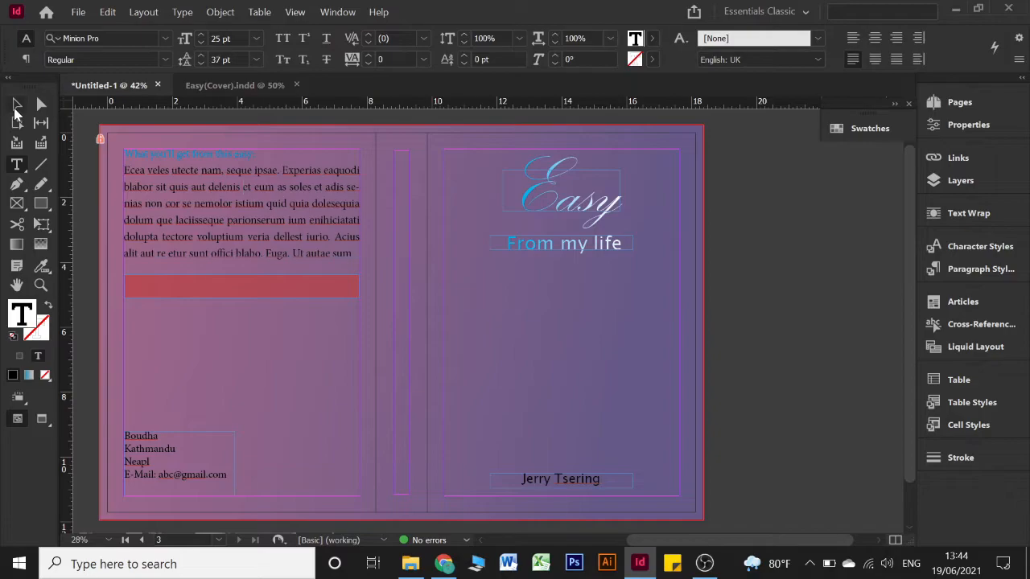
Load trees-3728045_1920 and wolf-647528_1920 for placing with Ctrl+D
key("Escape")
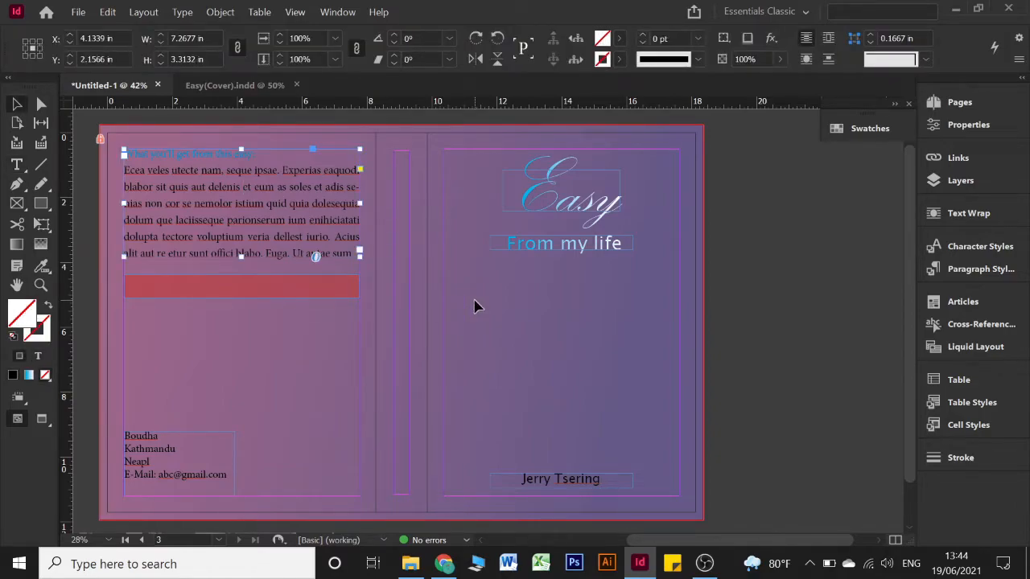
key("ctrl+d")
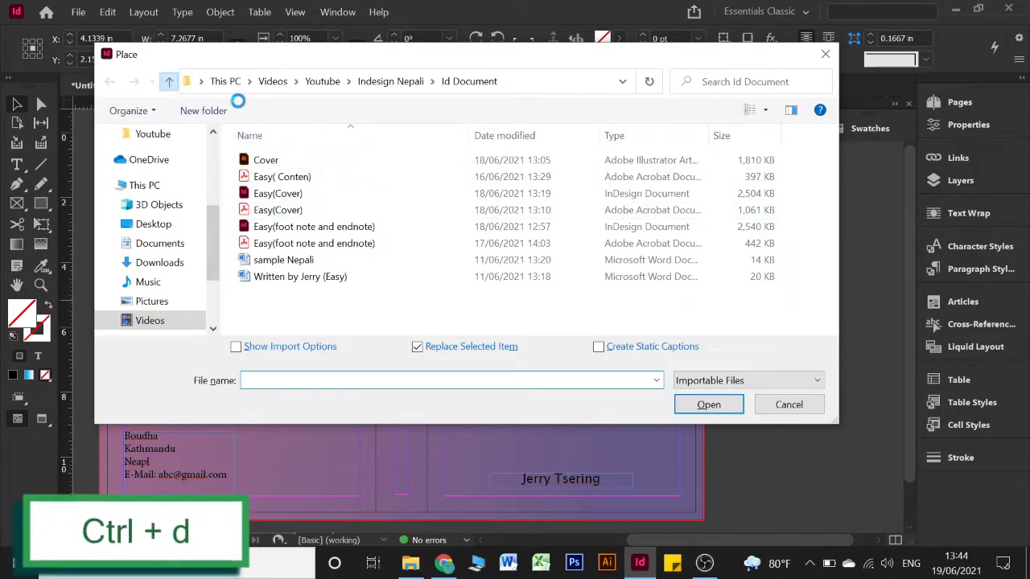
key("BackSpace")
left_click(708, 183)
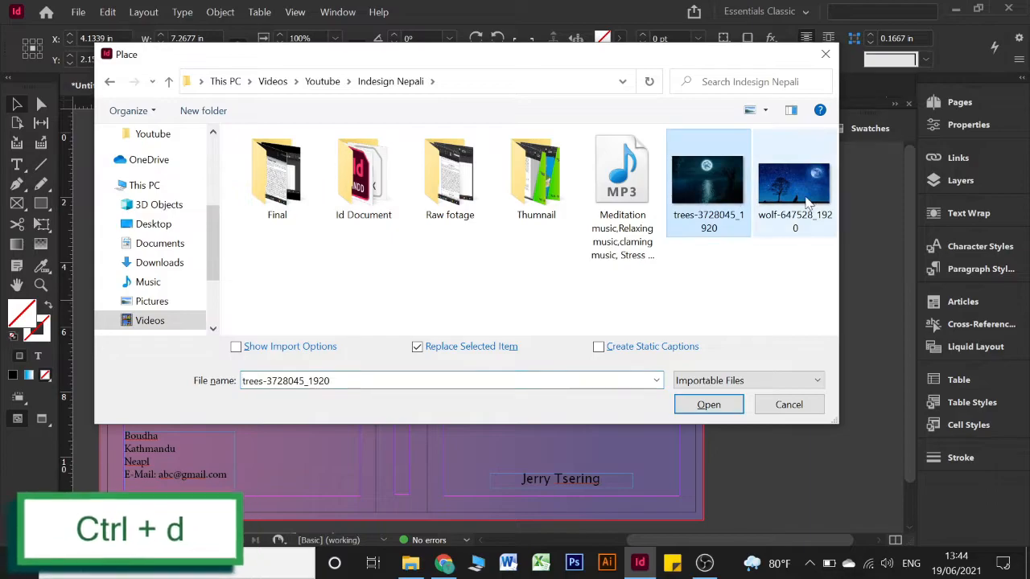
left_click(790, 193, "ctrl")
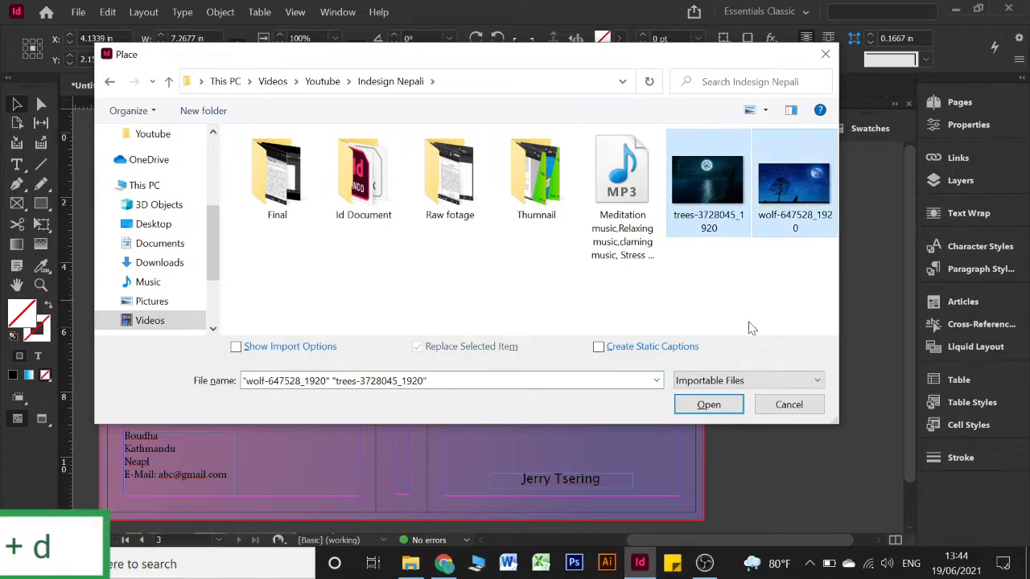
left_click(721, 409)
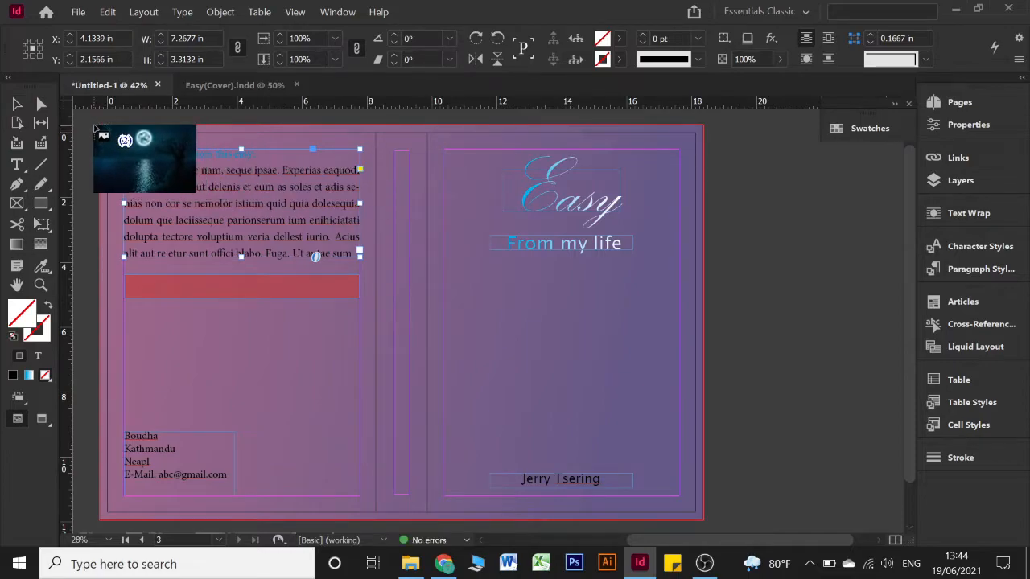
Place the moonlit trees image across the whole spread to the bleed edges
left_click_drag(98, 128, 701, 506)
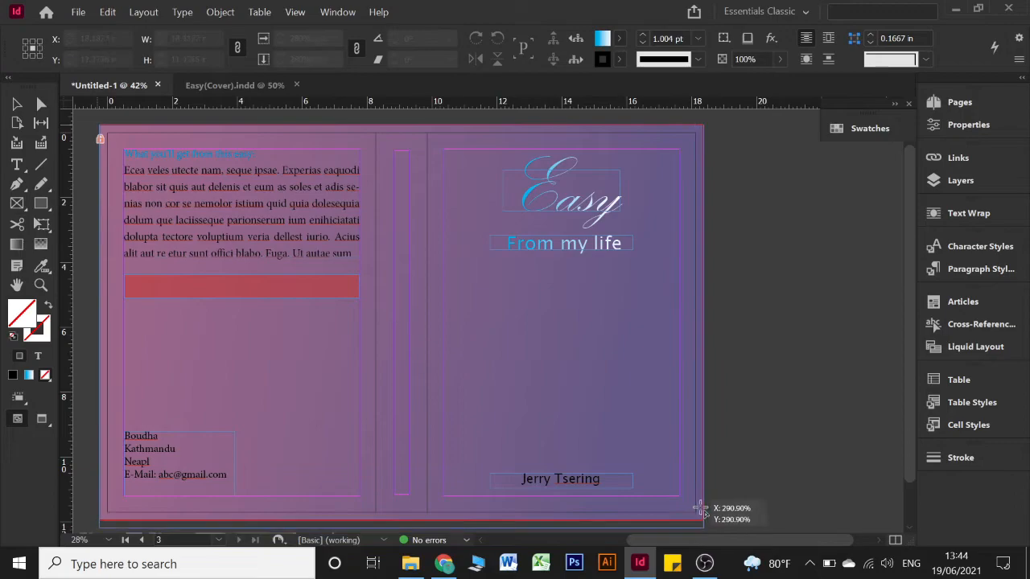
left_click(456, 256)
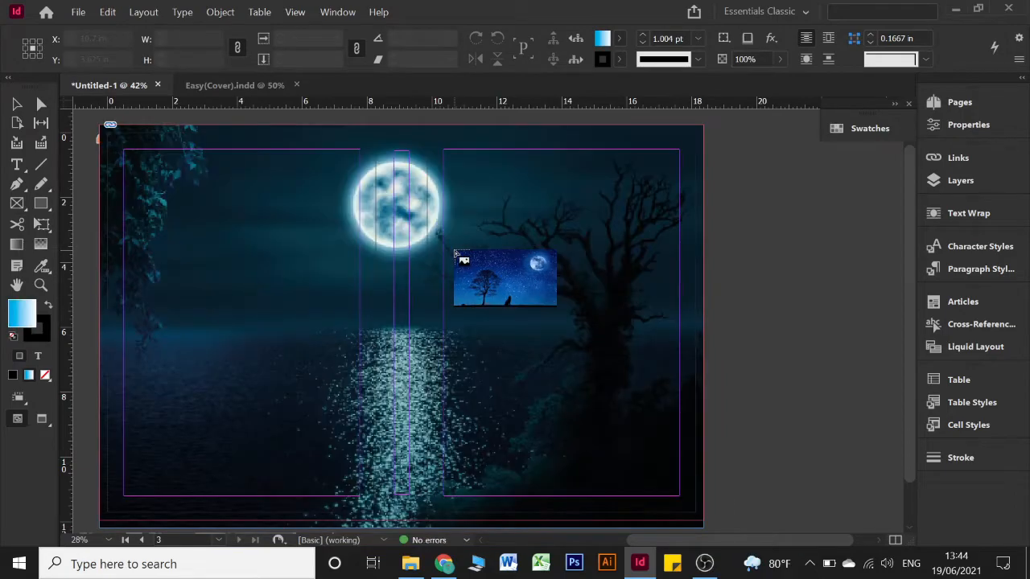
left_click(17, 106)
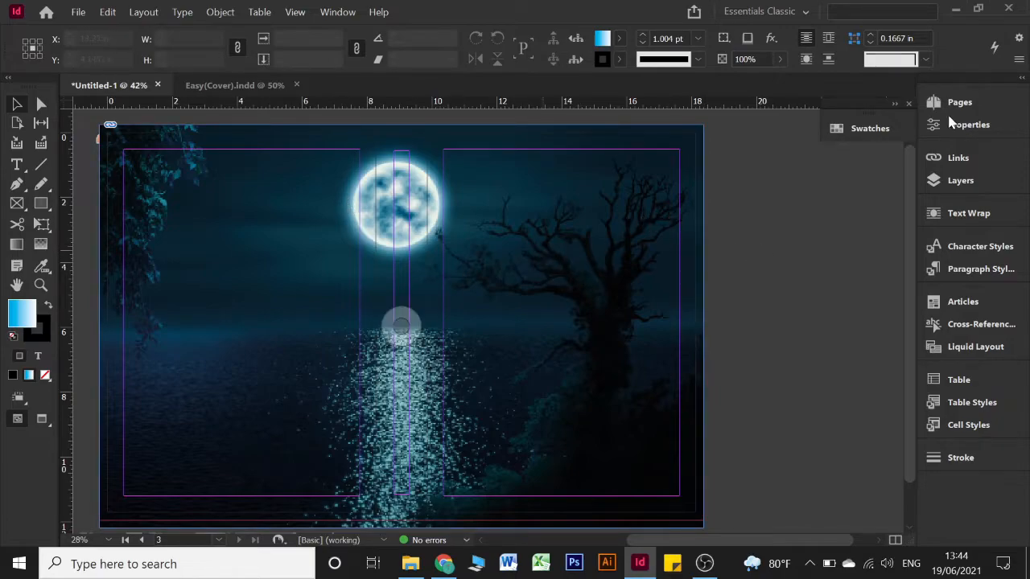
Move the trees image from Layer 1 into the Picture layer beneath the cover text
left_click(940, 179)
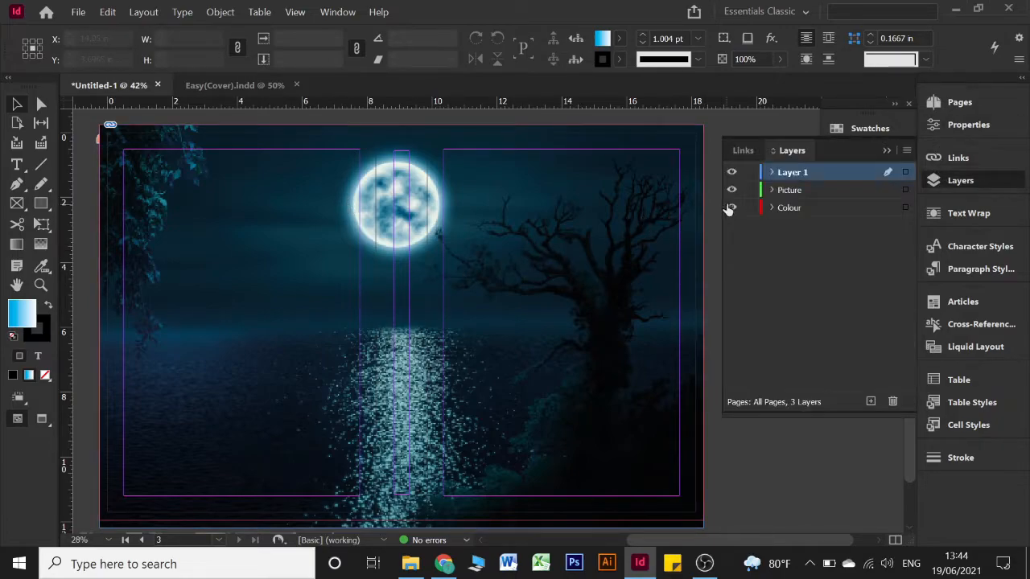
left_click(770, 173)
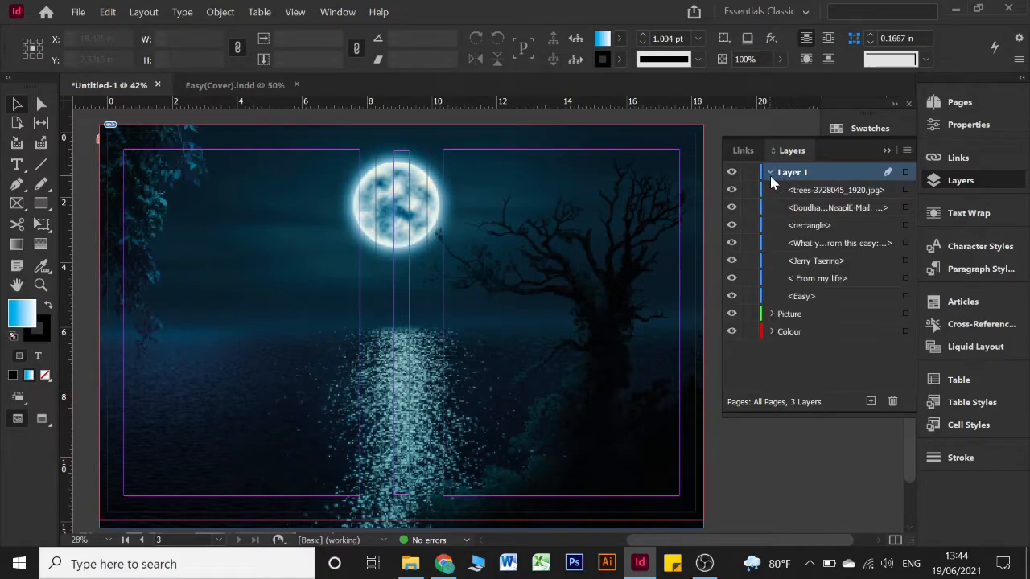
left_click(644, 232)
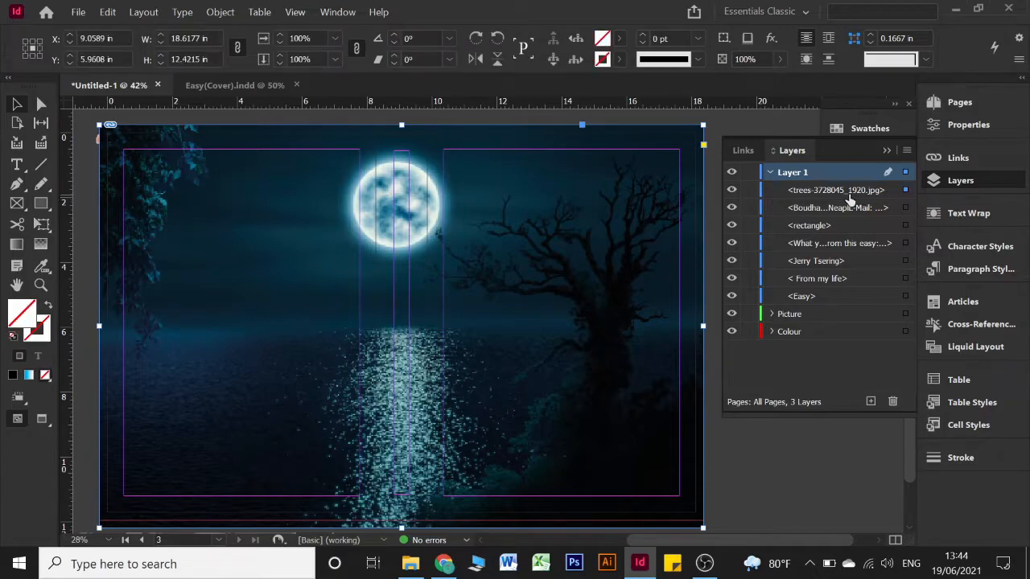
left_click_drag(849, 193, 839, 314)
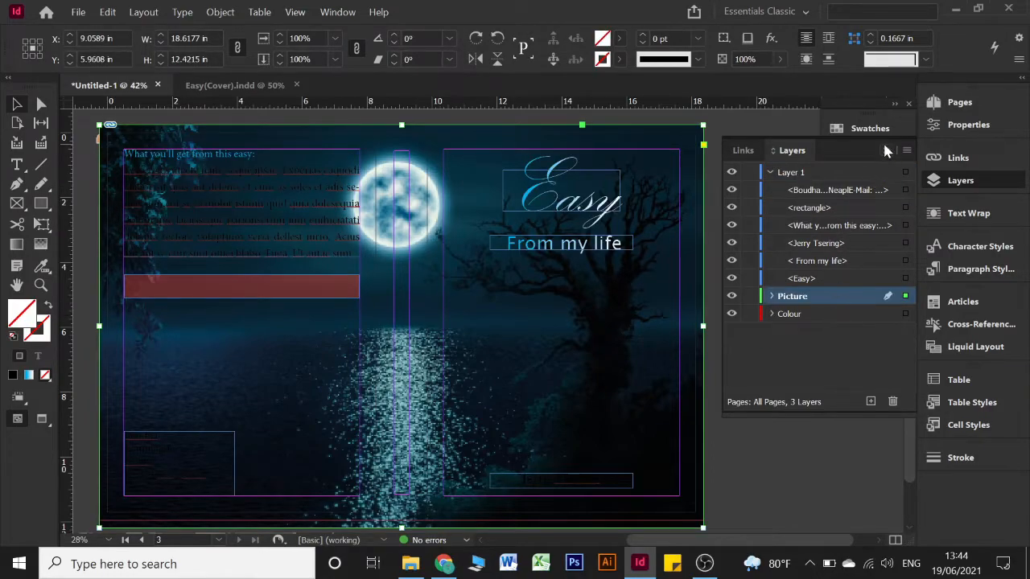
left_click(883, 148)
left_click(762, 223)
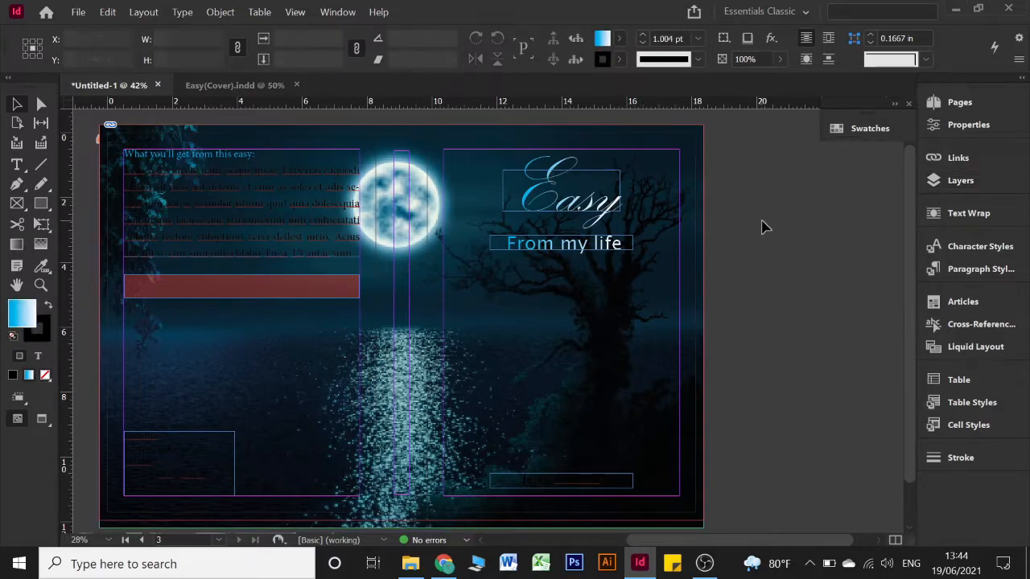
Select the back-cover blurb text and fill it with [Paper] white
double_click(287, 199)
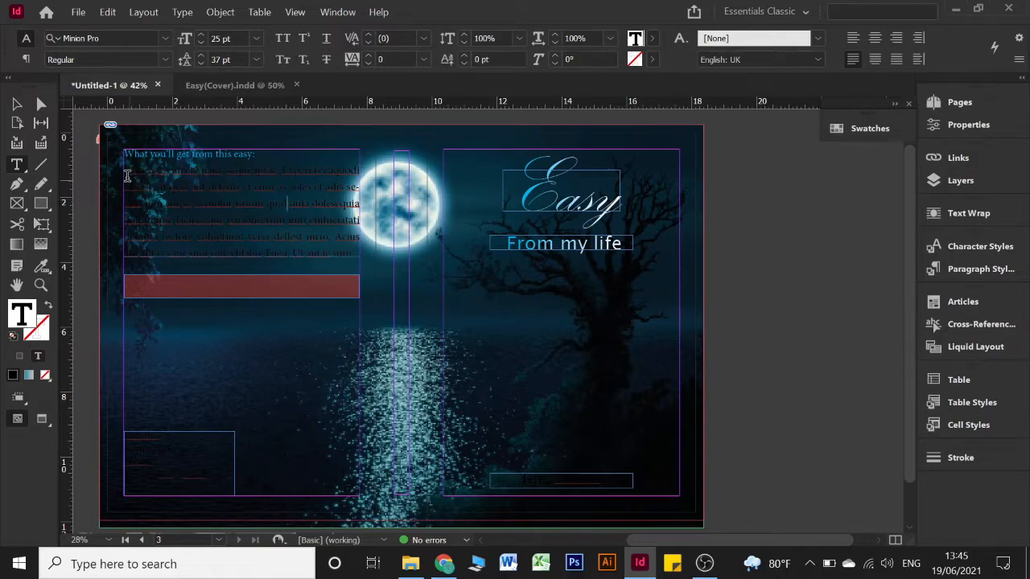
left_click_drag(125, 173, 372, 254)
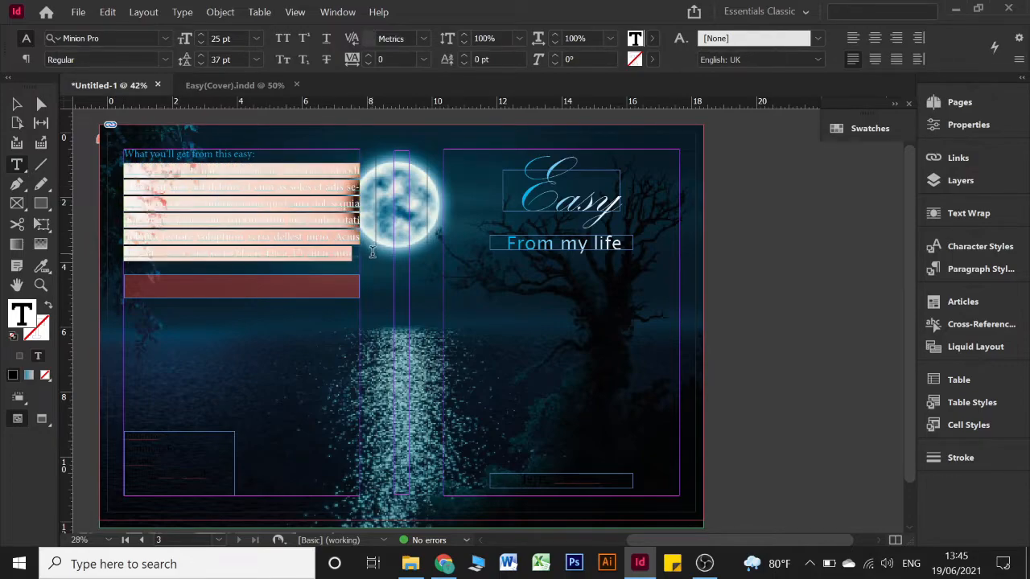
left_click(641, 40)
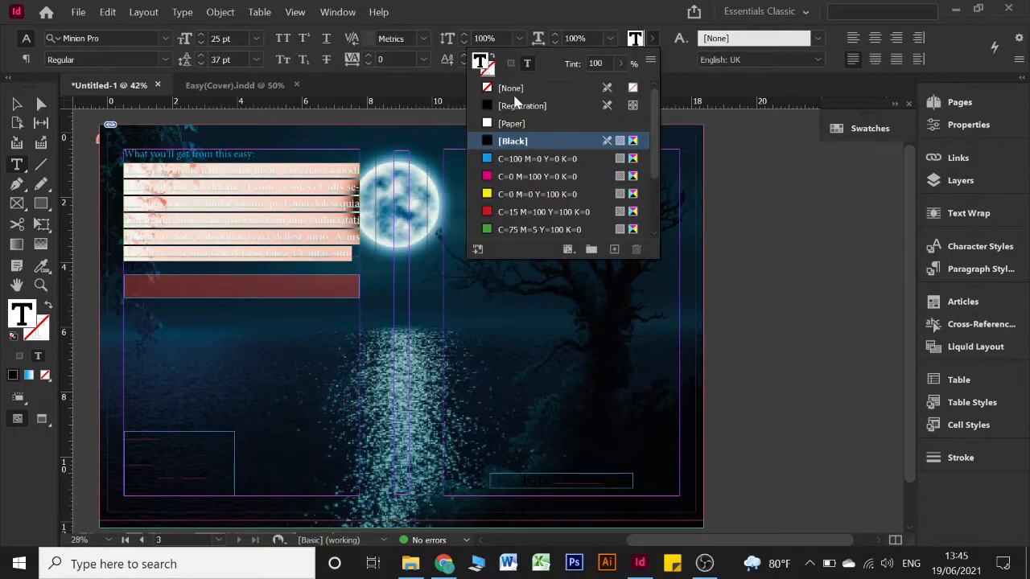
left_click(507, 124)
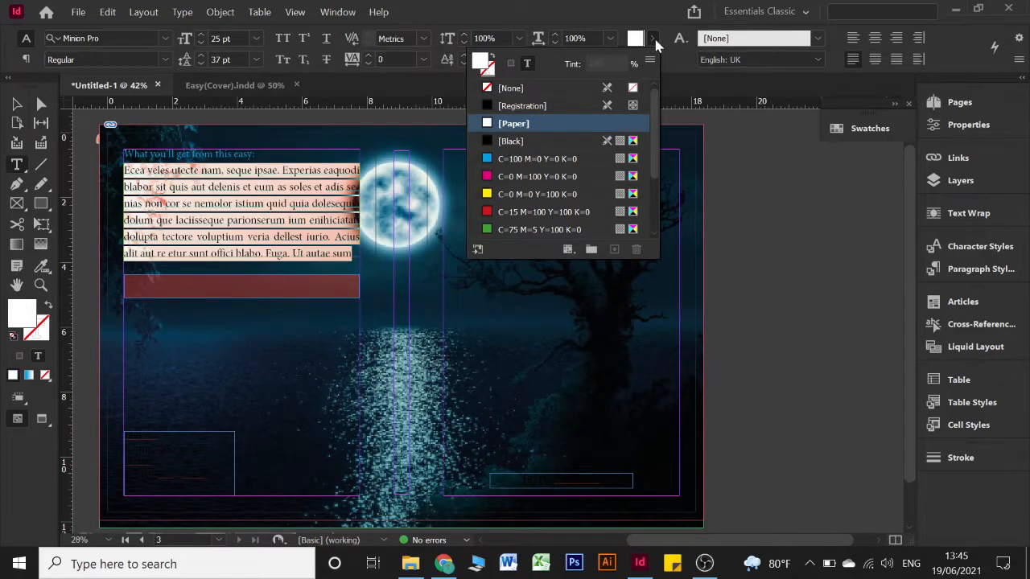
Make all the address block text white with the [Paper] swatch
left_click(170, 448)
key("ctrl+a")
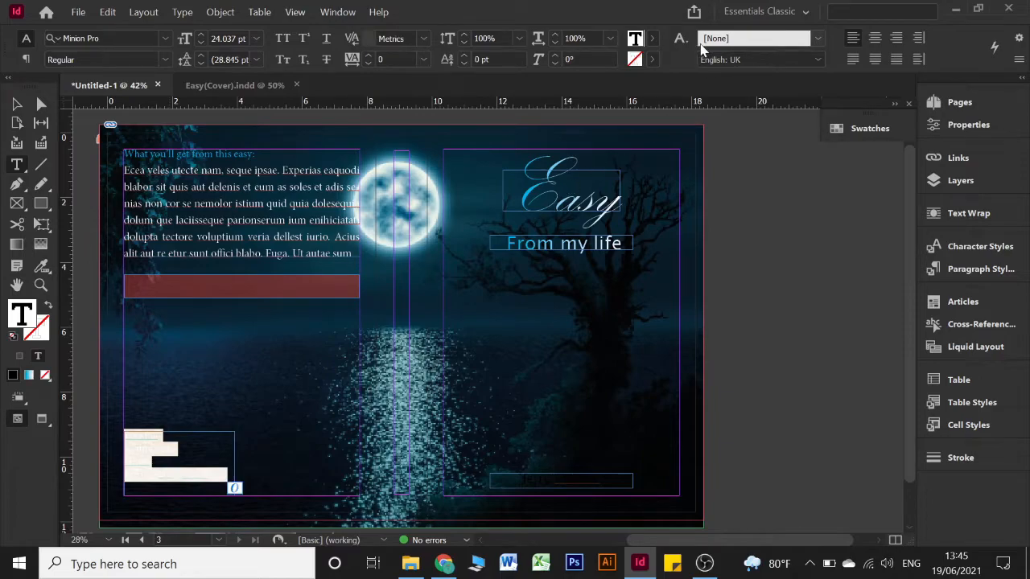
left_click(652, 38)
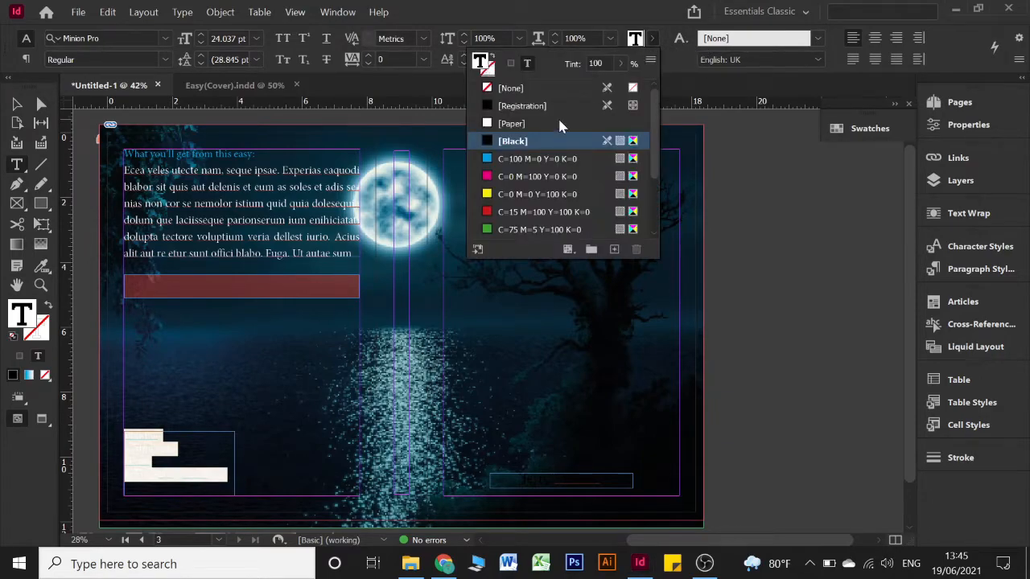
left_click(532, 478)
Turn the author name on the front cover white ([Paper]) and deselect
key("ctrl+a")
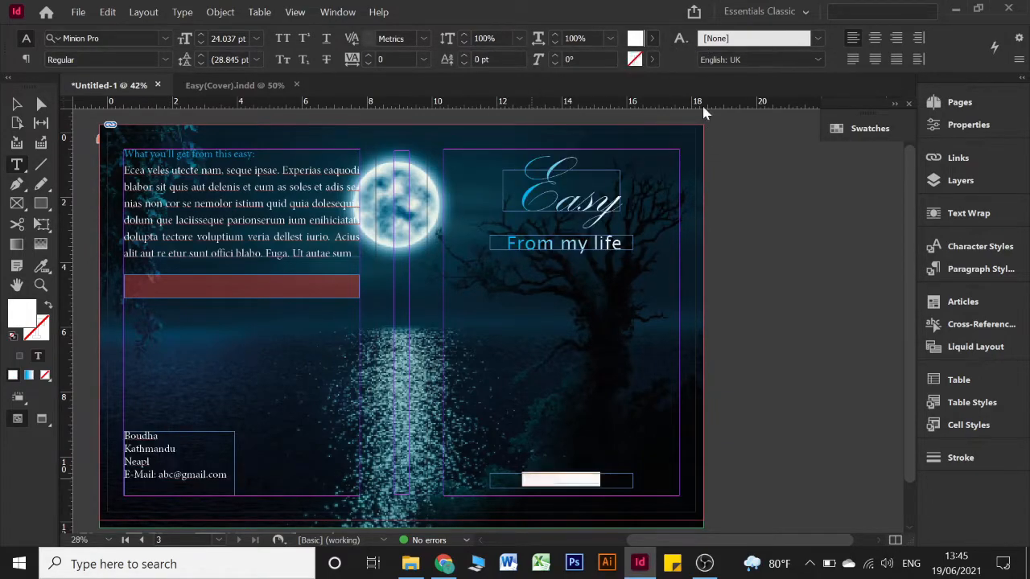
left_click(653, 38)
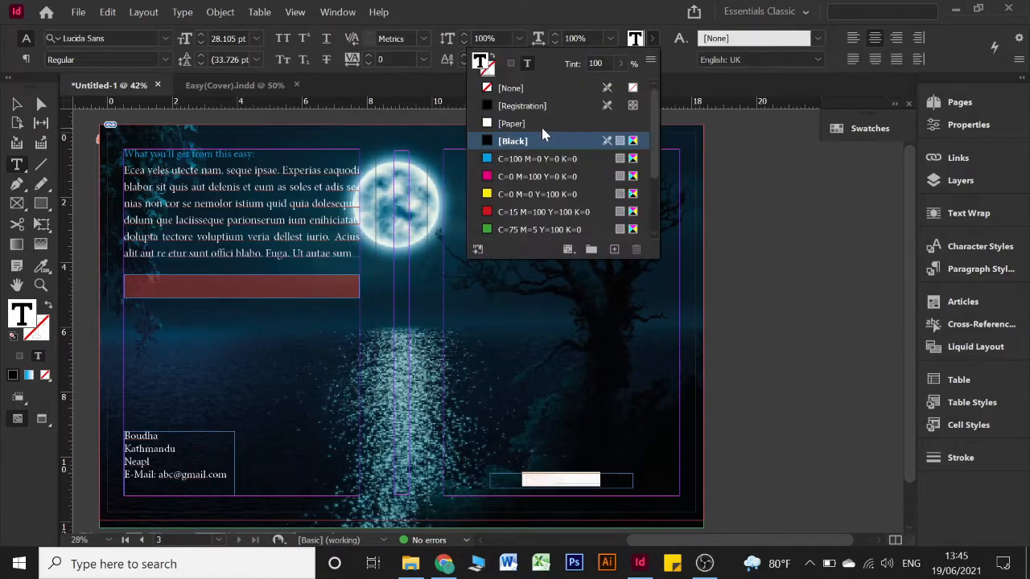
left_click(531, 123)
left_click(656, 37)
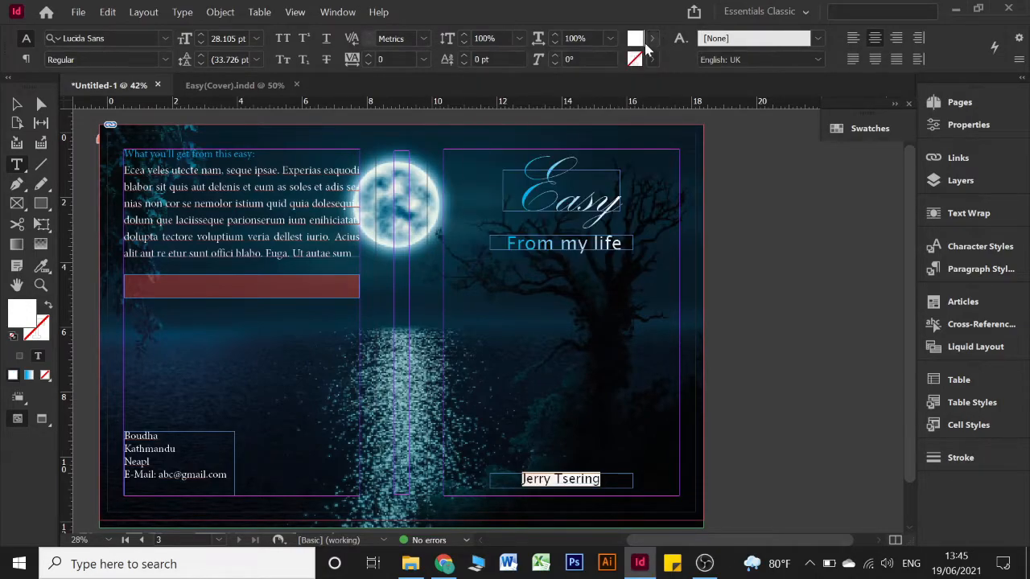
left_click(18, 106)
Move the author name frame down to the bottom of the front cover
key("Escape")
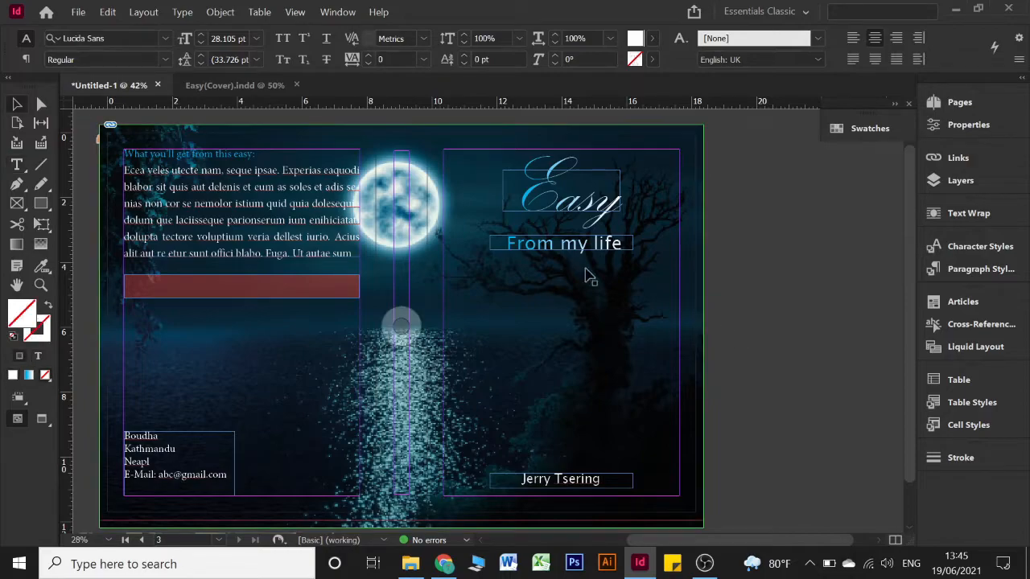
scroll(616, 256, "down", 2)
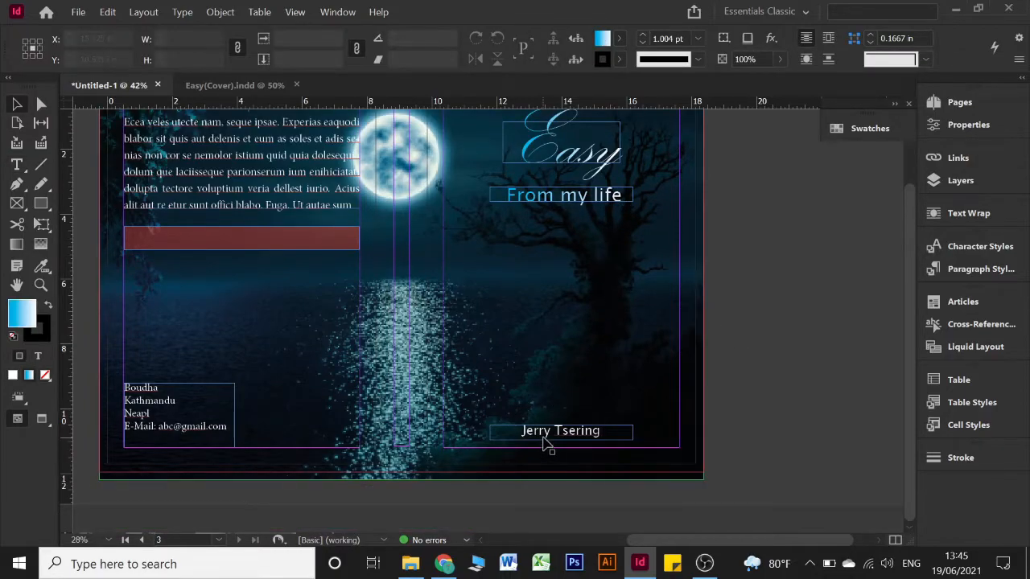
left_click_drag(550, 437, 547, 462)
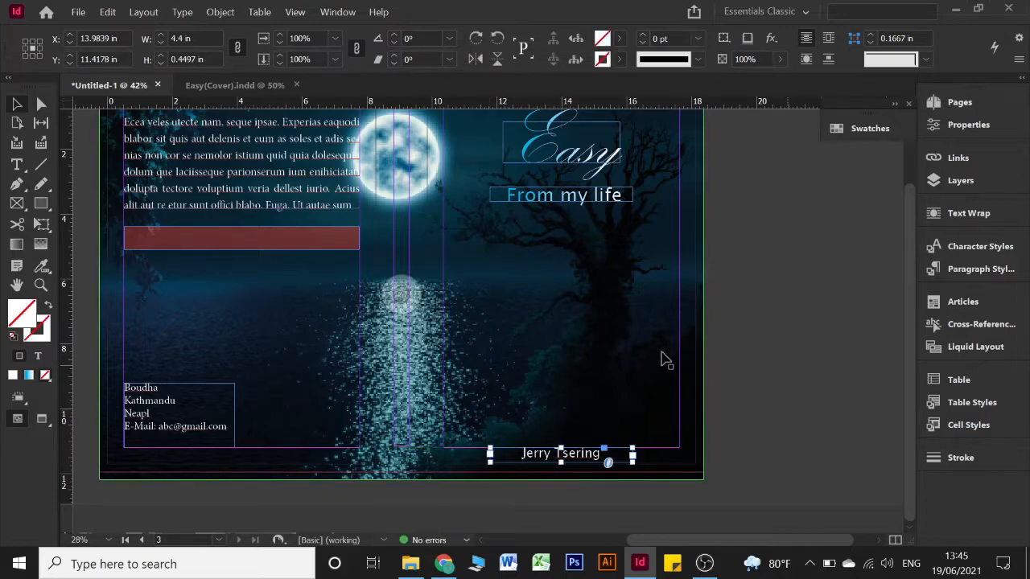
scroll(644, 361, "up", 1)
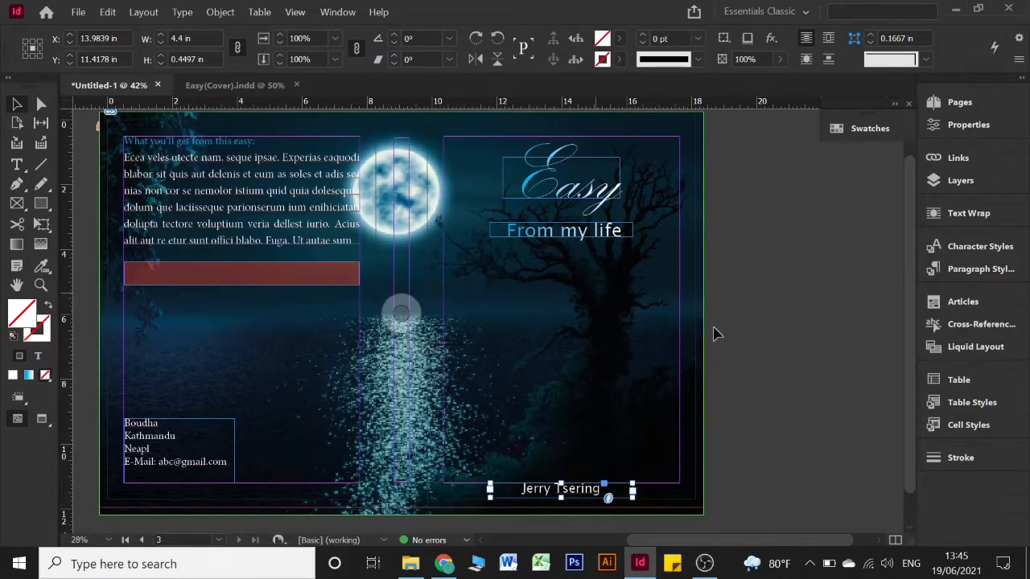
Lock the full-spread moonlit background photo in place and deselect it
left_click(626, 325)
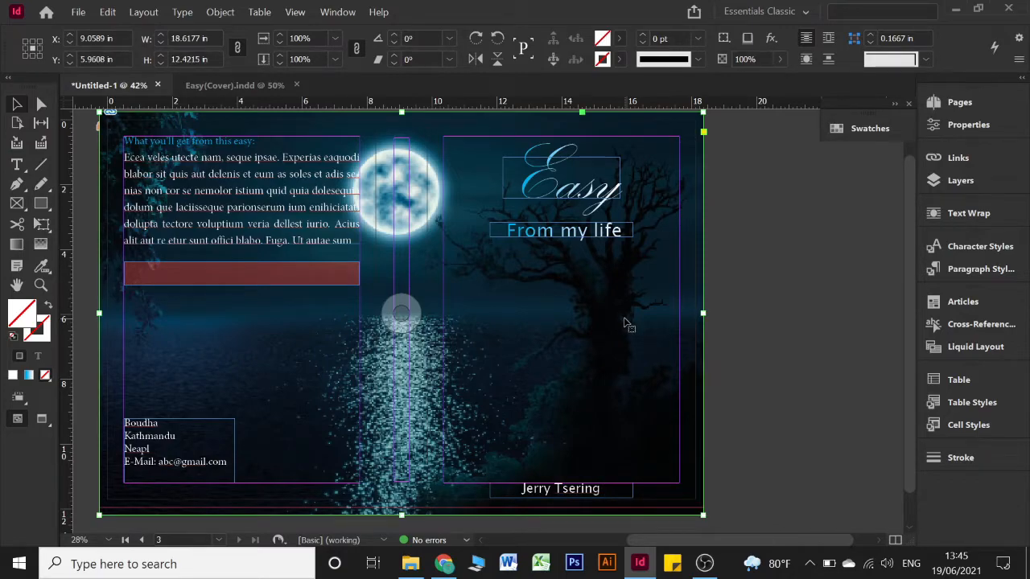
right_click(627, 325)
left_click(678, 252)
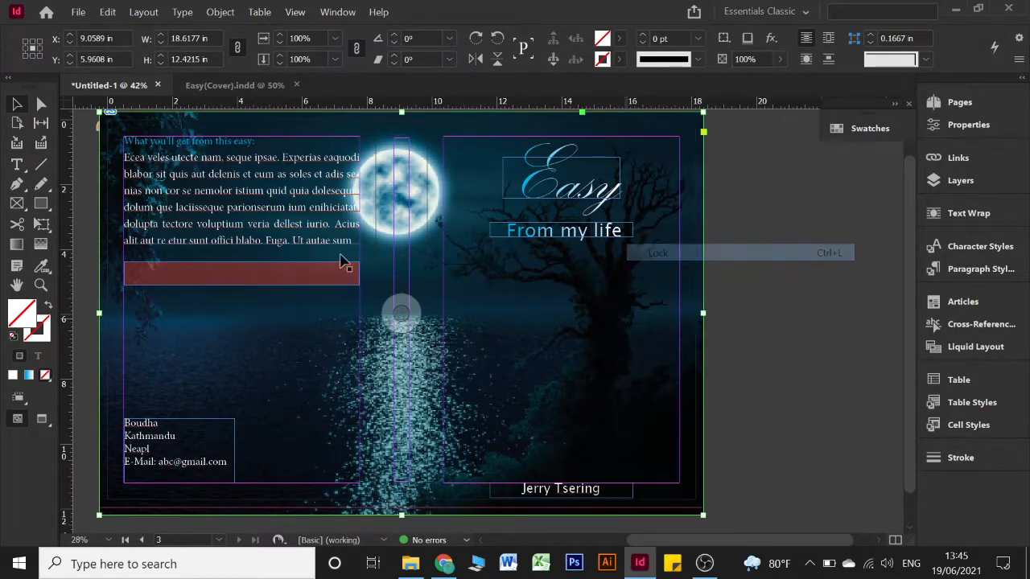
left_click(713, 369)
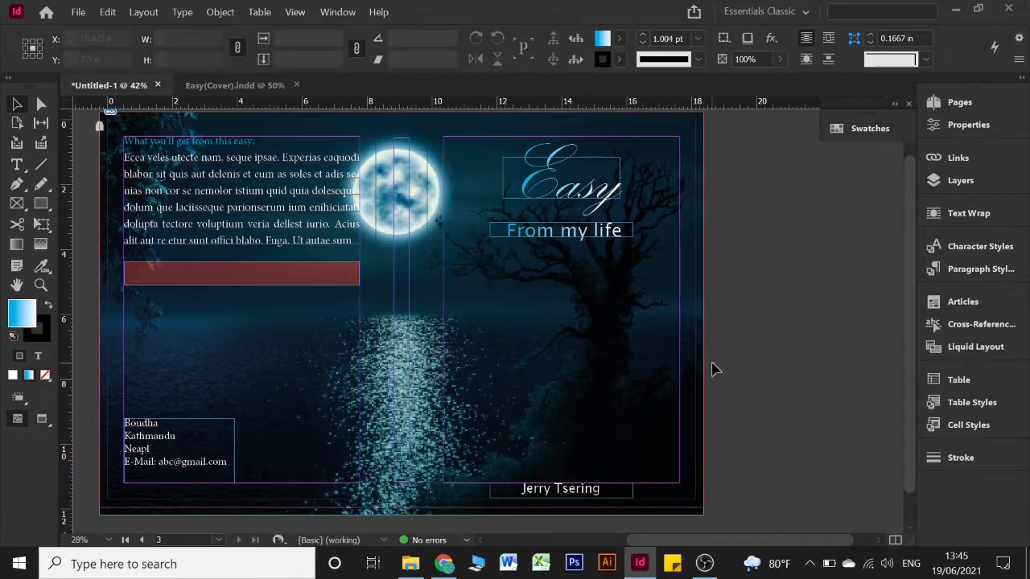
left_click(444, 564)
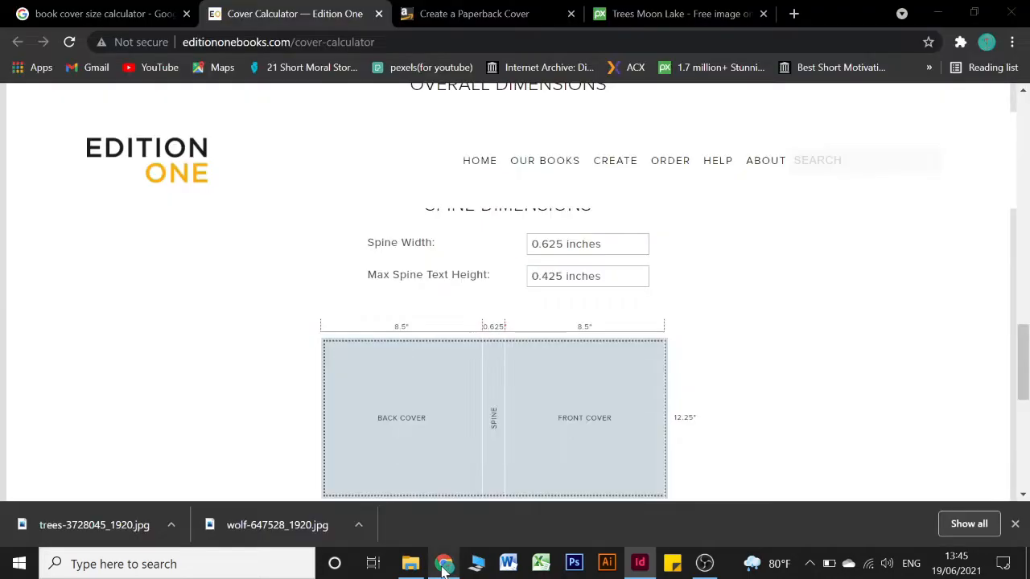
left_click(676, 14)
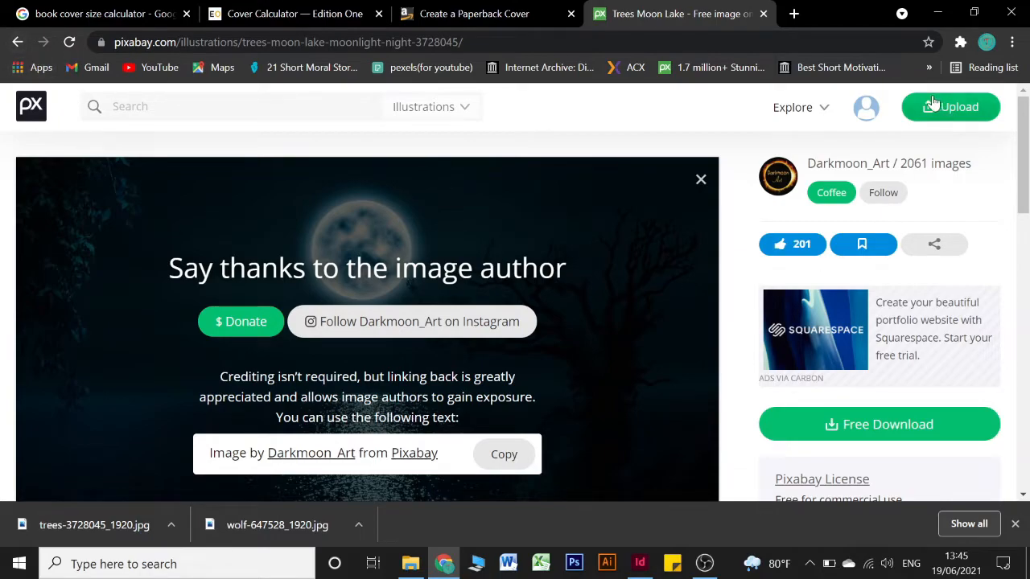
left_click(938, 12)
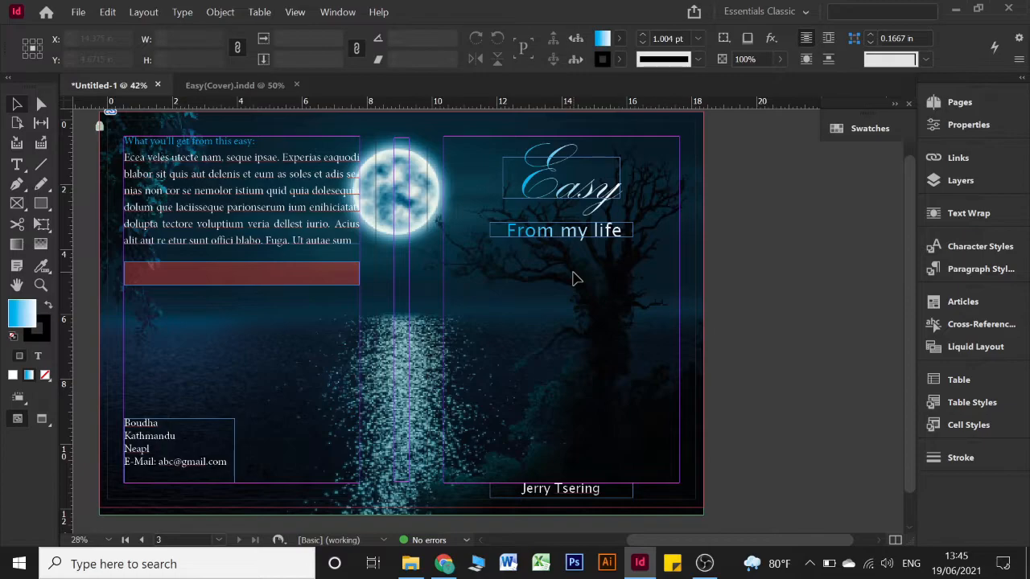
Bring the spread into view and open the Layers panel listing Layer 1, Picture and Colour
scroll(576, 276, "up", 1)
scroll(576, 277, "down", 1)
scroll(576, 277, "left", 2)
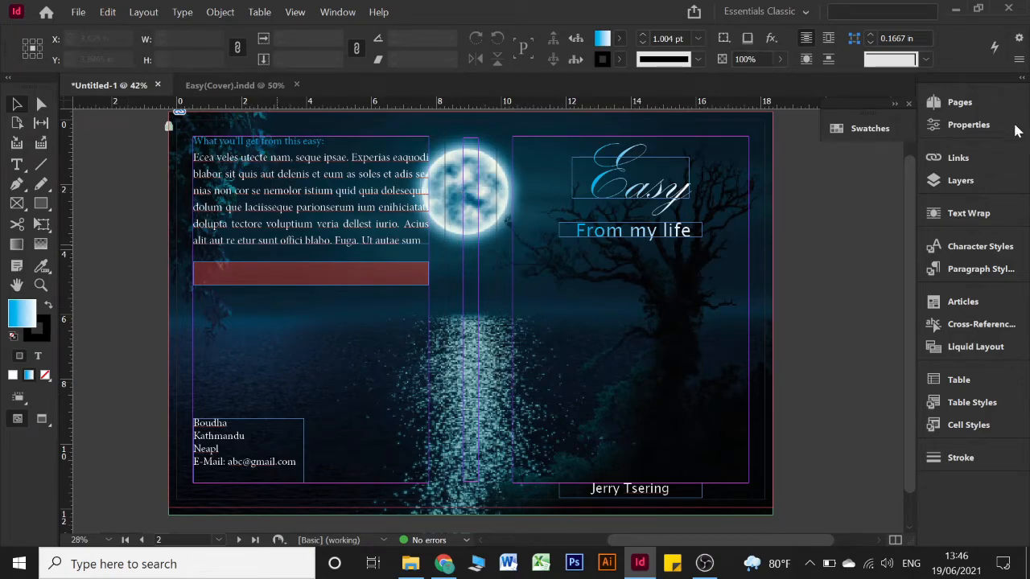
left_click(956, 181)
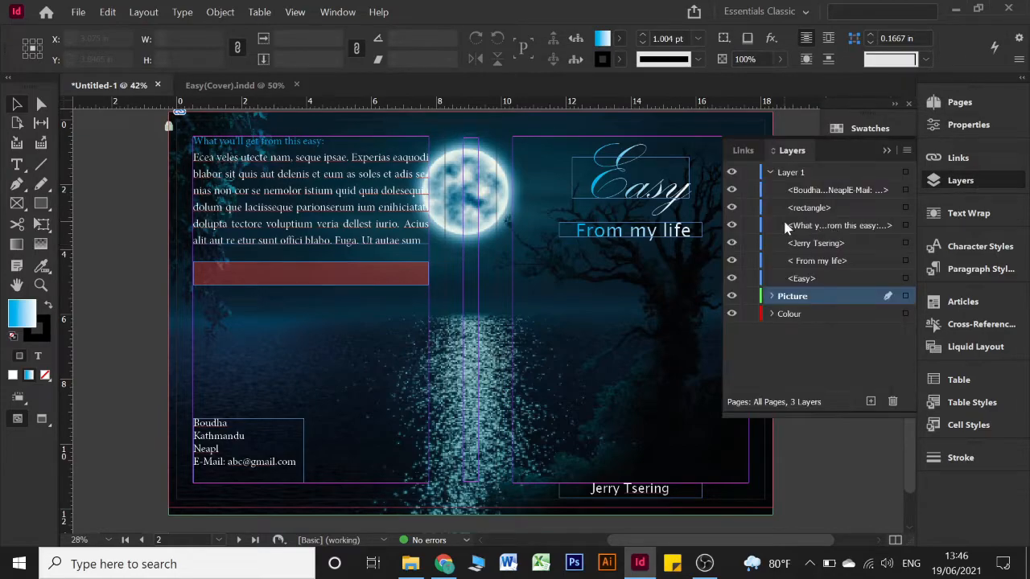
Expand the Picture layer, unlock the trees image and select it
left_click(770, 296)
left_click(749, 315)
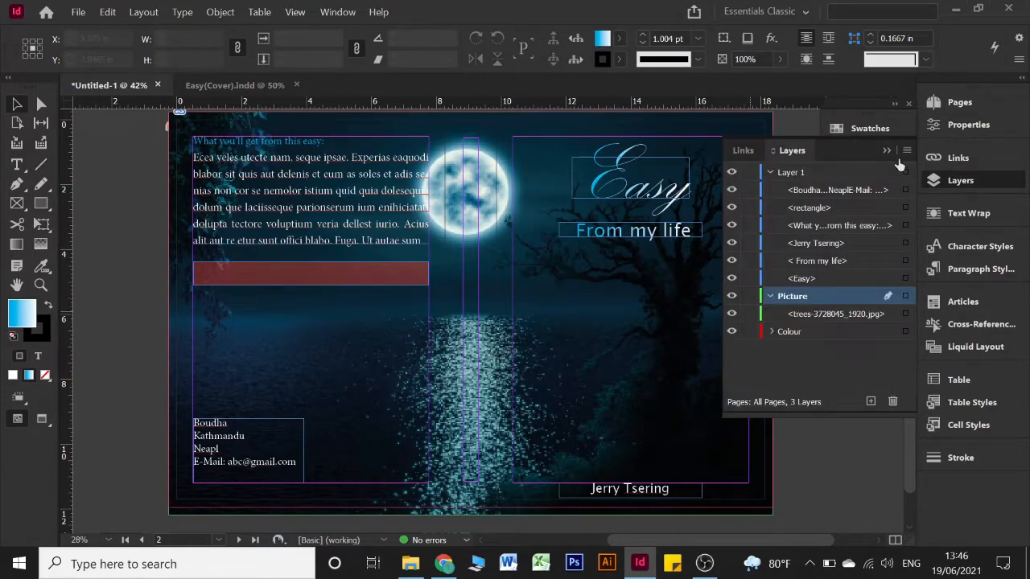
scroll(391, 235, "right", 2)
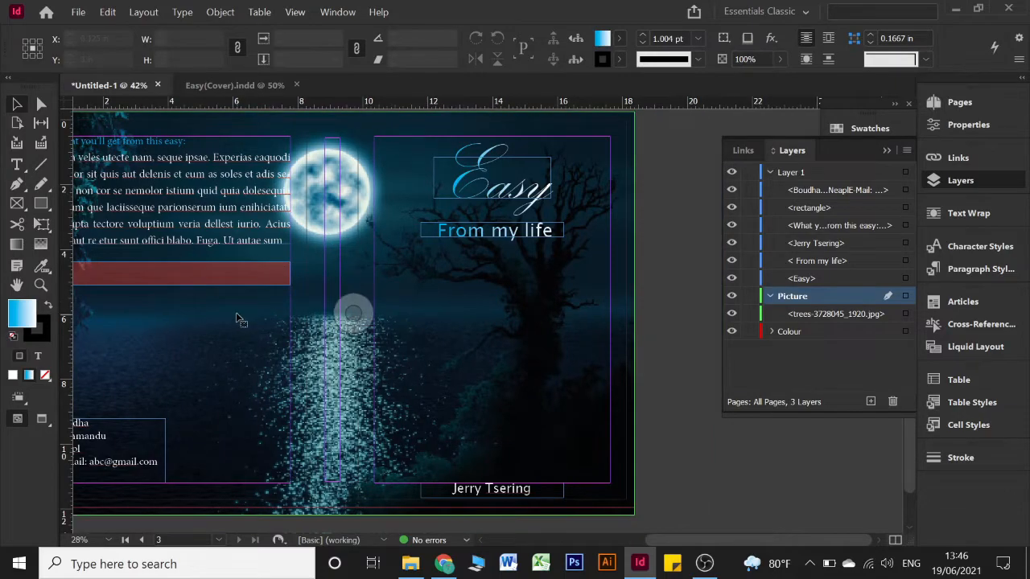
left_click(236, 314)
Crop the tree picture to the front cover only, about 8.52 in wide, then open Place
scroll(236, 314, "left", 1)
scroll(236, 320, "left", 1)
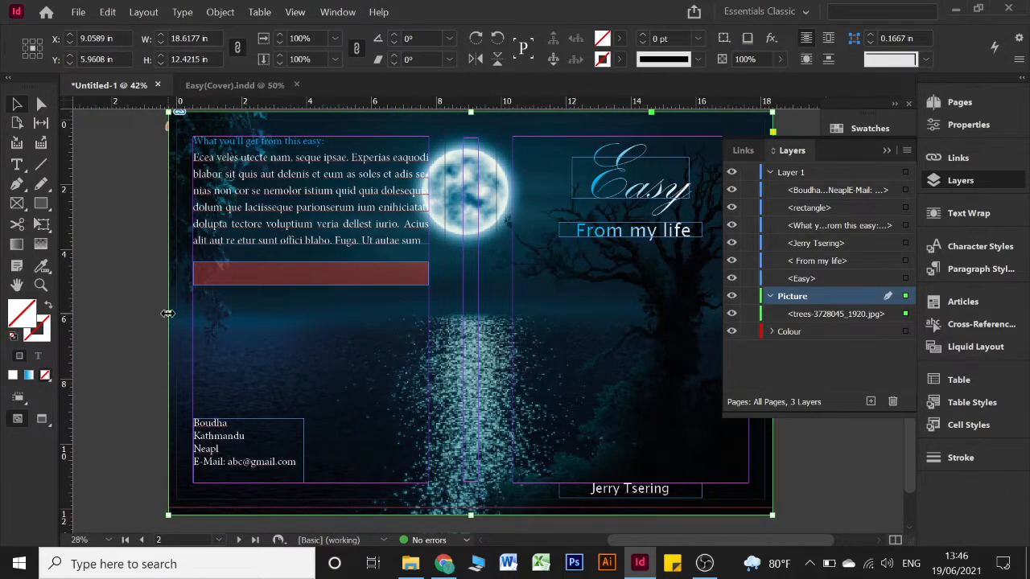
left_click_drag(167, 314, 499, 312)
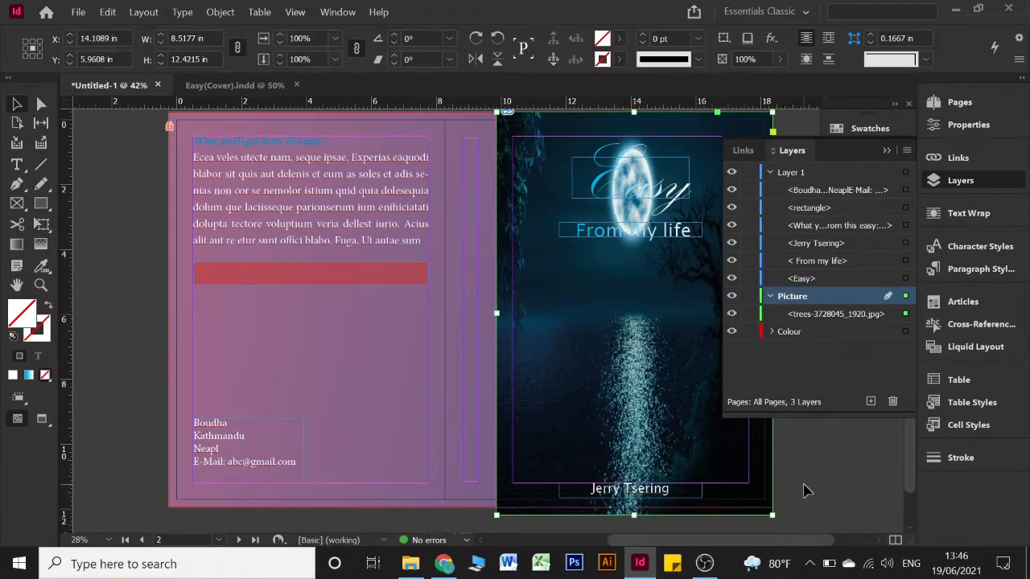
left_click(405, 361)
left_click(407, 361)
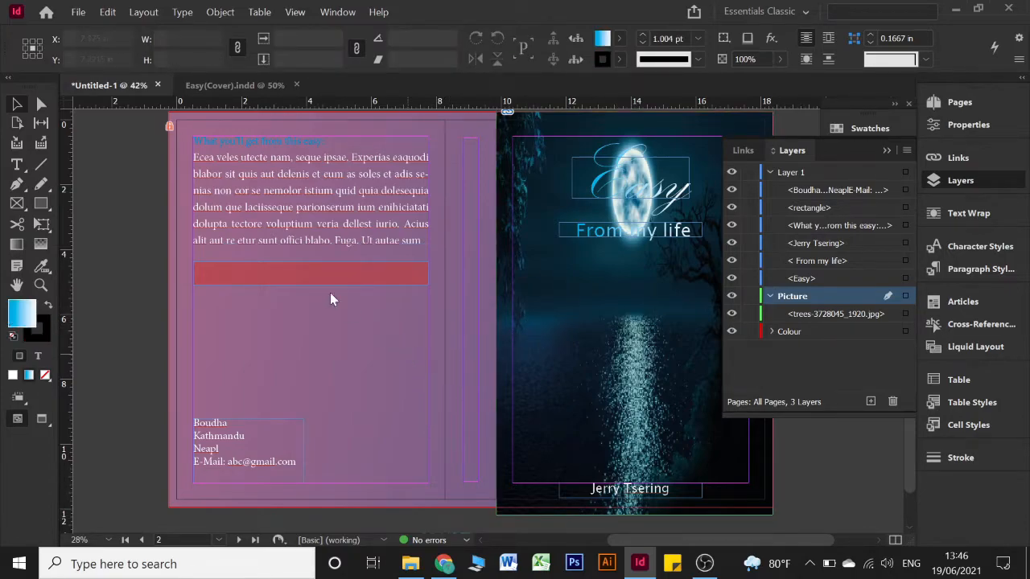
key("ctrl+d")
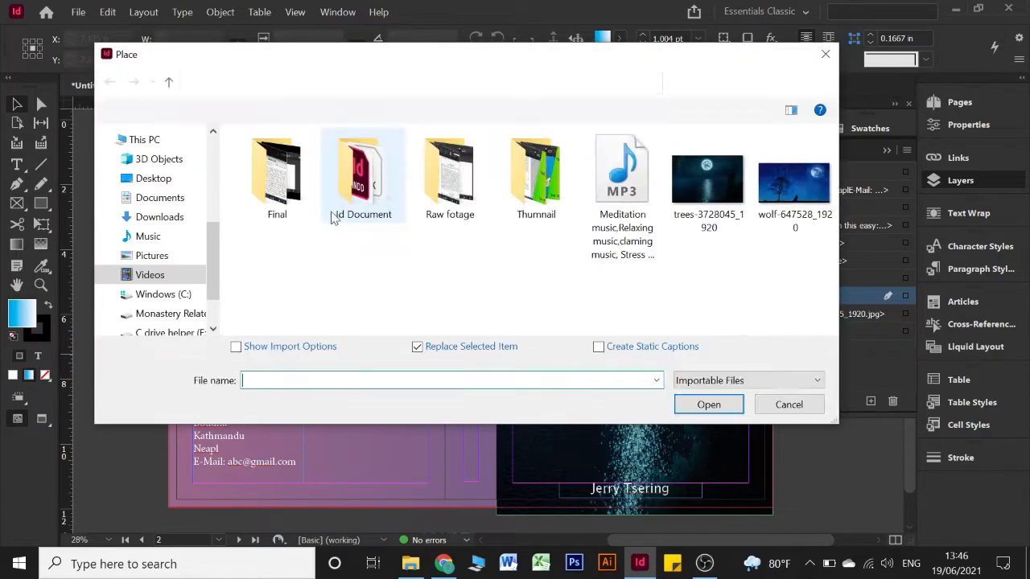
Place the starry wolf image across the whole spread, extending it to about 18.62 × 12.19 in
left_click(795, 183)
left_click(709, 405)
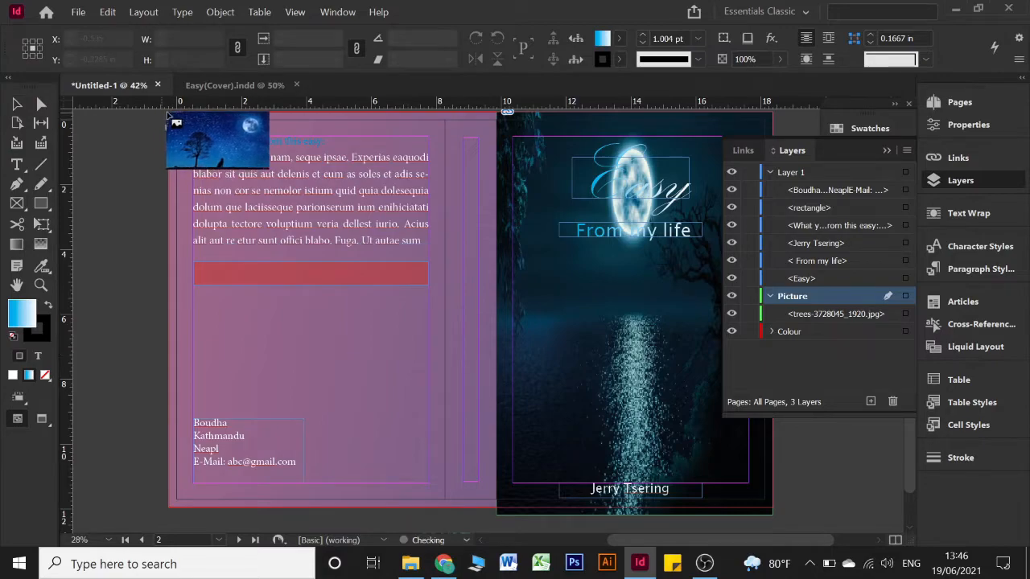
scroll(193, 165, "up", 1)
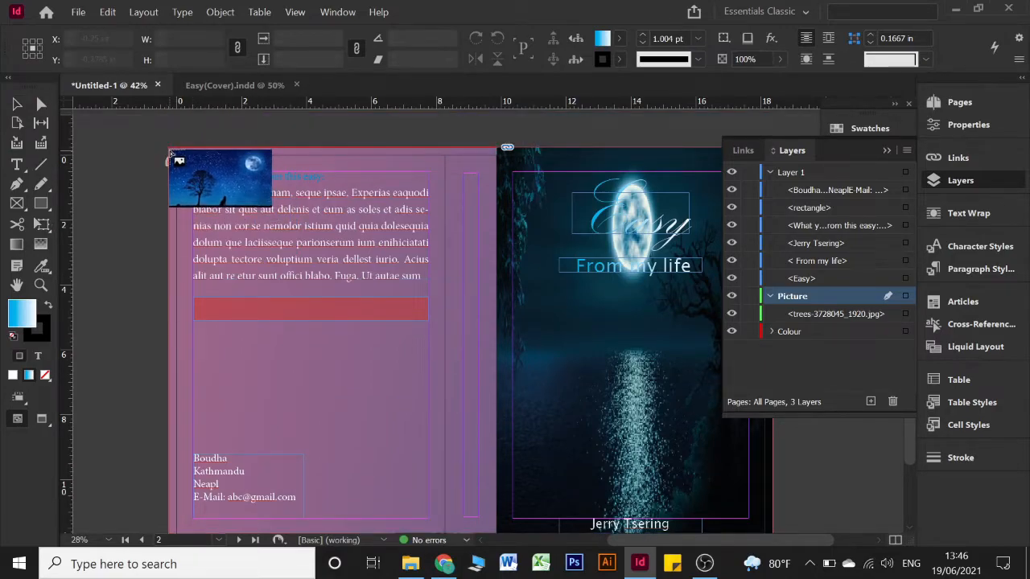
left_click_drag(168, 150, 771, 505)
scroll(453, 363, "down", 1)
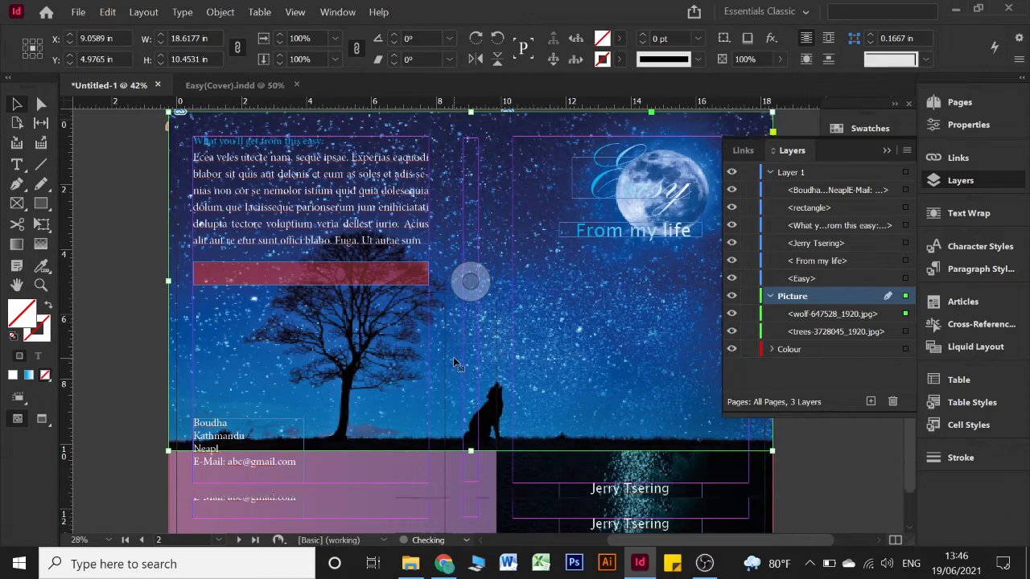
scroll(455, 363, "down", 1)
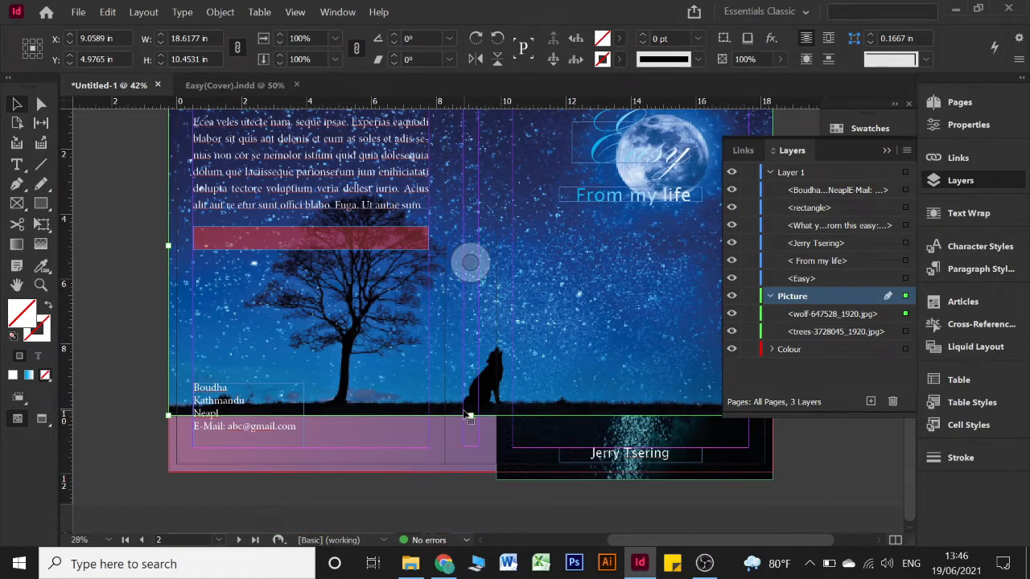
left_click_drag(471, 415, 470, 475)
scroll(621, 406, "up", 1)
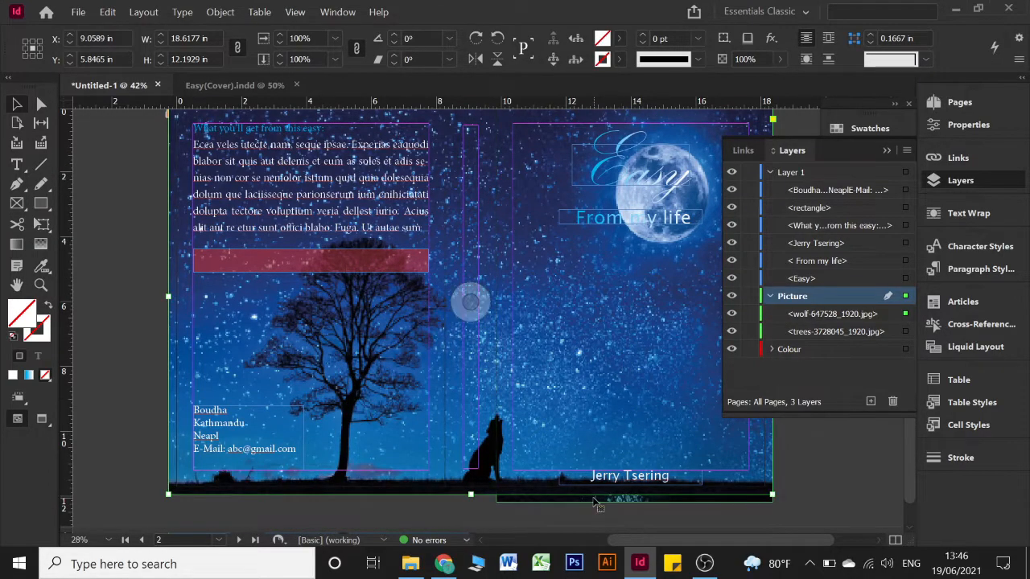
Clear the small trees image, lock the Picture layer and close the Layers panel
left_click(593, 502)
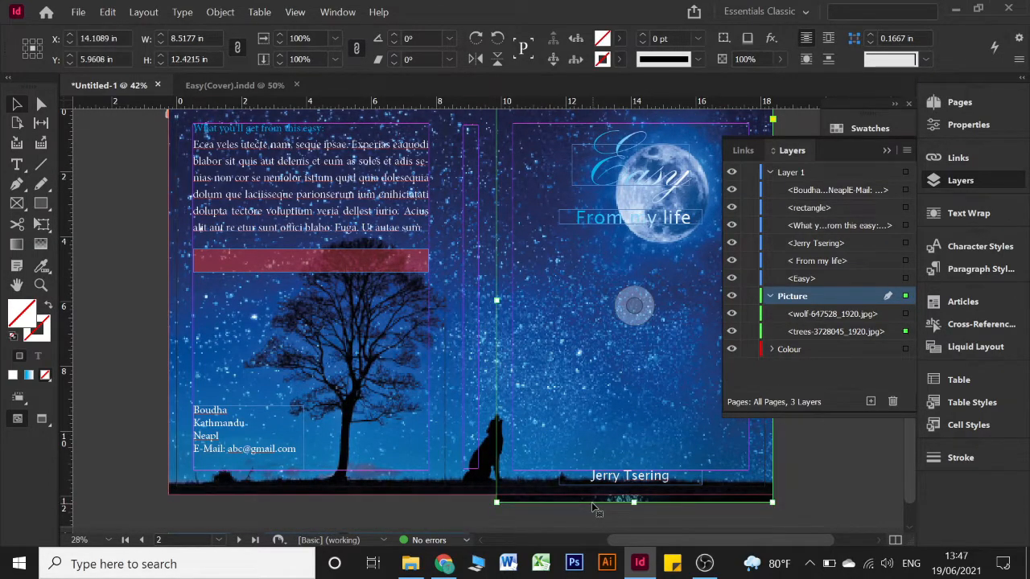
left_click(594, 509)
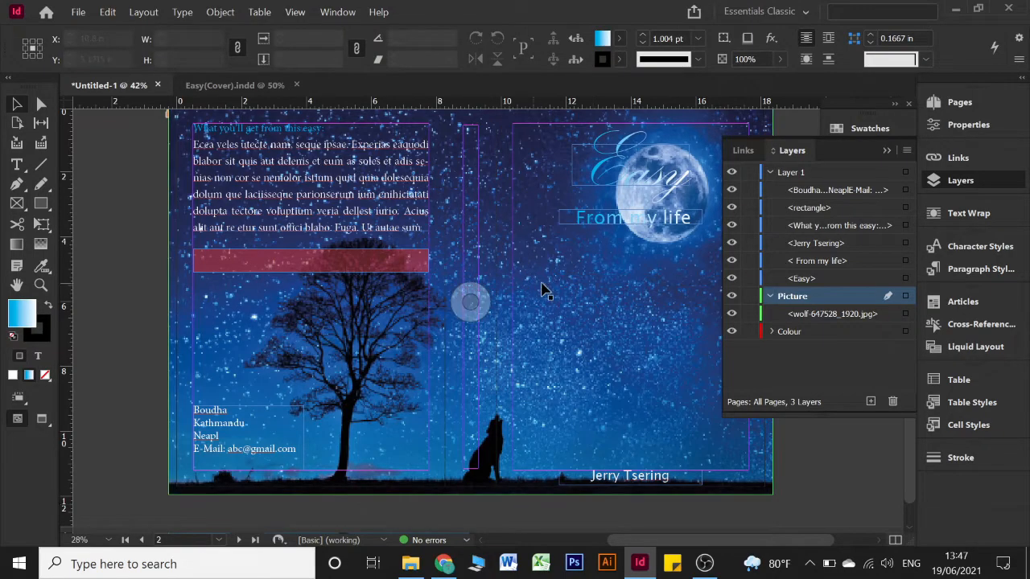
scroll(544, 291, "up", 1)
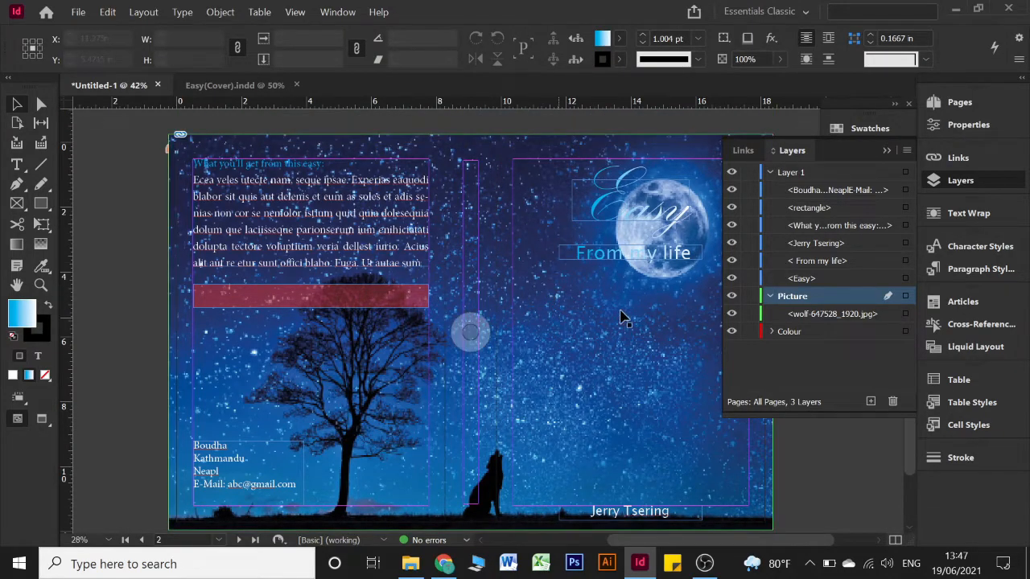
left_click(749, 296)
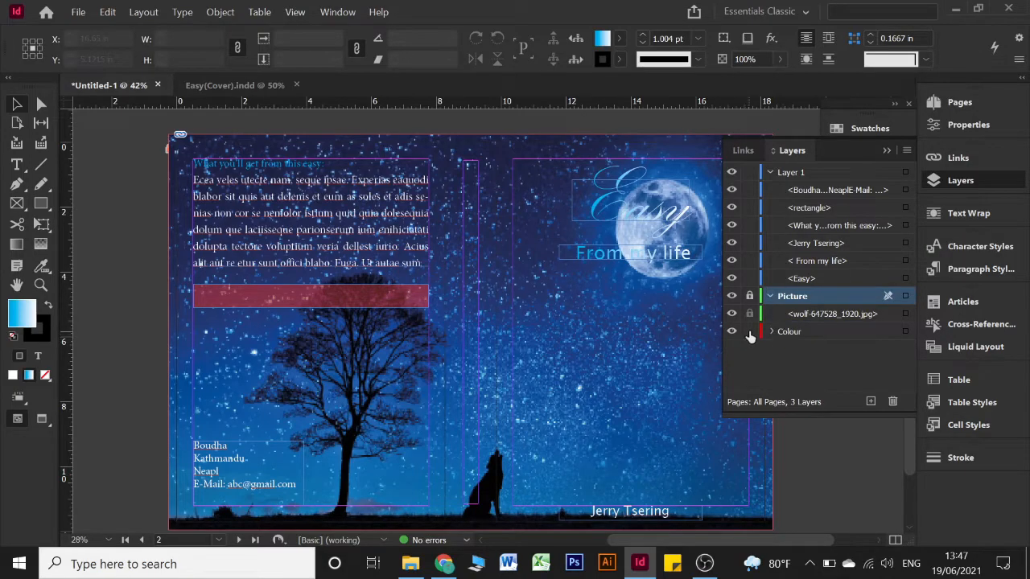
left_click(887, 150)
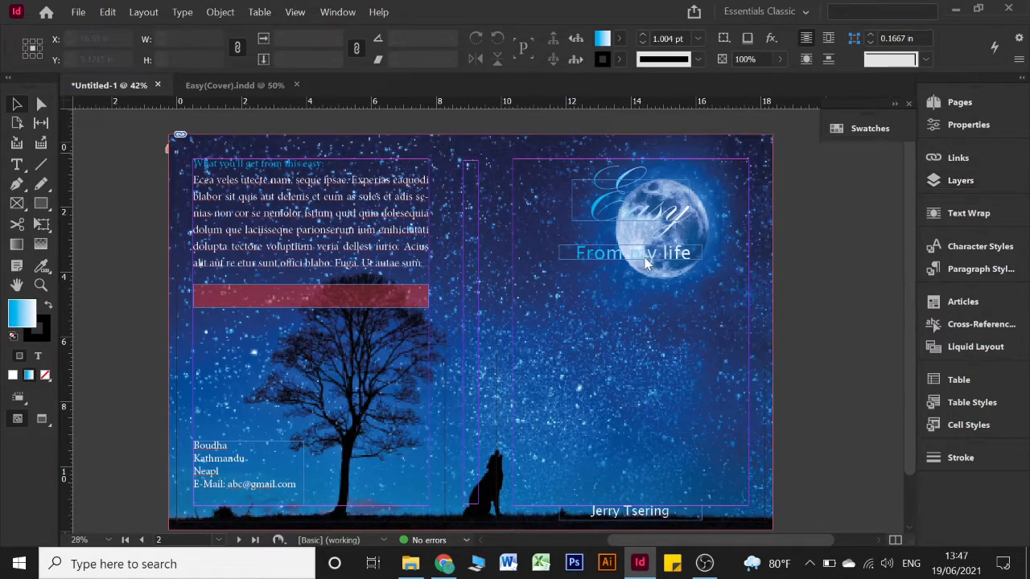
Check the 'From my life' frame, then open the Place dialog on the Indesign Nepali folder
scroll(611, 337, "down", 1)
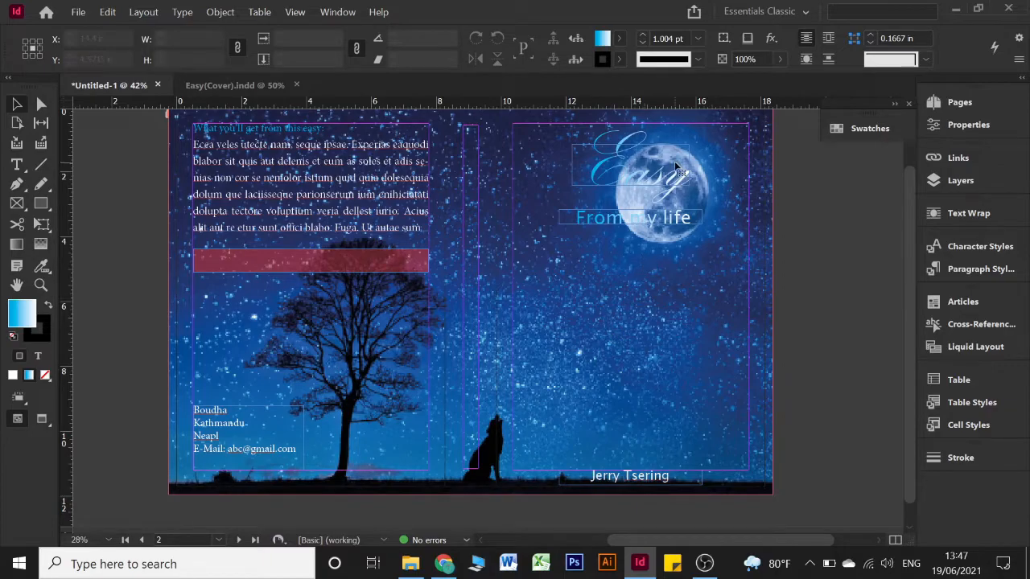
left_click(634, 219)
left_click(631, 307)
key("ctrl+d")
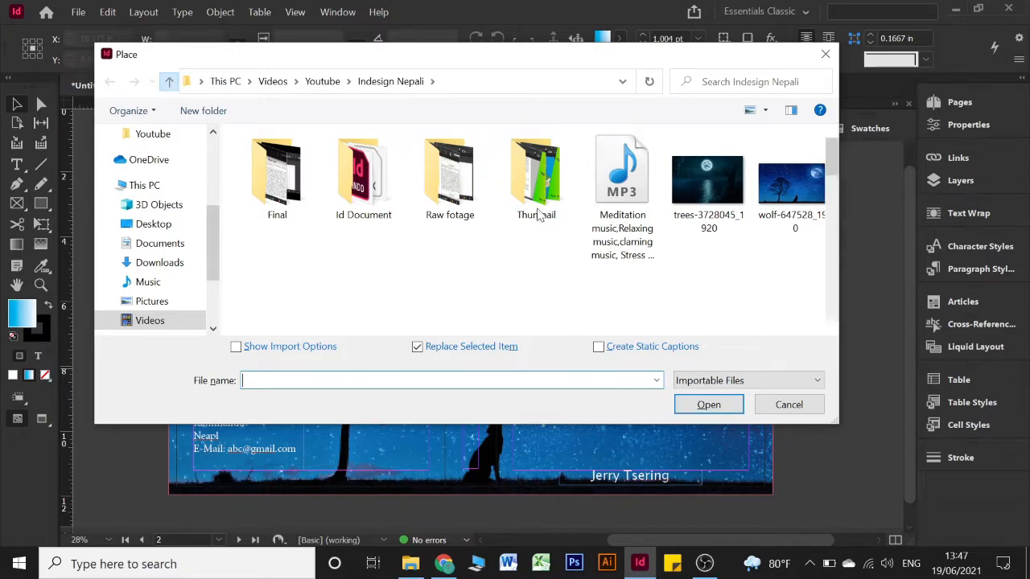
From the Youtube folder, load the Jerry logo-05 shield crest JPG for placing
key("alt+Up")
scroll(563, 224, "down", 5)
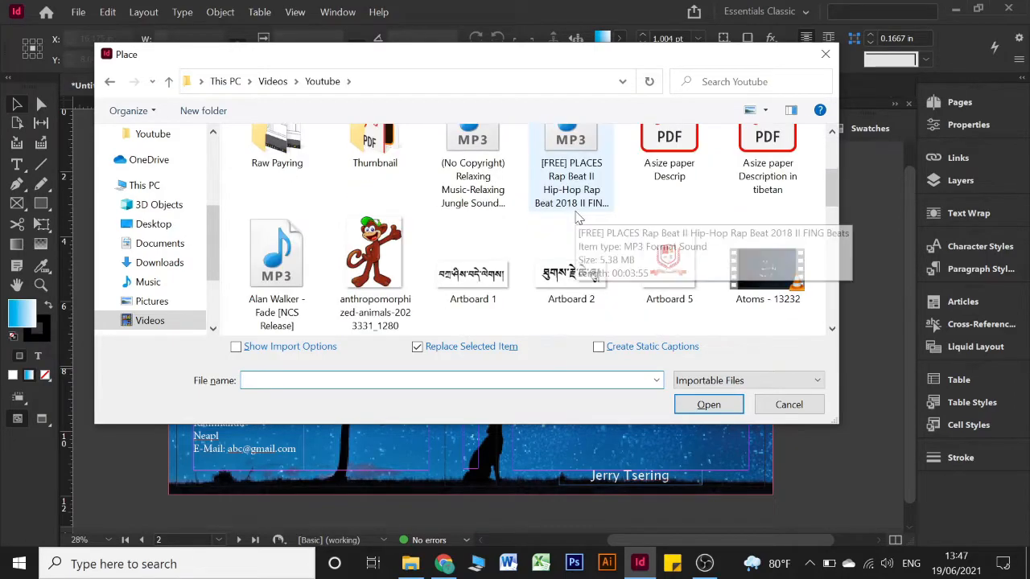
scroll(507, 232, "down", 3)
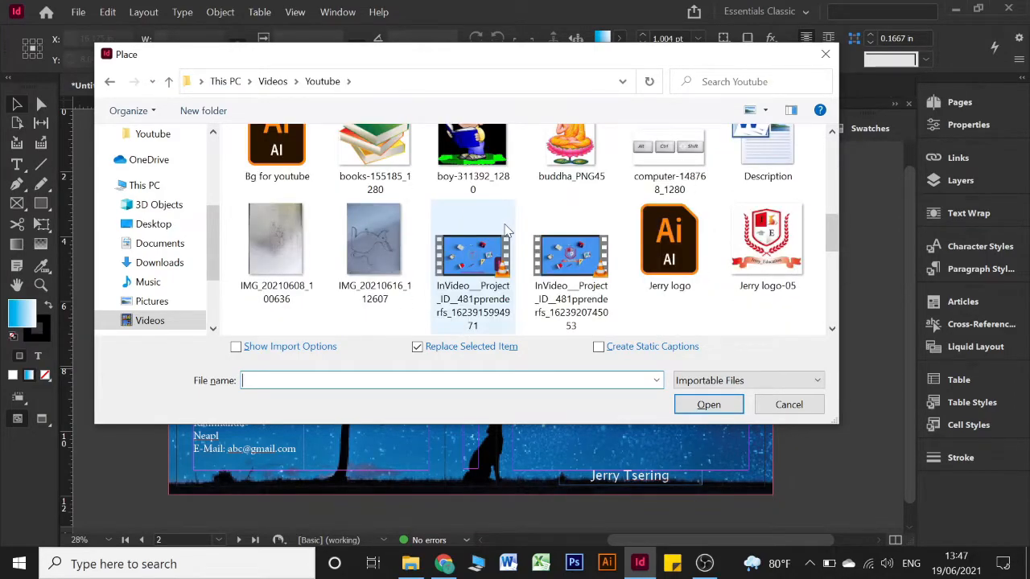
scroll(507, 232, "down", 2)
scroll(507, 231, "down", 2)
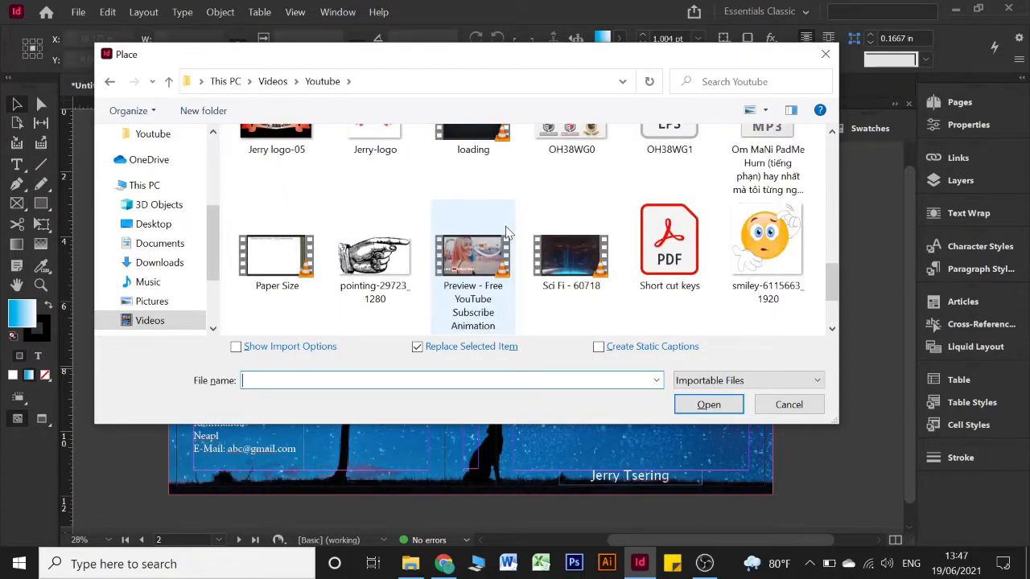
scroll(507, 232, "down", 2)
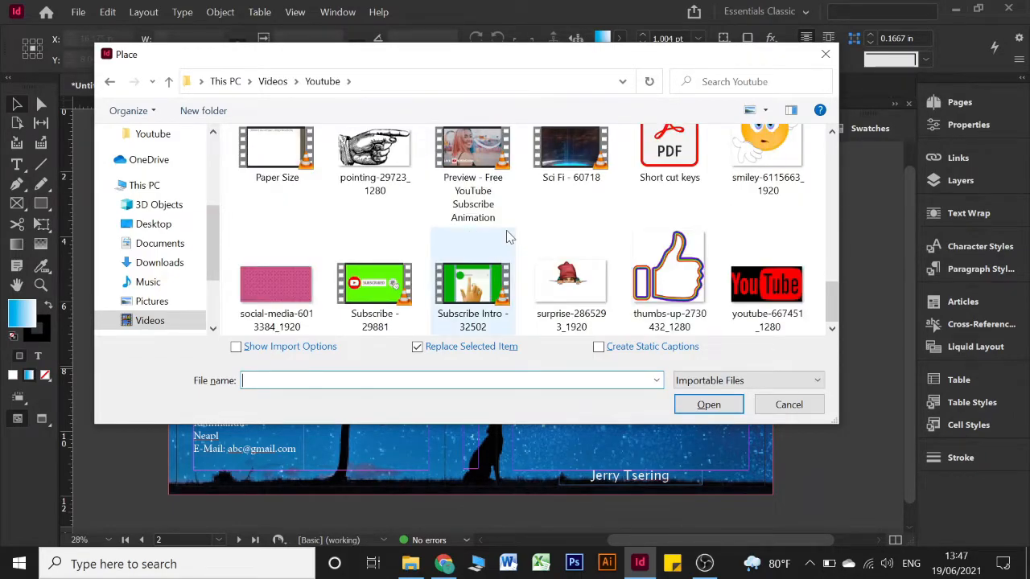
scroll(507, 237, "up", 4)
scroll(507, 233, "up", 2)
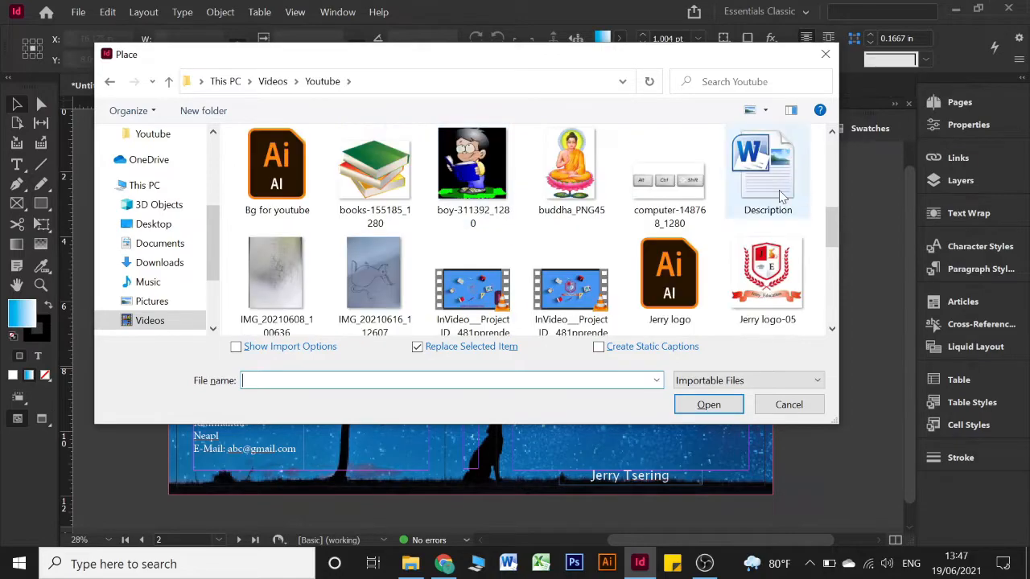
left_click(775, 277)
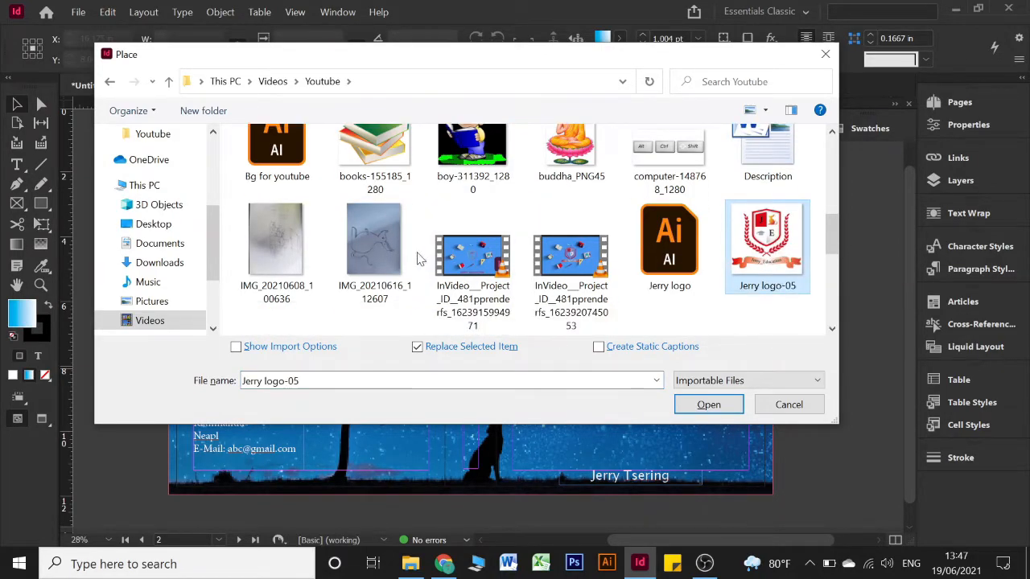
scroll(378, 241, "down", 3)
left_click(304, 253)
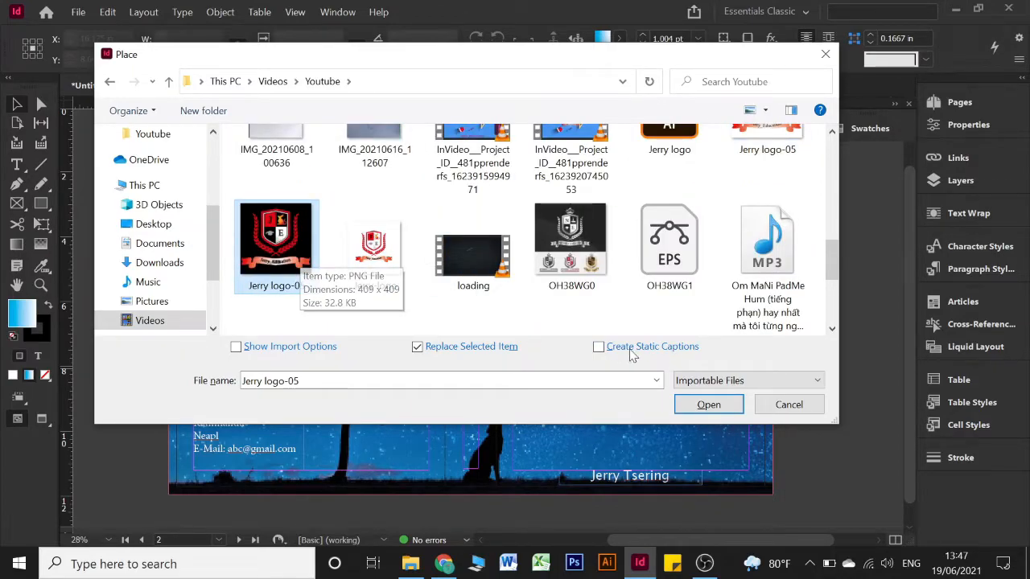
left_click(709, 406)
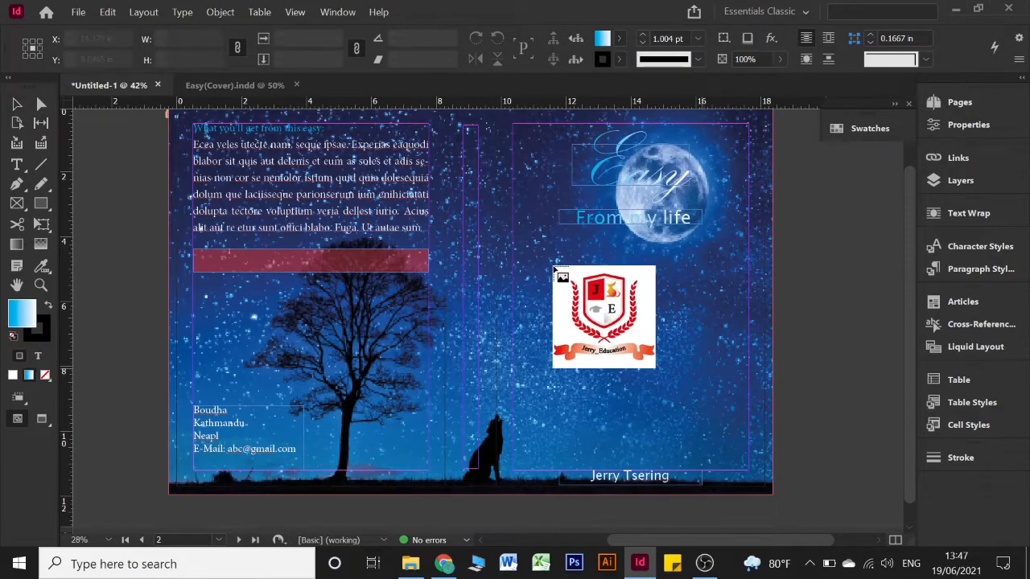
Place the crest logo about 4.85 in square below the subtitle, enable High Quality Display, nudge it right
mouse_move(554, 265)
left_mouse_down()
mouse_move(741, 418)
mouse_move(711, 415)
left_mouse_up()
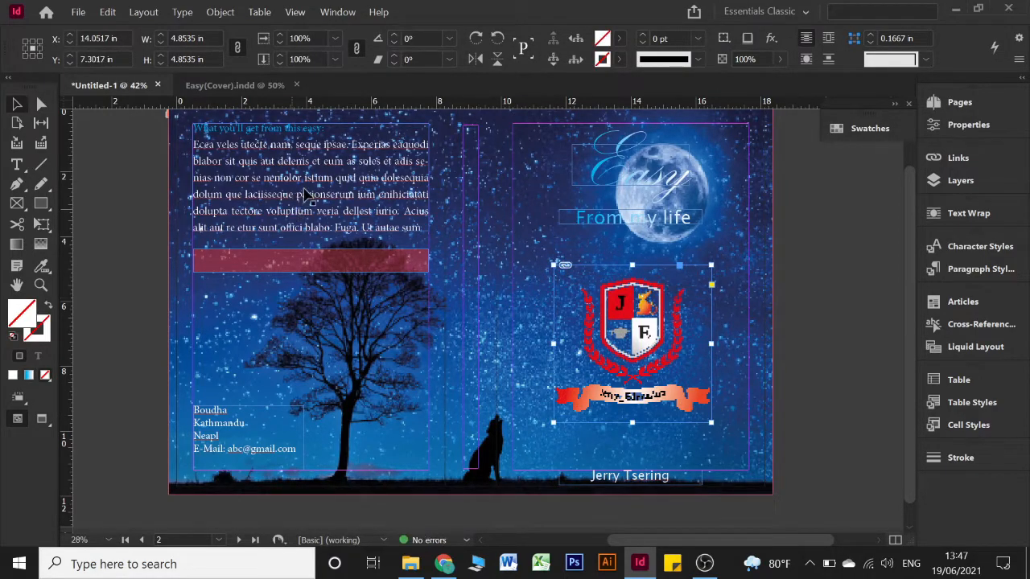
left_click(788, 288)
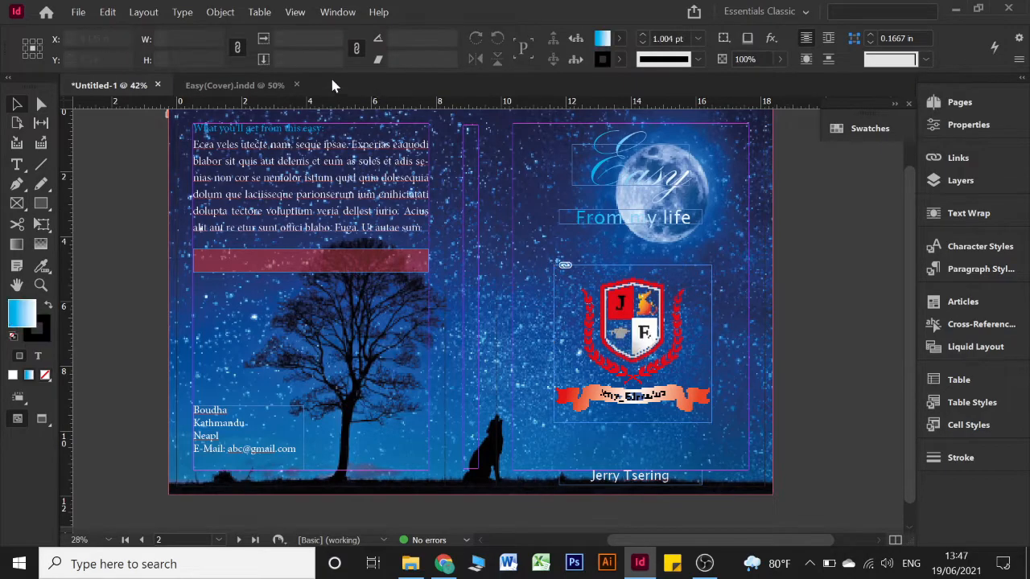
left_click(294, 12)
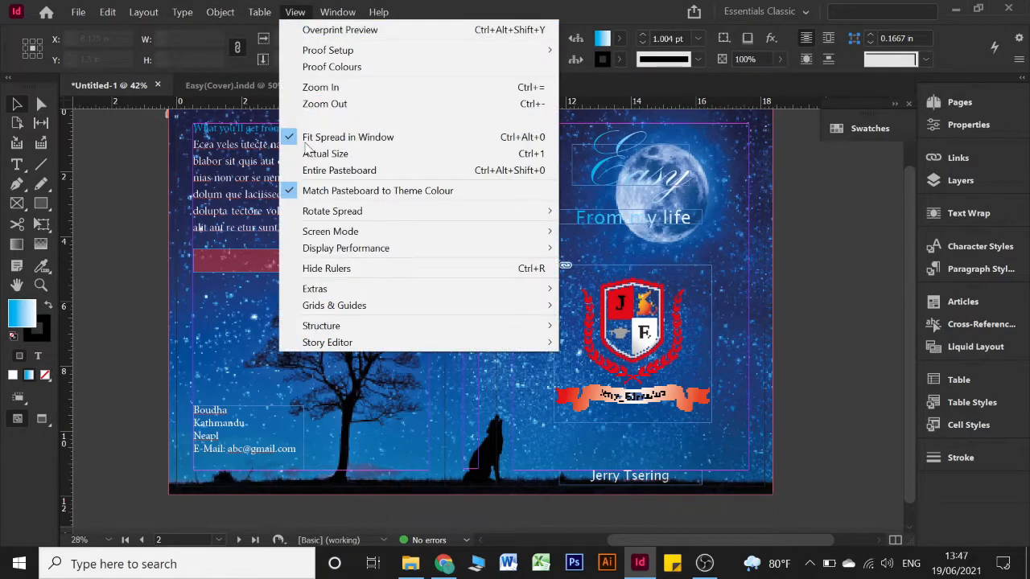
mouse_move(338, 249)
left_click(596, 281)
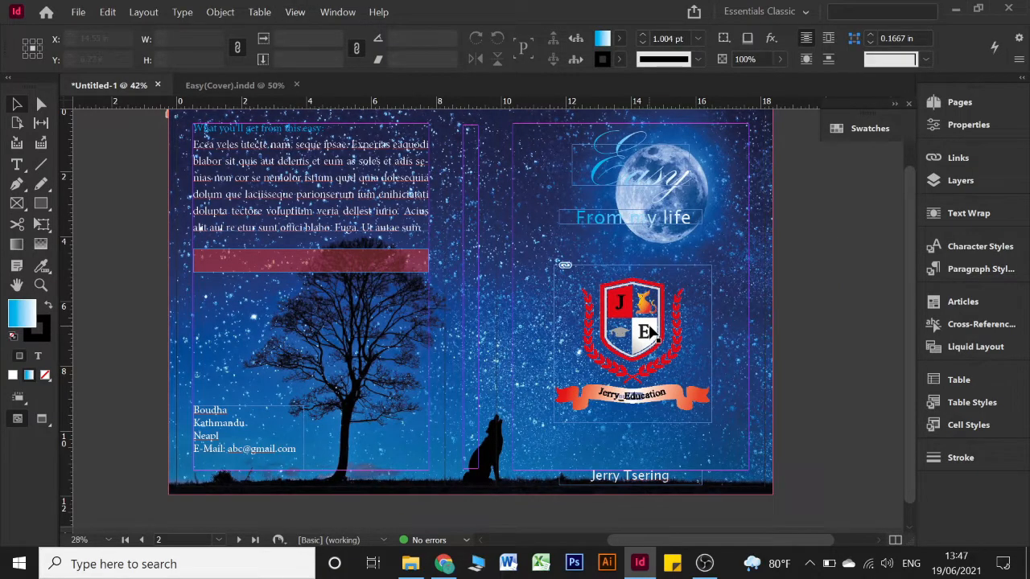
left_click_drag(656, 330, 661, 330)
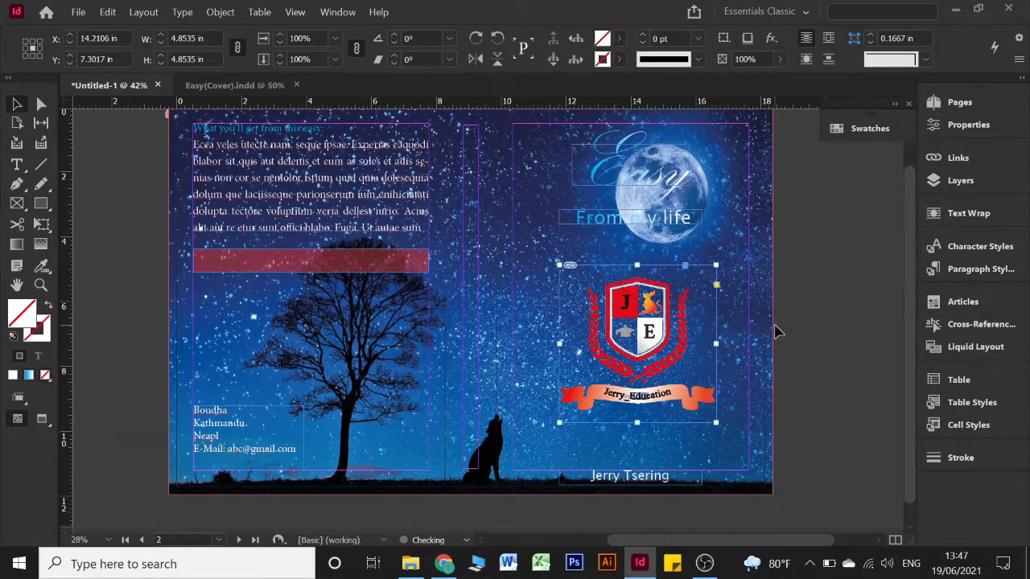
left_click(801, 328)
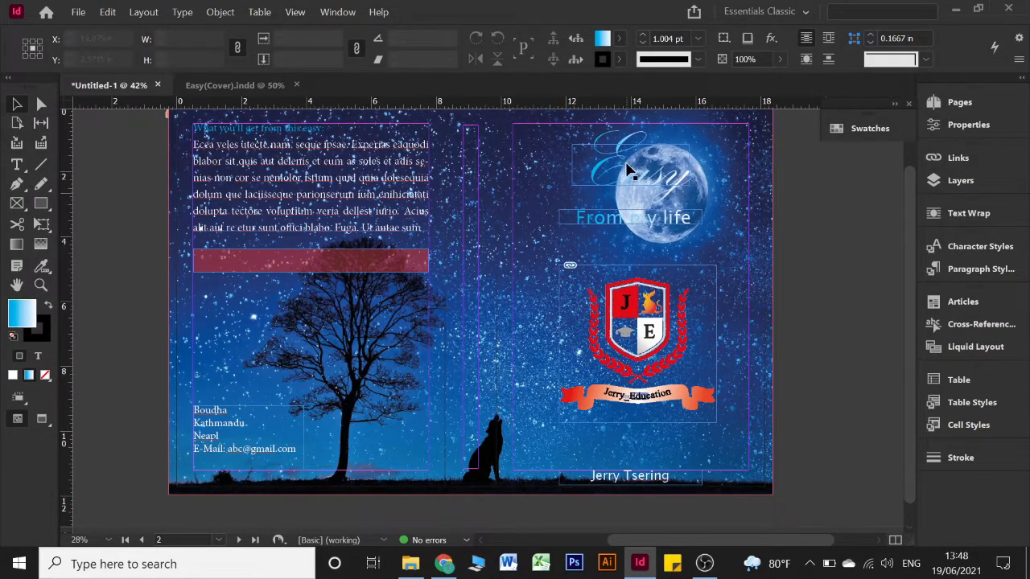
Edit the Text gradient swatch so its start stop is yellow and its end stop green
left_click(881, 132)
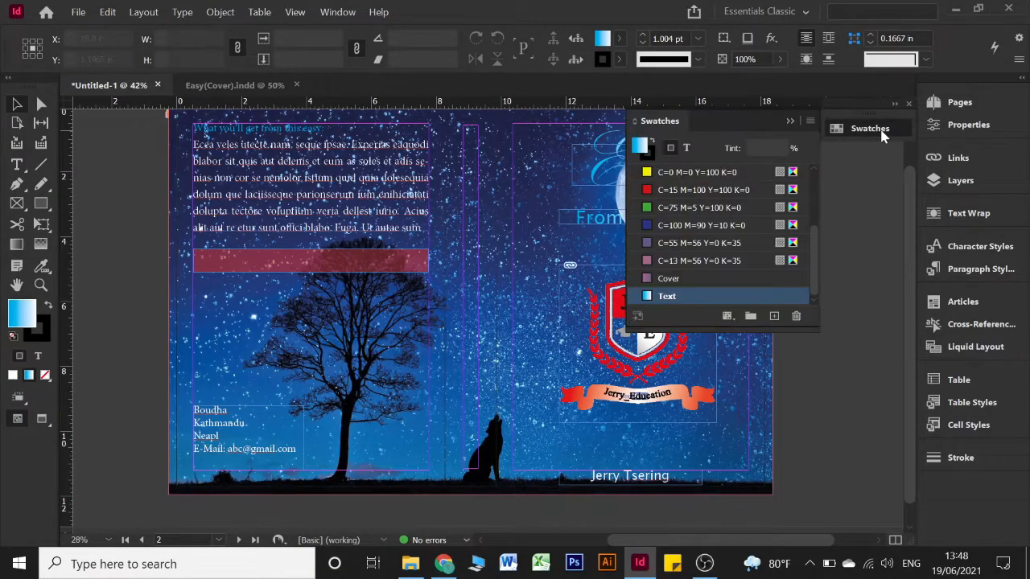
double_click(710, 297)
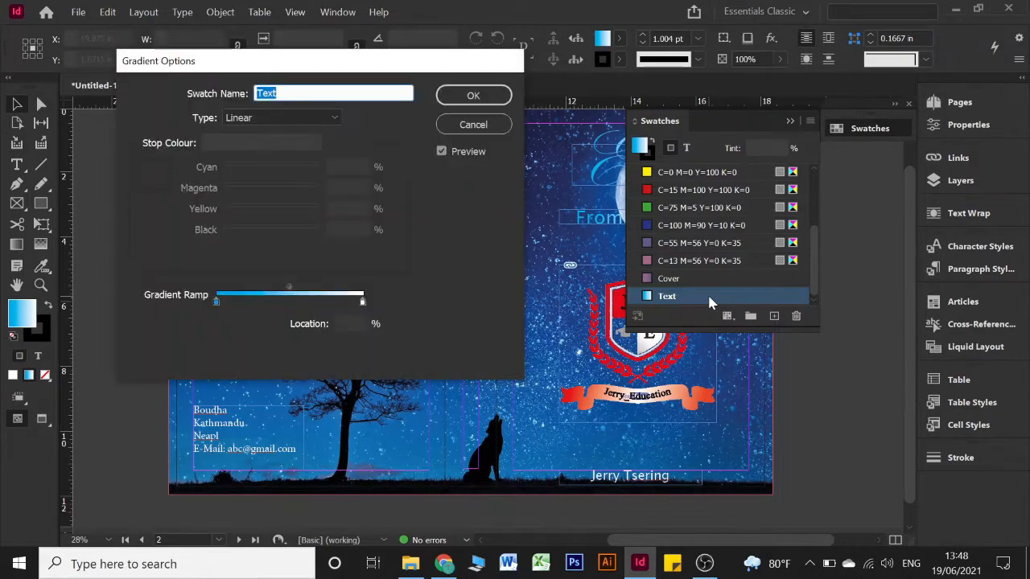
left_click(217, 304)
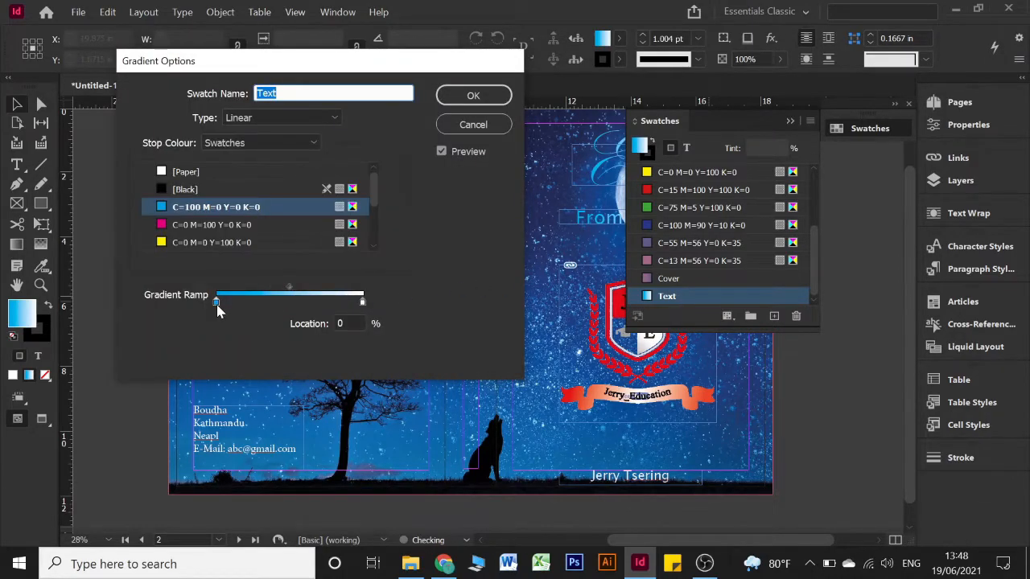
left_click(213, 242)
left_click(362, 302)
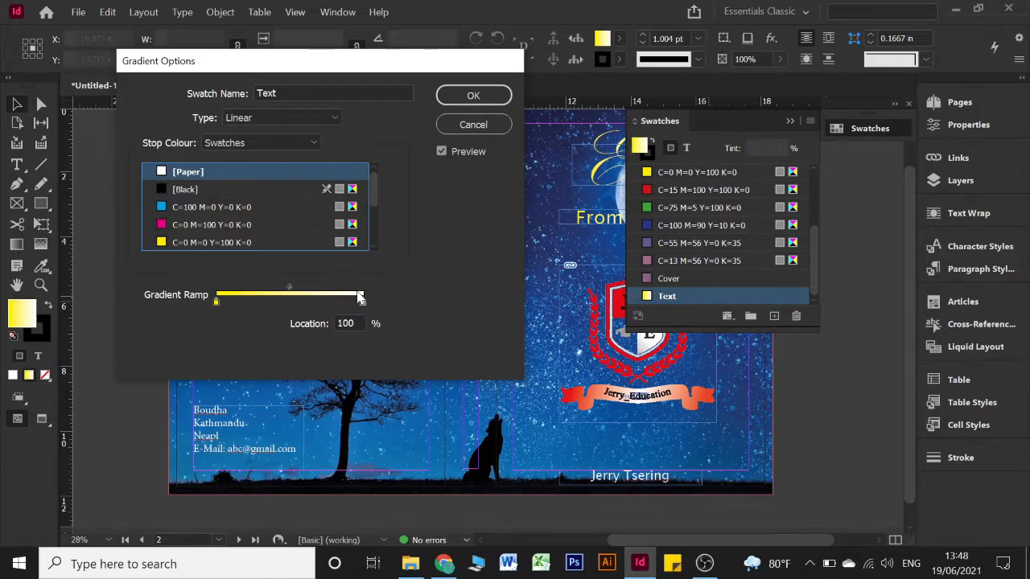
left_click(214, 207)
scroll(210, 235, "down", 3)
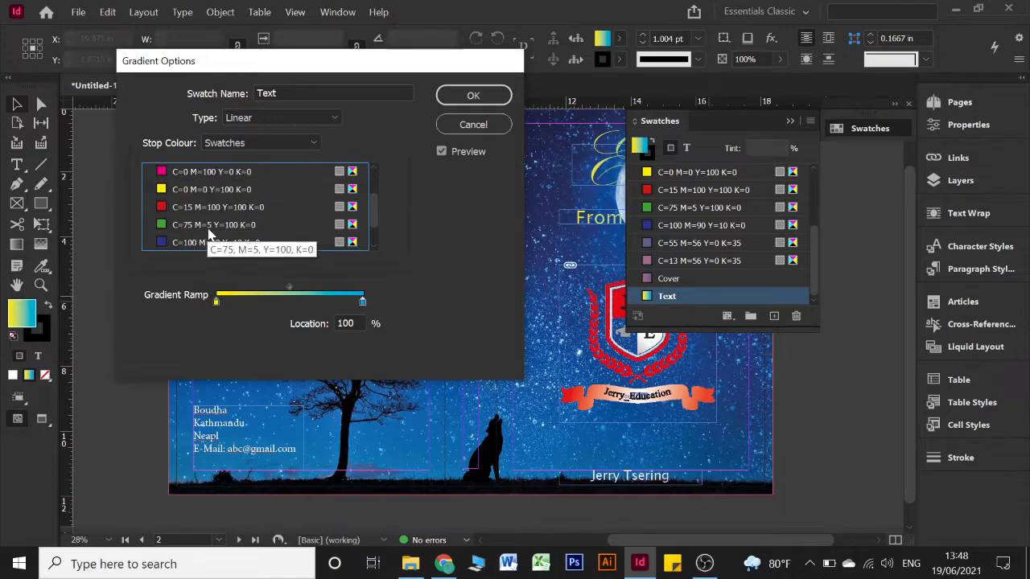
left_click(208, 225)
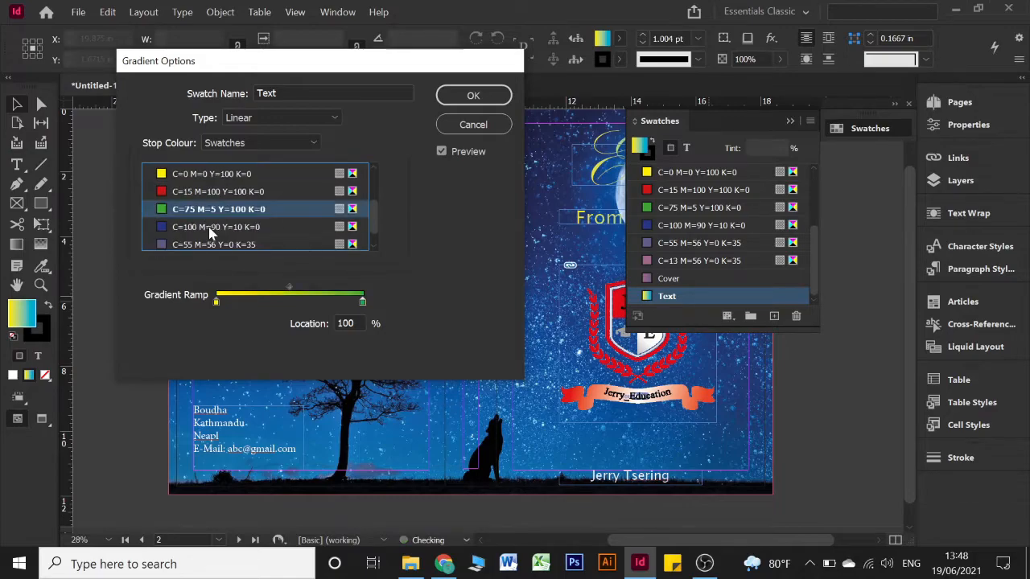
Add a middle stop using the purple C=100 M=90 Y=10 K=0 swatch at 53.66% and confirm
left_click(286, 302)
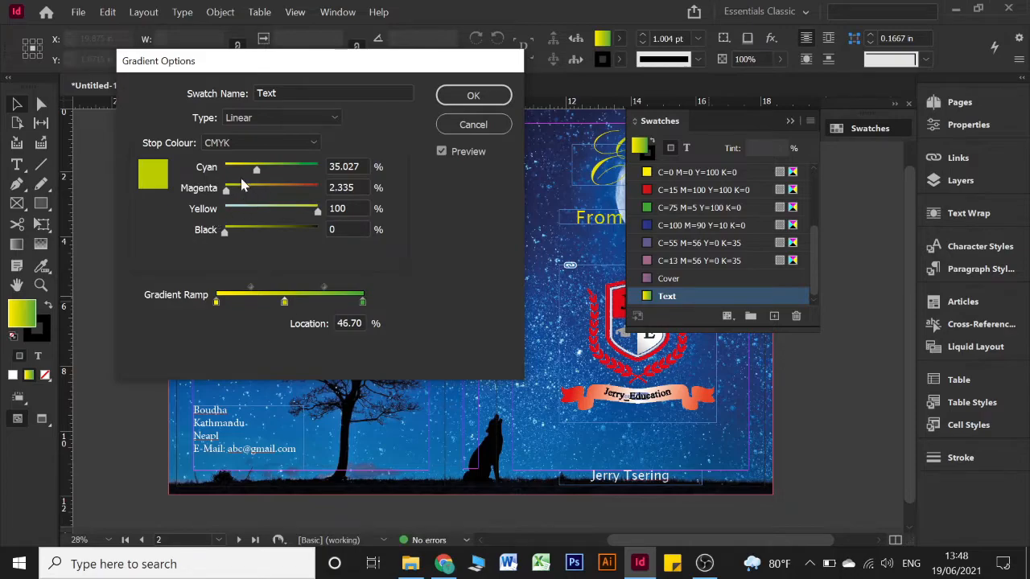
left_click(249, 146)
left_click(225, 227)
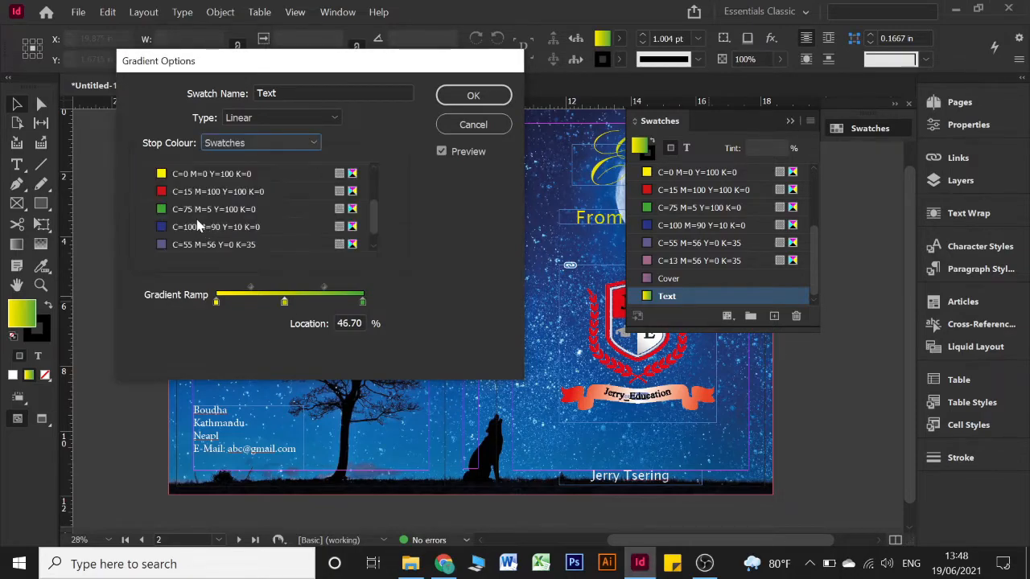
left_click(191, 245)
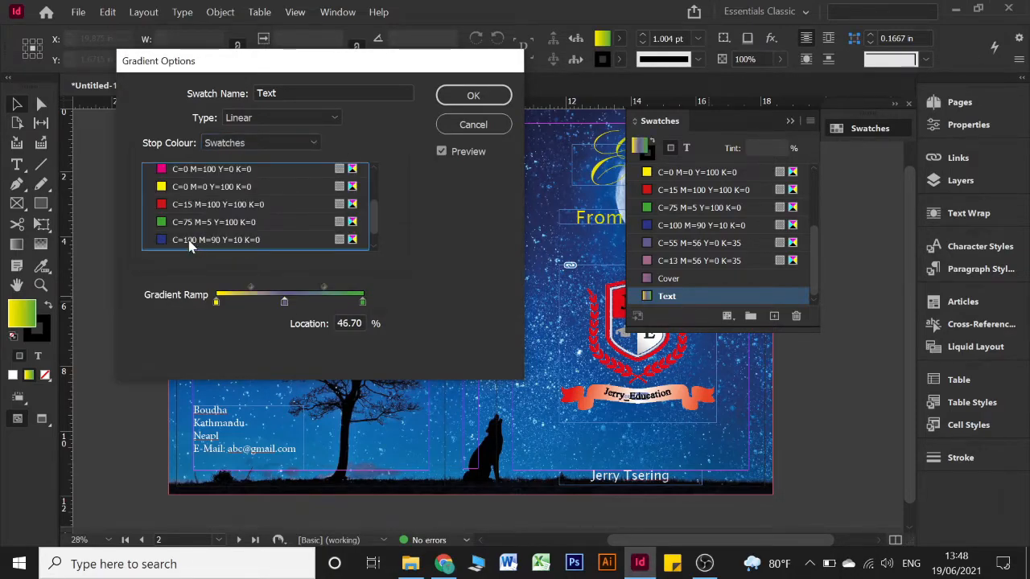
left_click_drag(286, 304, 295, 306)
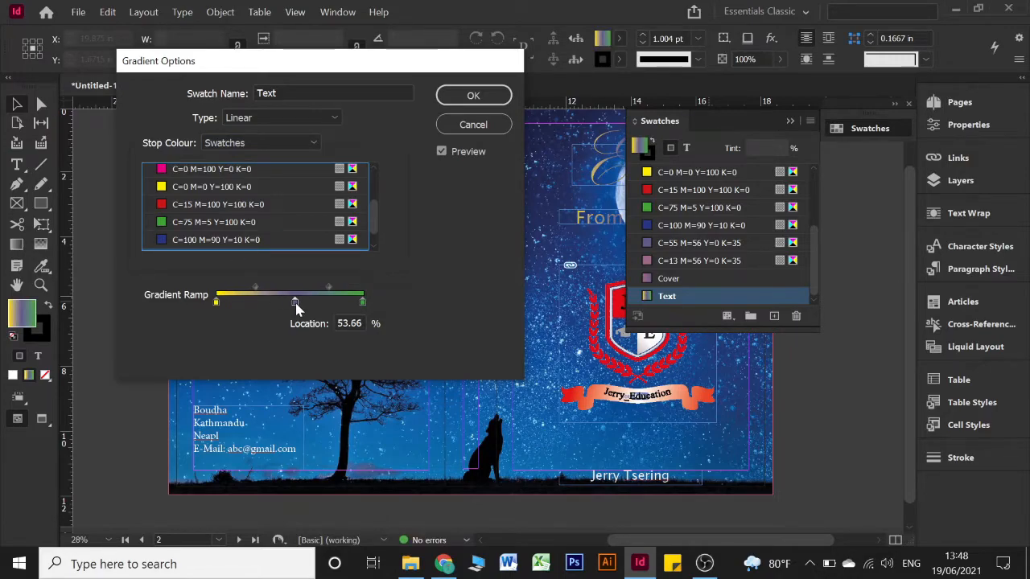
left_click(483, 102)
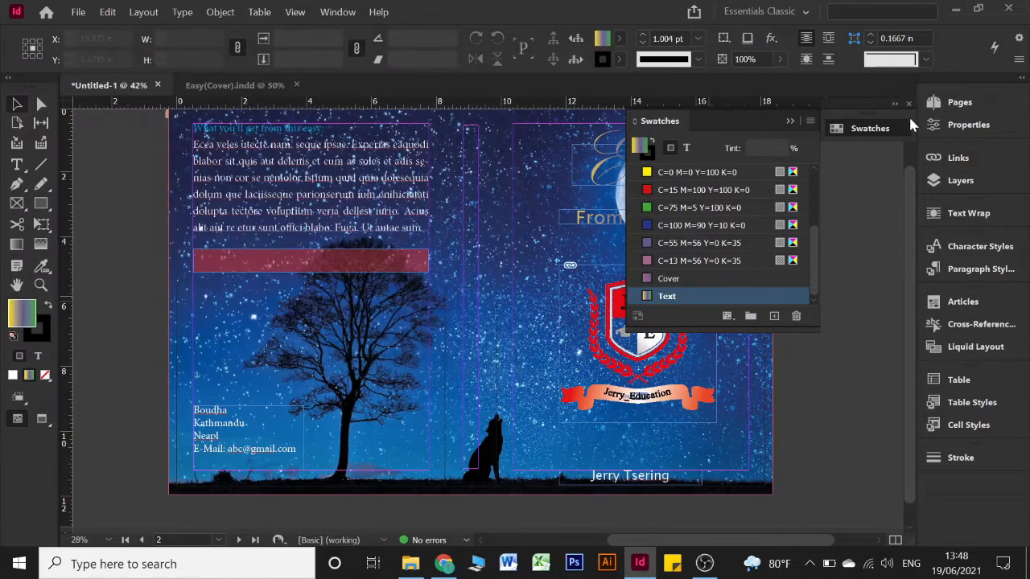
Try filling the Easy title frame with the gradient, then undo the unwanted frame fill
left_click(791, 122)
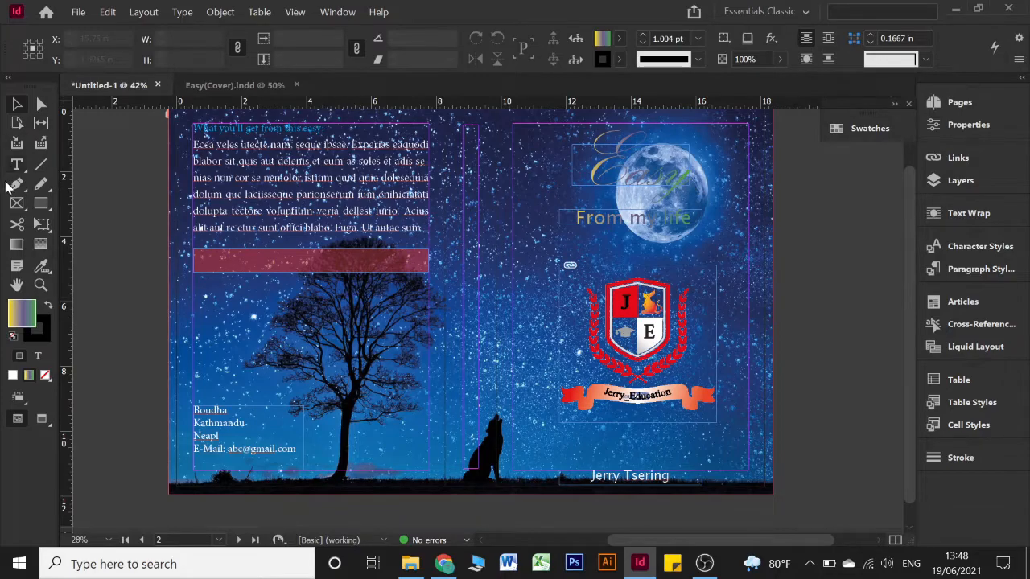
left_click(14, 245)
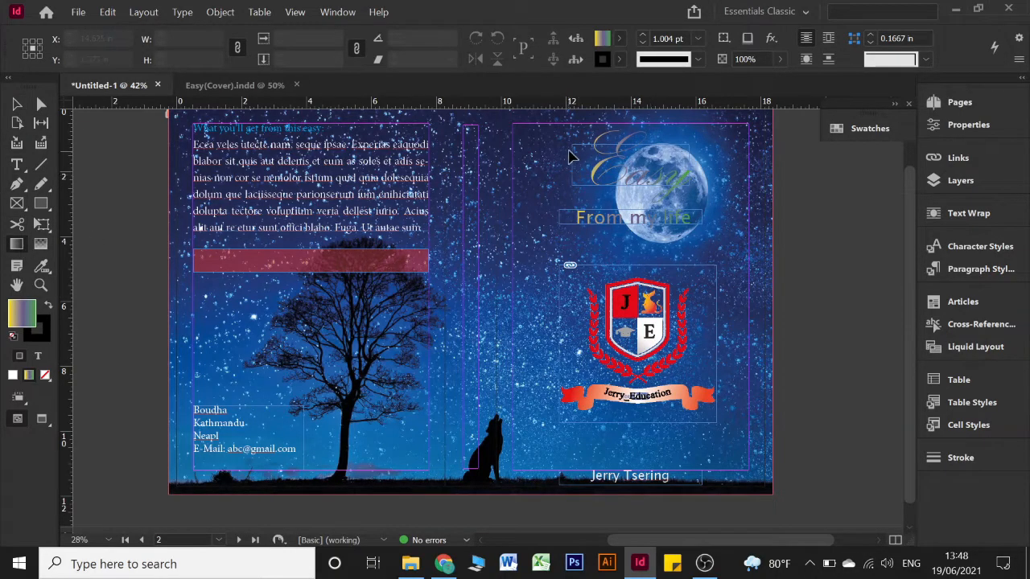
left_click(614, 173)
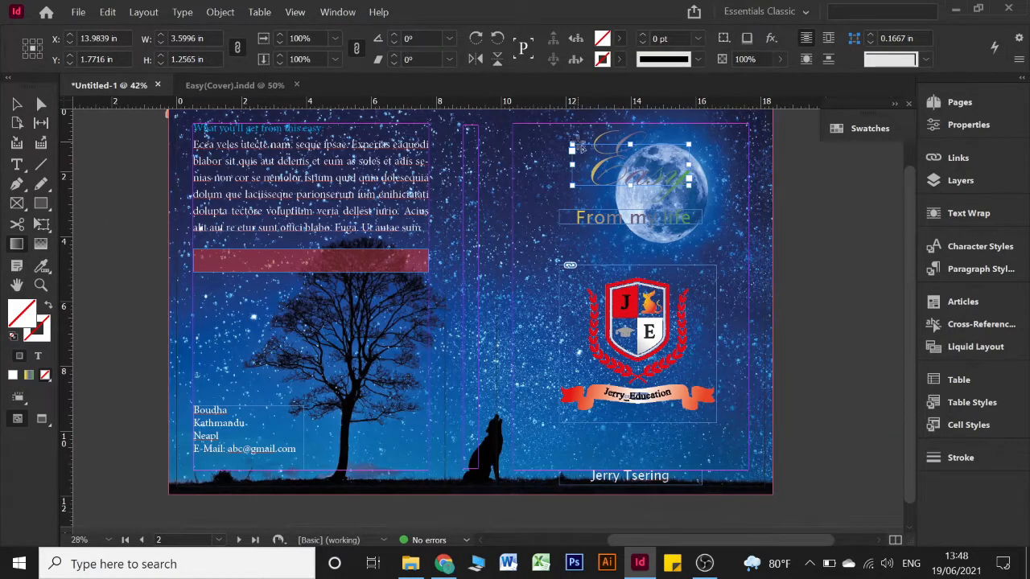
left_click_drag(590, 150, 674, 170)
key("period")
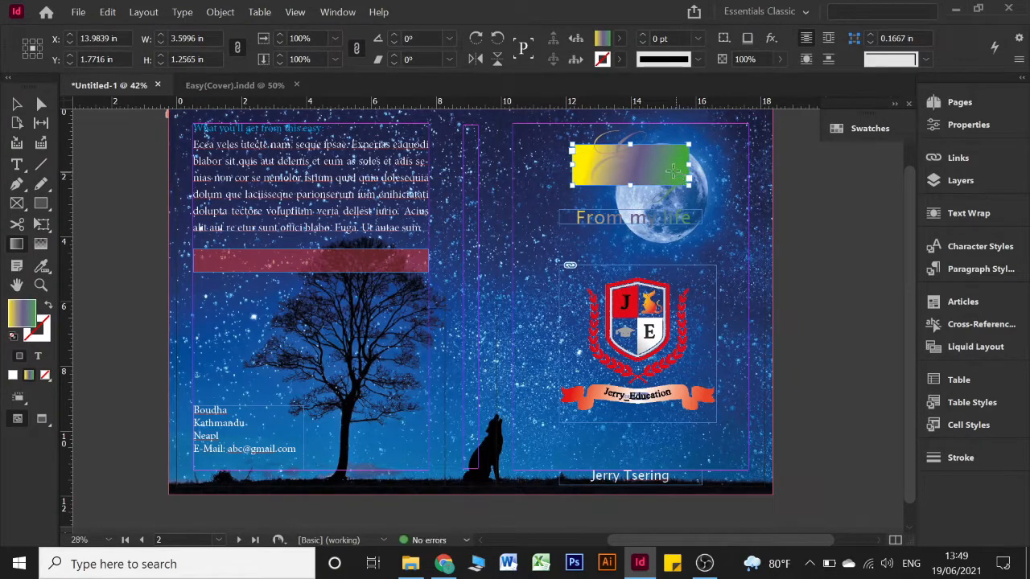
key("ctrl+z")
key("ctrl+shift+a")
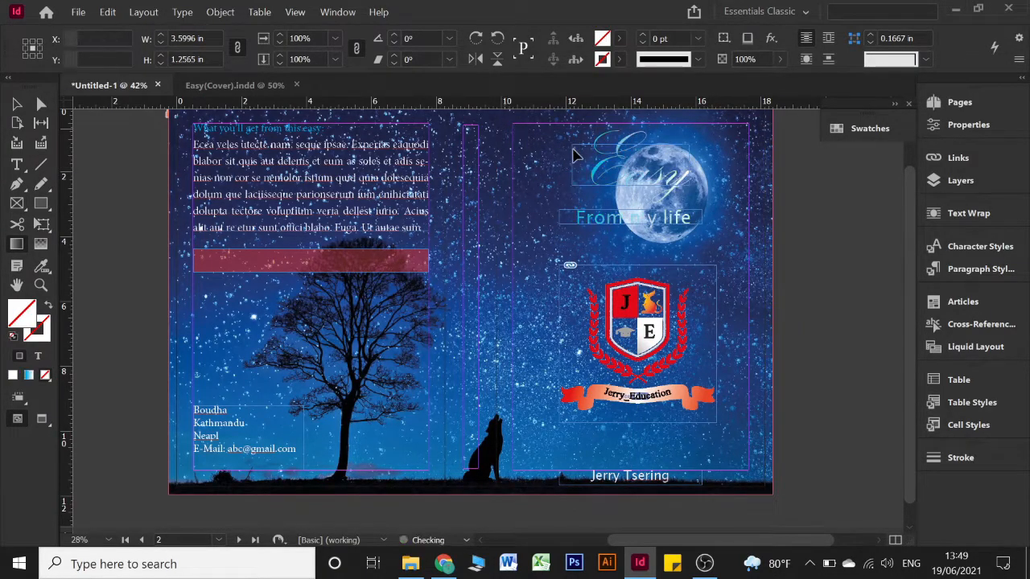
left_click(618, 154)
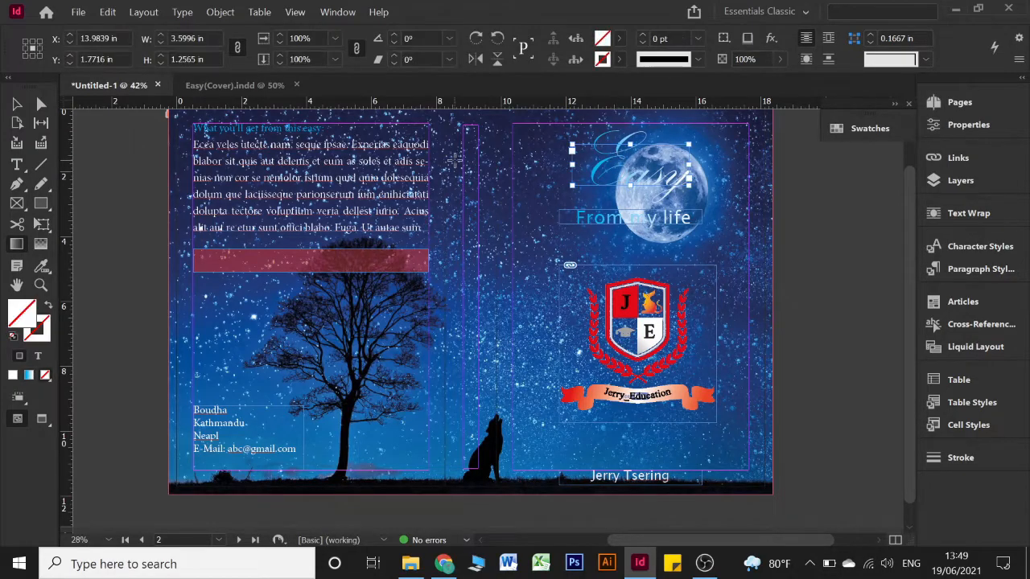
key("period")
key("ctrl+shift+a")
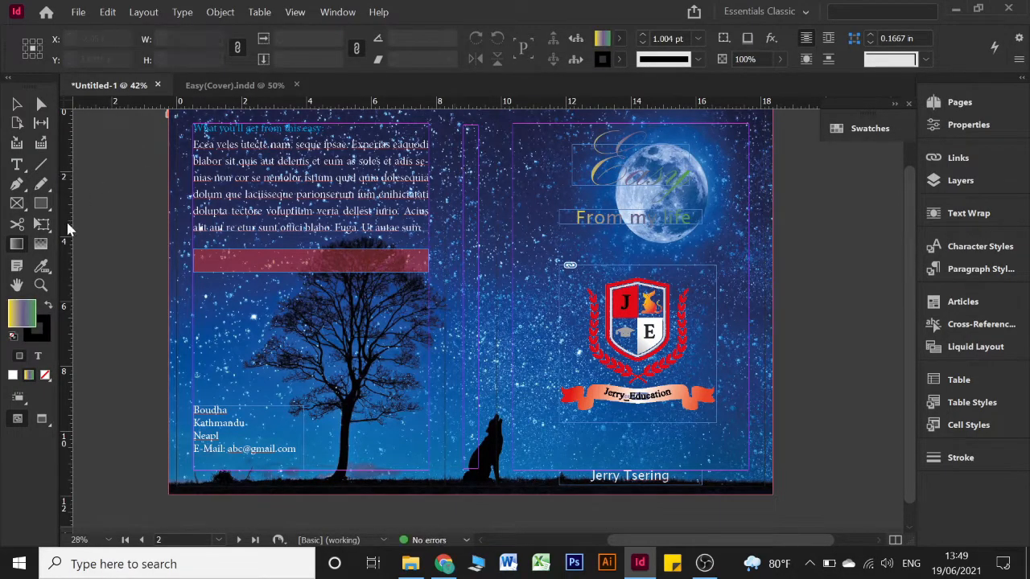
left_click(595, 160)
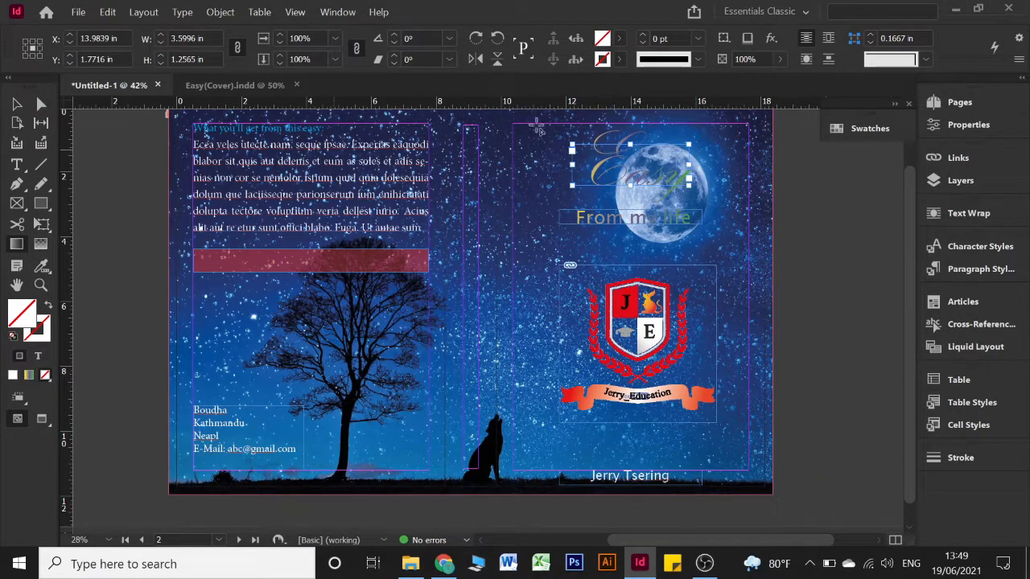
left_click(18, 122)
left_click(17, 104)
Select all the Easy letters and sweep the Text gradient across them, yellow into green
double_click(634, 161)
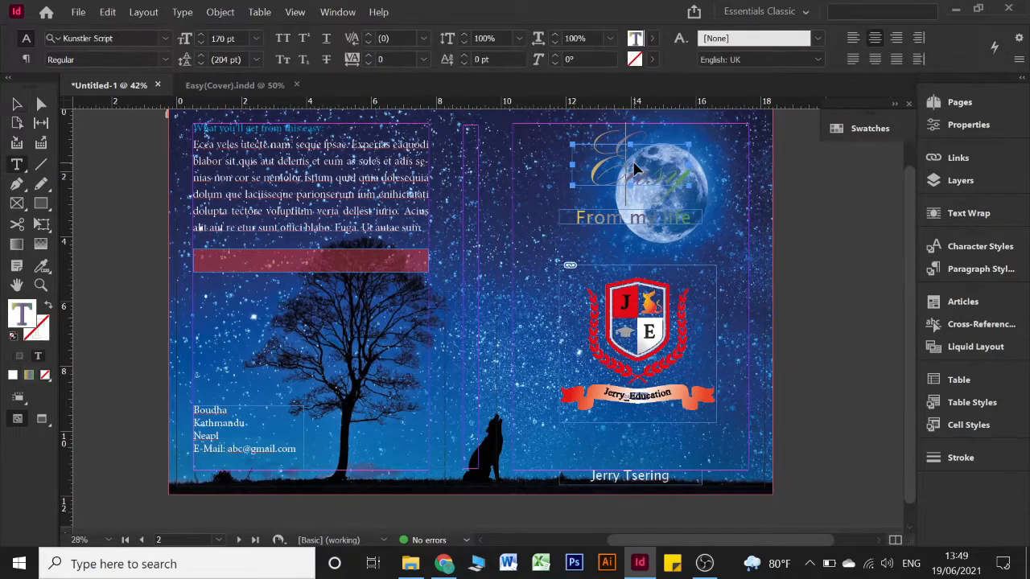
key("ctrl+a")
left_click(16, 244)
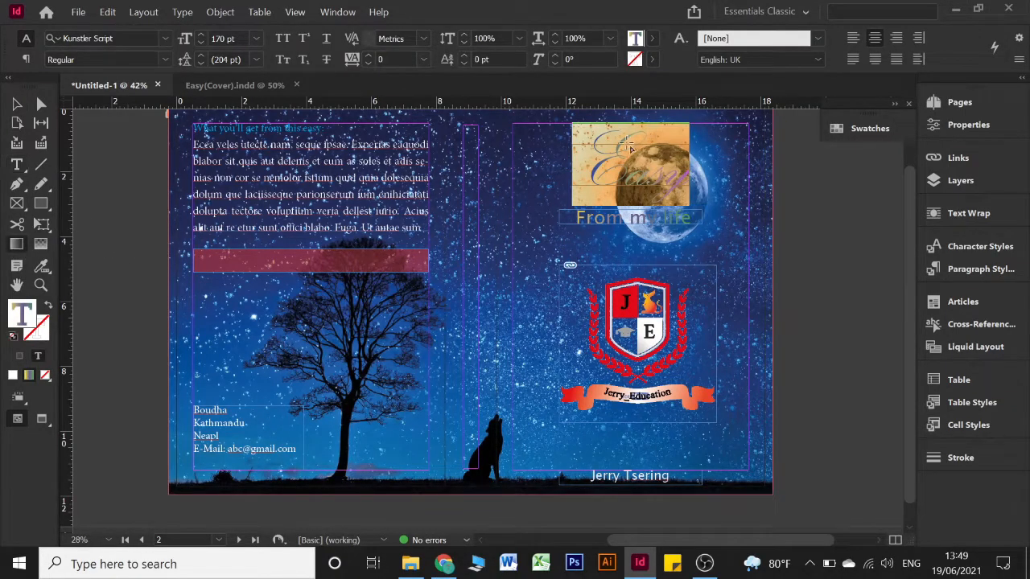
left_click_drag(383, 177, 668, 183)
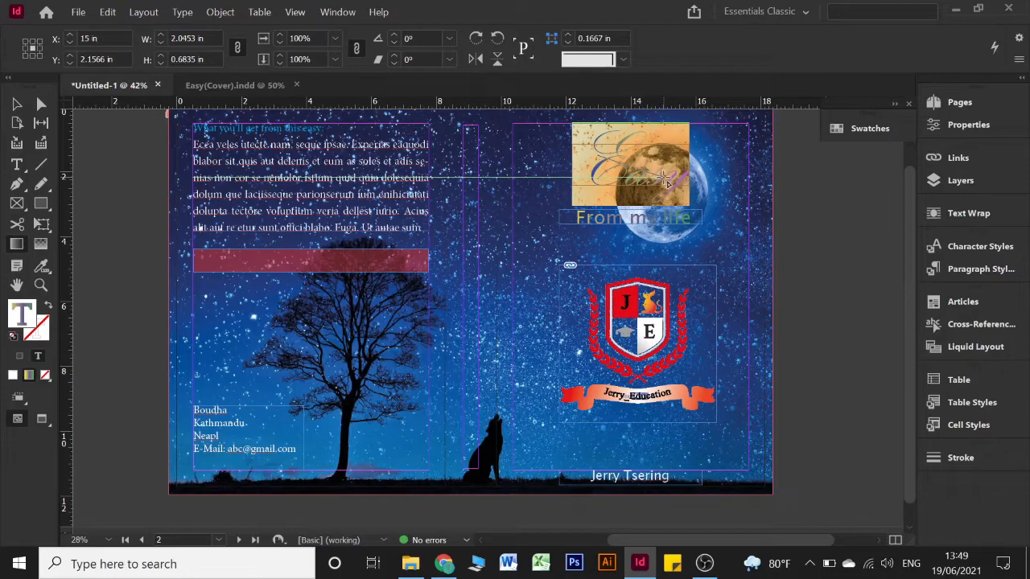
left_click(17, 106)
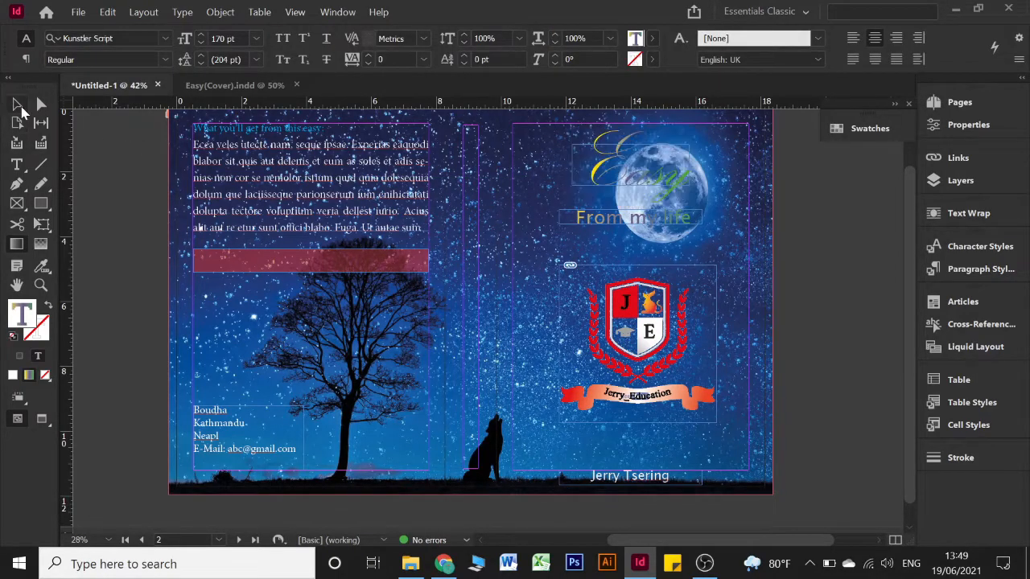
left_click(824, 243)
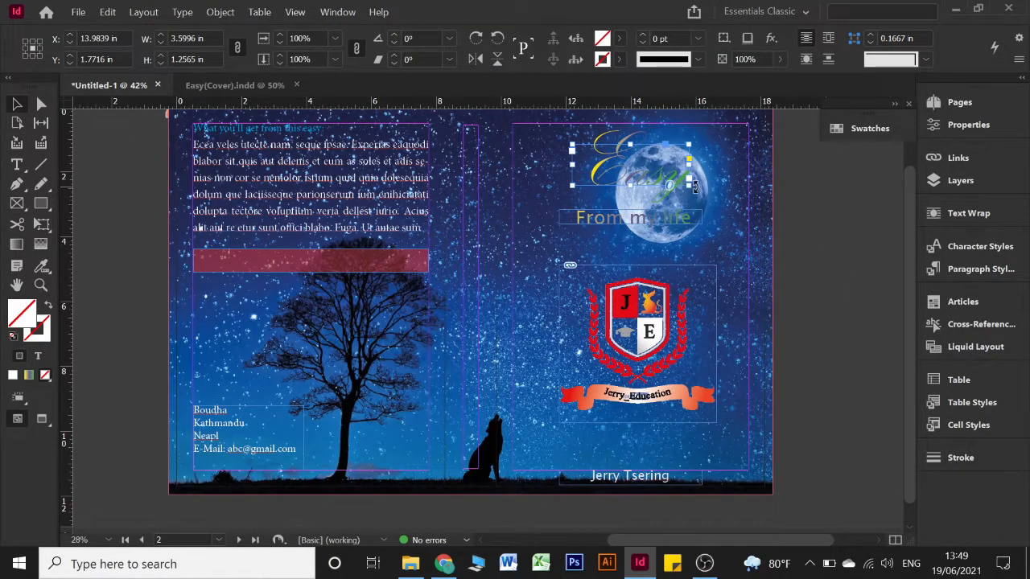
left_click(849, 133)
Remove the purple middle stop from the Text gradient so it blends yellow to green
scroll(728, 259, "down", 3)
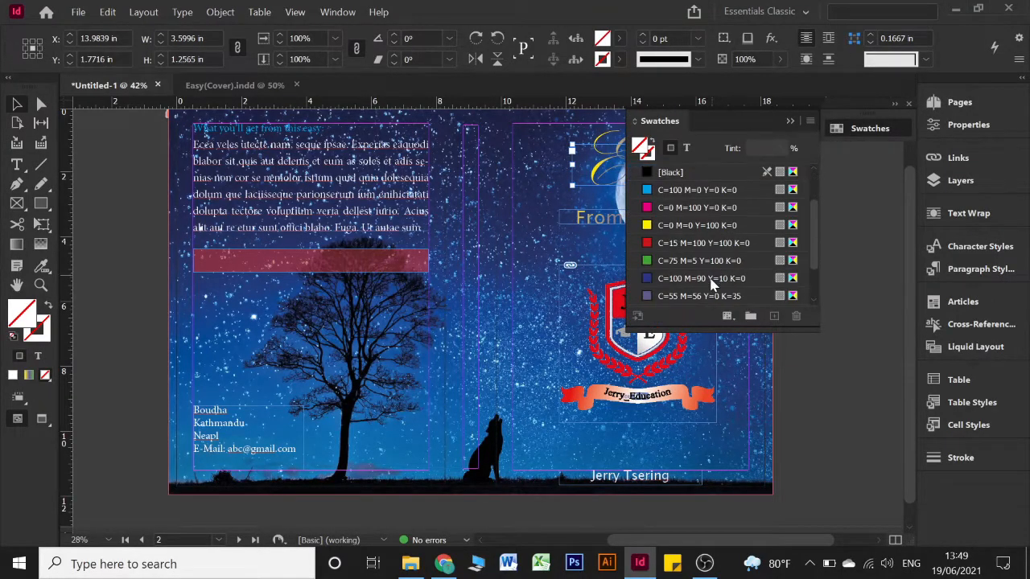
left_click(689, 297)
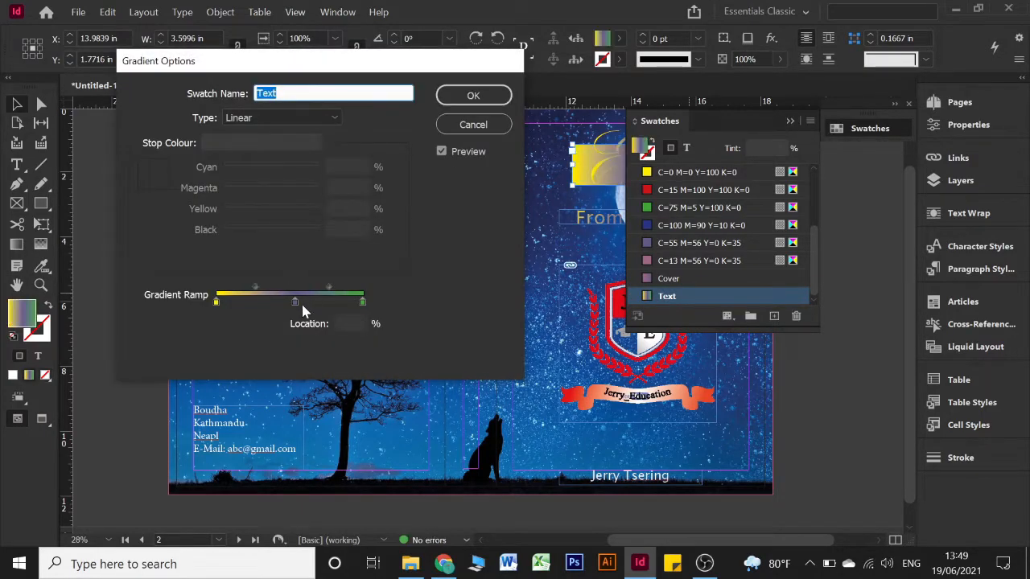
left_click_drag(296, 303, 295, 346)
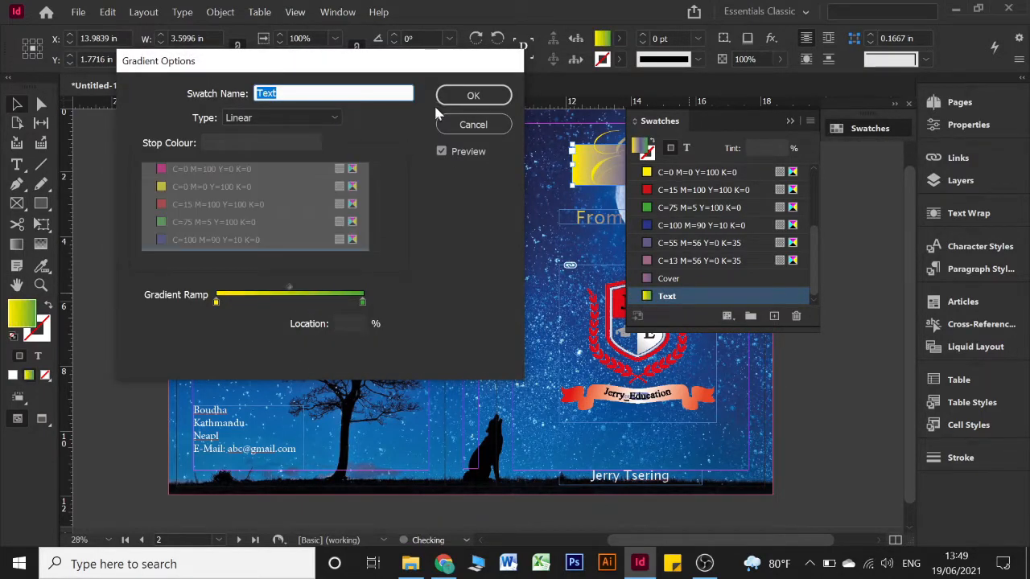
left_click(473, 96)
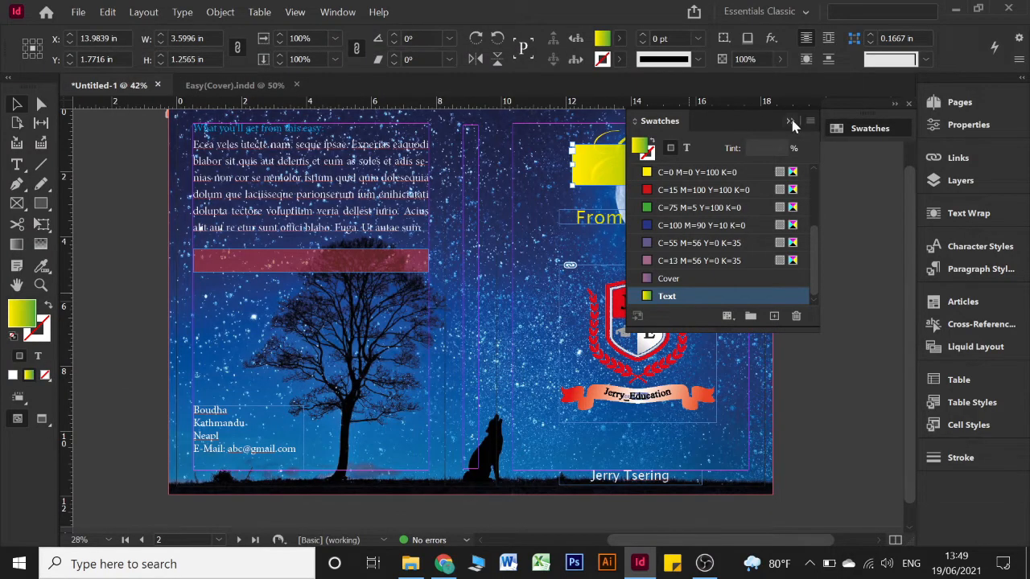
left_click(791, 121)
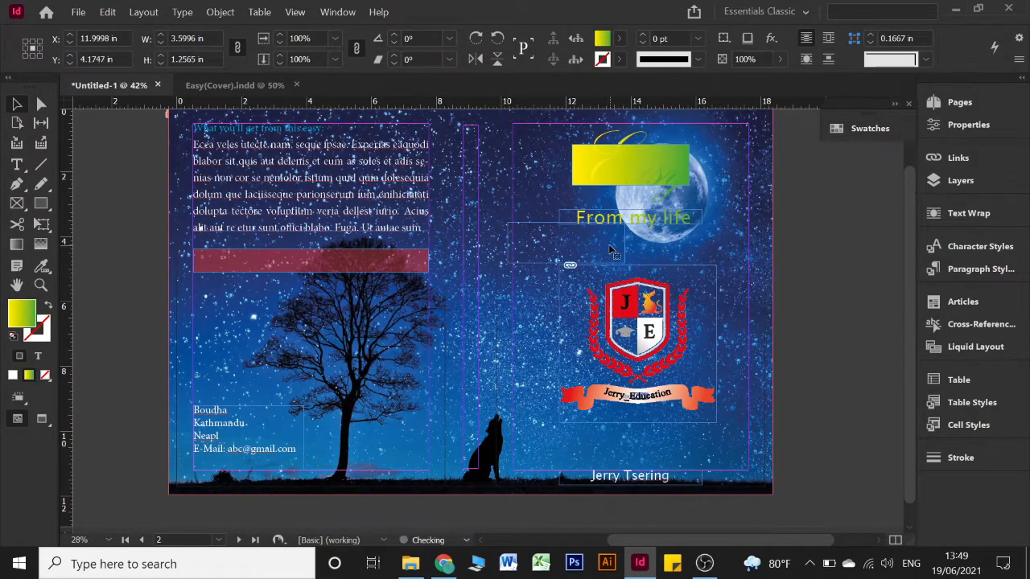
Undo the accidental title frame change and fill, then remove the gradient's middle stop again
key("ctrl+z")
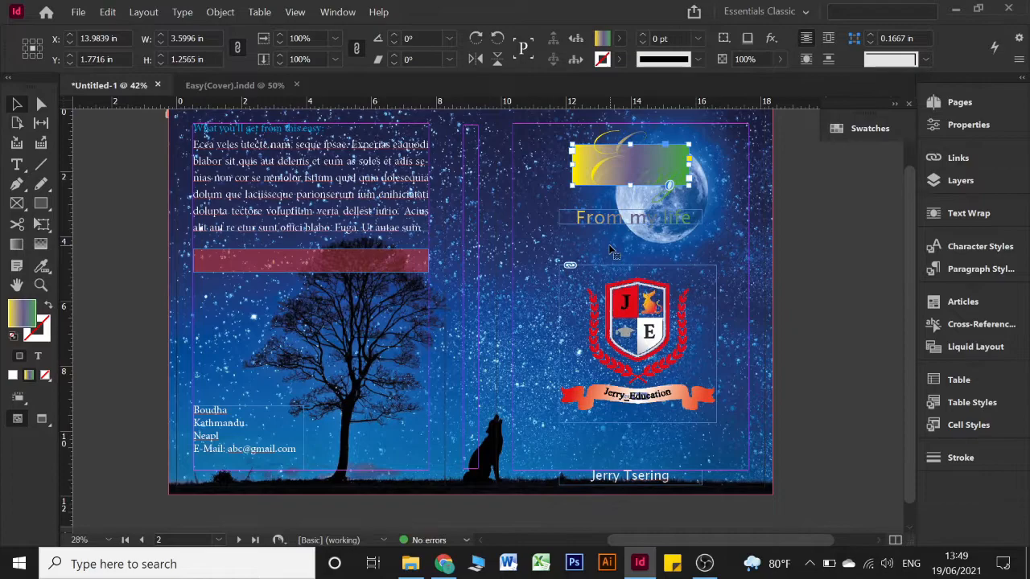
key("slash")
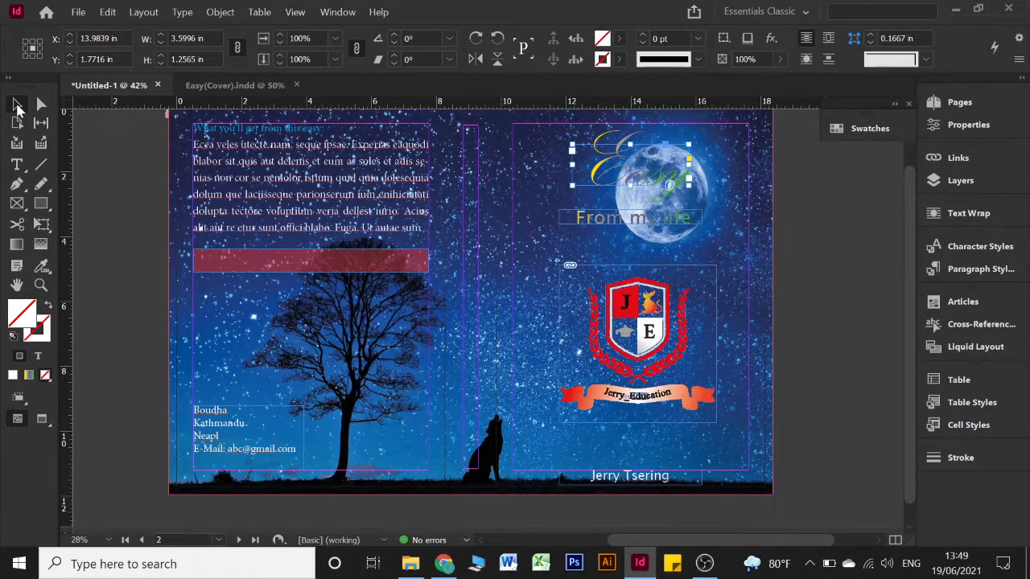
left_click(837, 197)
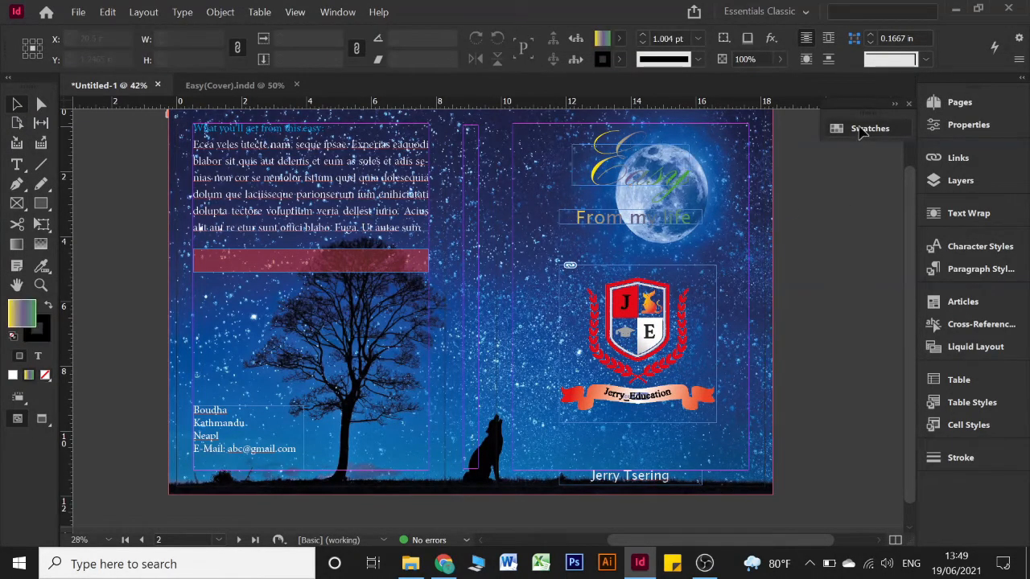
left_click(860, 131)
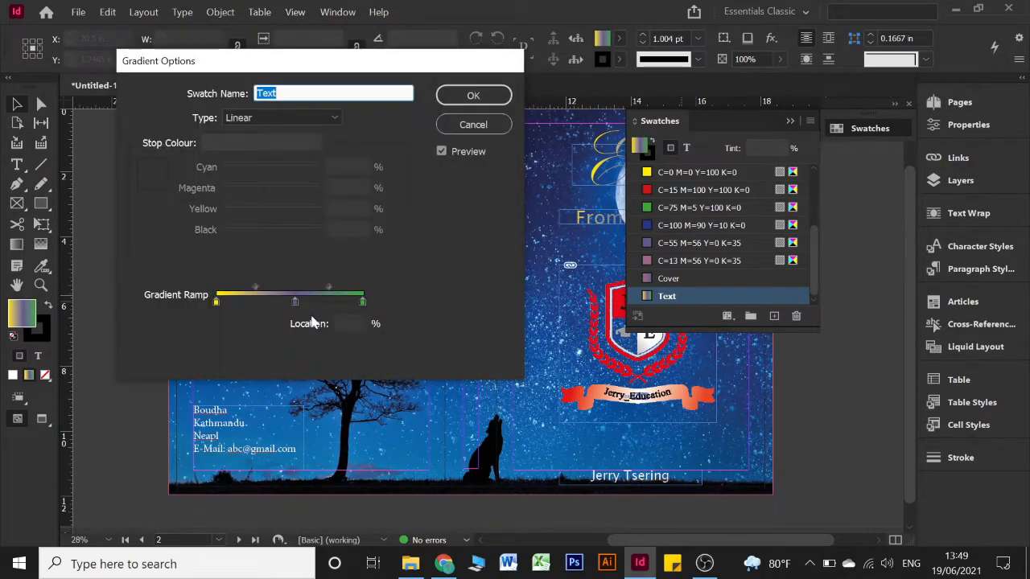
left_click_drag(295, 304, 294, 337)
left_click(481, 95)
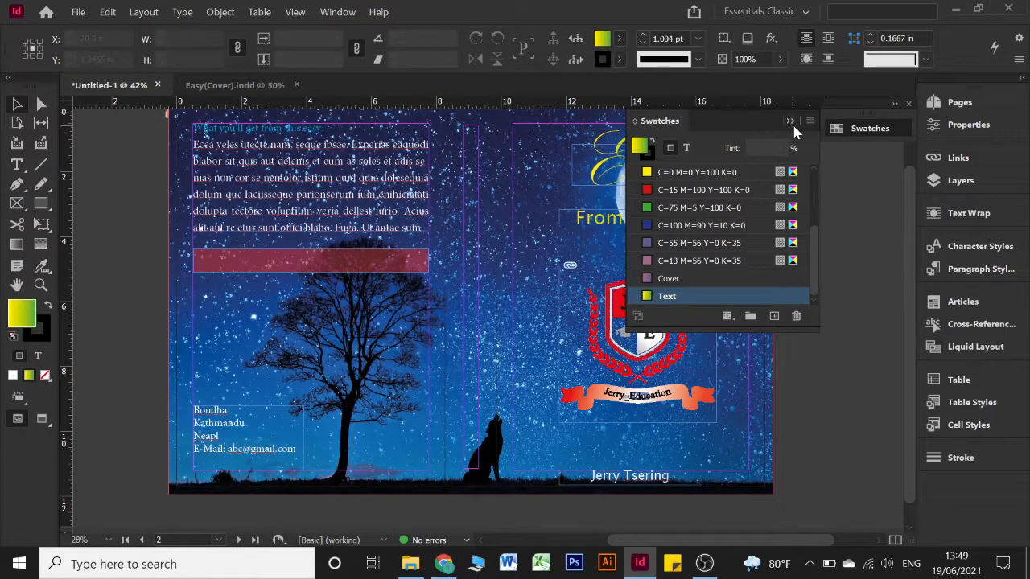
left_click(792, 124)
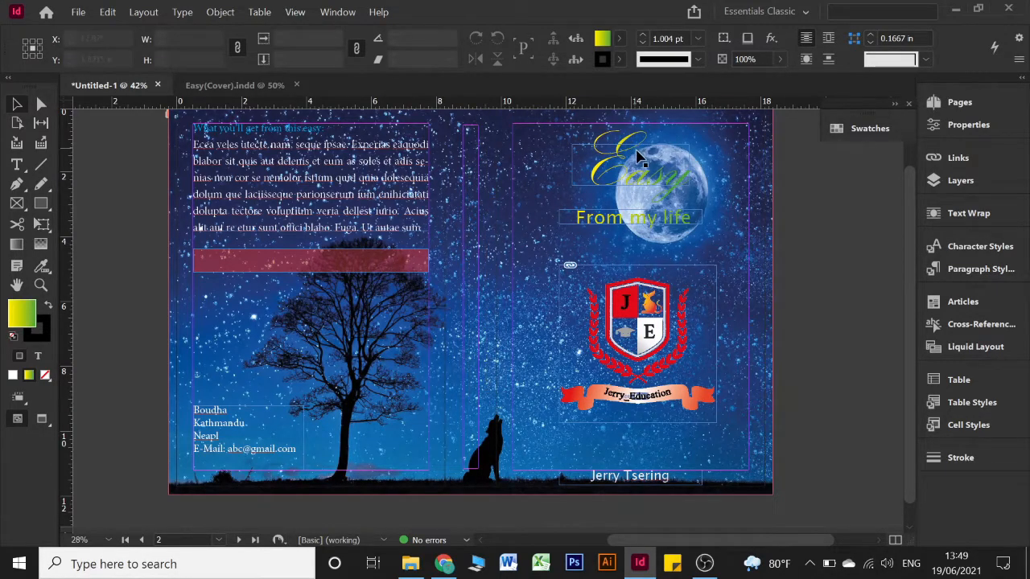
Rotate the duplicate Easy frame to -90°, place it on the spine, and select its text
left_click(653, 171)
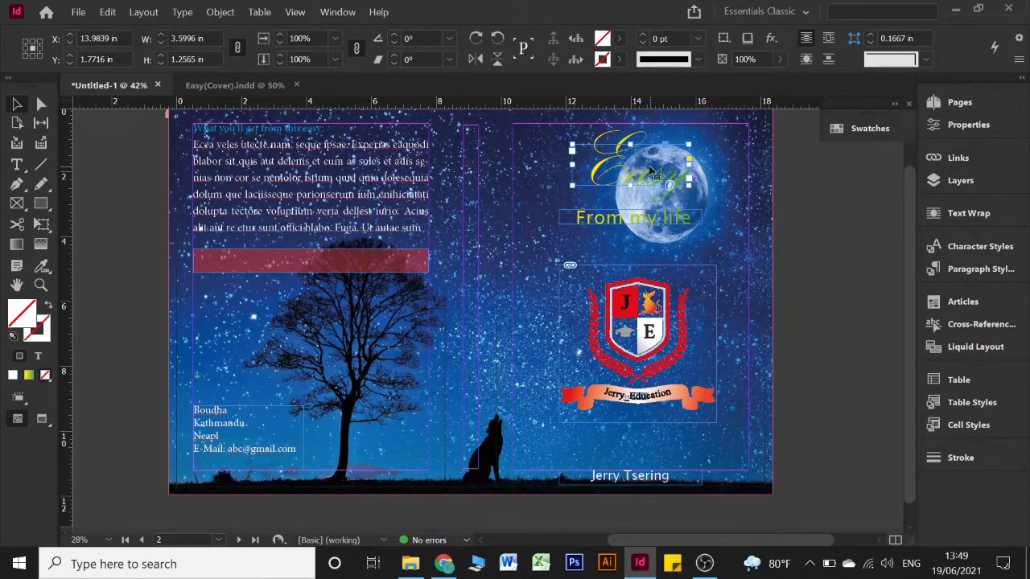
left_click_drag(653, 171, 554, 189)
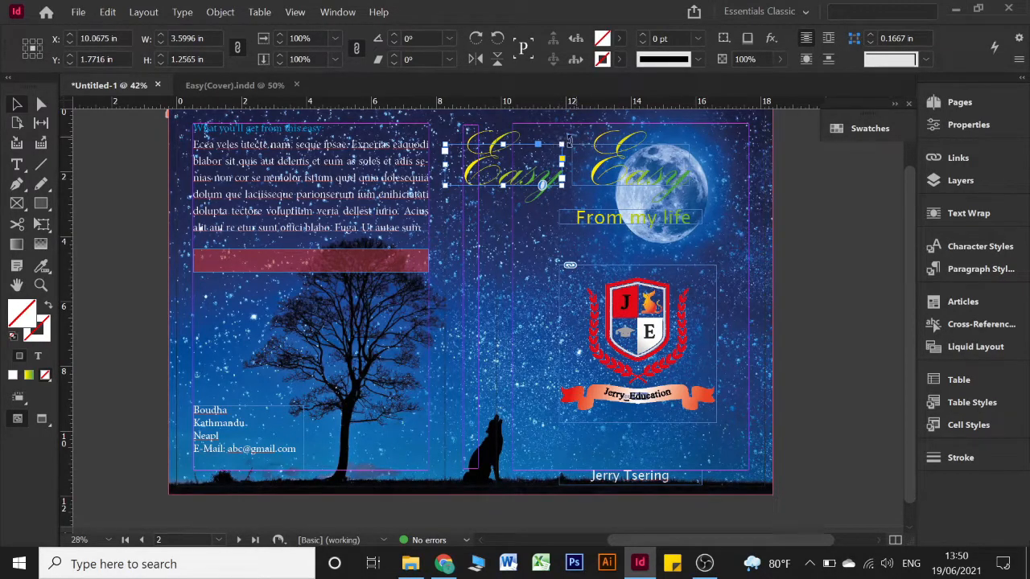
left_click_drag(568, 141, 503, 175)
key("ctrl+z")
left_click_drag(566, 138, 527, 218)
left_click_drag(513, 173, 485, 233)
double_click(484, 229)
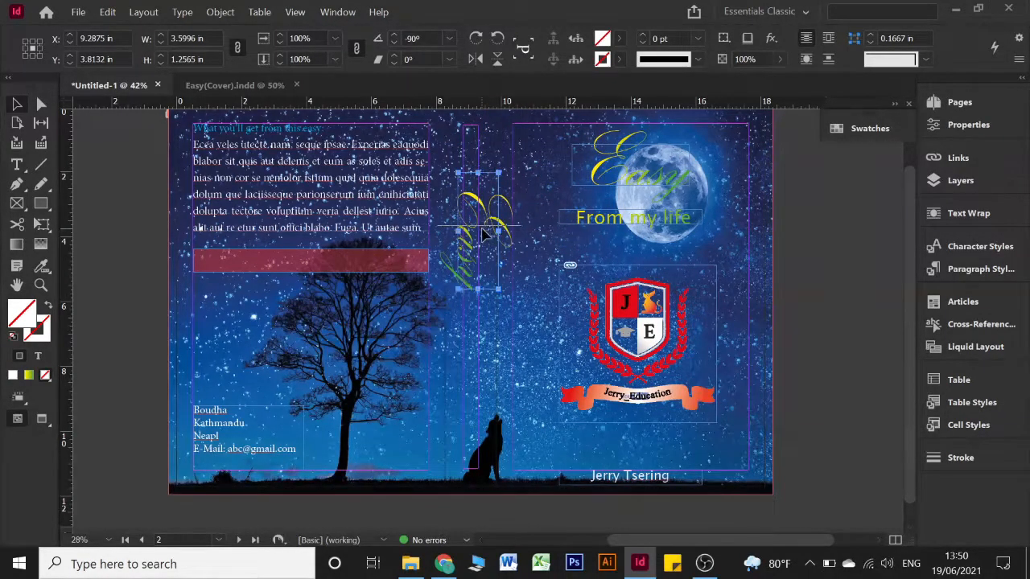
key("ctrl+a")
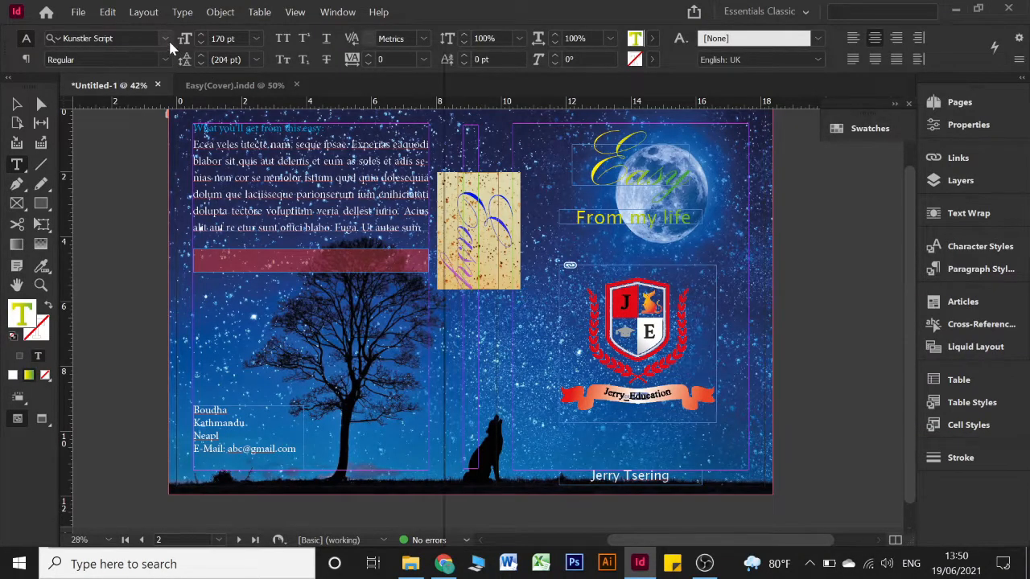
Set the spine Easy text to Times New Roman at 60 pt
left_click(166, 39)
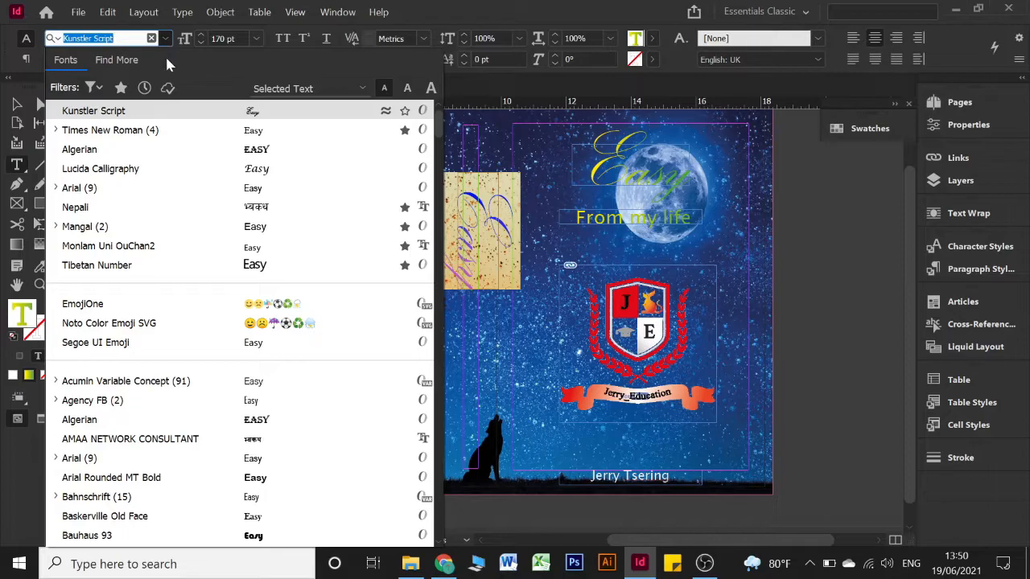
left_click(142, 131)
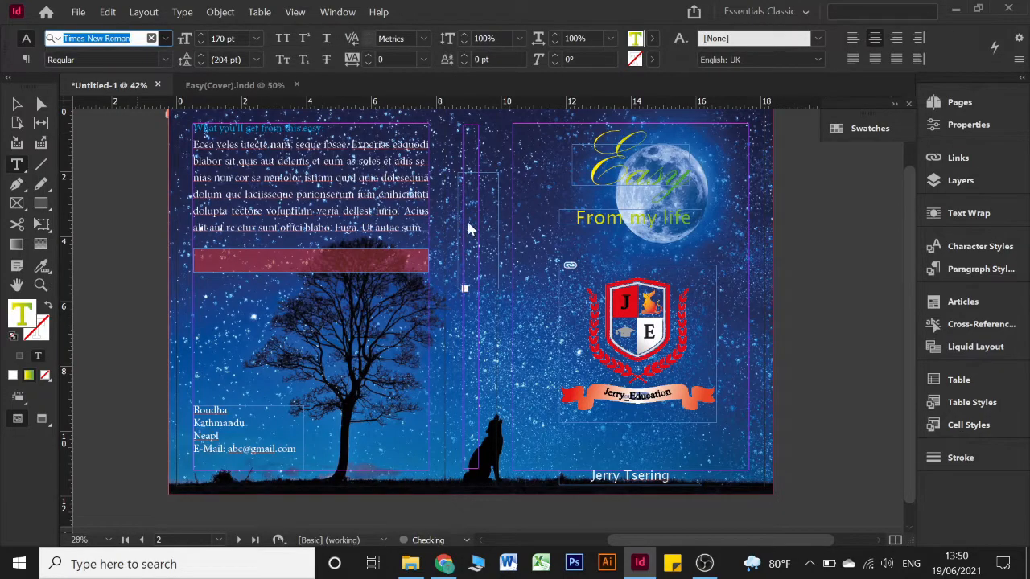
left_click(478, 254)
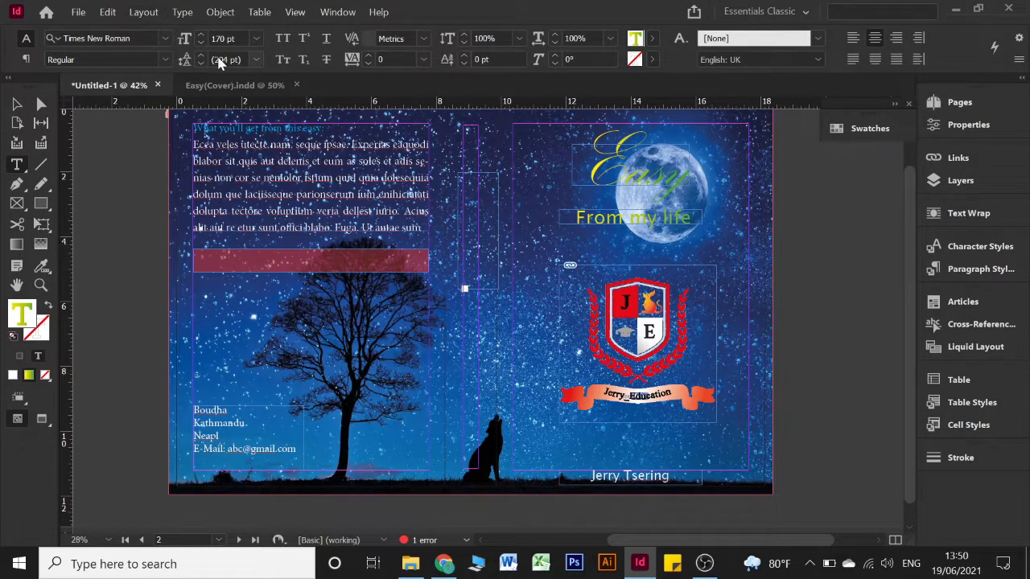
left_click(249, 42)
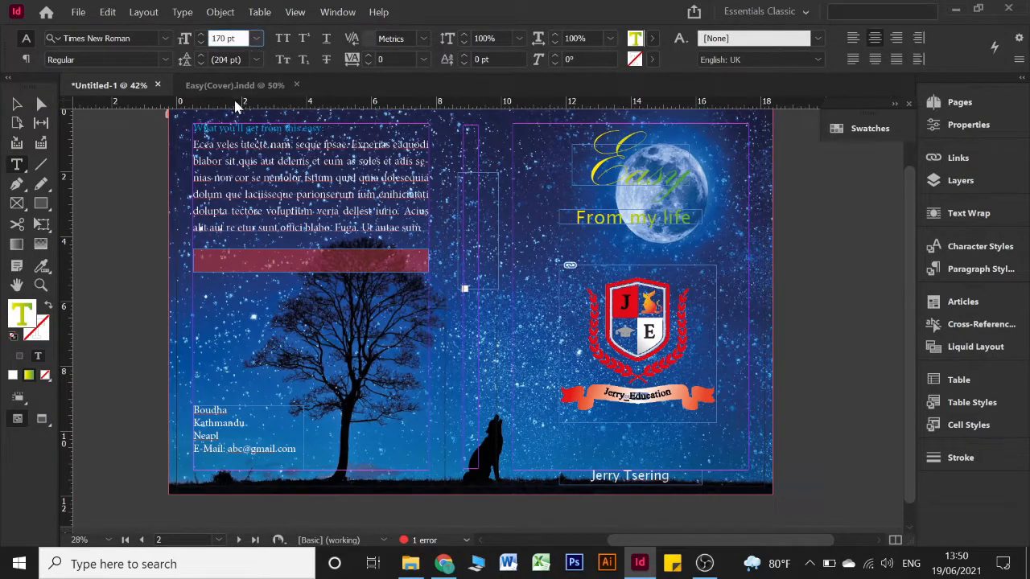
left_click(256, 39)
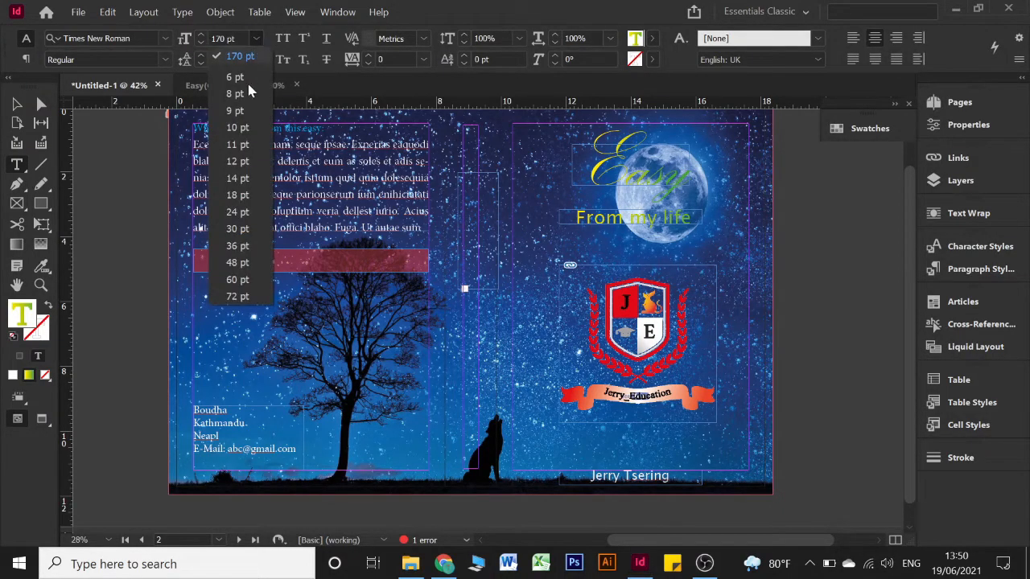
left_click(239, 145)
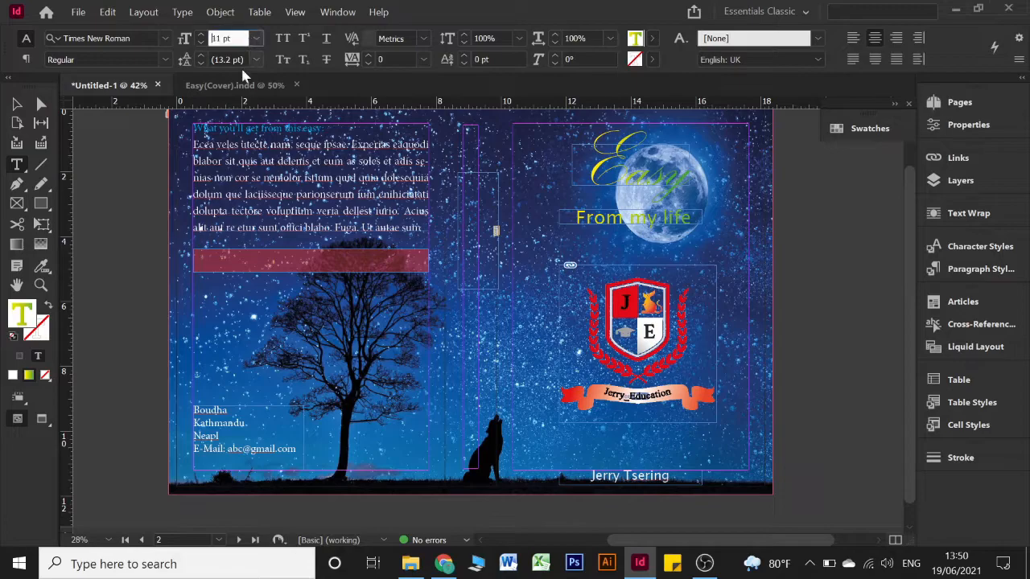
left_click(256, 39)
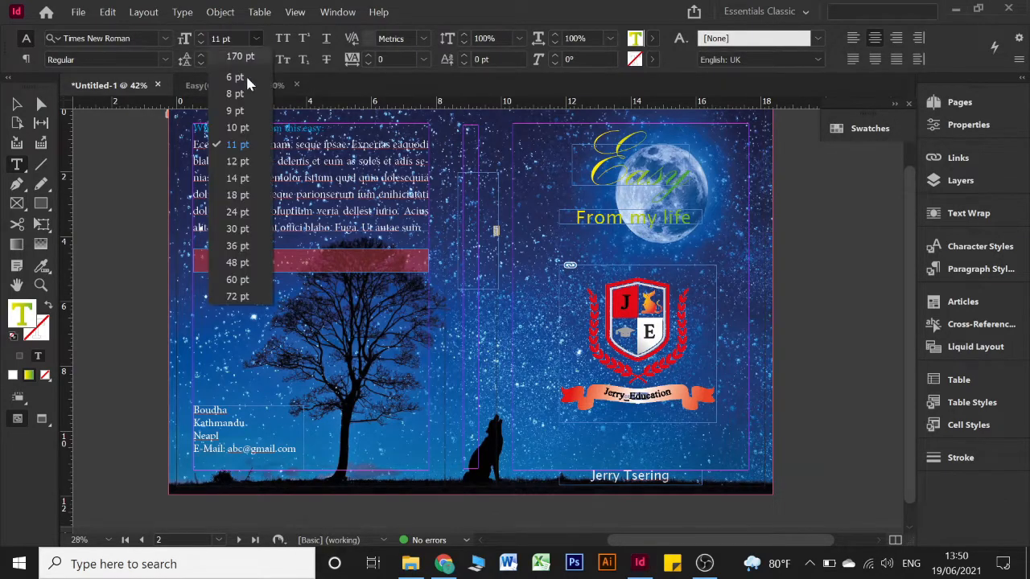
left_click(240, 270)
left_click(20, 111)
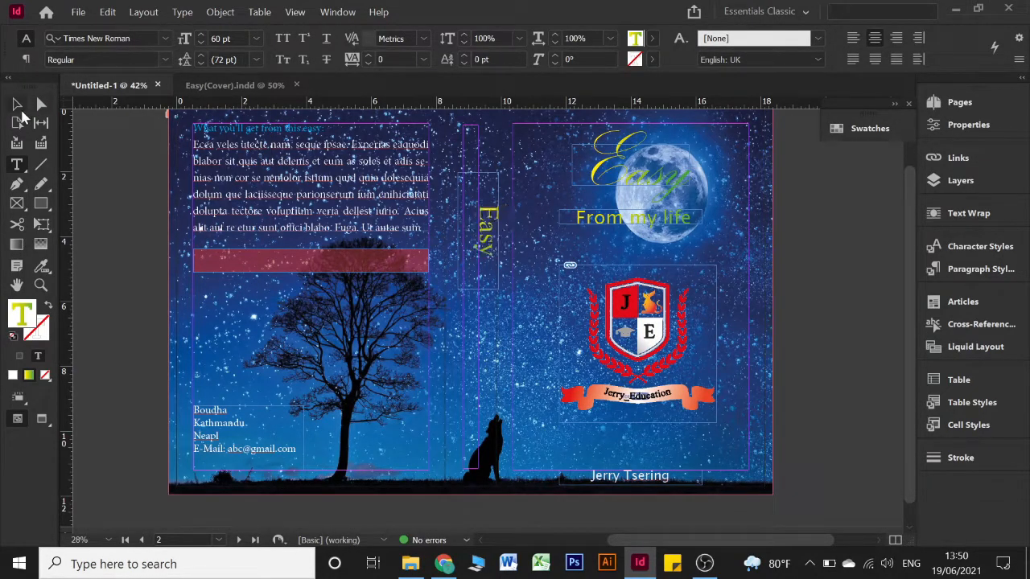
key("Escape")
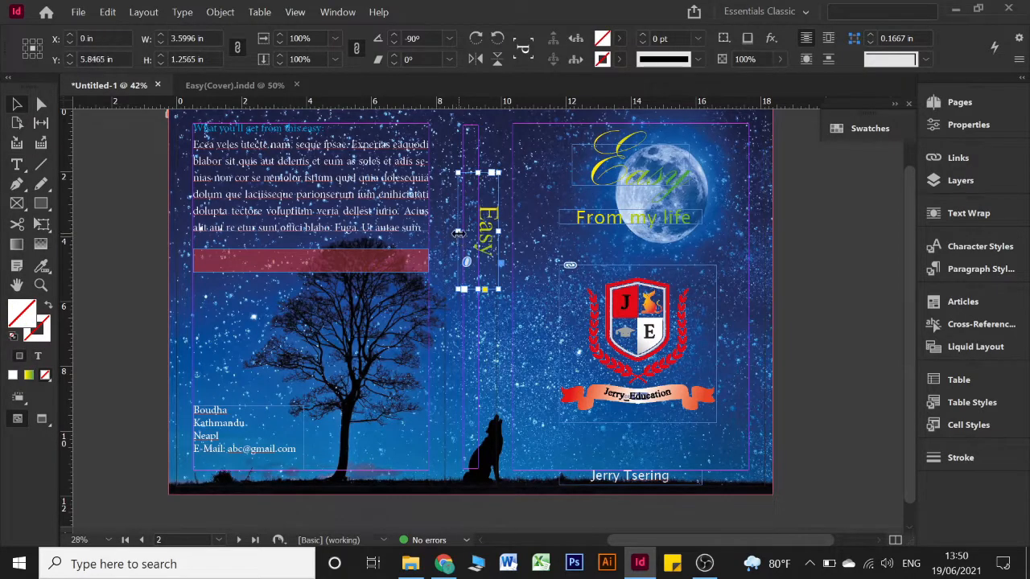
Move the Easy frame to the top of the spine and fit it to its text (about 1.61 in)
left_click_drag(483, 245, 473, 199)
left_click(523, 221)
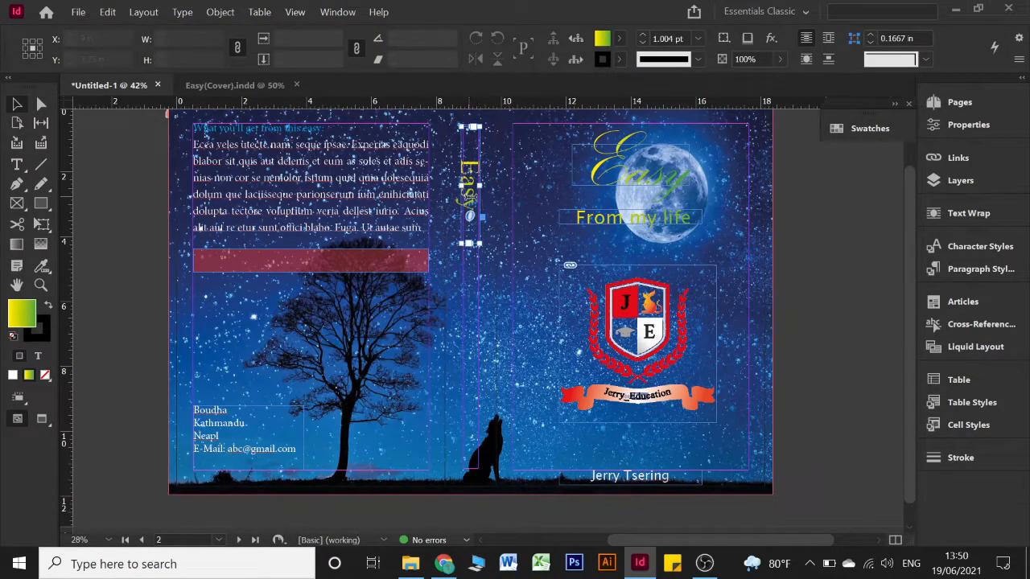
double_click(470, 241)
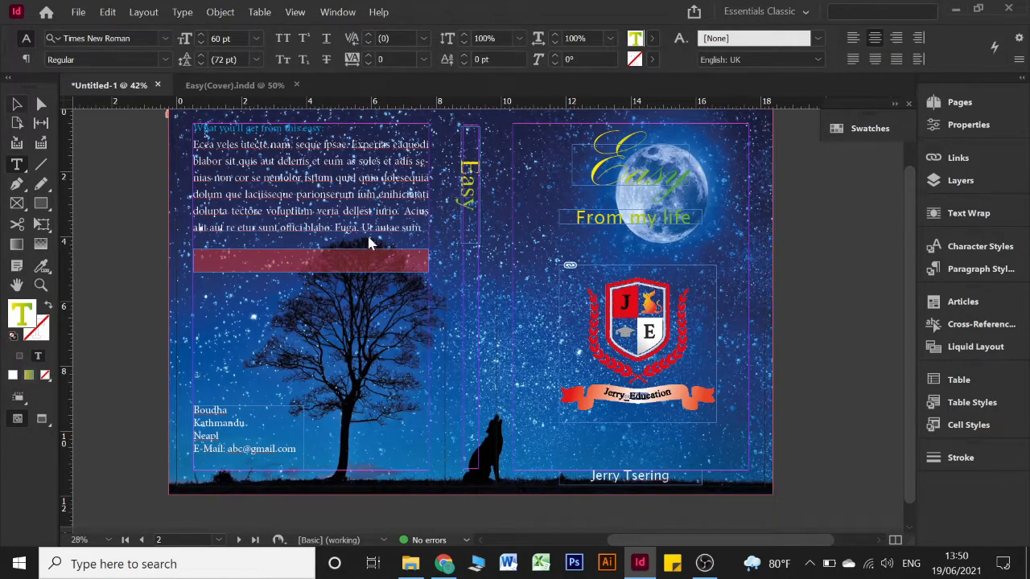
key("Escape")
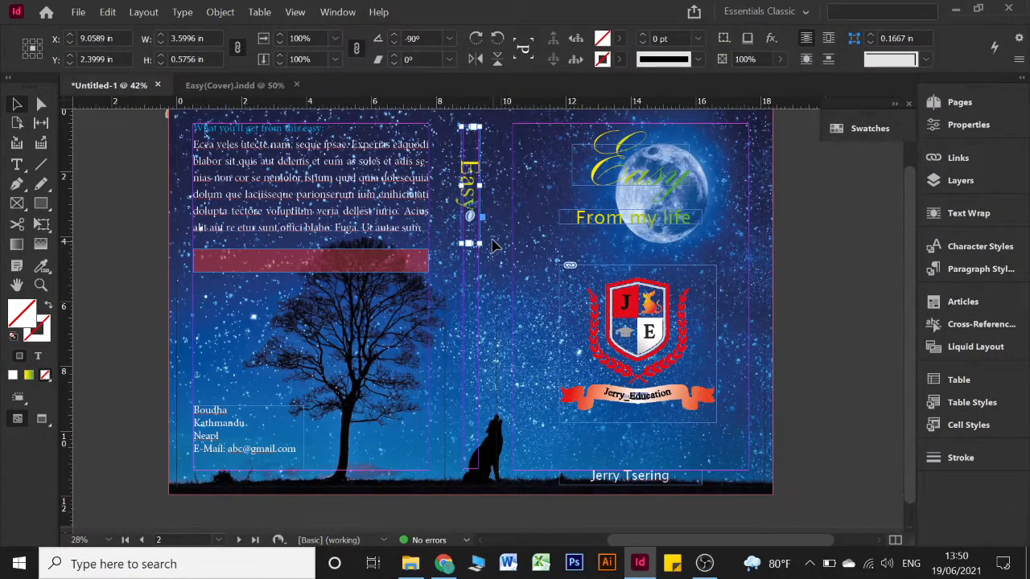
scroll(494, 246, "up", 3)
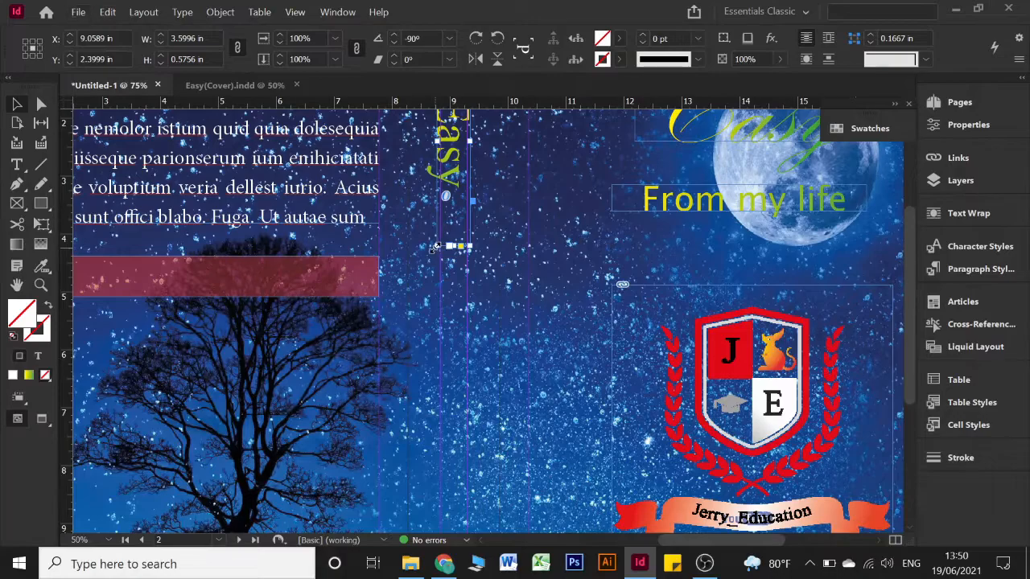
double_click(441, 247)
scroll(507, 245, "down", 1)
scroll(507, 245, "down", 3)
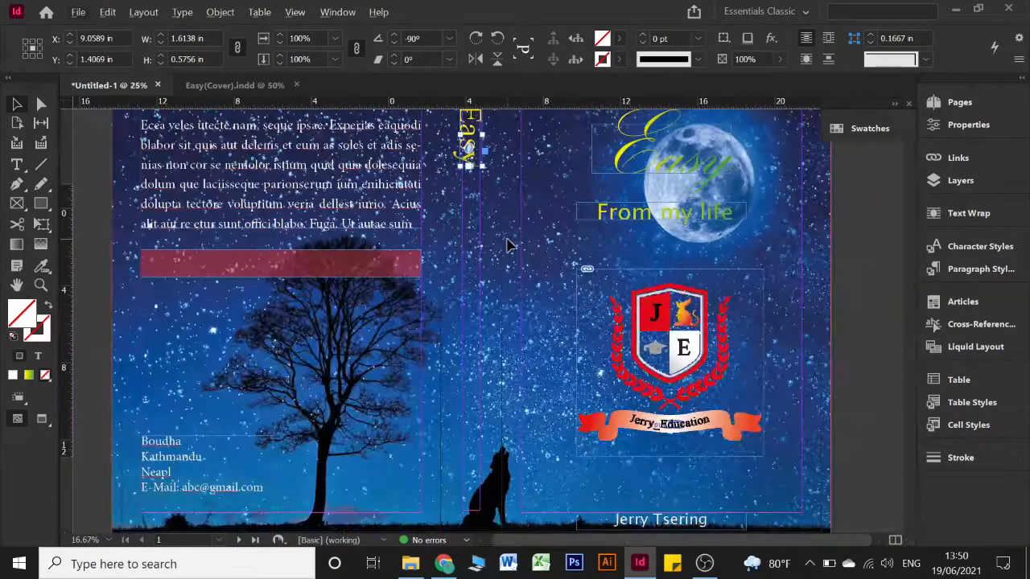
scroll(589, 289, "up", 2)
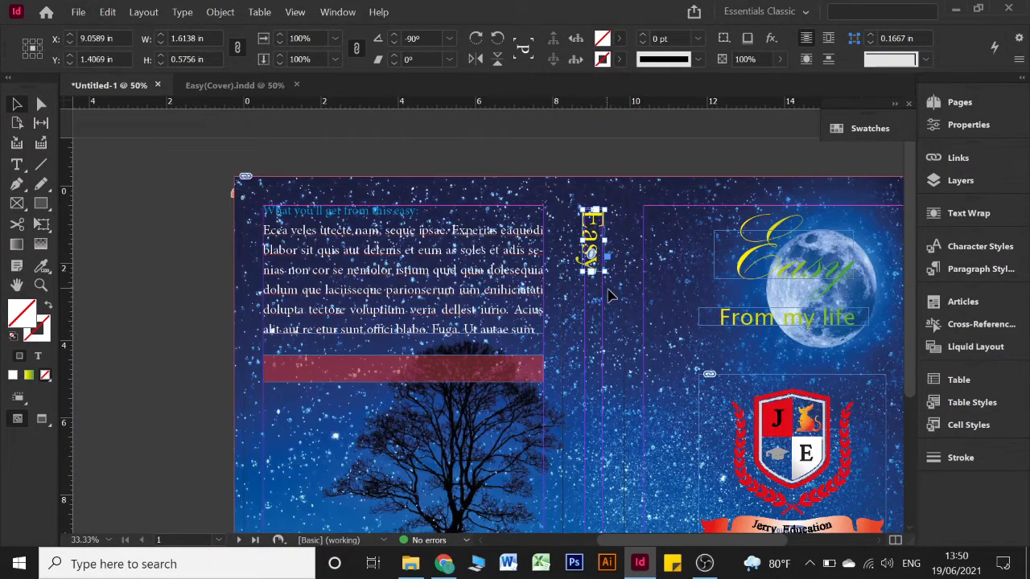
left_click(646, 310)
left_click_drag(646, 311, 527, 258)
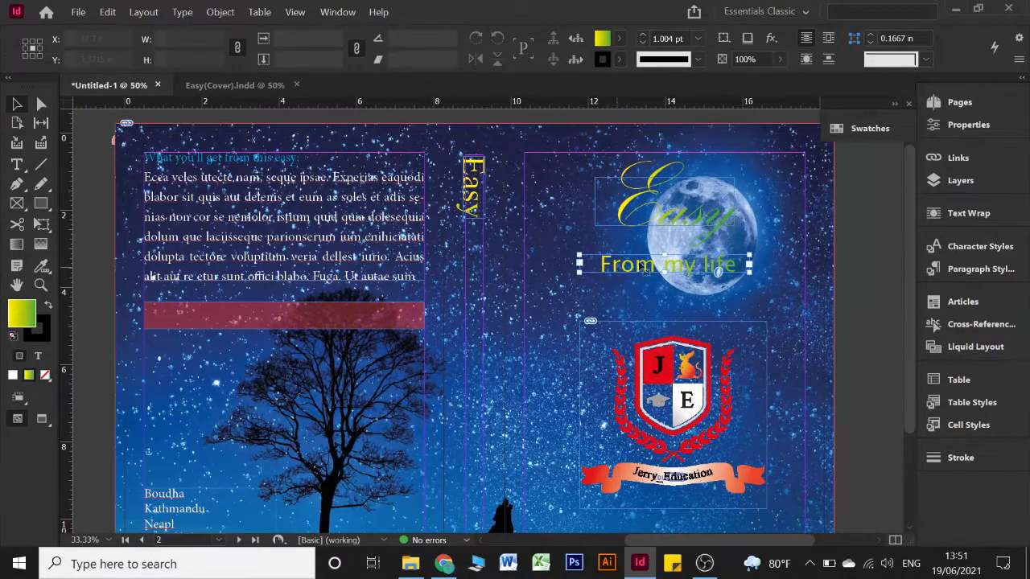
Alt-drag a copy of From my life onto the spine and shrink its text two steps
left_click(644, 269)
left_click_drag(650, 268, 487, 296)
left_click_drag(584, 283, 477, 310)
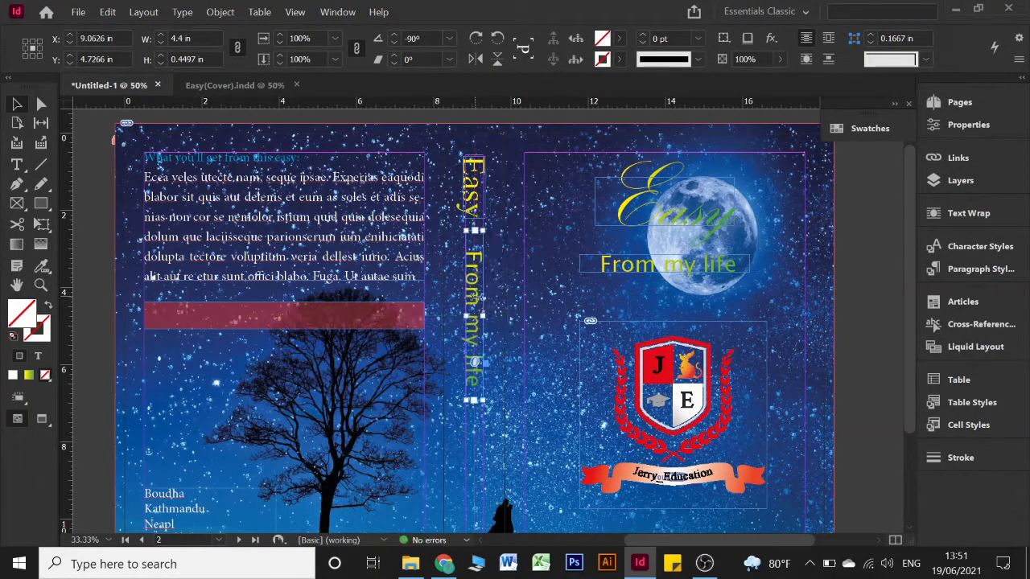
triple_click(476, 309)
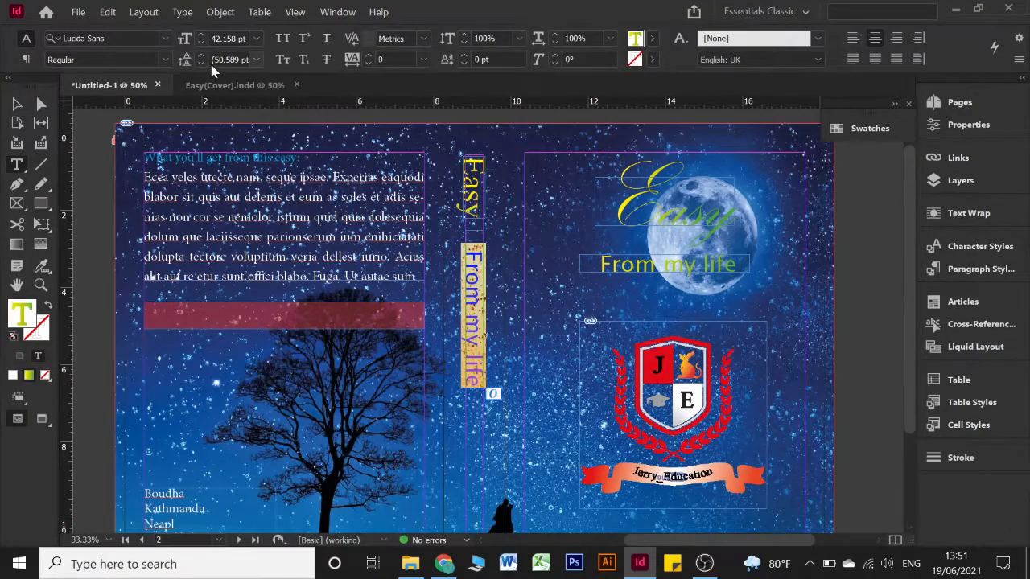
key("ctrl+shift+comma")
key("ctrl+shift+comma")
key("ctrl+shift+comma")
key("ctrl+shift+comma")
key("ctrl+shift+comma")
key("ctrl+shift+comma")
key("ctrl+shift+comma")
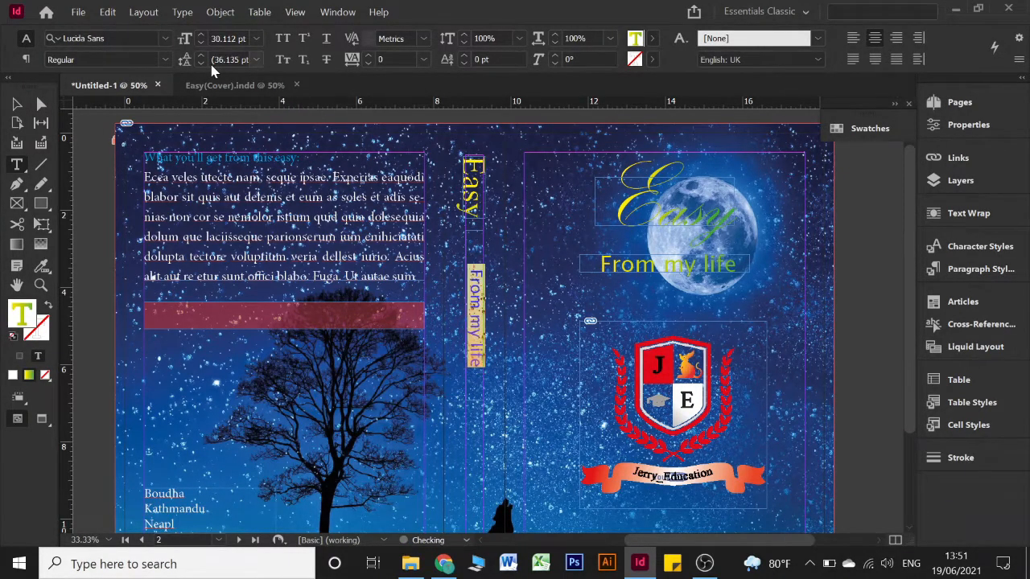
key("ctrl+shift+comma")
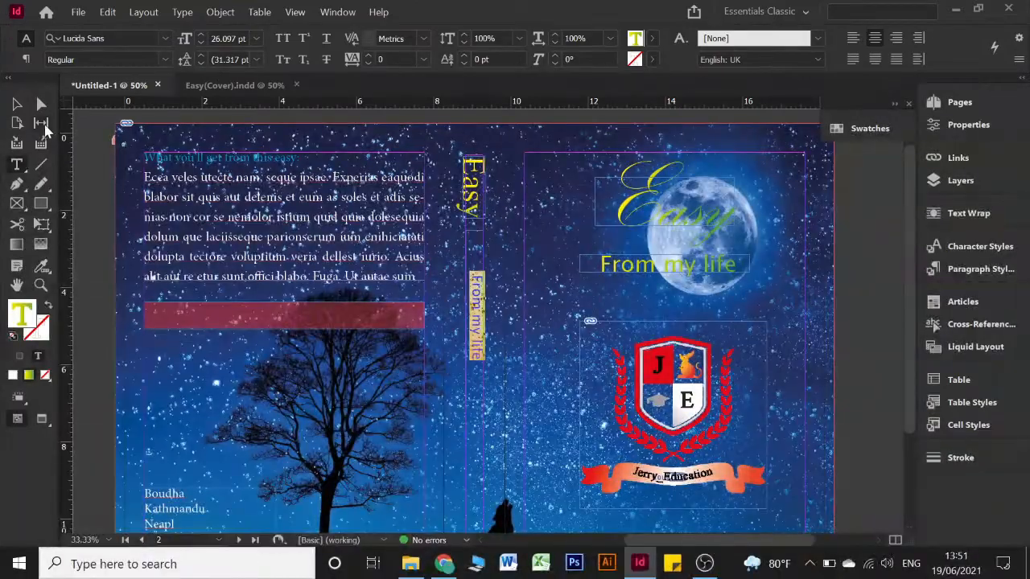
Shorten the spine From my life frame to about 2.31 in and move it below Easy
left_click(17, 104)
left_click(476, 298)
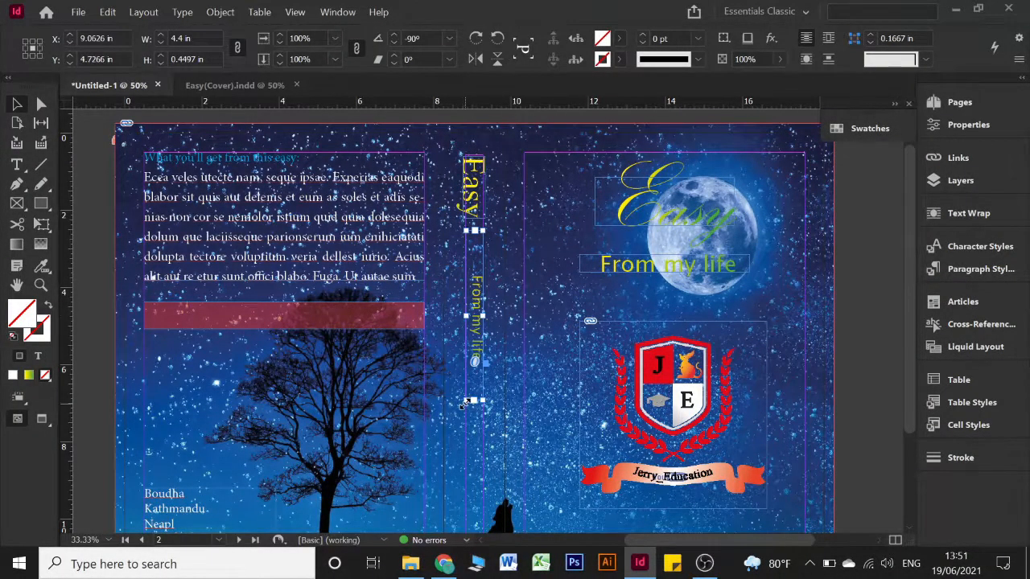
left_click_drag(472, 402, 483, 320)
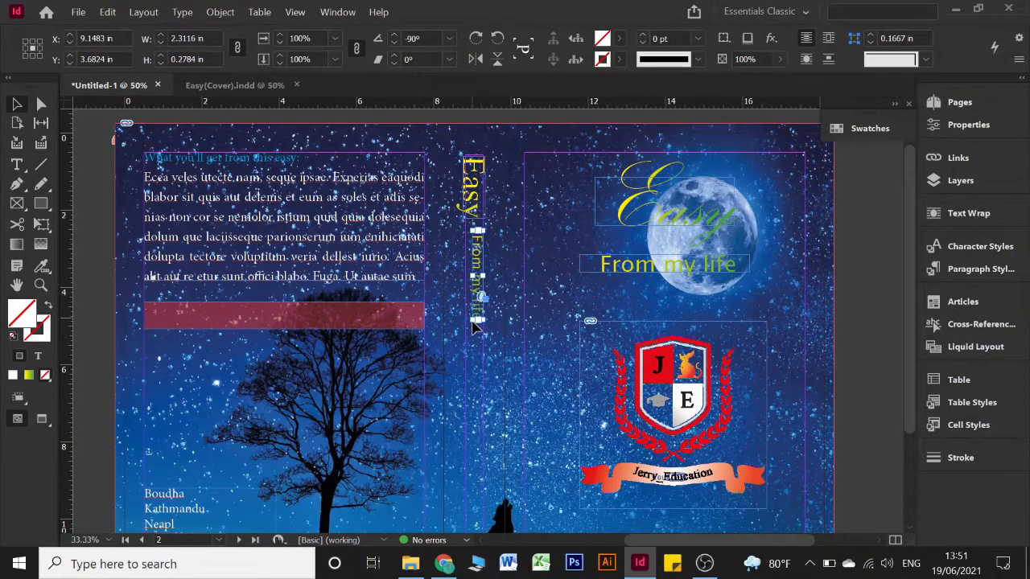
left_click_drag(480, 294, 475, 346)
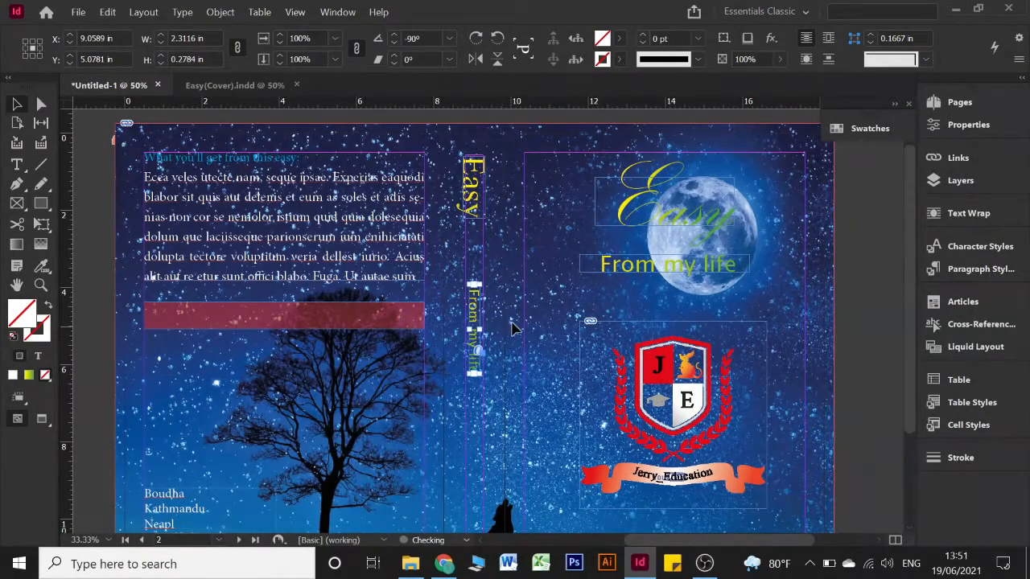
scroll(512, 328, "down", 2)
scroll(512, 328, "down", 1)
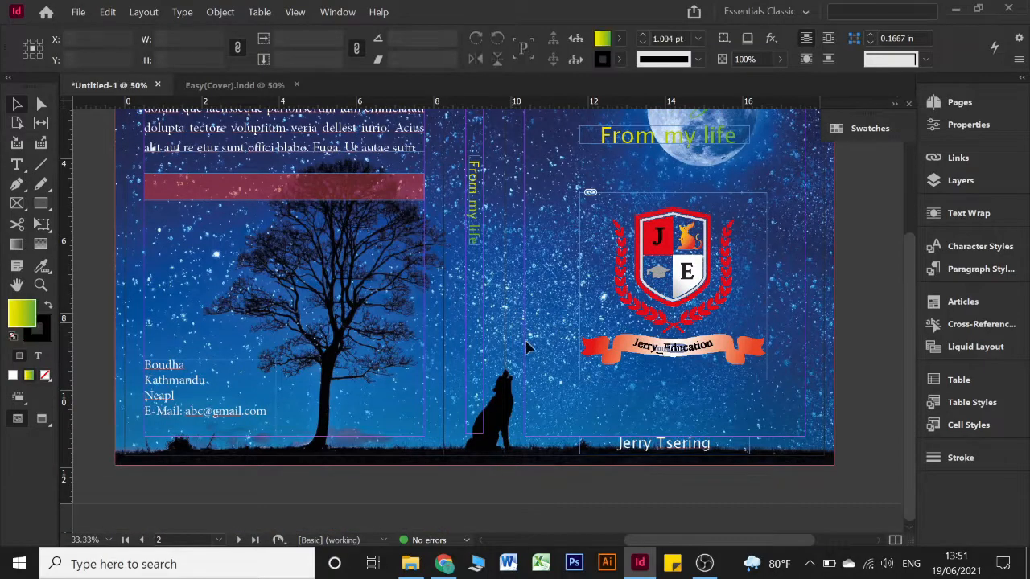
Switch to Preview mode to inspect the starry cover without frame edges or guides
left_click(649, 449)
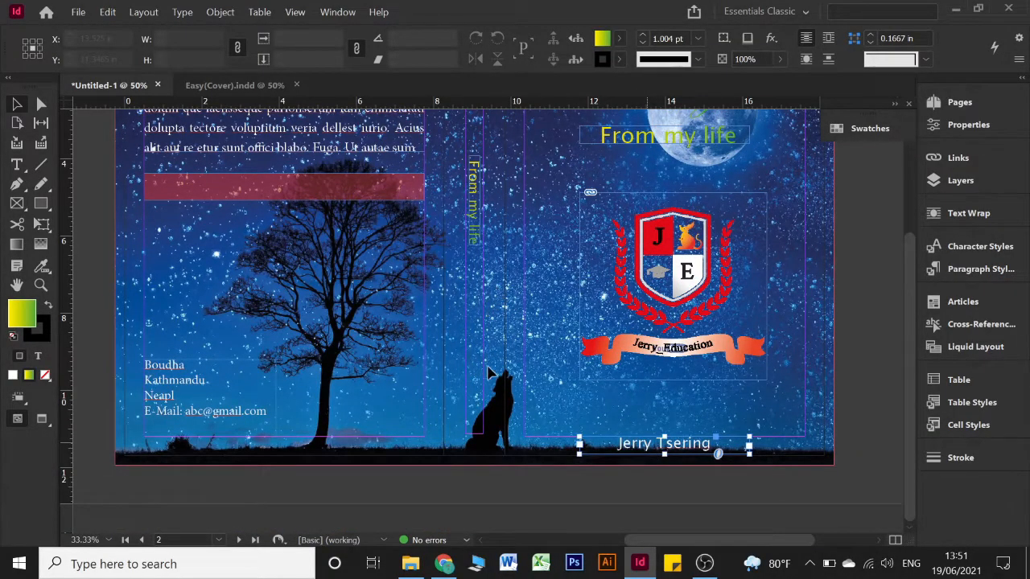
left_click(609, 379)
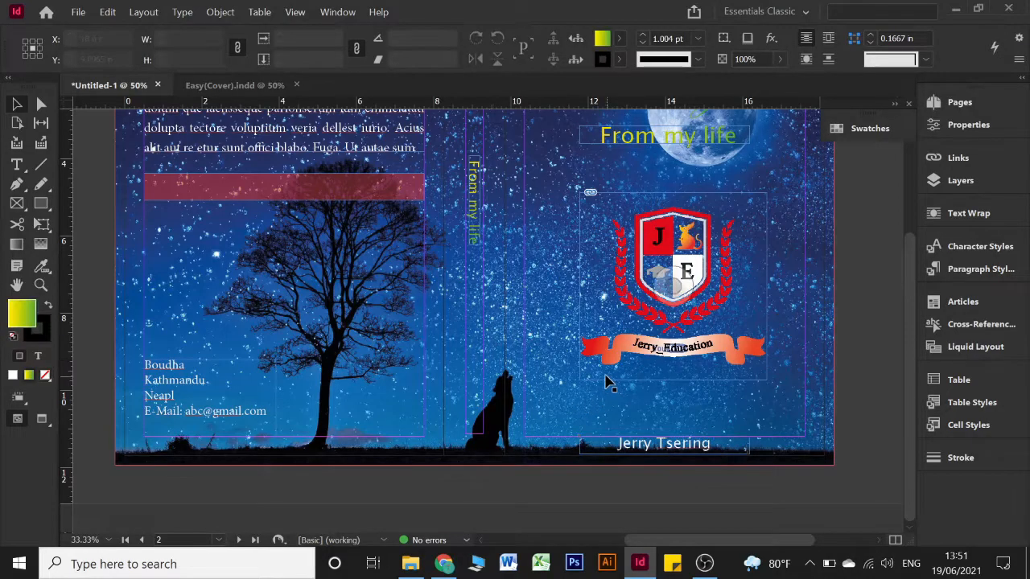
scroll(607, 383, "up", 1)
scroll(607, 383, "up", 4)
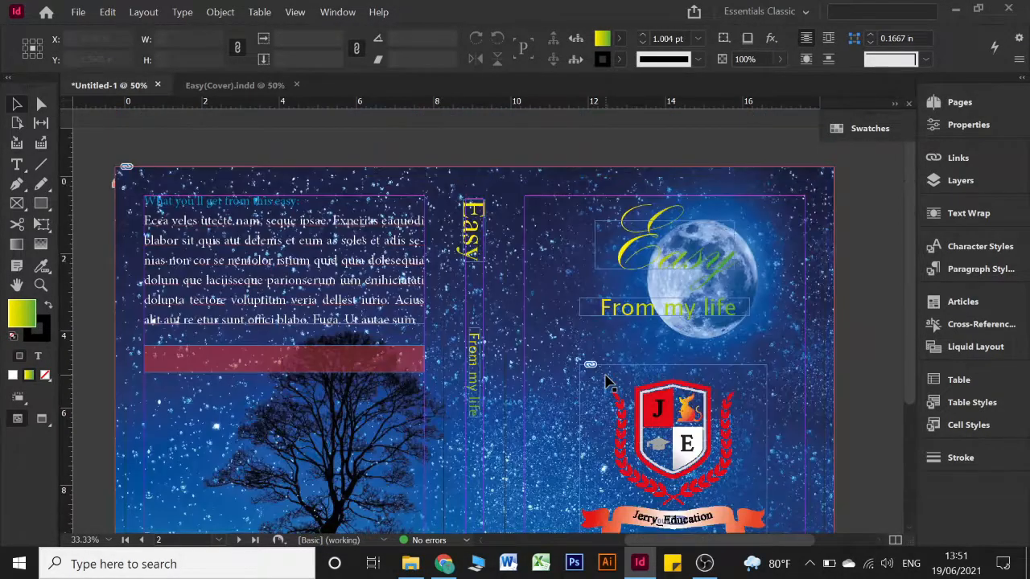
key("w")
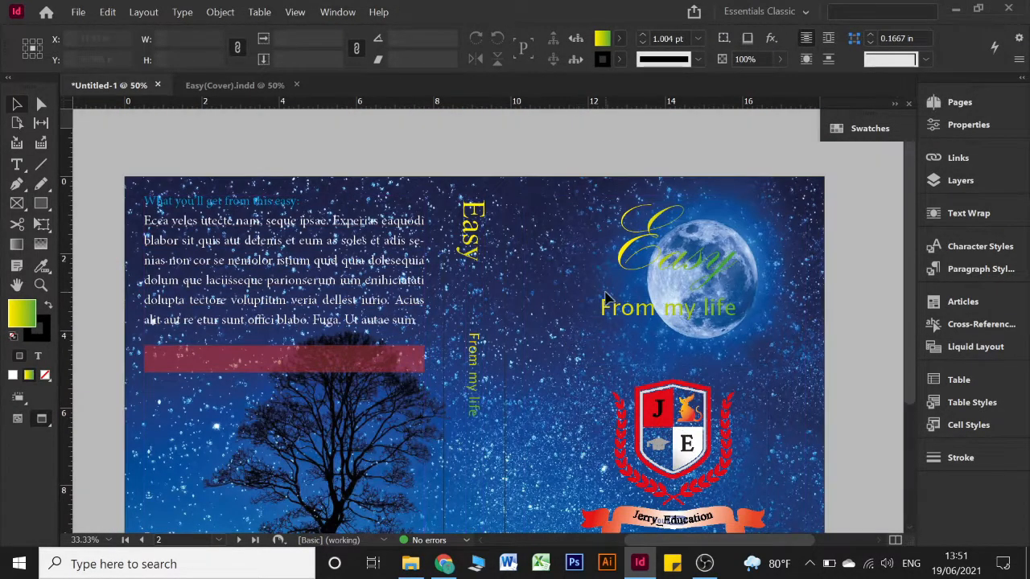
scroll(609, 379, "down", 2)
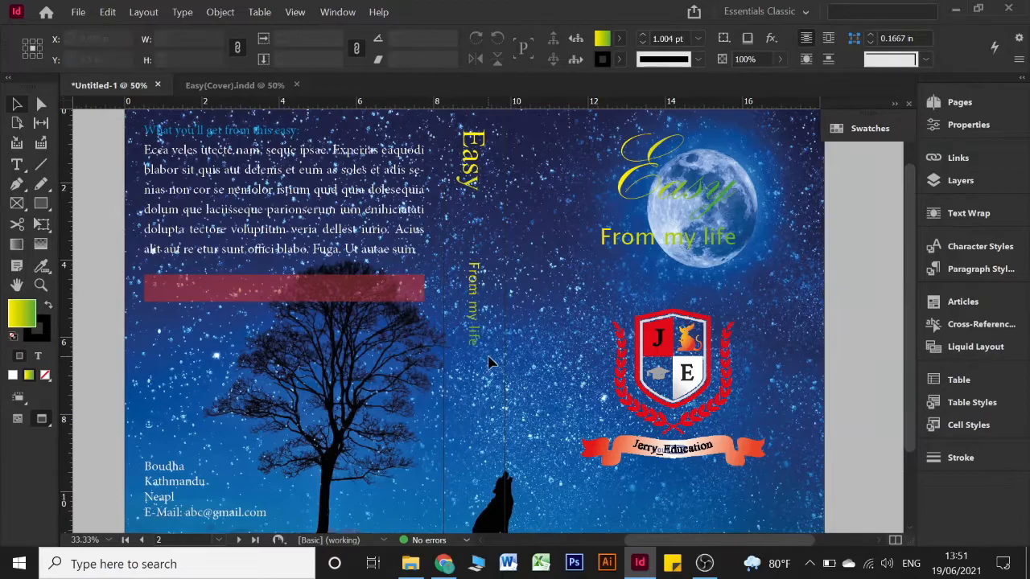
left_click_drag(504, 357, 497, 417)
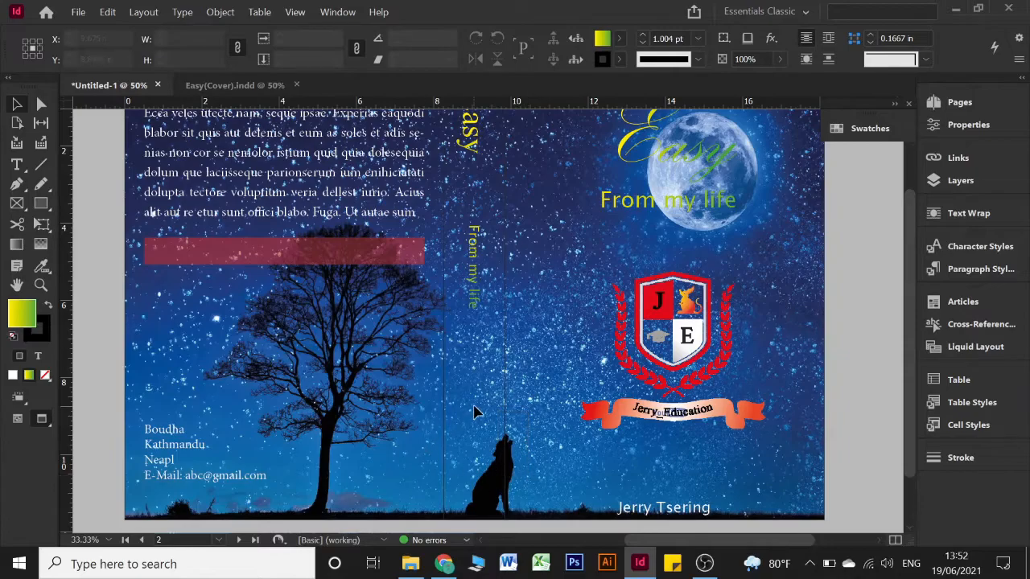
left_click_drag(479, 459, 488, 476)
Nudge the author name line up, restore the normal view, and switch to Easy(Cover).indd
left_click(634, 510)
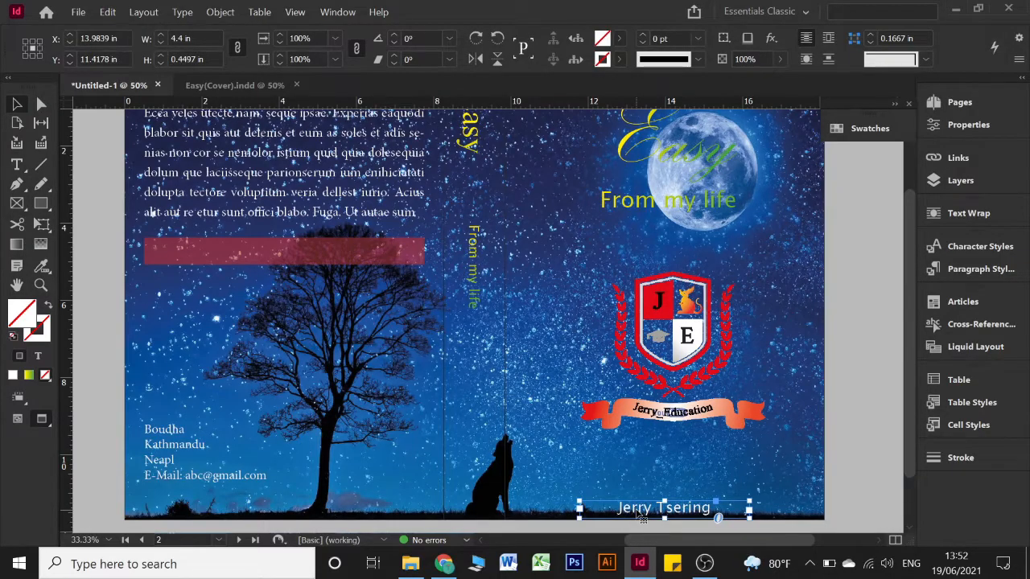
key("Up")
key("Up")
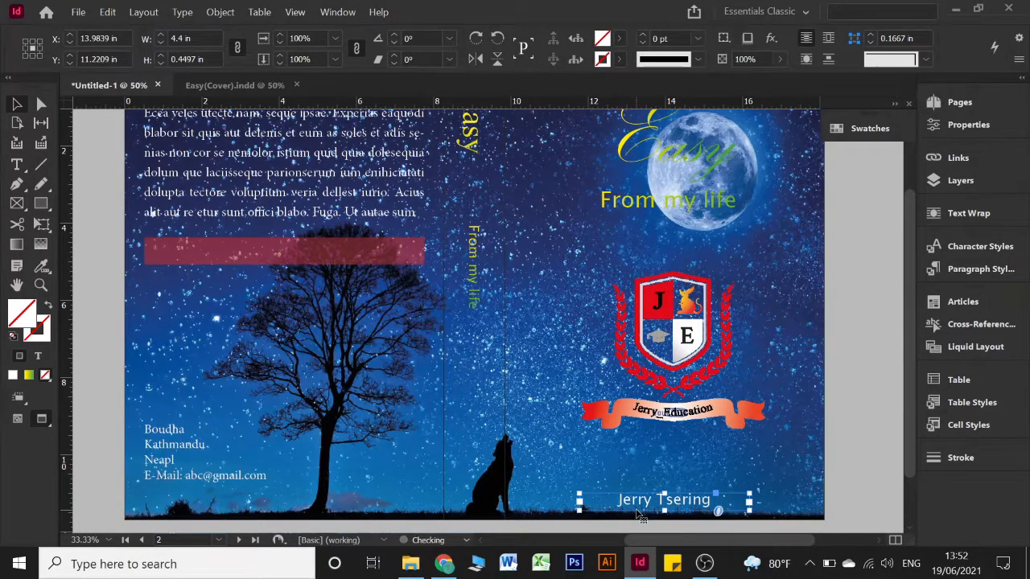
scroll(651, 467, "up", 3)
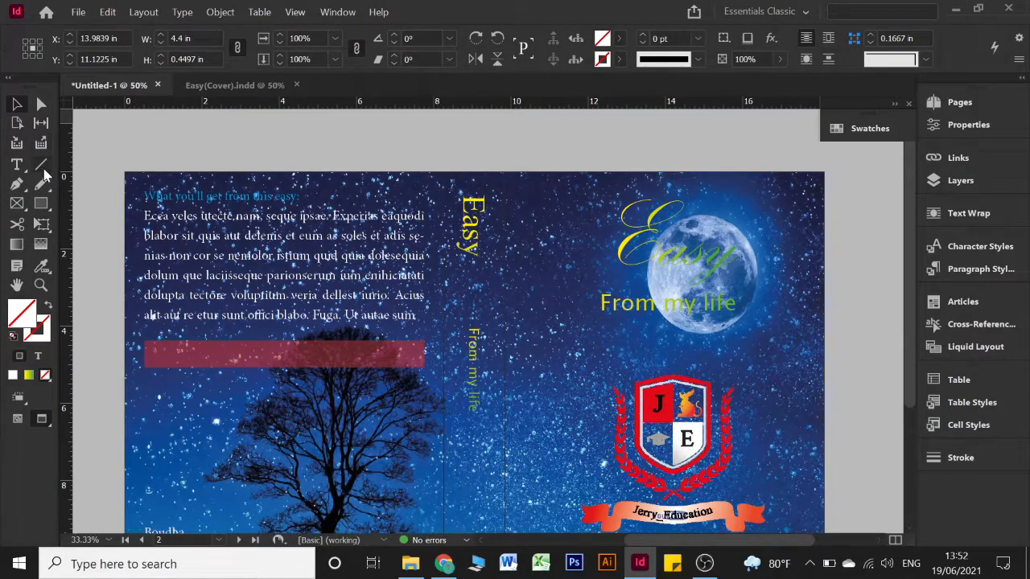
key("w")
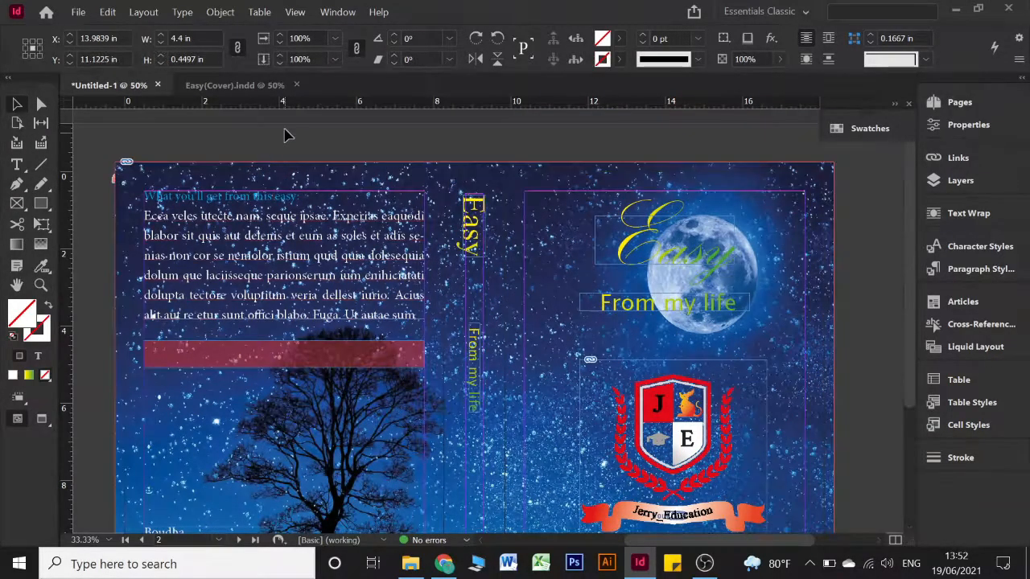
left_click(285, 135)
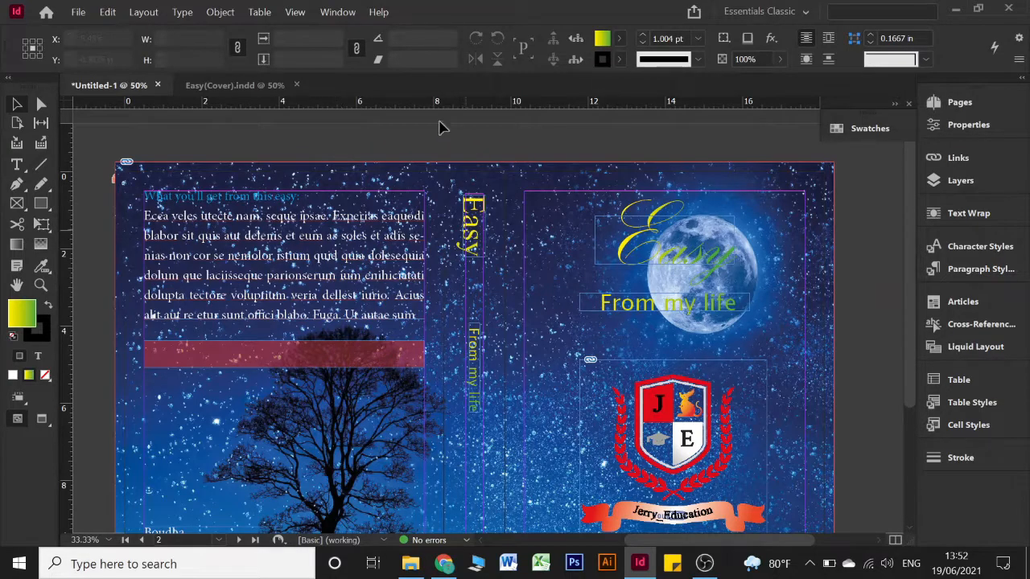
left_click(257, 85)
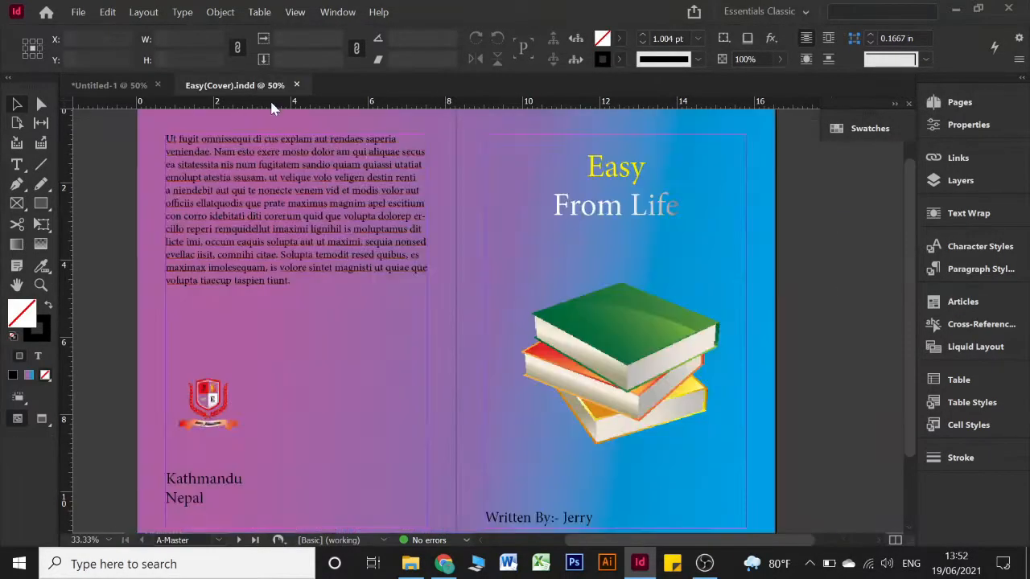
Close Easy(Cover).indd, leaving the Untitled-1 cover open, and dock Swatches below Stroke
left_click(121, 87)
scroll(479, 281, "down", 5)
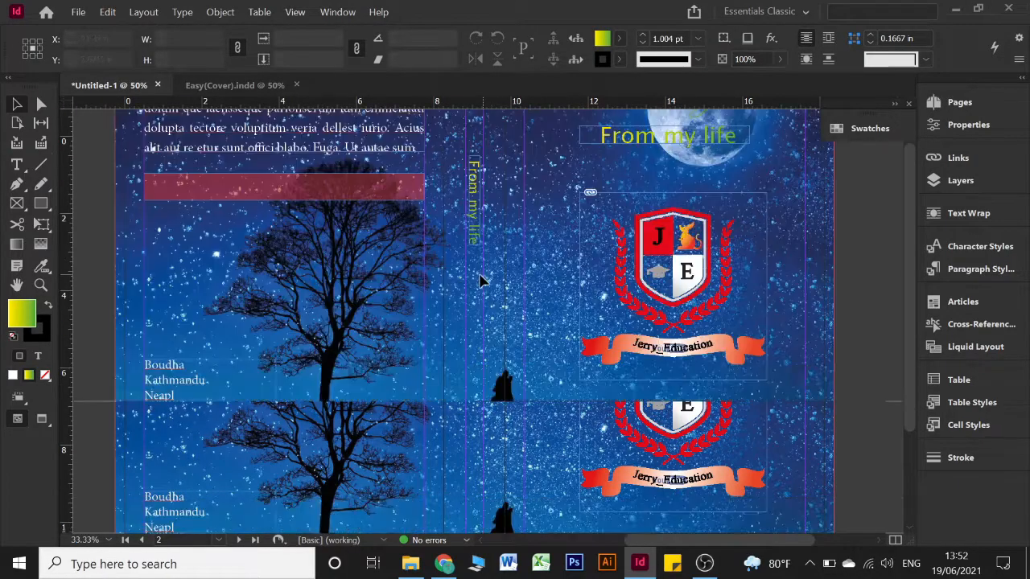
left_click(250, 86)
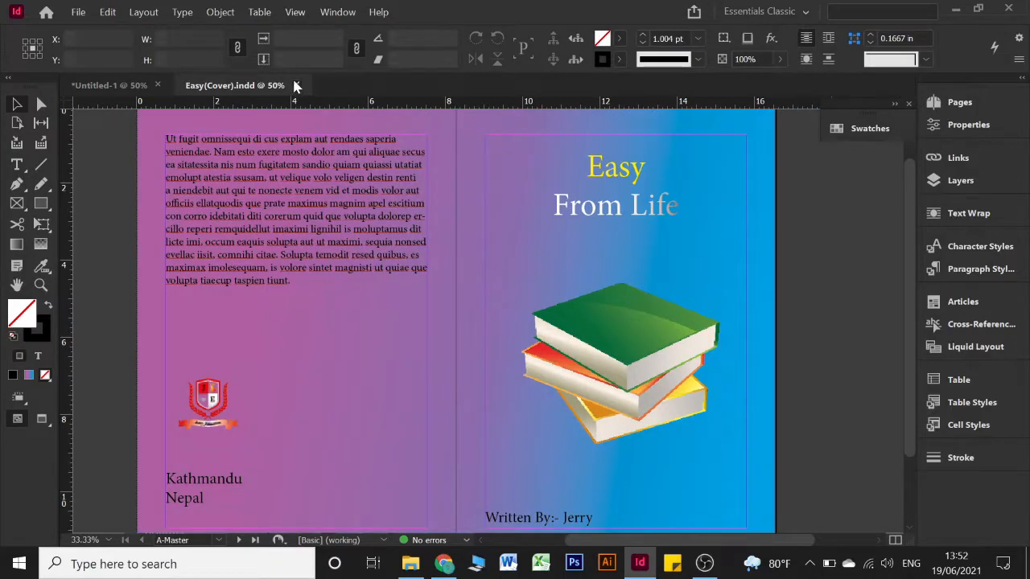
left_click(294, 85)
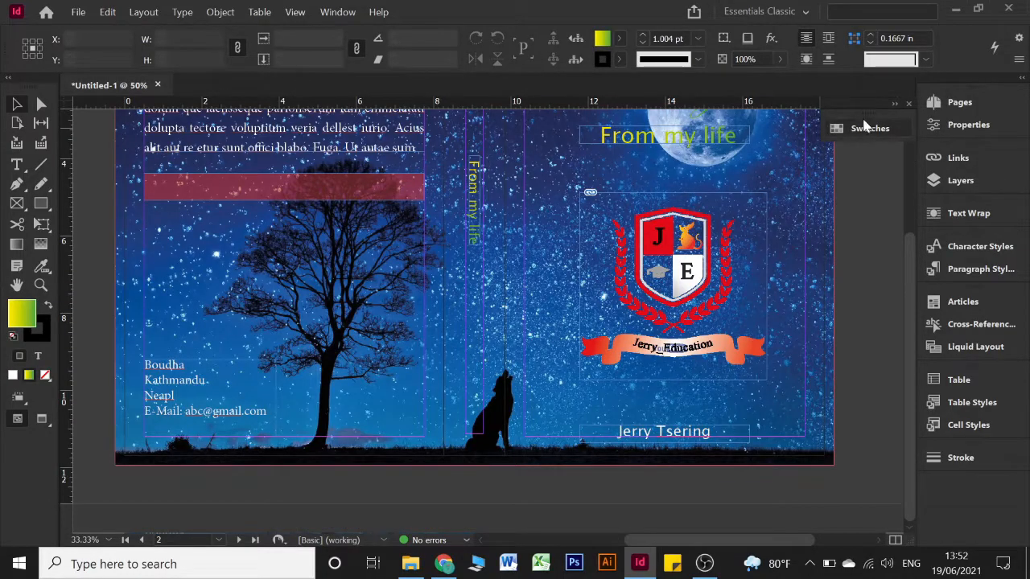
mouse_move(865, 133)
left_mouse_down()
mouse_move(942, 289)
mouse_move(974, 299)
mouse_move(955, 476)
left_mouse_up()
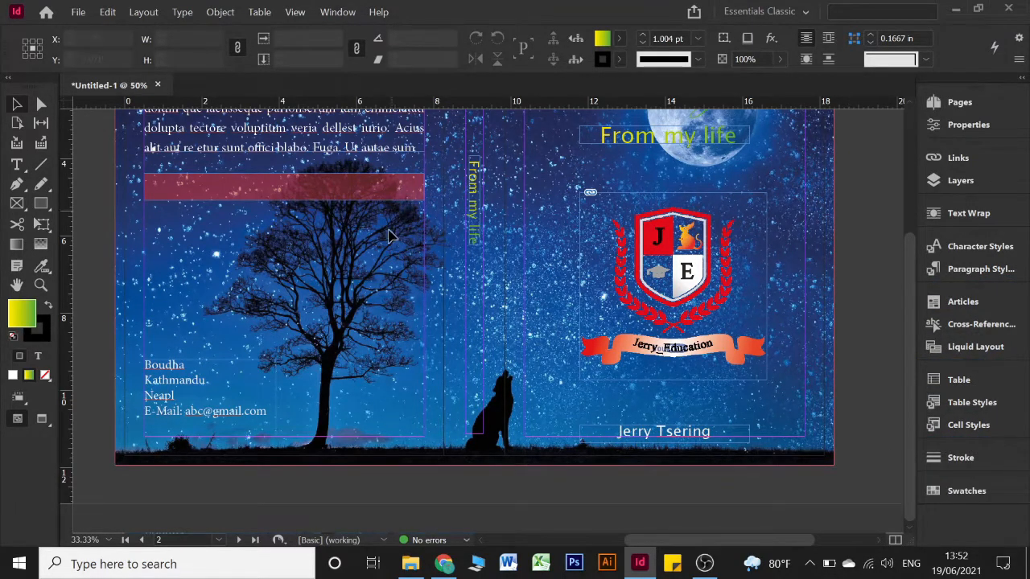
scroll(501, 217, "up", 3)
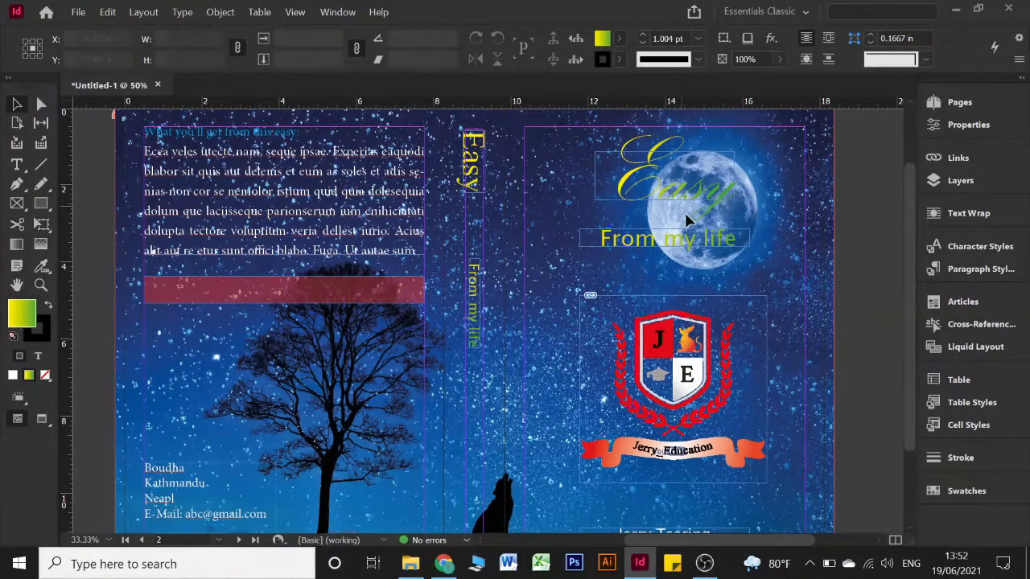
Replace the front-cover crest logo with the books-155185_1280 image
left_click(673, 339)
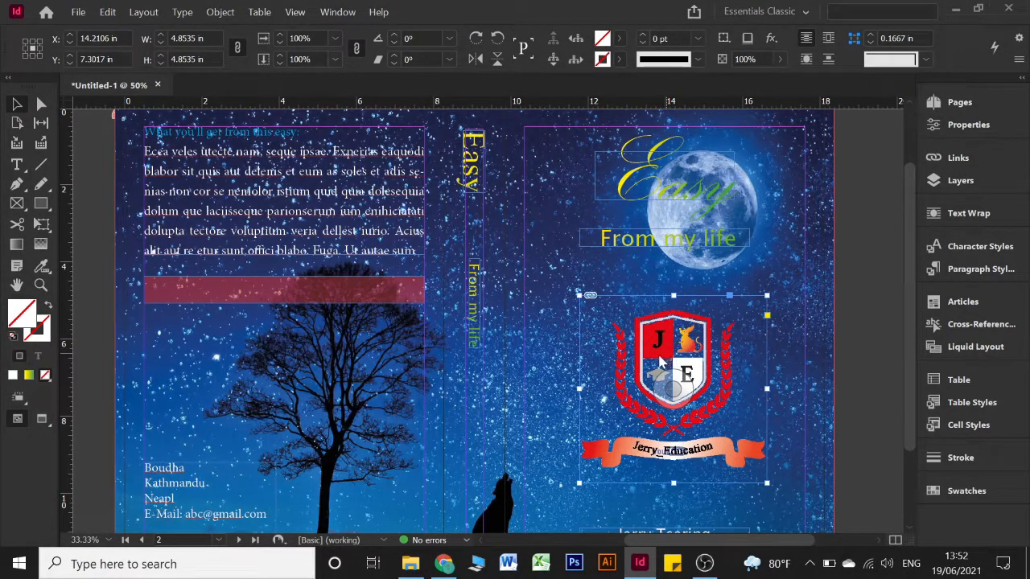
key("ctrl+d")
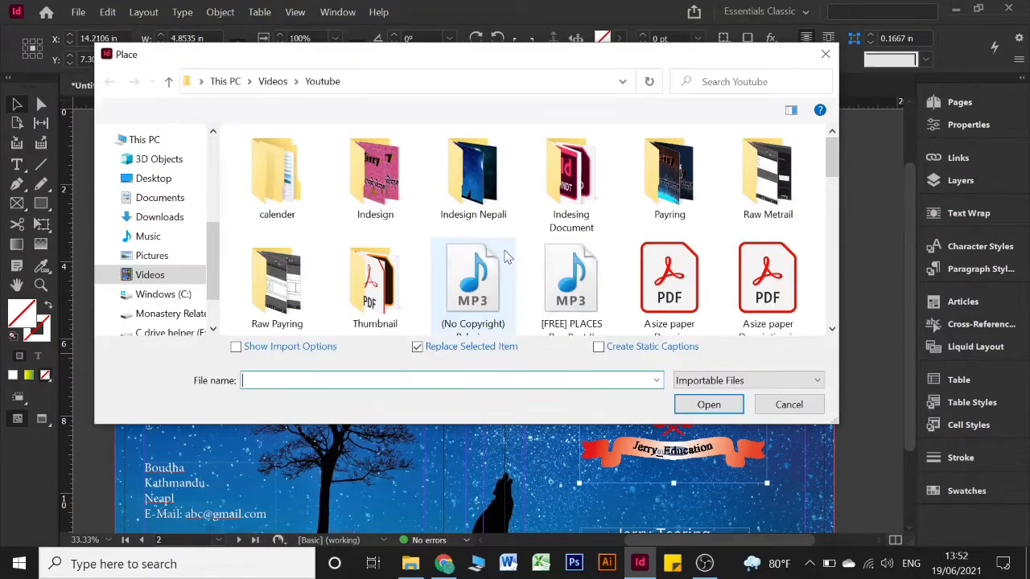
scroll(507, 255, "down", 5)
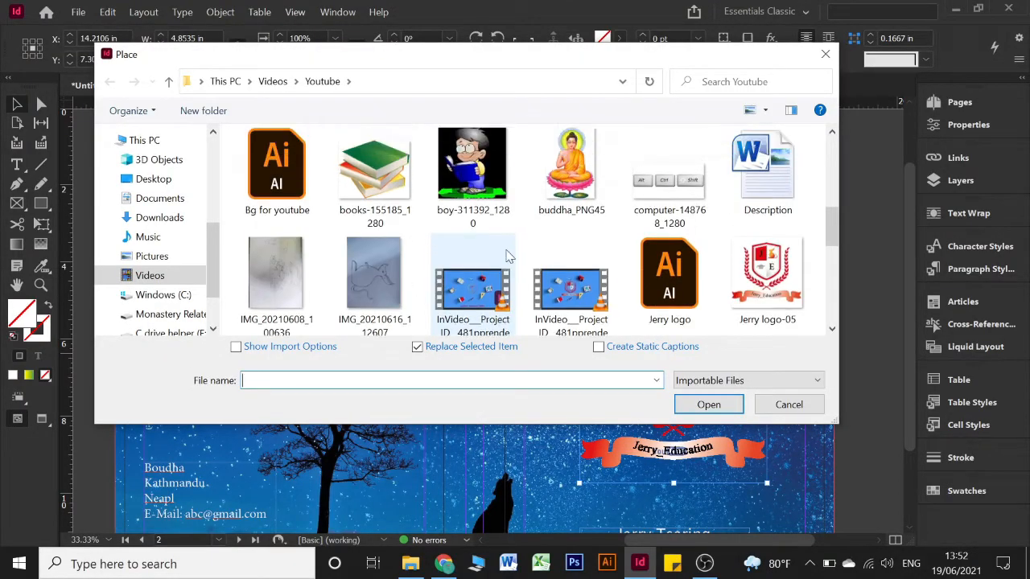
scroll(391, 189, "up", 1)
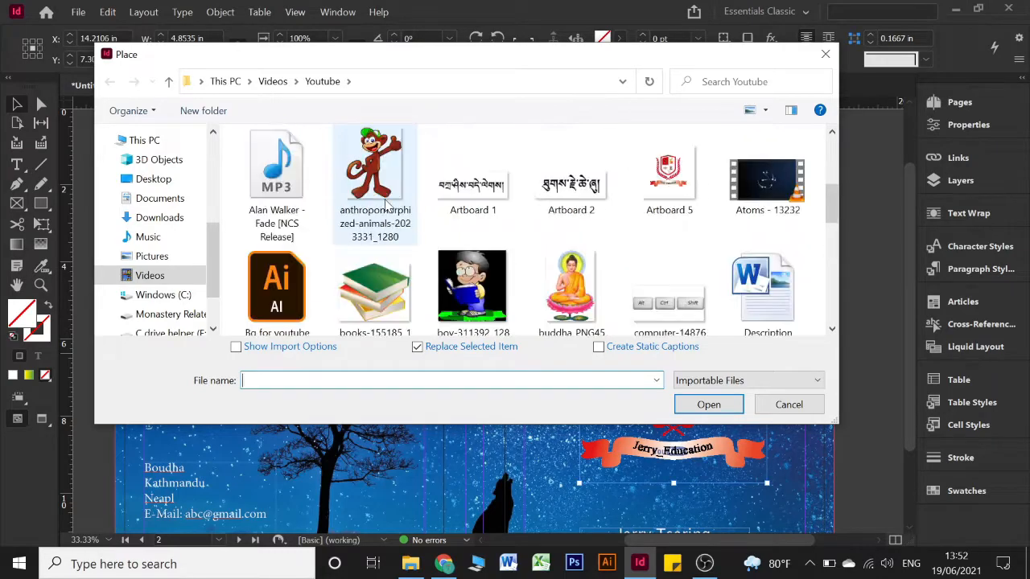
left_click(374, 289)
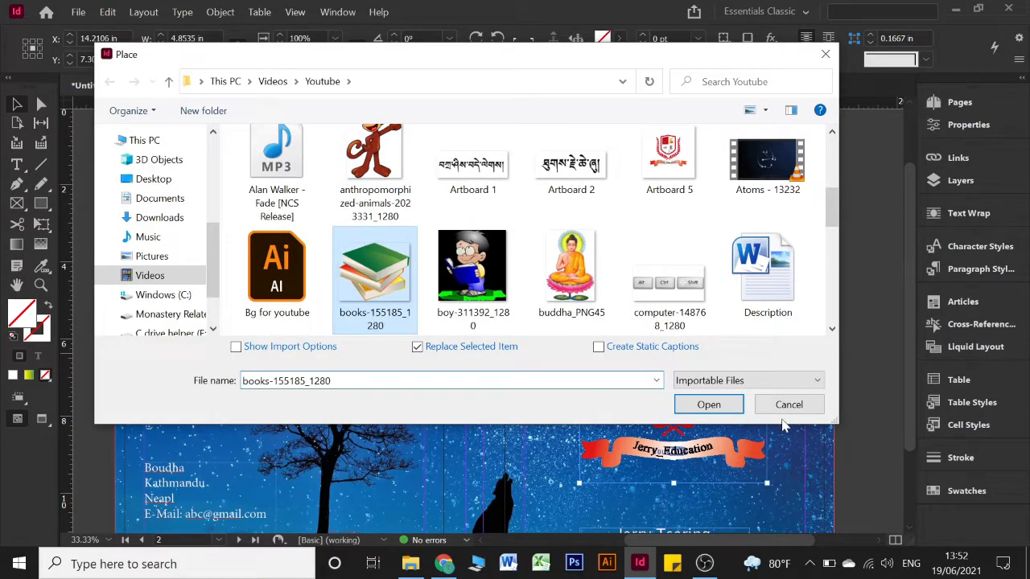
left_click(709, 405)
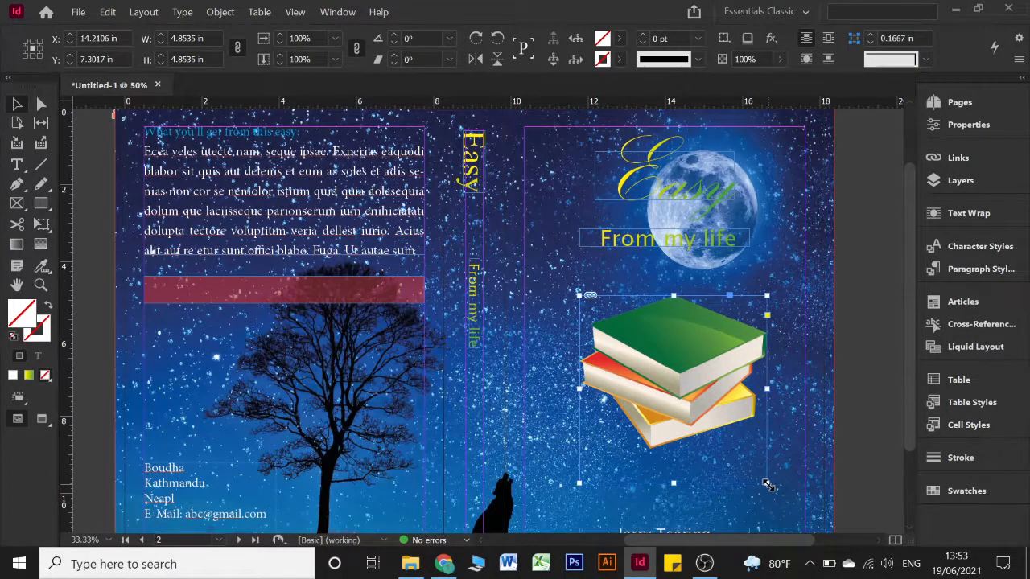
Resize the books frame to about 4.85 × 3.97 in and position it below the title
left_click_drag(770, 485, 769, 449)
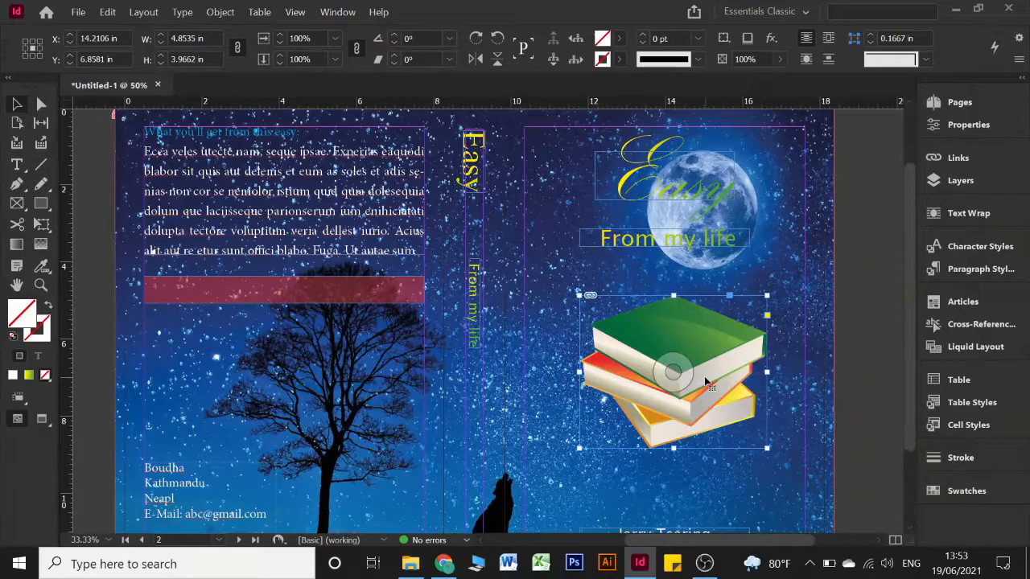
left_click_drag(705, 389, 715, 432)
scroll(811, 449, "down", 2)
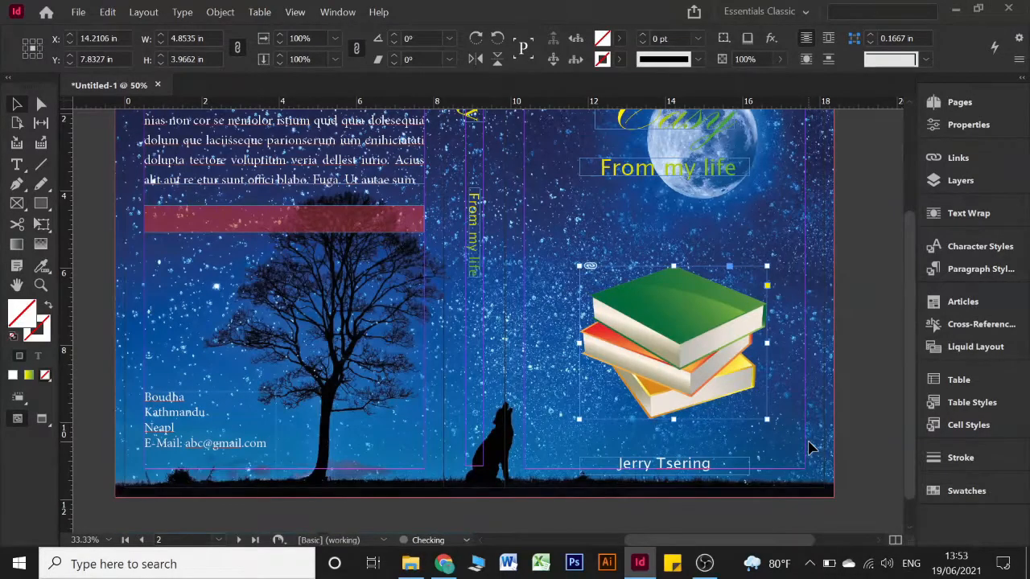
key("Up")
key("Up")
key("Up")
key("Up")
key("Up")
key("Up")
key("Up")
key("Up")
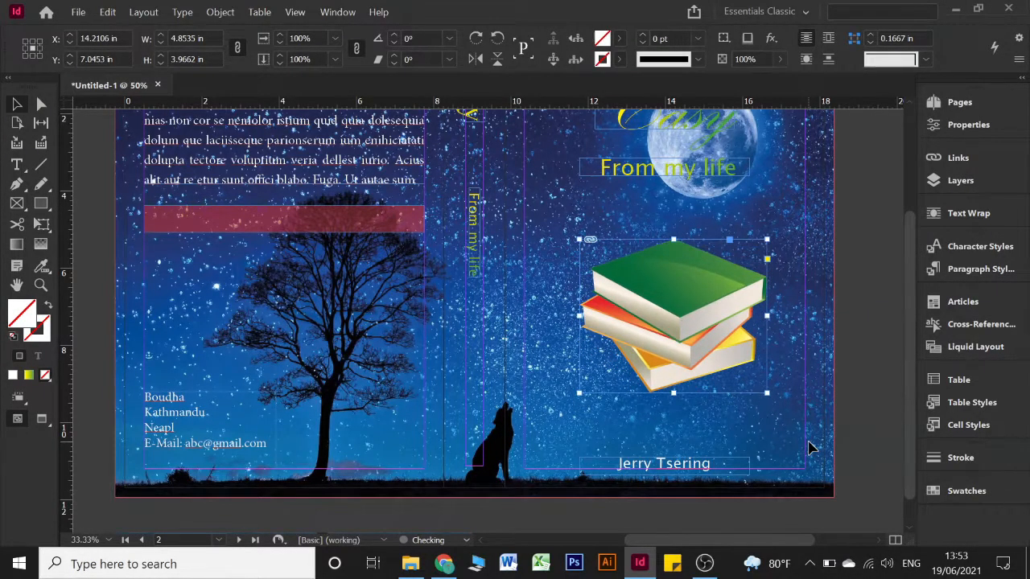
key("Down")
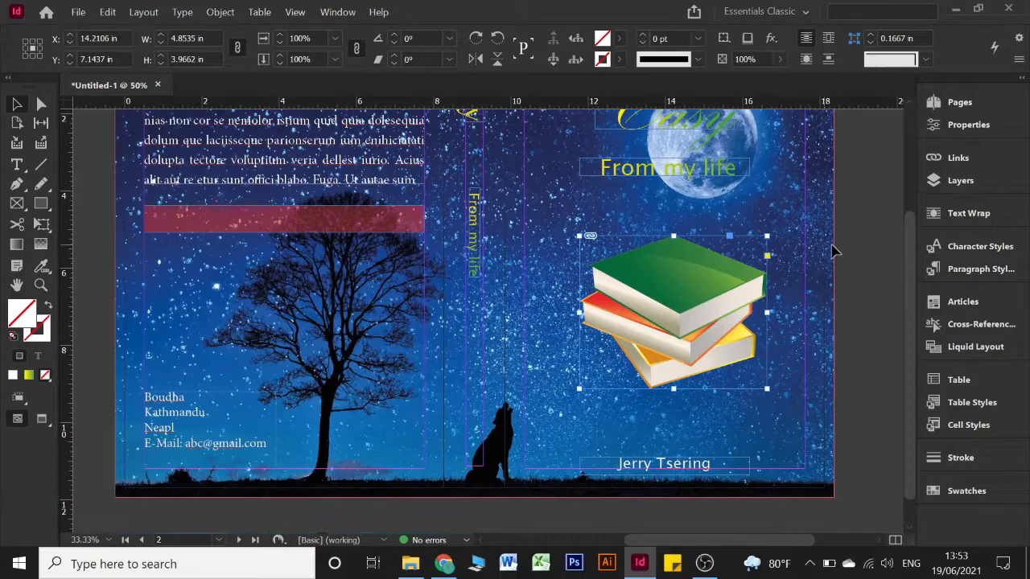
left_click(272, 295)
scroll(272, 295, "up", 3)
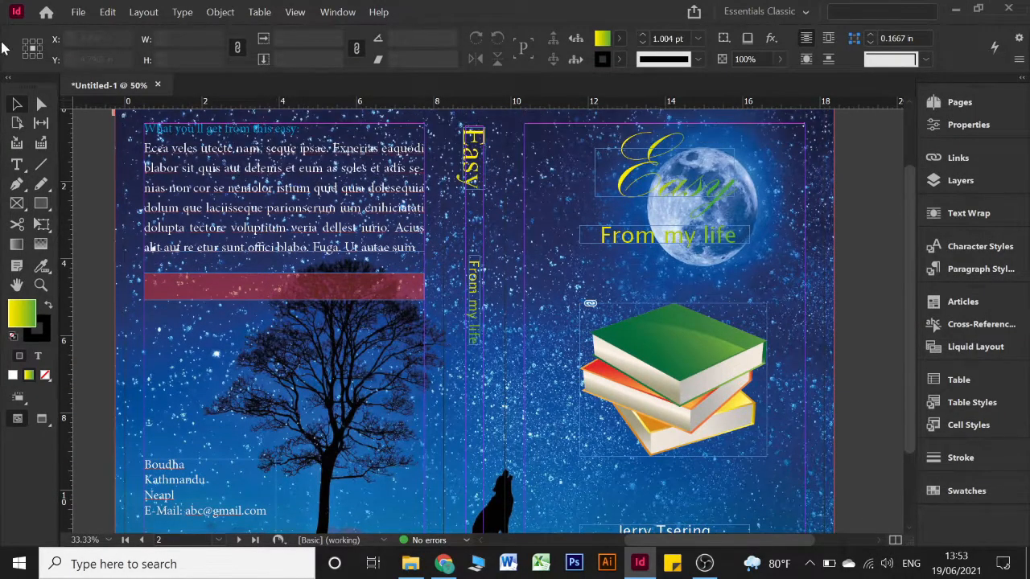
Open the Export dialog for the cover and expand the Save as type format list
left_click(79, 13)
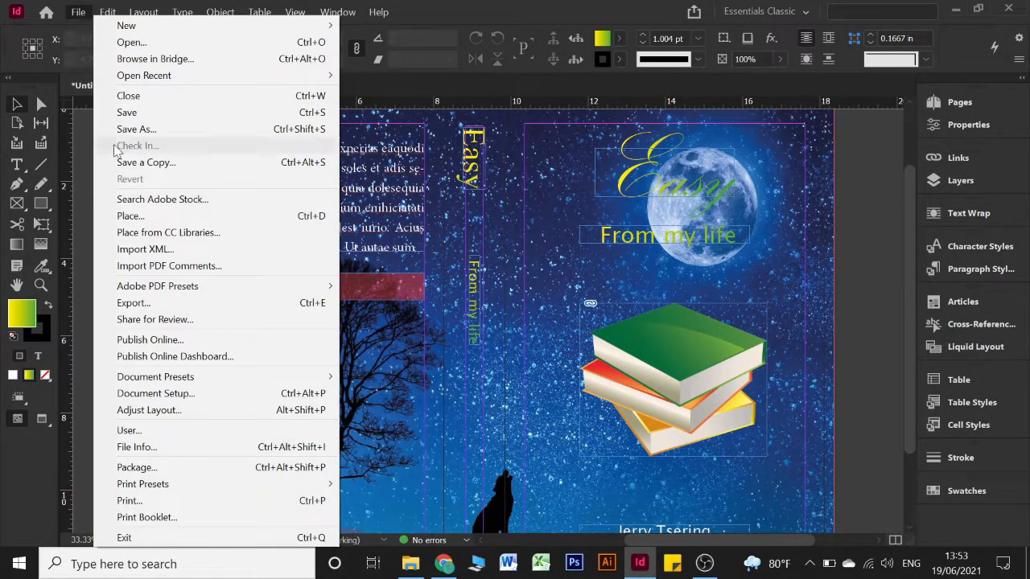
left_click(147, 309)
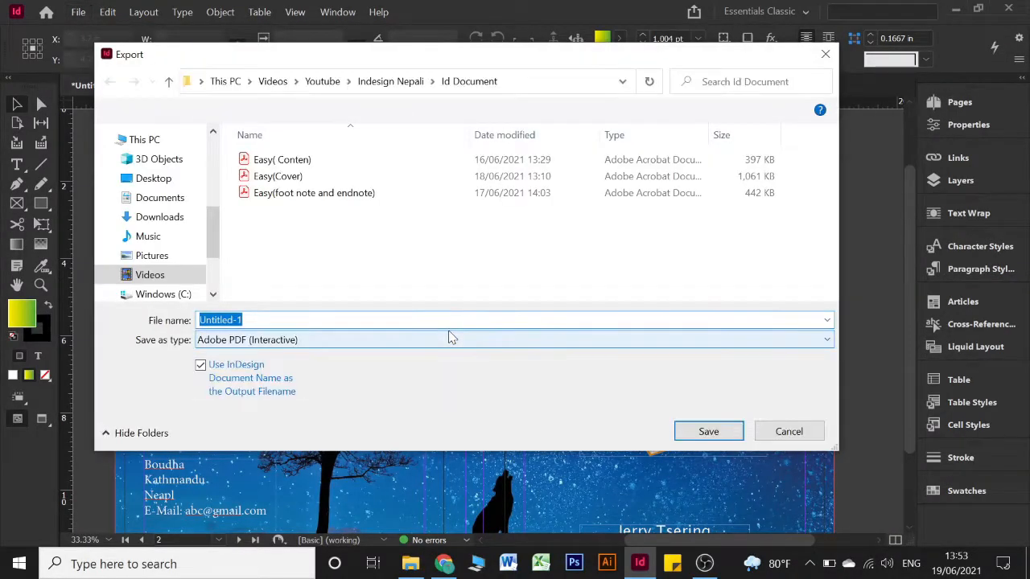
left_click(241, 341)
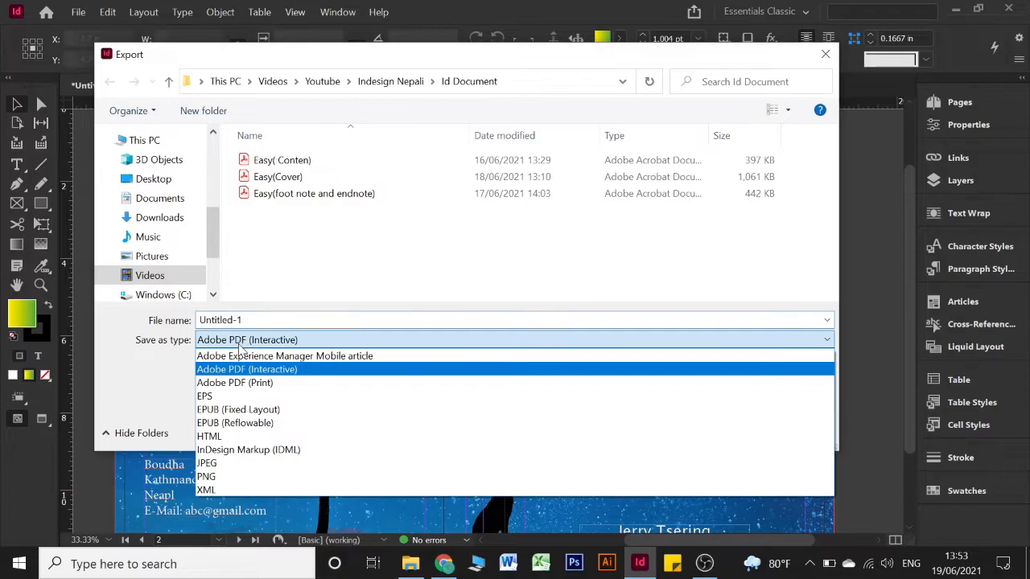
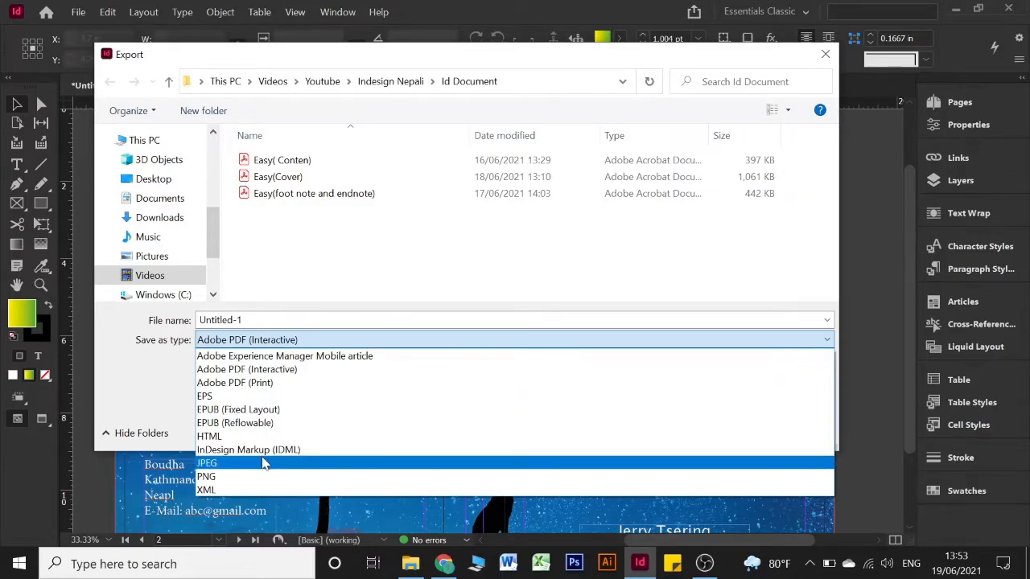
Choose Adobe PDF (Print) as the format, name the file 'Cover 2021-19-06' and save
left_click(282, 388)
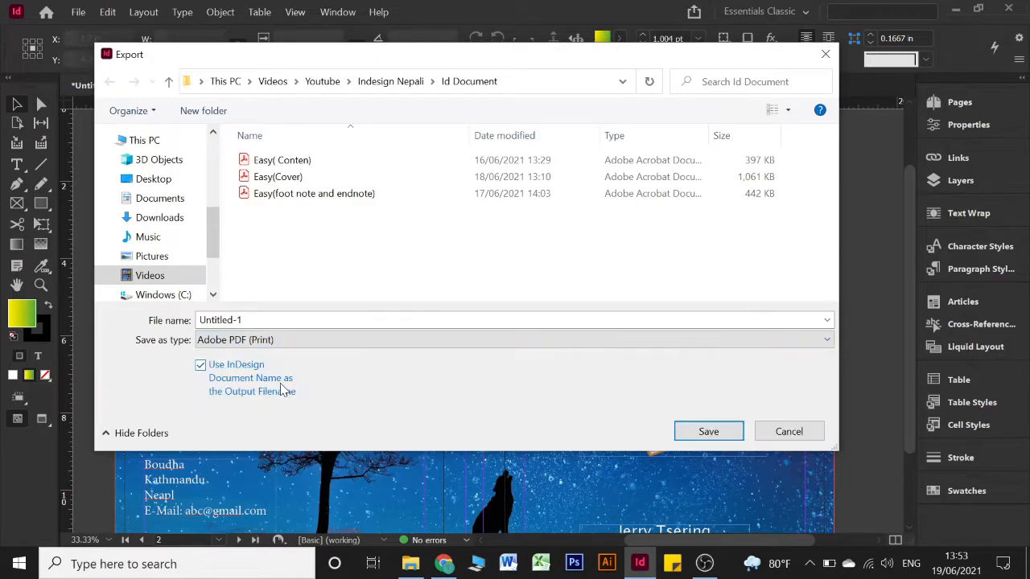
left_click(401, 320)
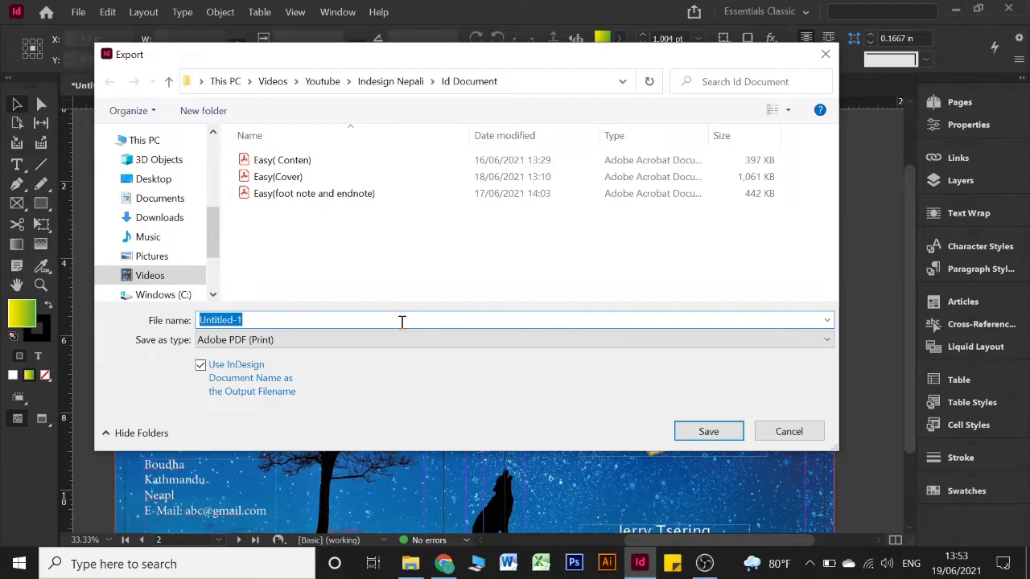
type("Co")
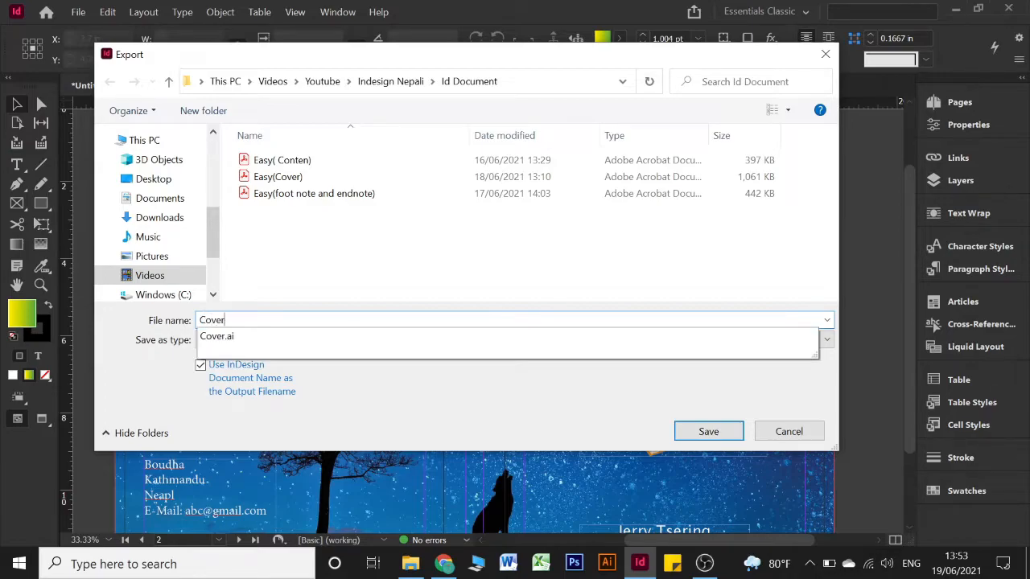
type("ver ")
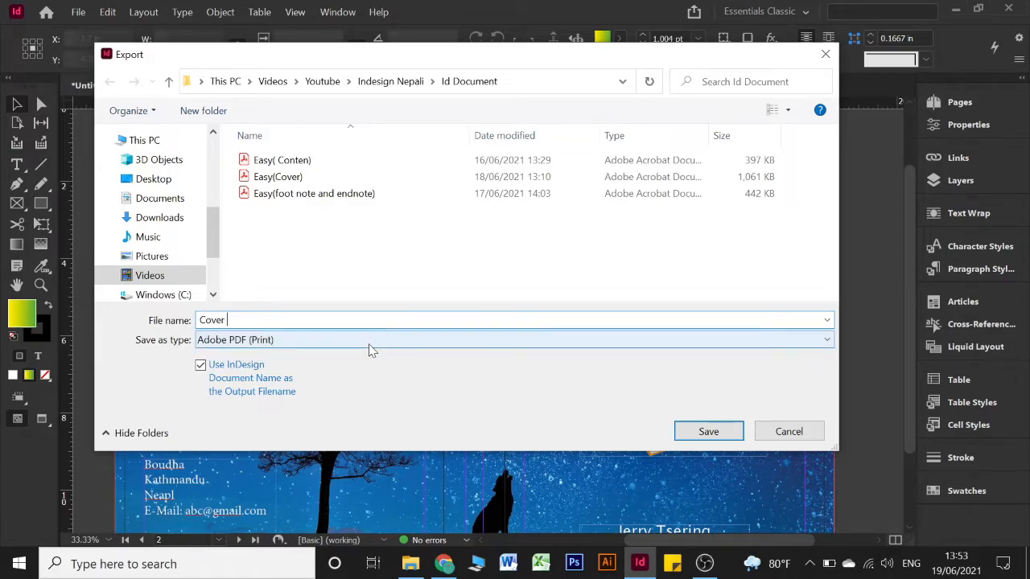
type("2021-19-06")
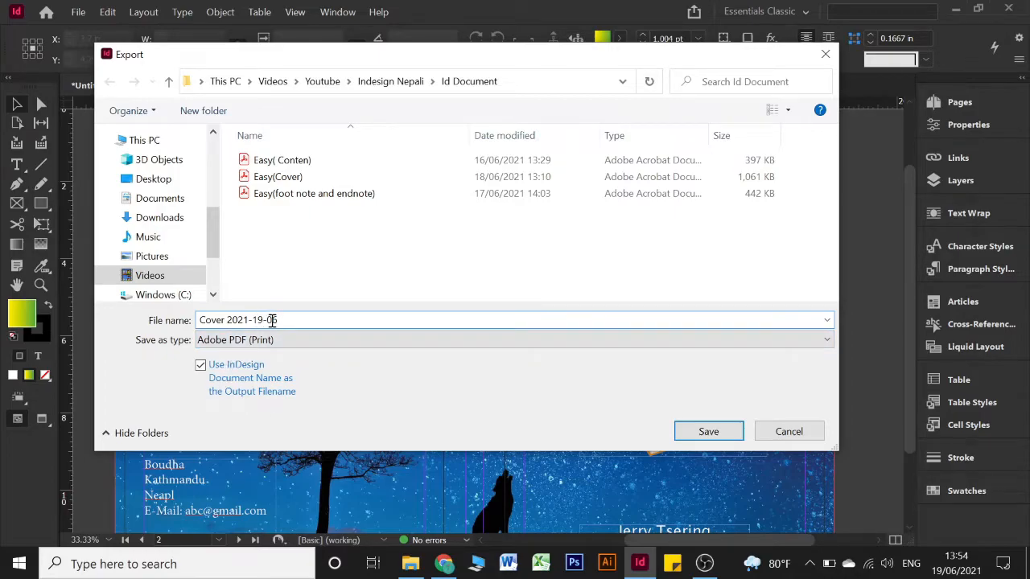
left_click(711, 433)
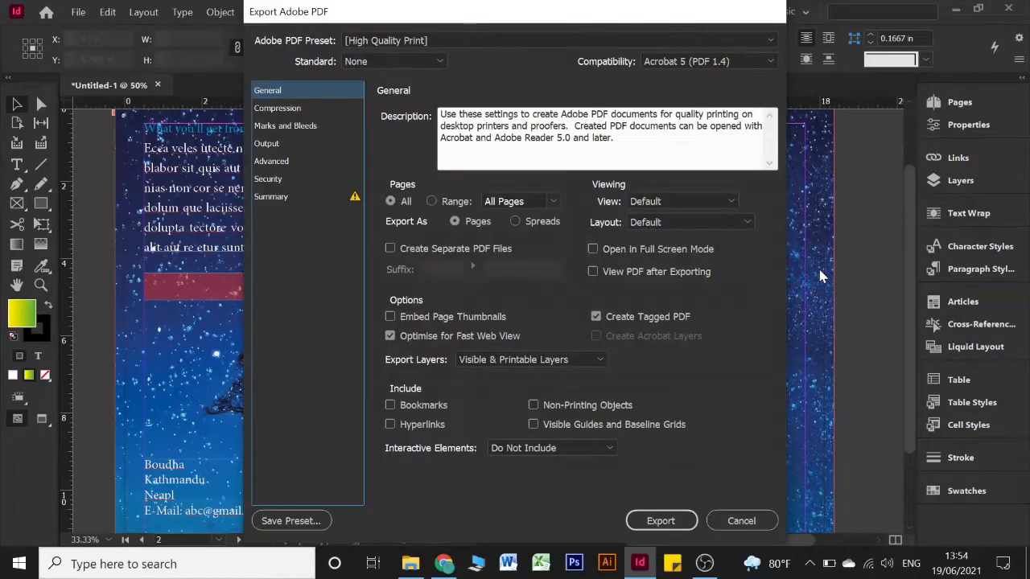
Keep the PDF export set to Pages rather than Spreads, then bring File Explorer forward
left_click(540, 228)
left_click(455, 222)
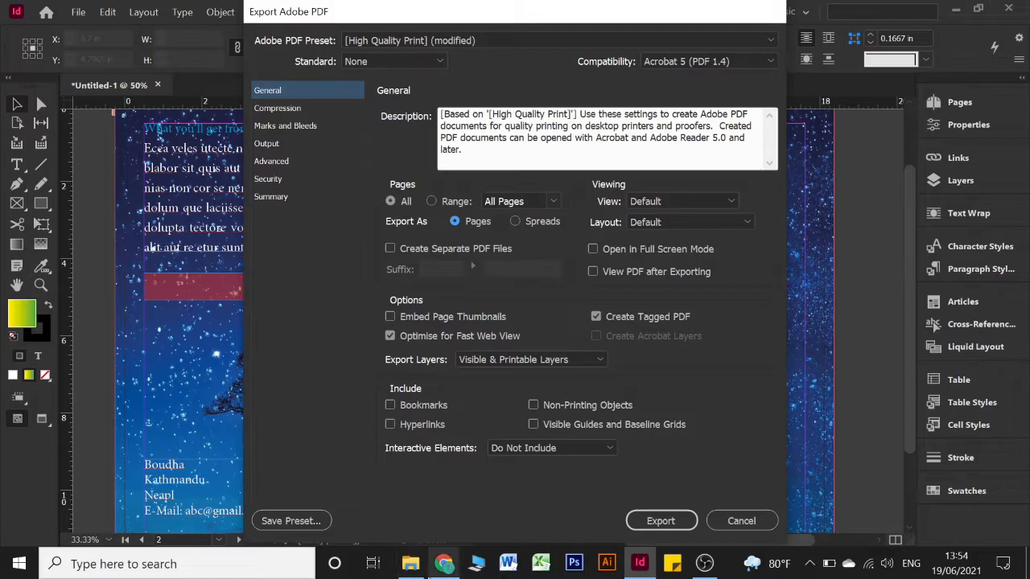
left_click(411, 564)
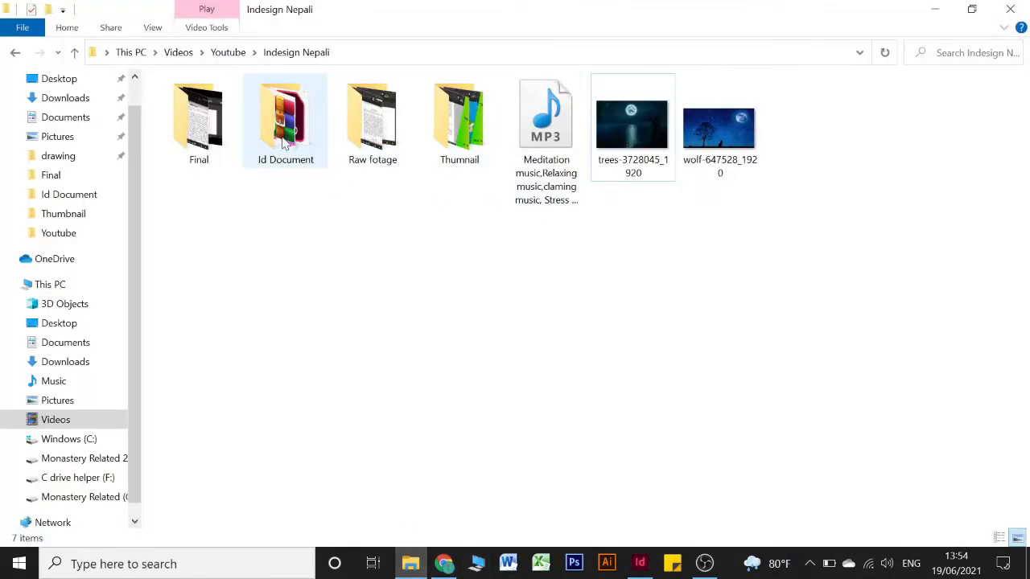
Open the Id Document folder and launch Easy( Conten).pdf in Acrobat
double_click(283, 140)
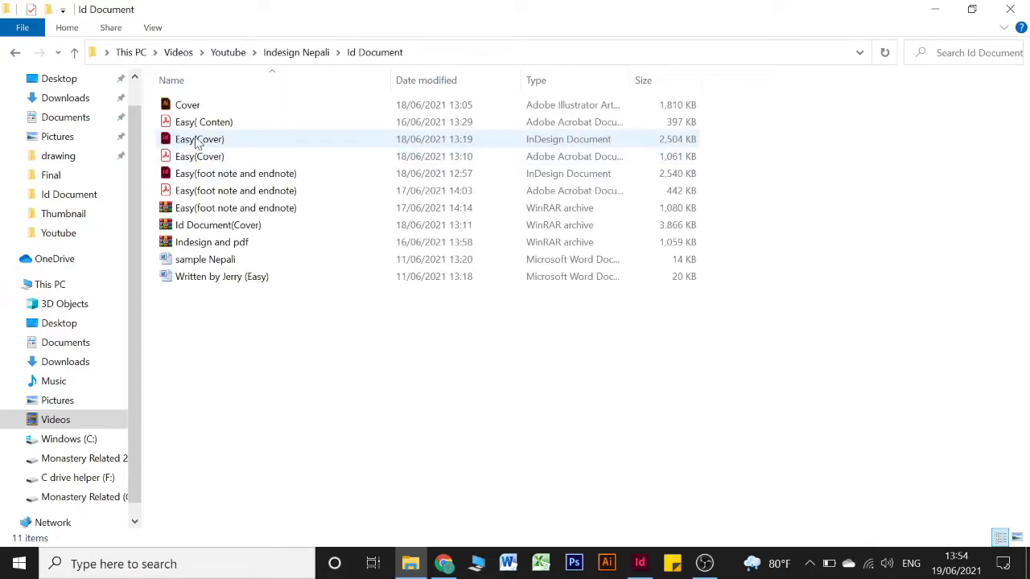
double_click(214, 125)
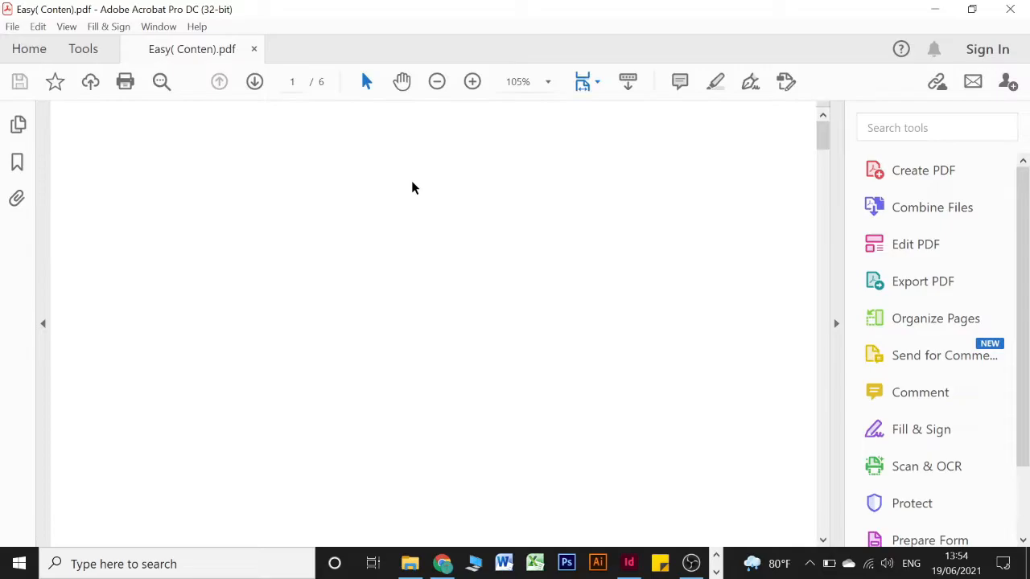
Fit Easy( Conten).pdf one full page at a time, scroll its spreads, then open Easy(Cover).pdf
left_click(597, 81)
left_click(660, 129)
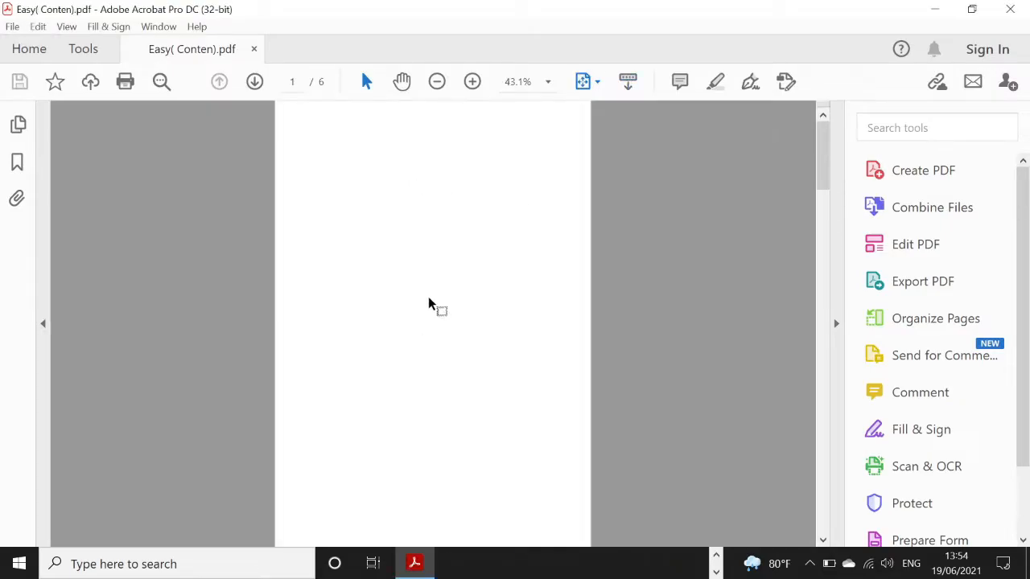
scroll(441, 298, "down", 3)
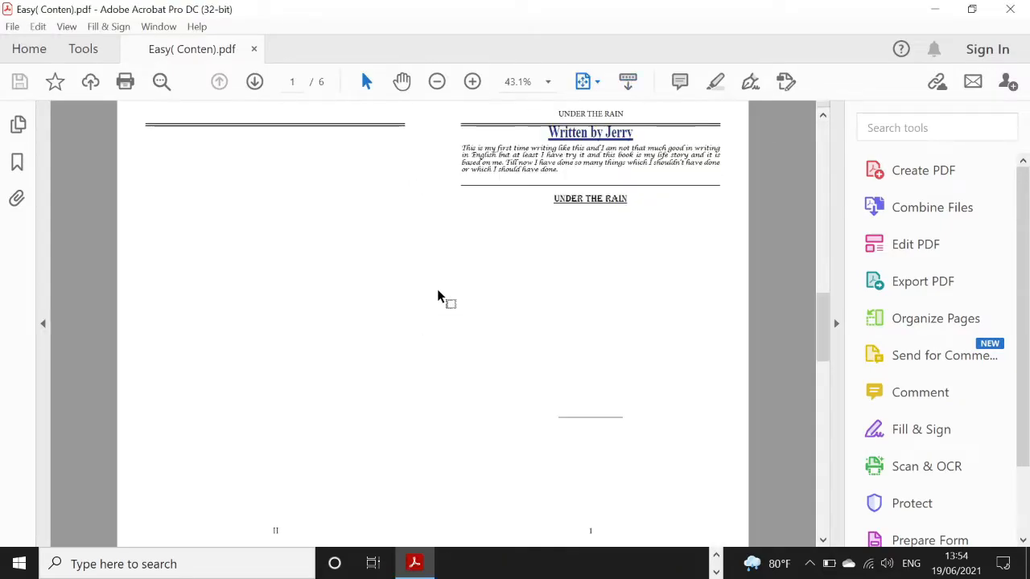
scroll(441, 298, "up", 3)
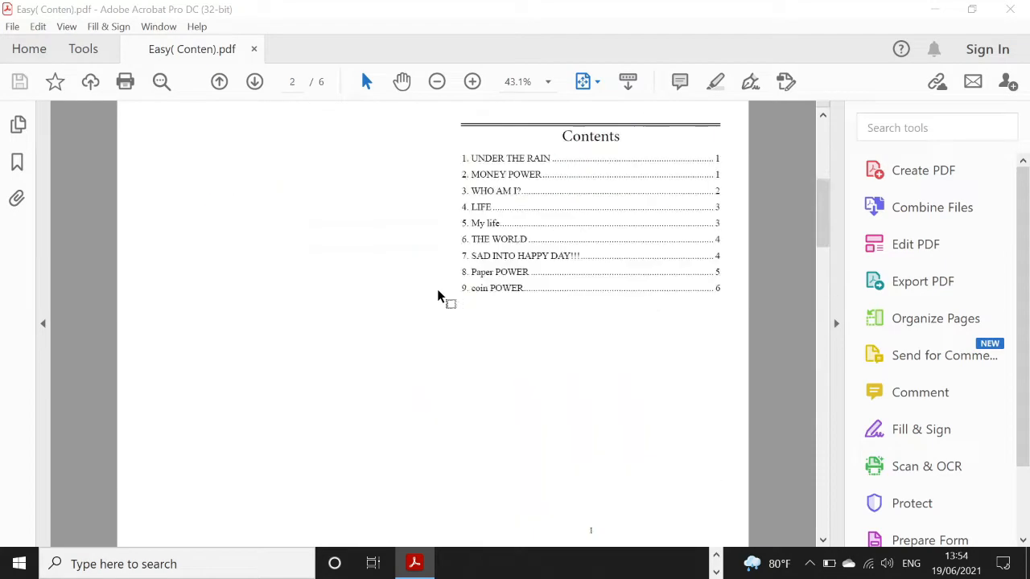
scroll(441, 297, "down", 1)
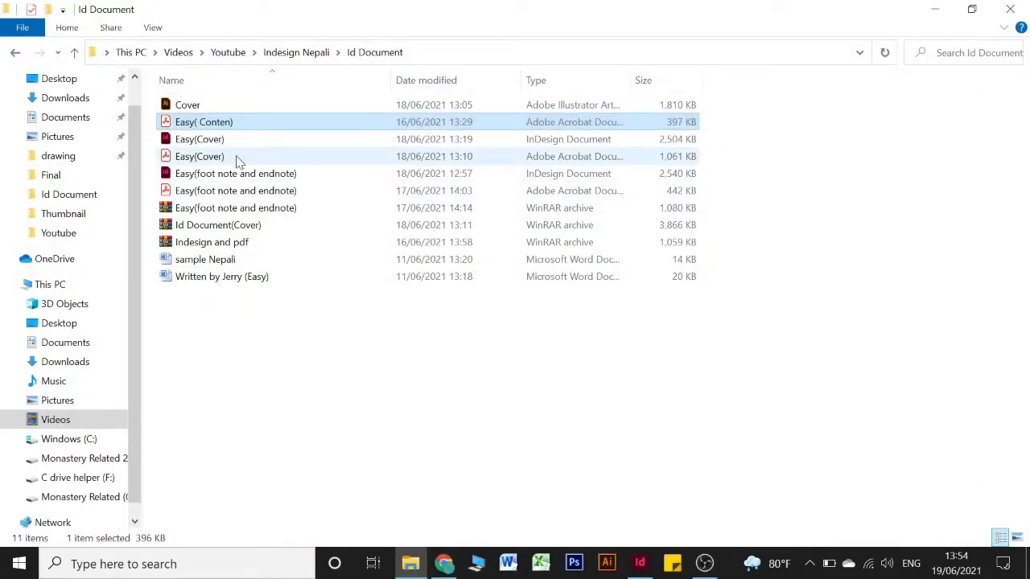
double_click(240, 157)
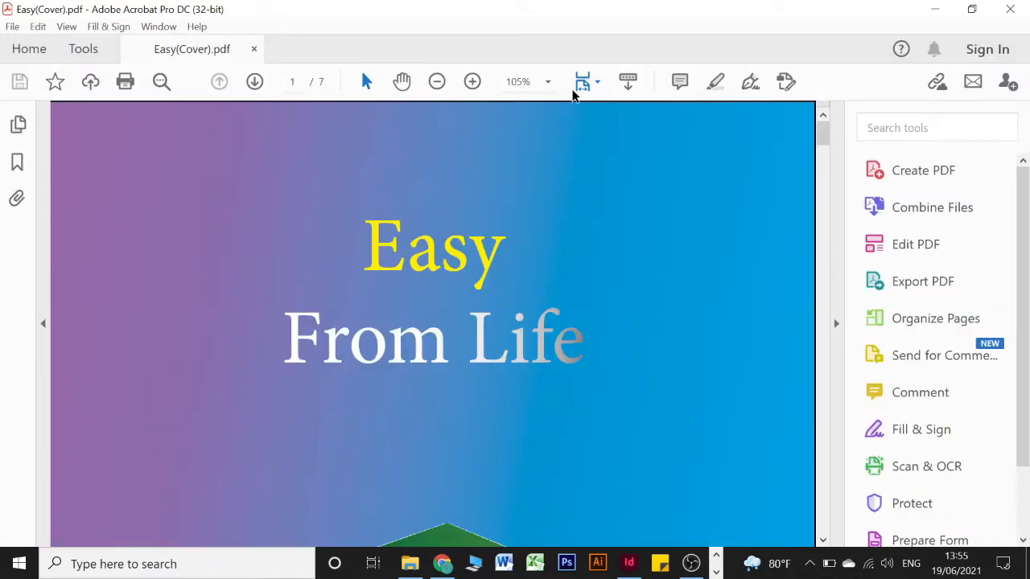
View Easy(Cover).pdf one full page at a time and scroll through its pages
left_click(585, 85)
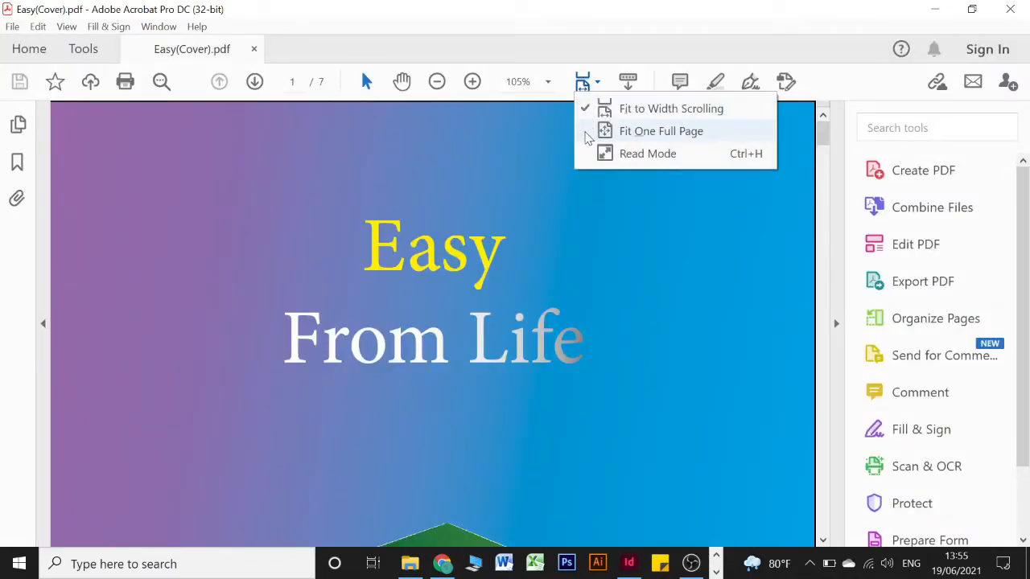
left_click(588, 134)
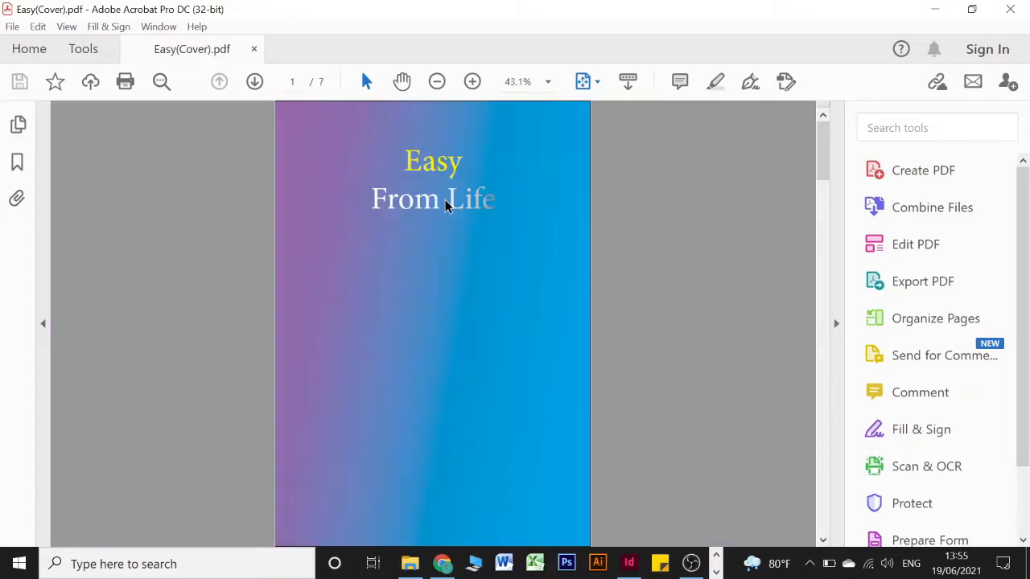
scroll(445, 205, "down", 10)
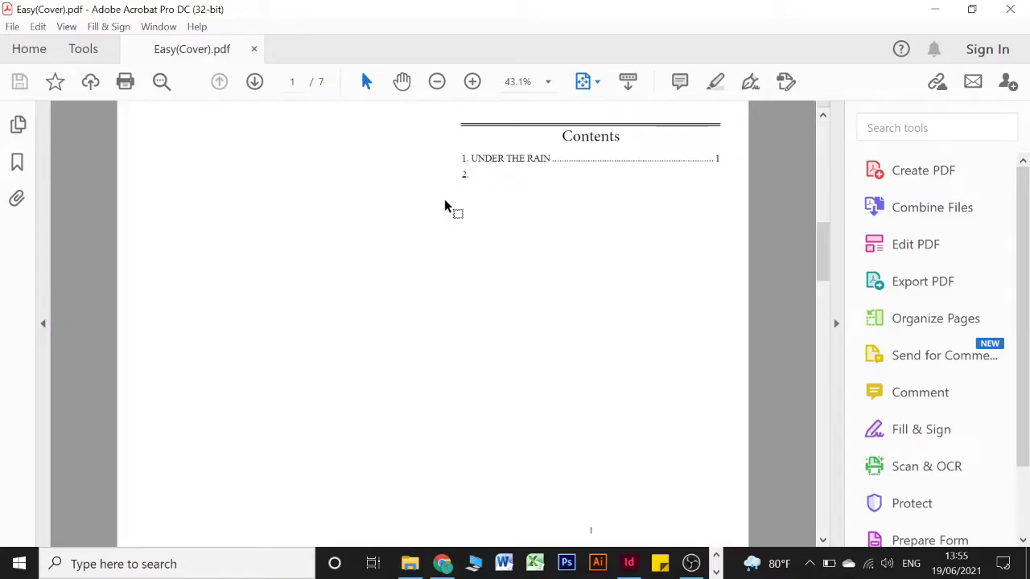
scroll(445, 205, "down", 3)
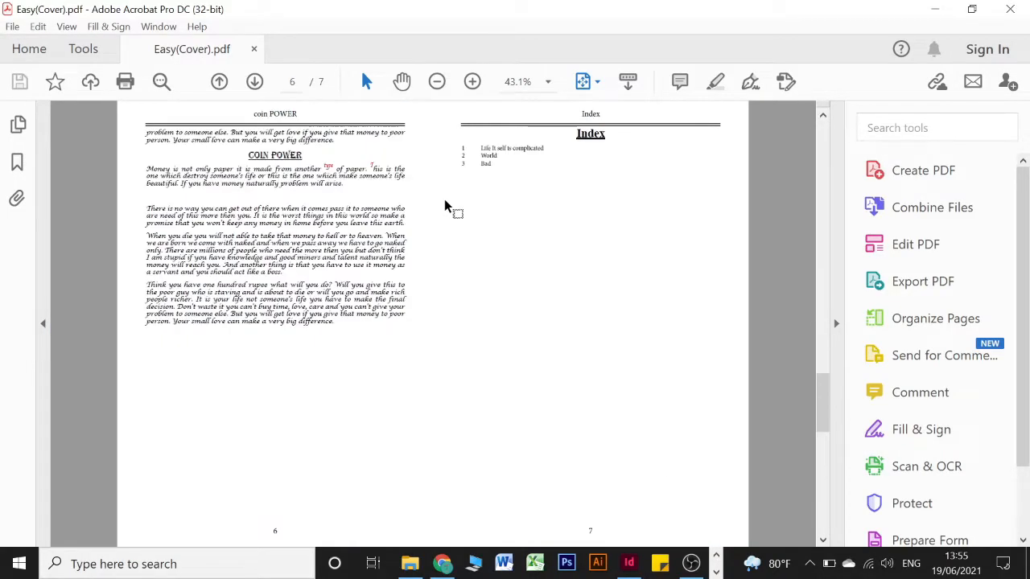
scroll(447, 203, "up", 6)
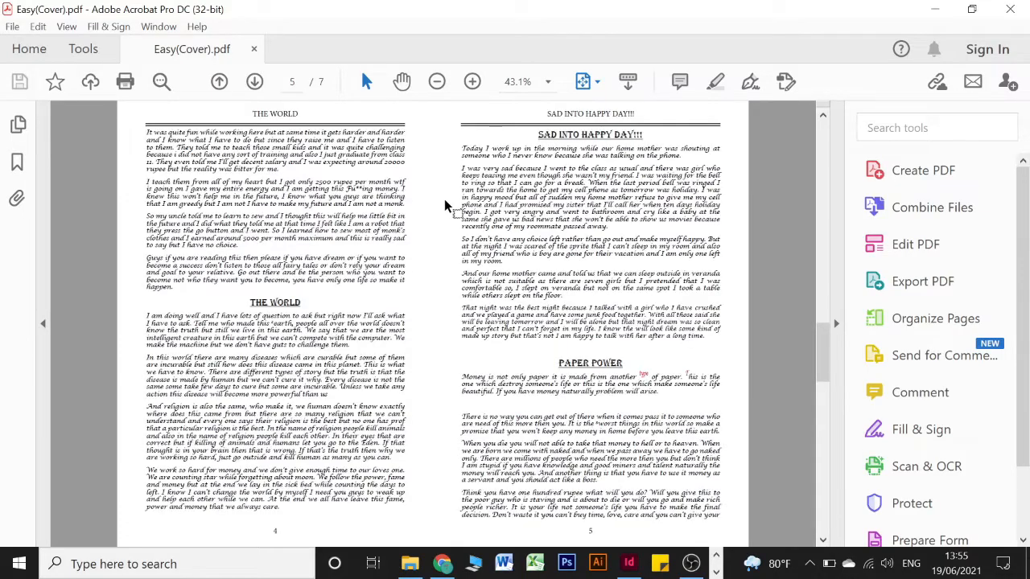
scroll(531, 169, "up", 3)
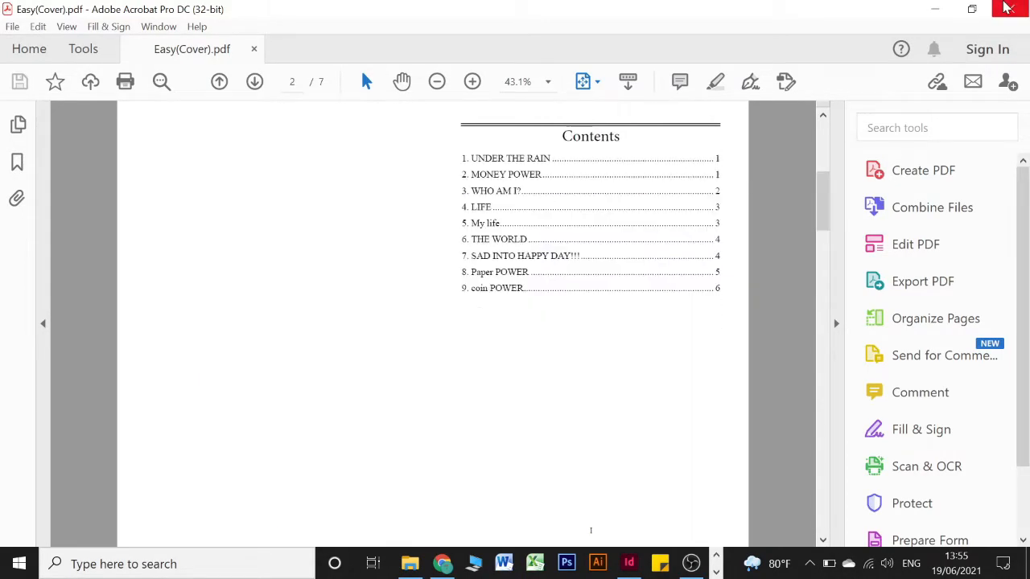
Open Easy(foot note and endnote).pdf at one full page, scroll its pages, then quit Acrobat
left_click(933, 9)
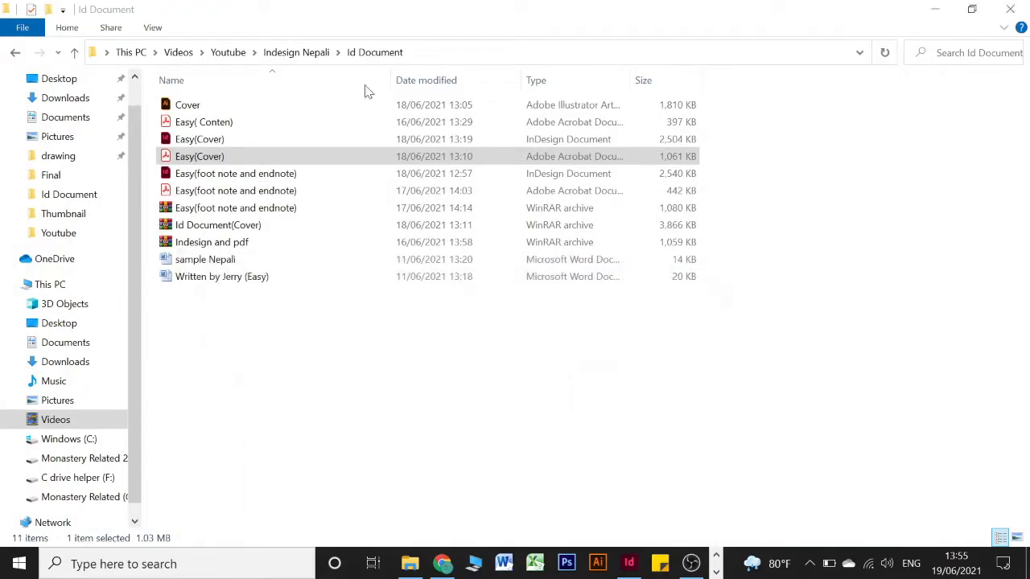
left_click(215, 189)
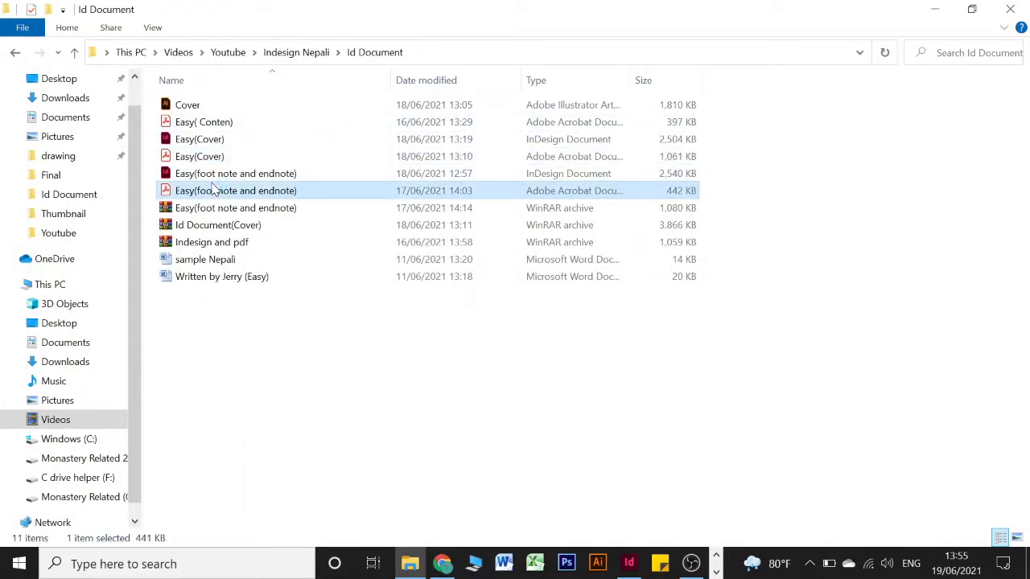
double_click(216, 190)
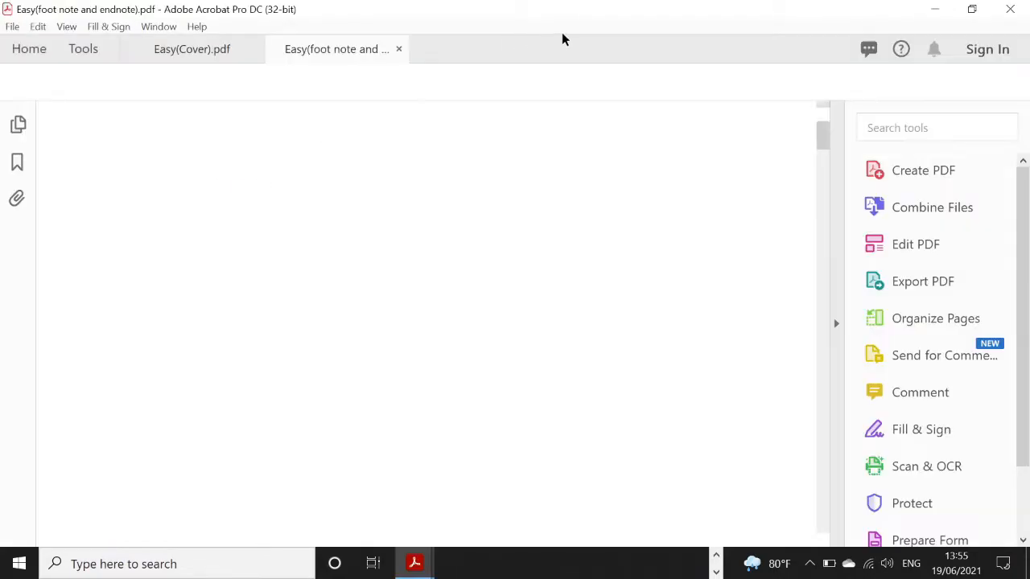
left_click(586, 84)
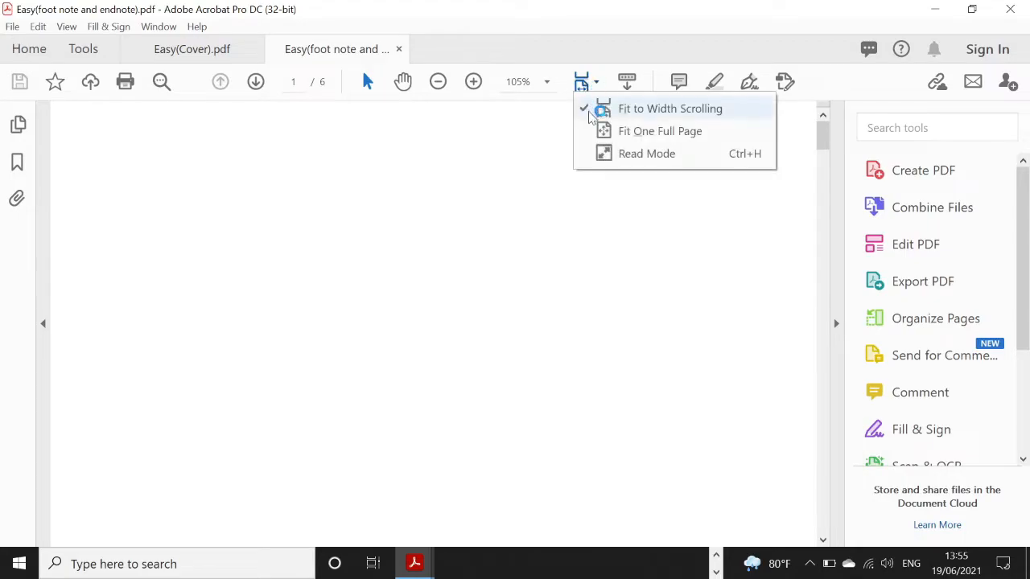
left_click(593, 132)
scroll(474, 204, "down", 1)
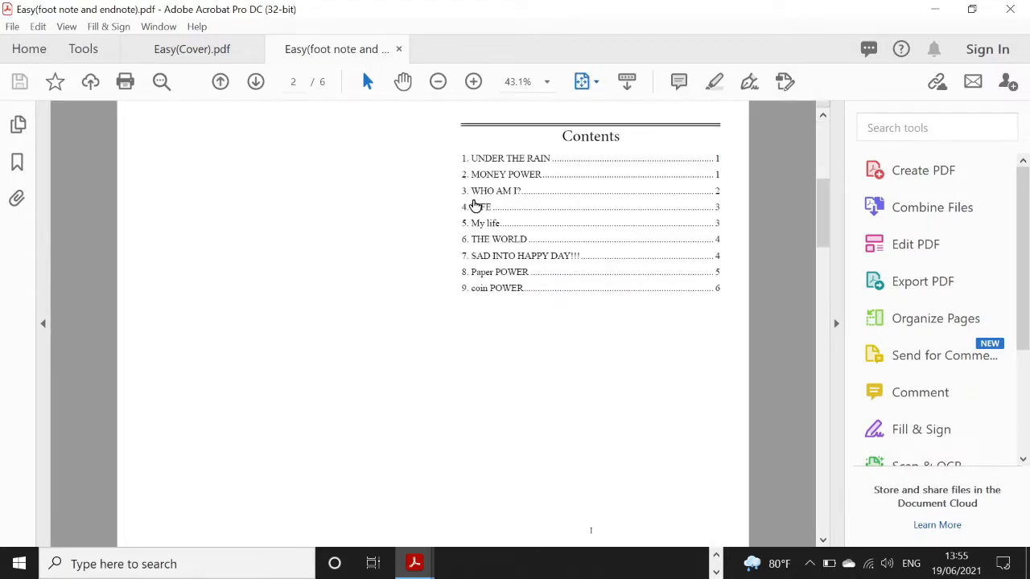
scroll(474, 205, "down", 1)
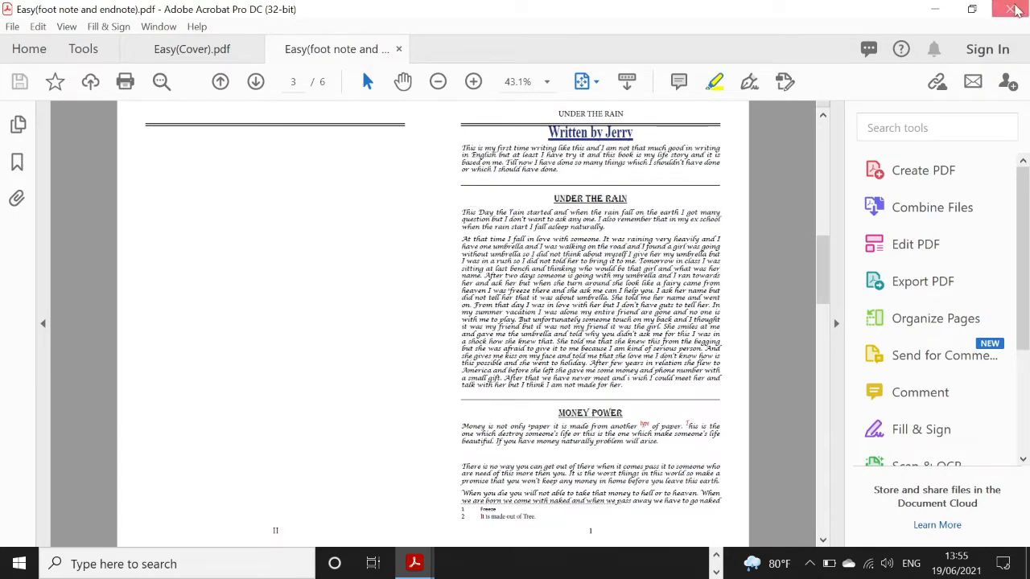
key("ctrl+q")
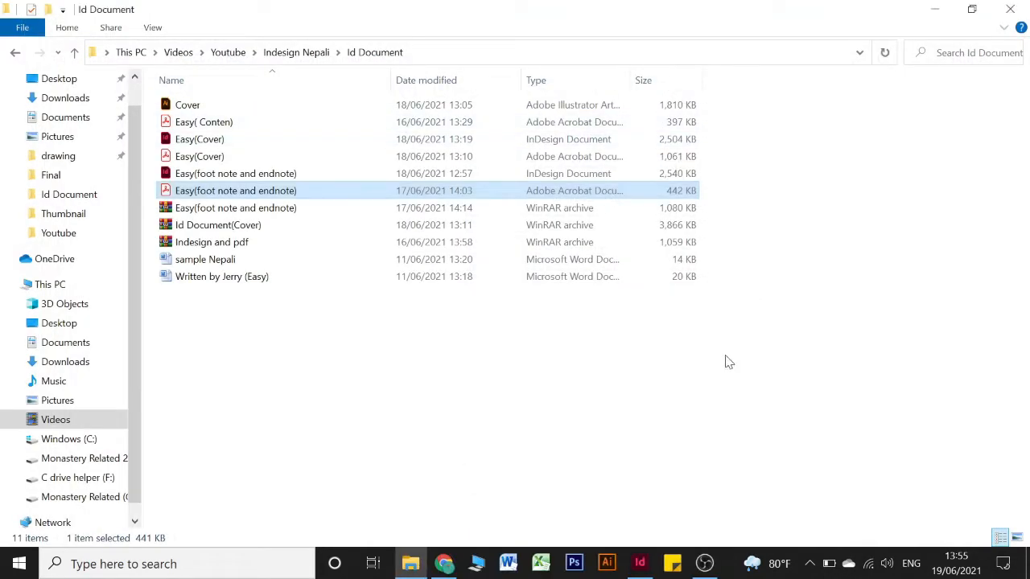
Tick Bleed Marks under Marks and Bleeds and export the print PDF
left_click(640, 563)
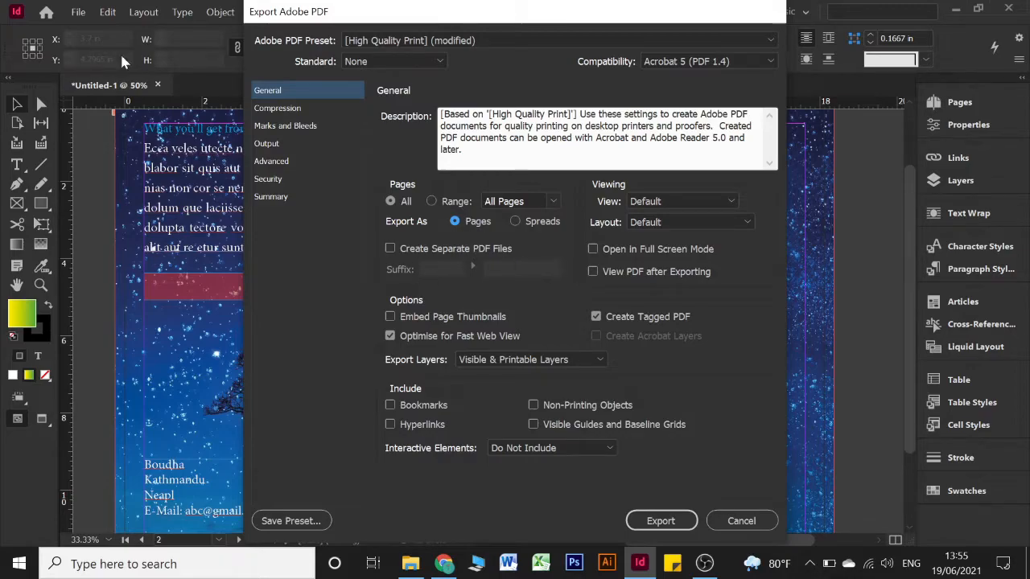
left_click(287, 126)
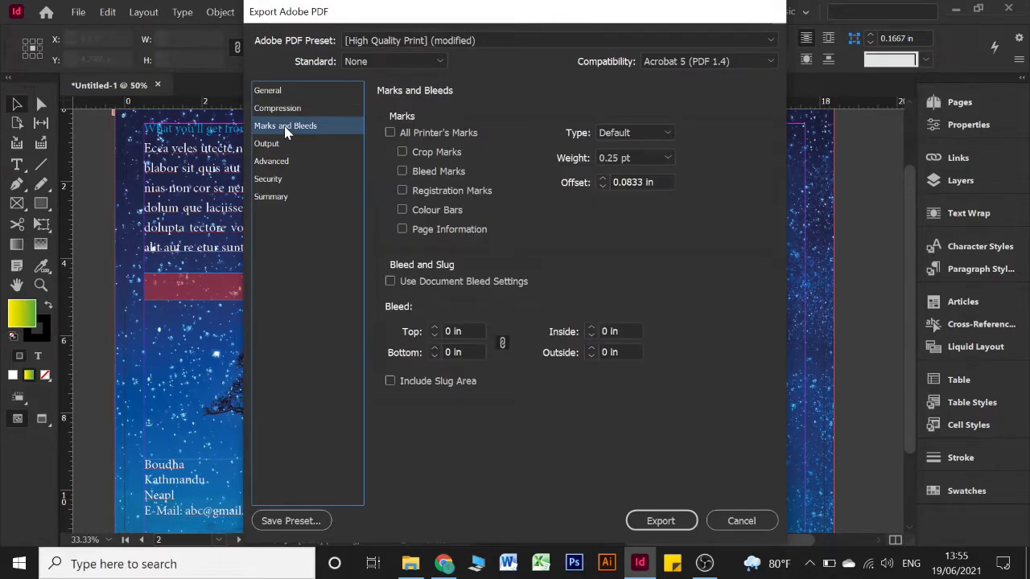
left_click(403, 171)
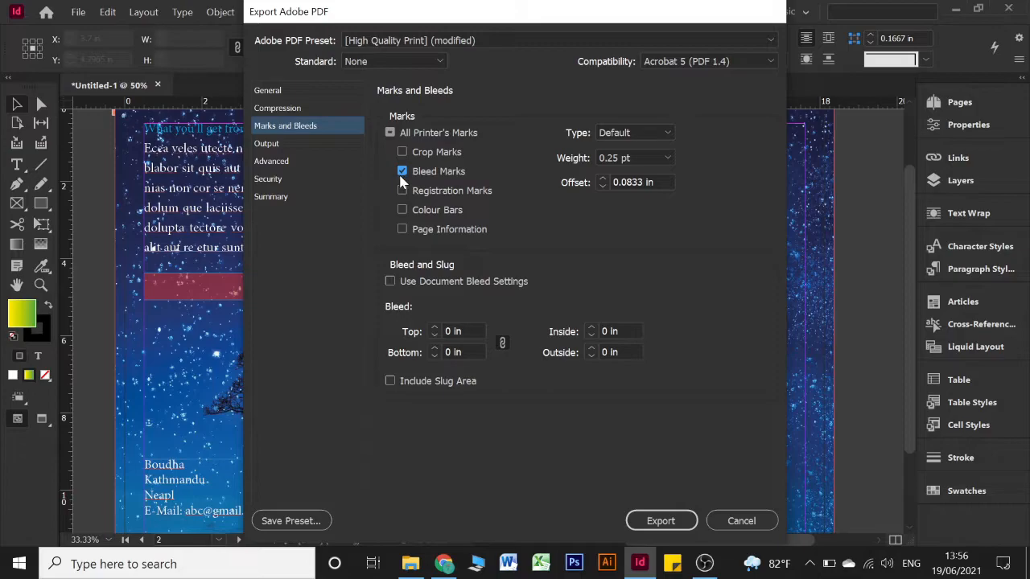
left_click(648, 519)
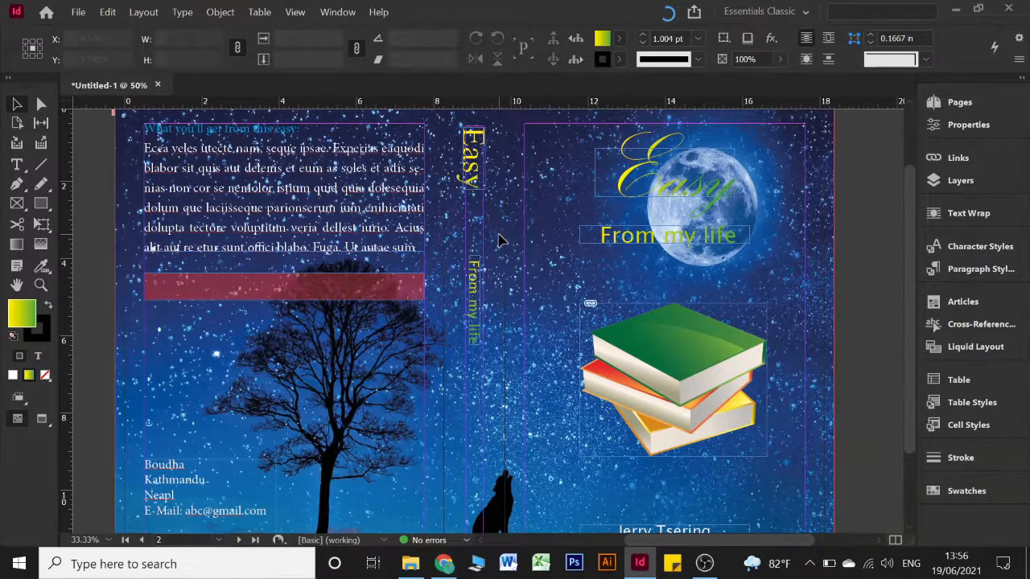
Switch over to File Explorer to find the exported files
scroll(497, 238, "up", 2)
scroll(499, 239, "down", 1)
scroll(499, 239, "down", 1)
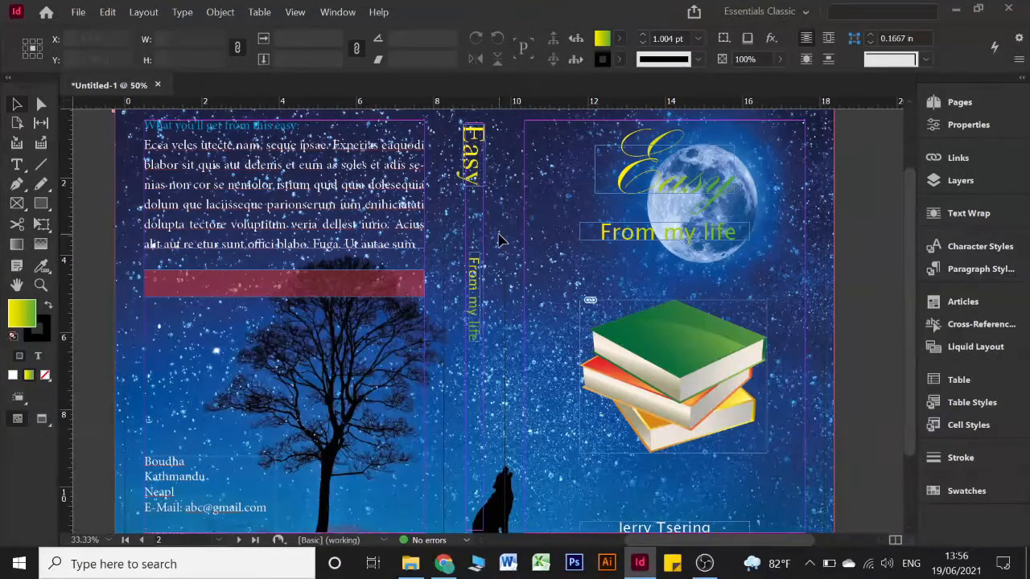
left_click(411, 563)
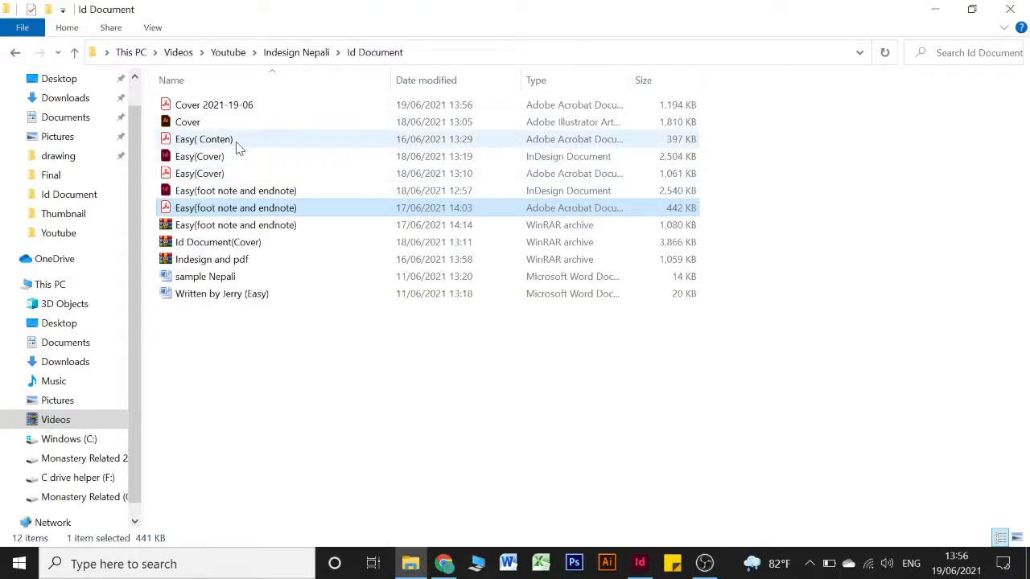
Open Cover 2021-19-06.pdf, fit one full page, and page through its back, spine and front pages
left_click(246, 108)
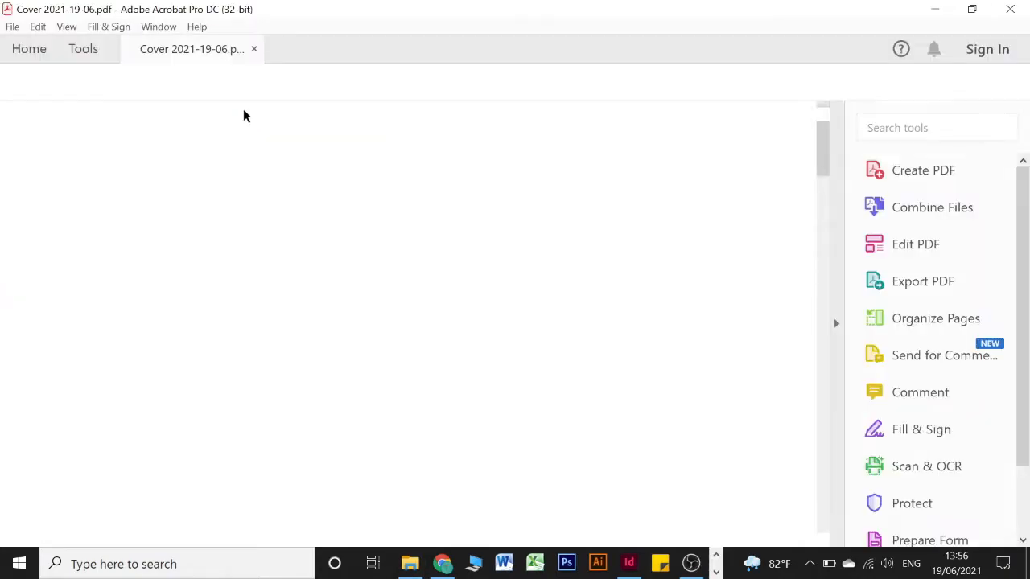
scroll(453, 291, "down", 15)
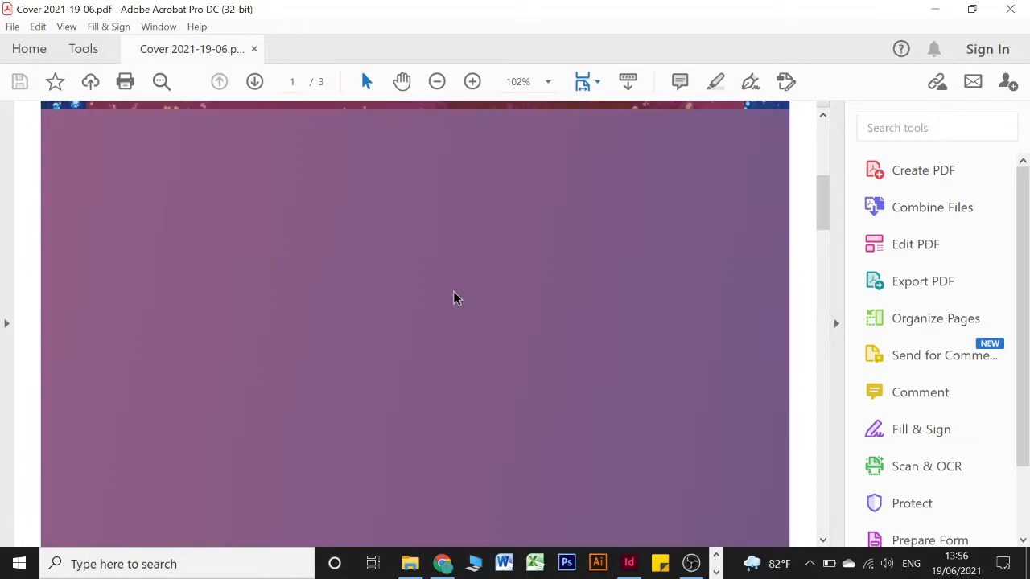
scroll(454, 298, "down", 1)
scroll(456, 297, "up", 2)
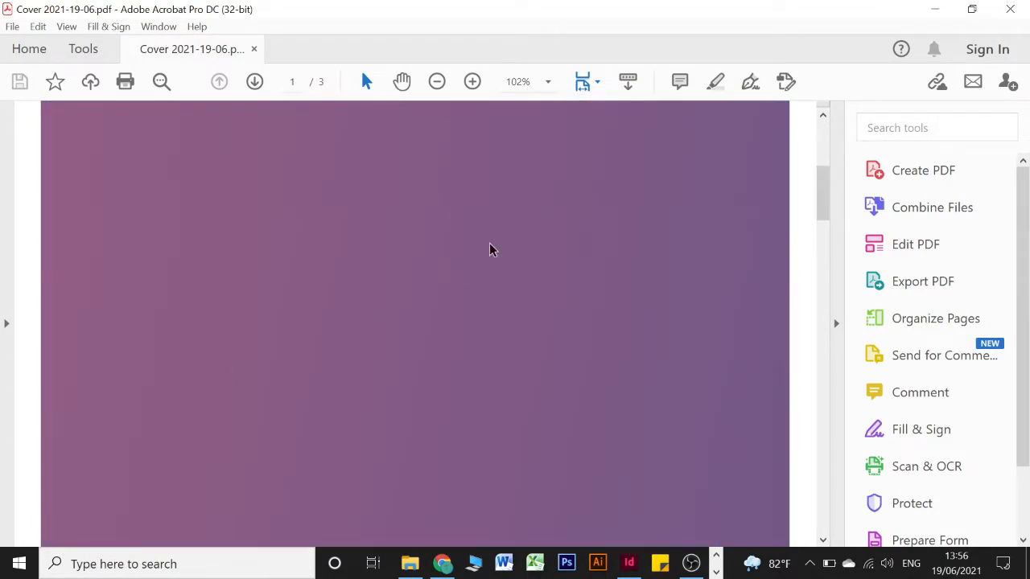
left_click(593, 83)
left_click(660, 131)
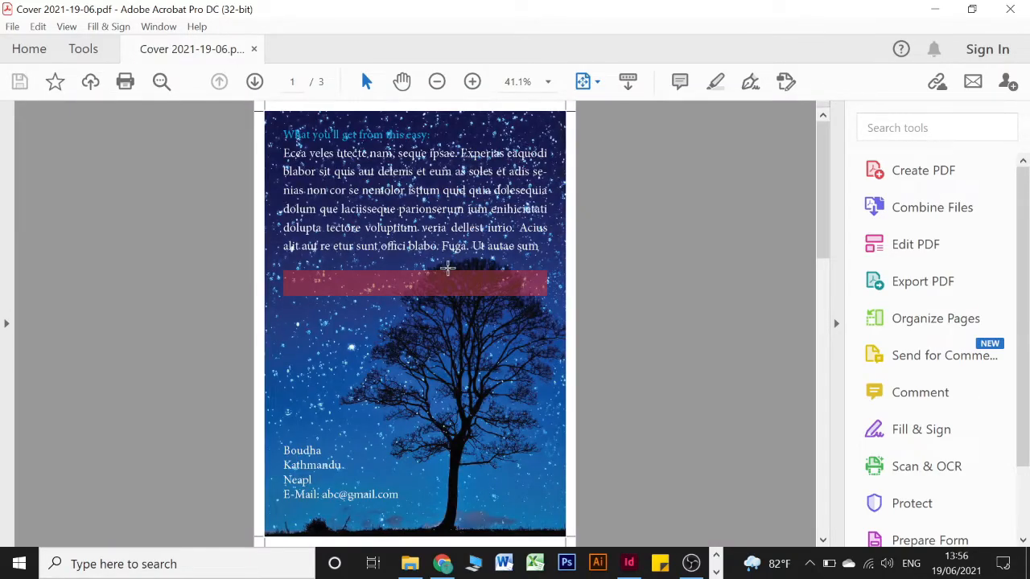
scroll(448, 268, "down", 2)
scroll(449, 268, "up", 1)
scroll(448, 268, "up", 1)
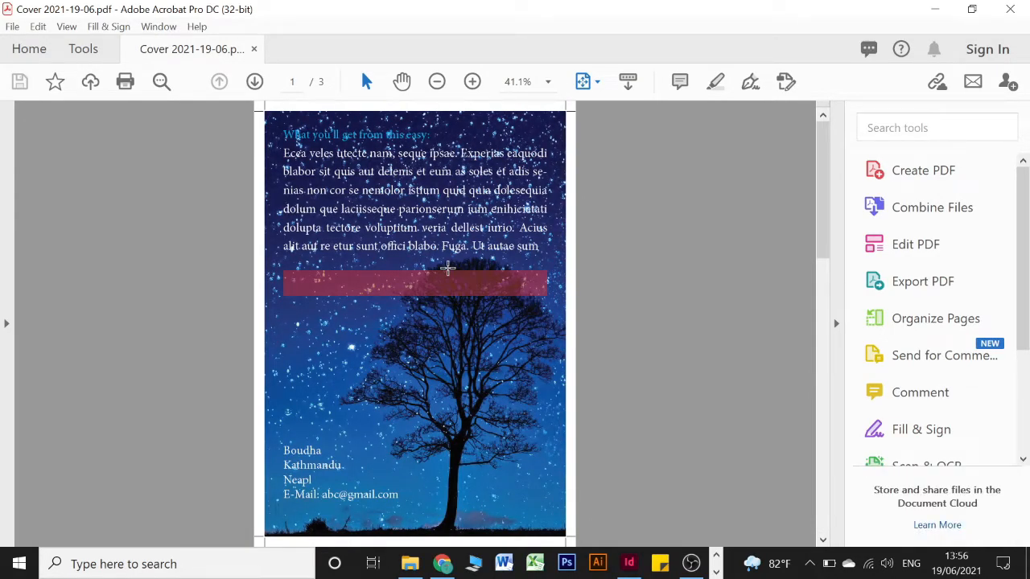
scroll(448, 268, "down", 1)
scroll(448, 268, "down", 1)
scroll(448, 268, "up", 1)
scroll(448, 268, "up", 1)
Zoom in to 75% and highlight the bleed and crop marks at the page's top-left corner
key("alt")
key("ctrl+plus")
key("ctrl+plus")
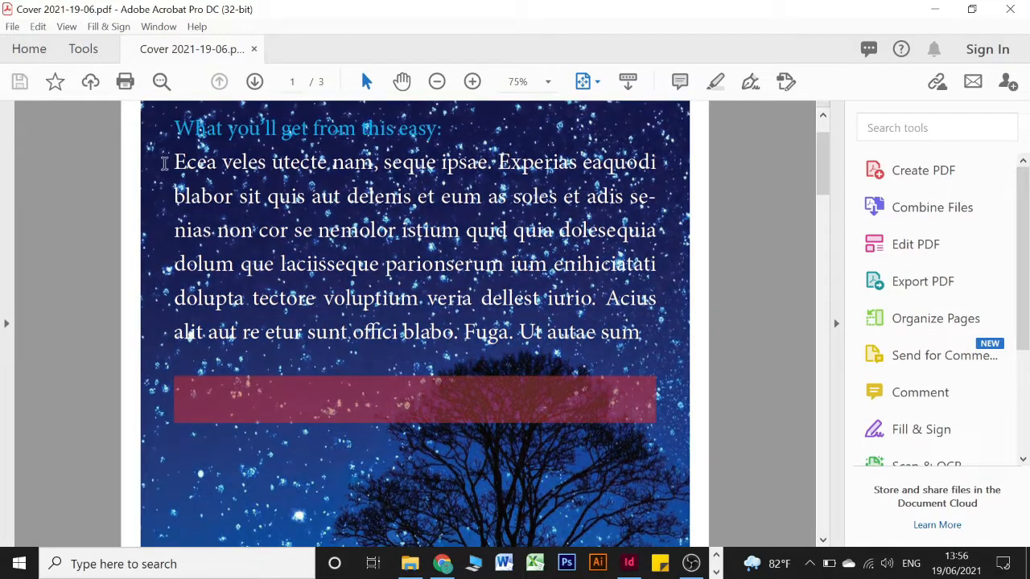
key("ctrl+plus")
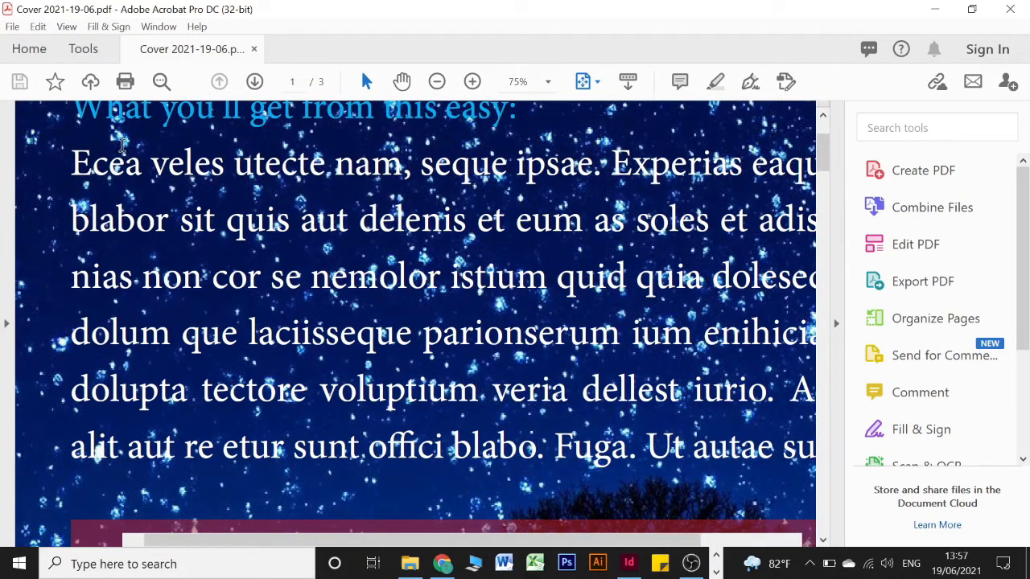
scroll(227, 167, "down", 8)
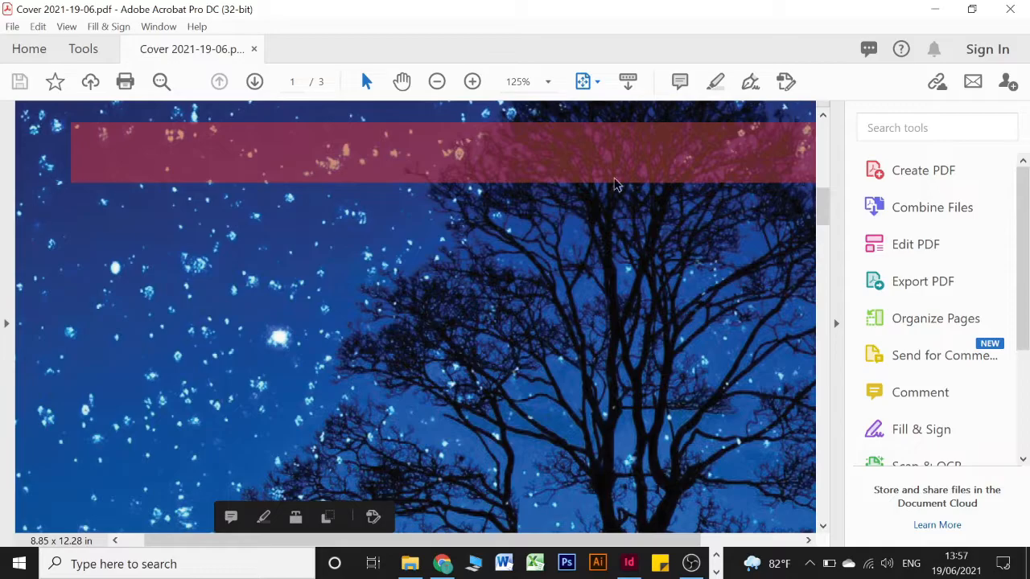
left_click_drag(827, 211, 824, 119)
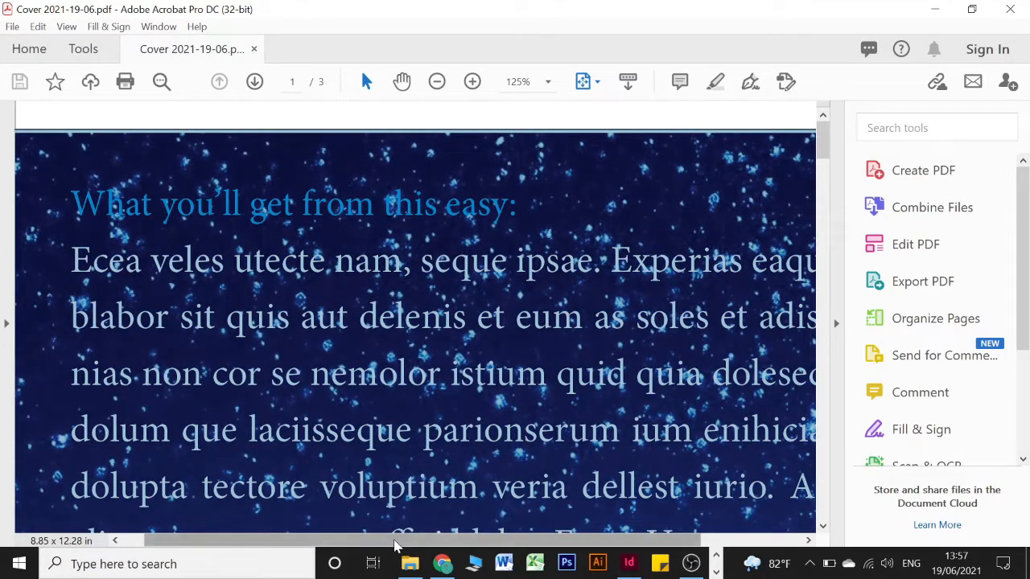
left_click_drag(206, 540, 177, 539)
left_click_drag(22, 129, 43, 148)
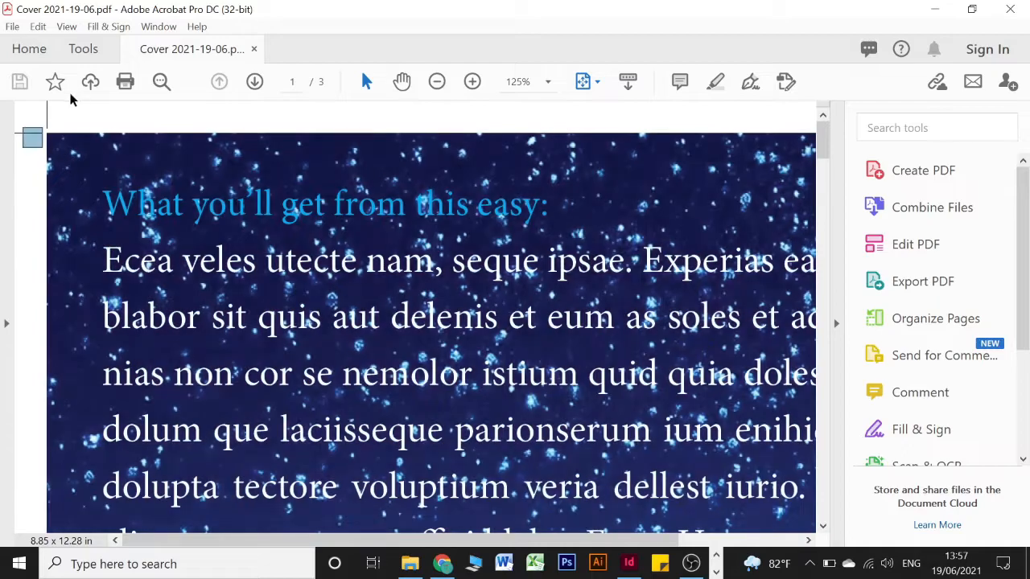
left_click_drag(42, 111, 75, 127)
left_click(61, 120)
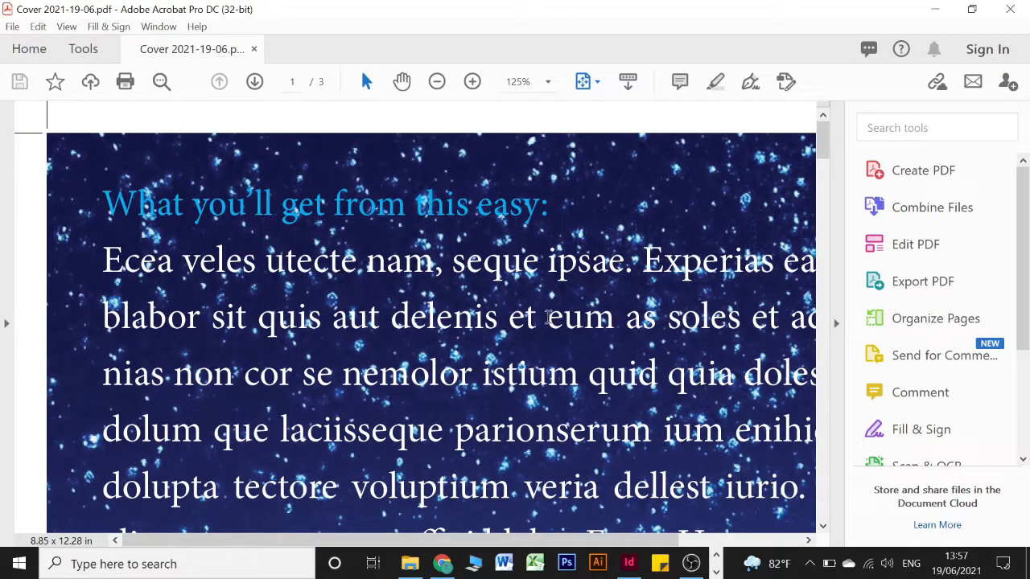
Close Acrobat and rename the InDesign PDF export to 'Cover Spread 2021-19-06'
left_click(1010, 9)
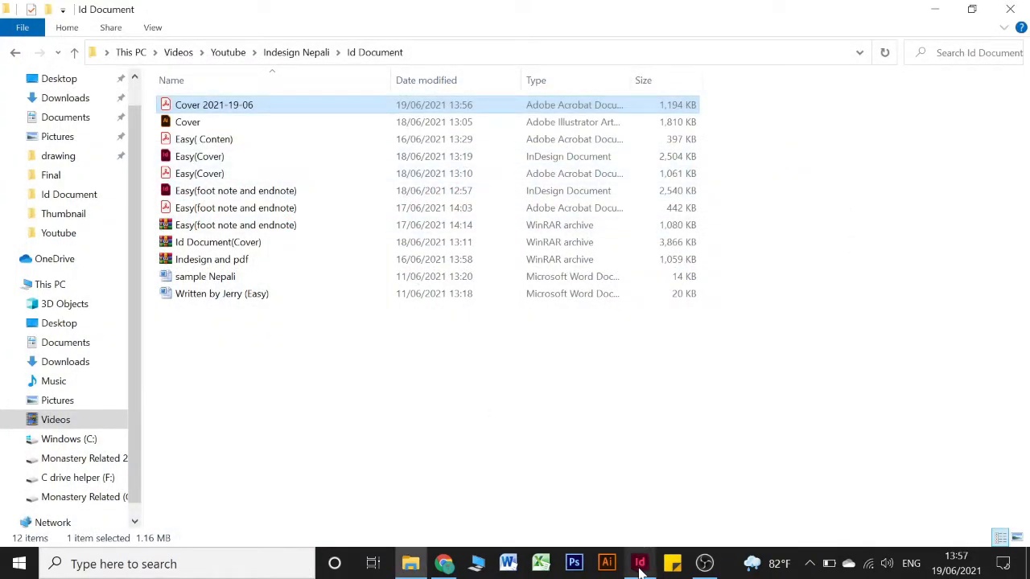
left_click(640, 563)
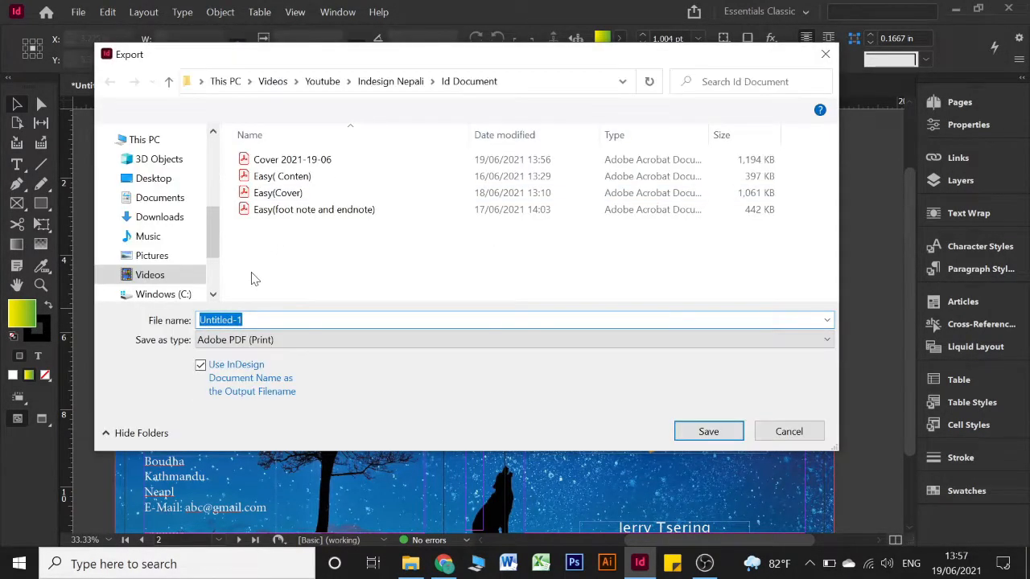
left_click(284, 161)
key("Tab")
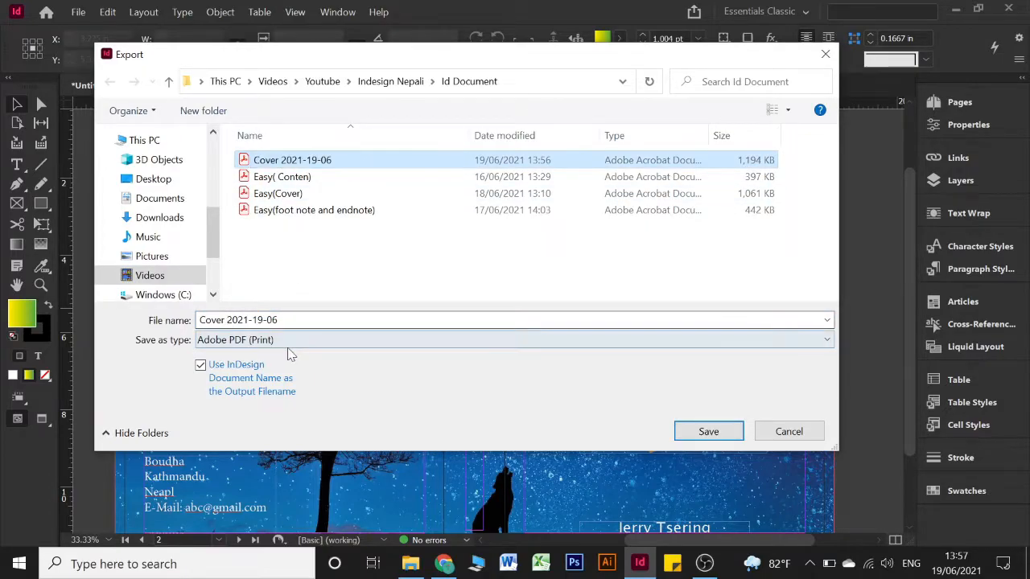
left_click(242, 320)
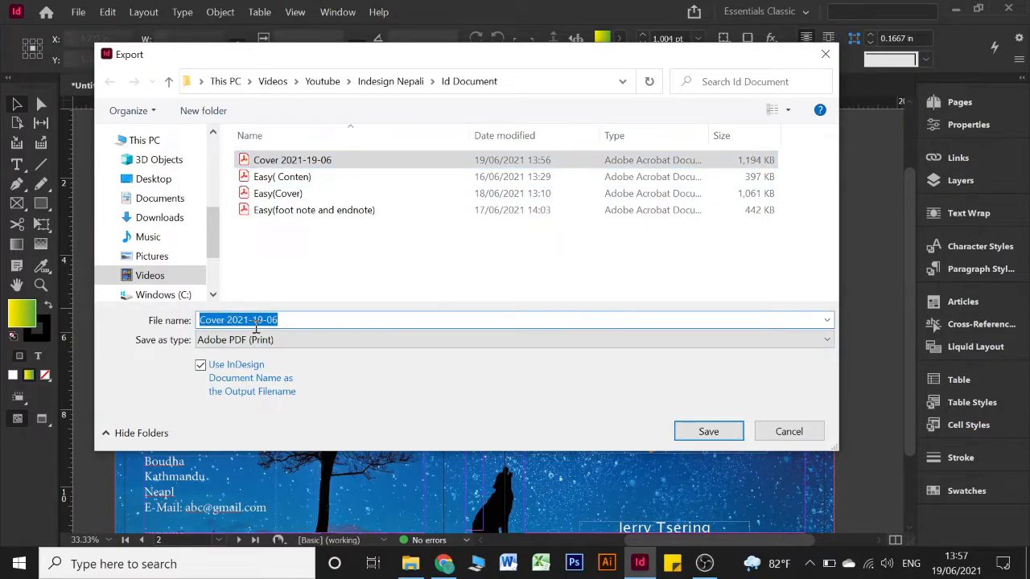
key("Home")
type("Se")
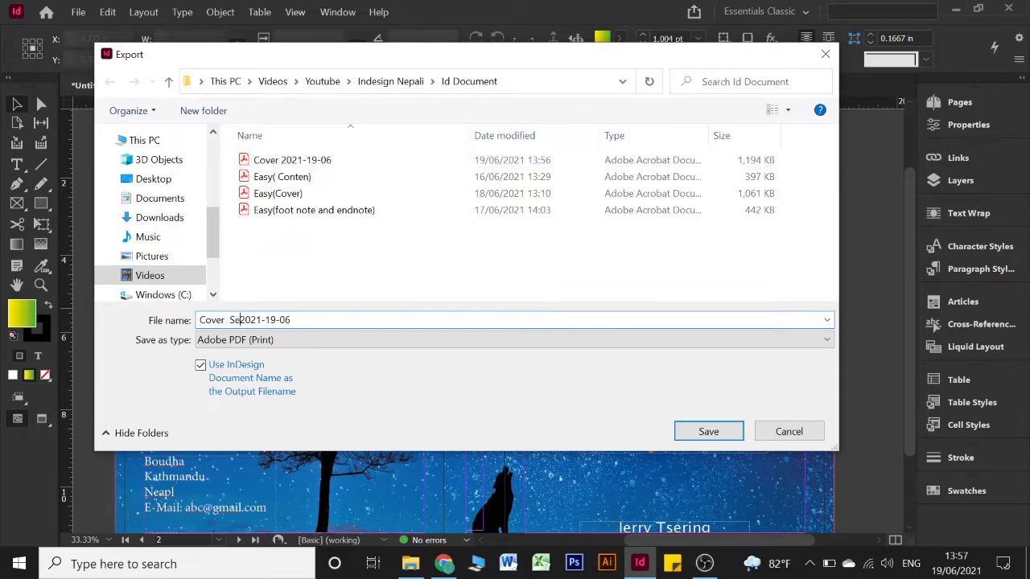
key("BackSpace")
type("pread")
key("Return")
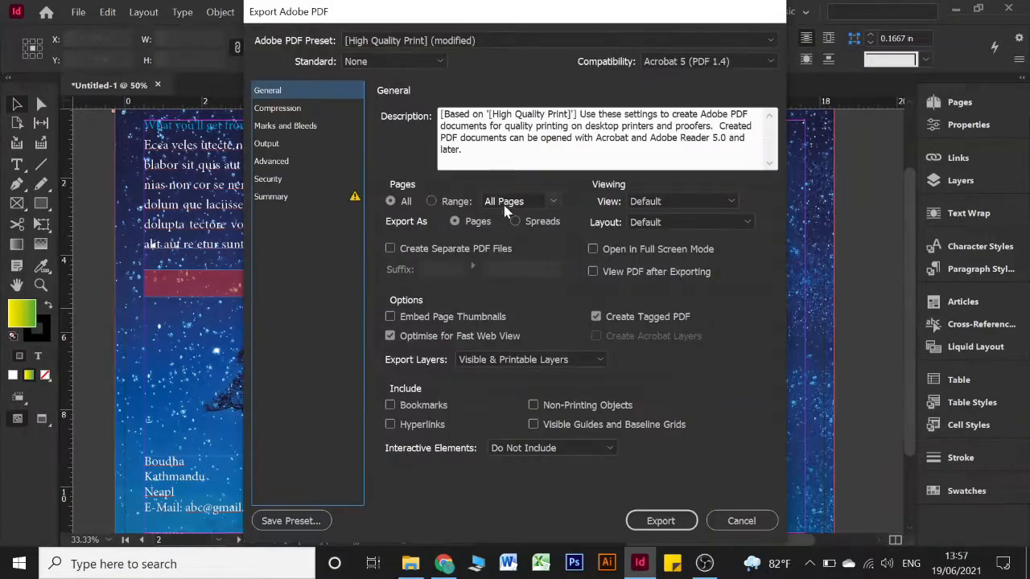
Export as Spreads with bleed marks kept under Marks and Bleeds
left_click(530, 222)
left_click(282, 129)
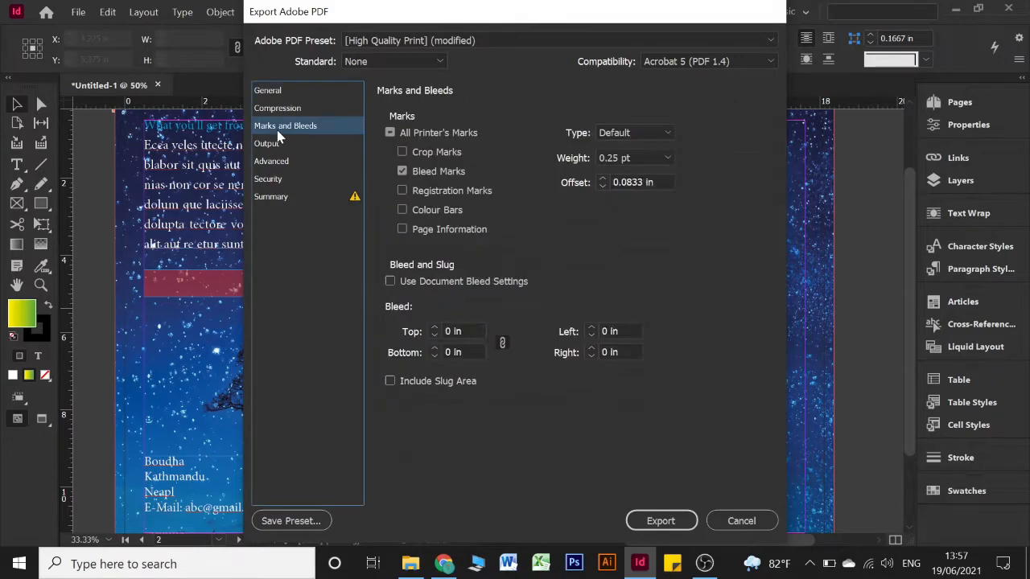
left_click(662, 520)
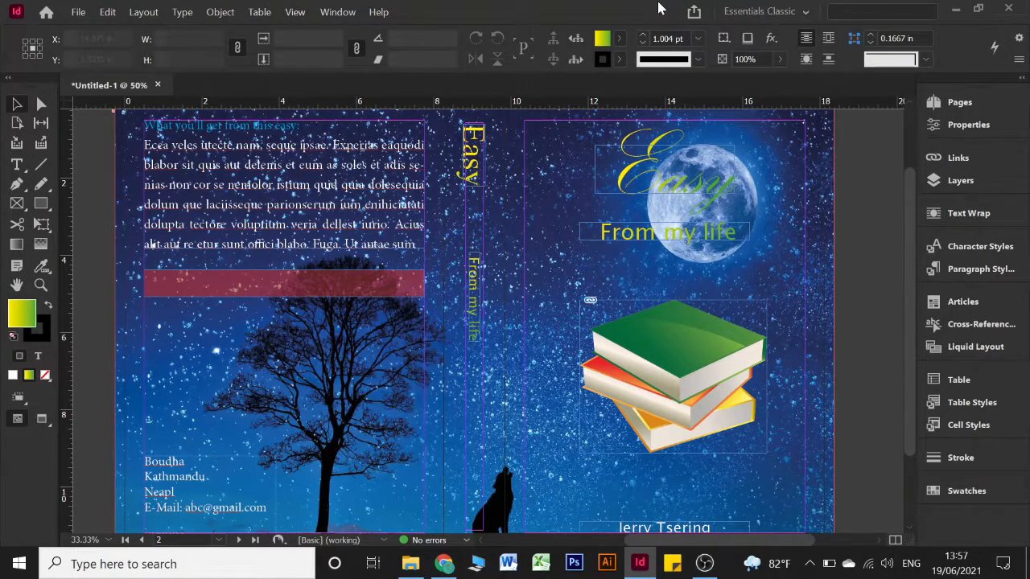
Open Cover Spread 2021-19-06.pdf from the Id Document folder in Acrobat
left_click(410, 562)
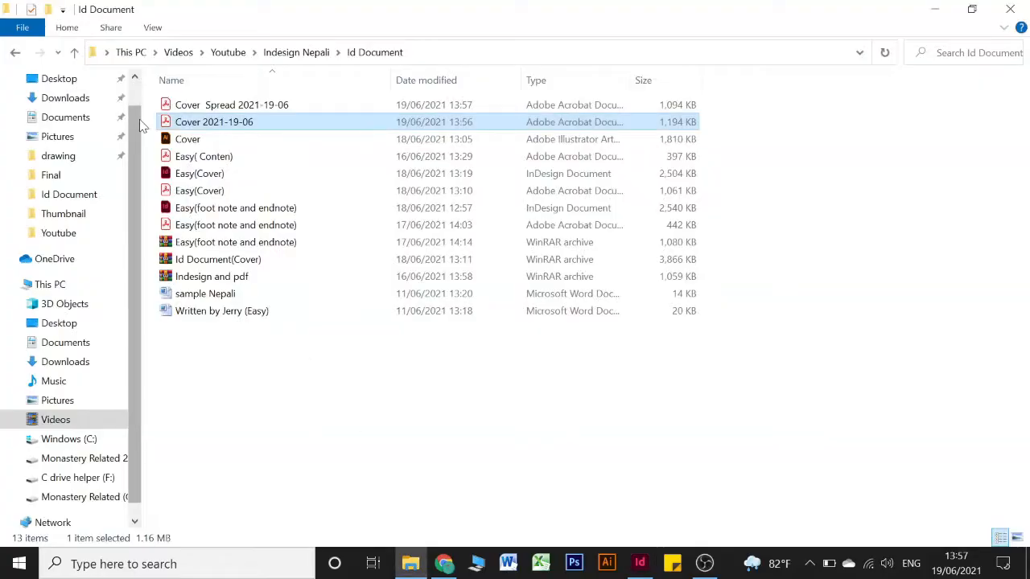
left_click(213, 107)
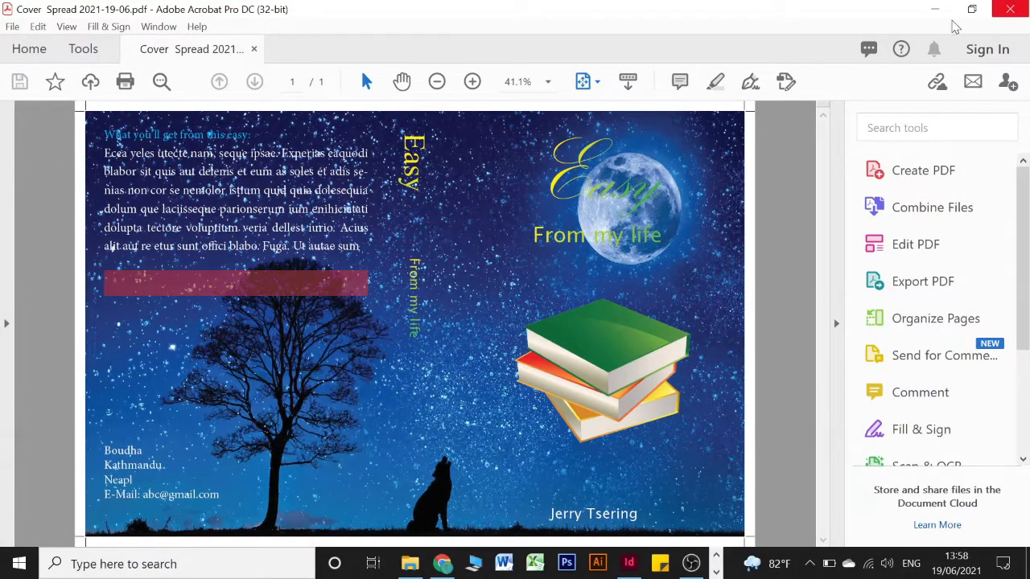
Reopen Cover 2021-19-06.pdf, fit one full page and scroll through its three pages
left_click(935, 9)
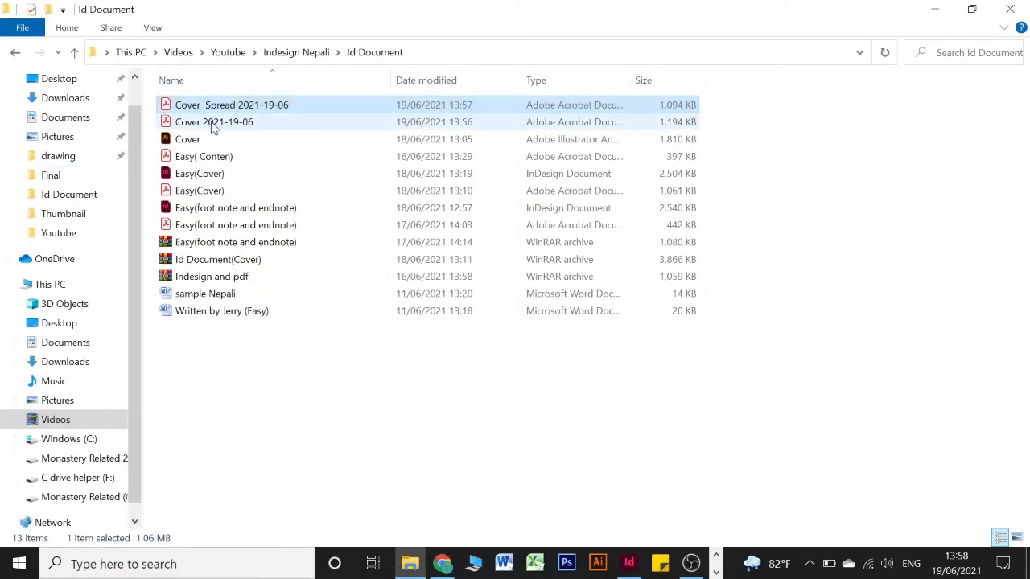
left_click(214, 127)
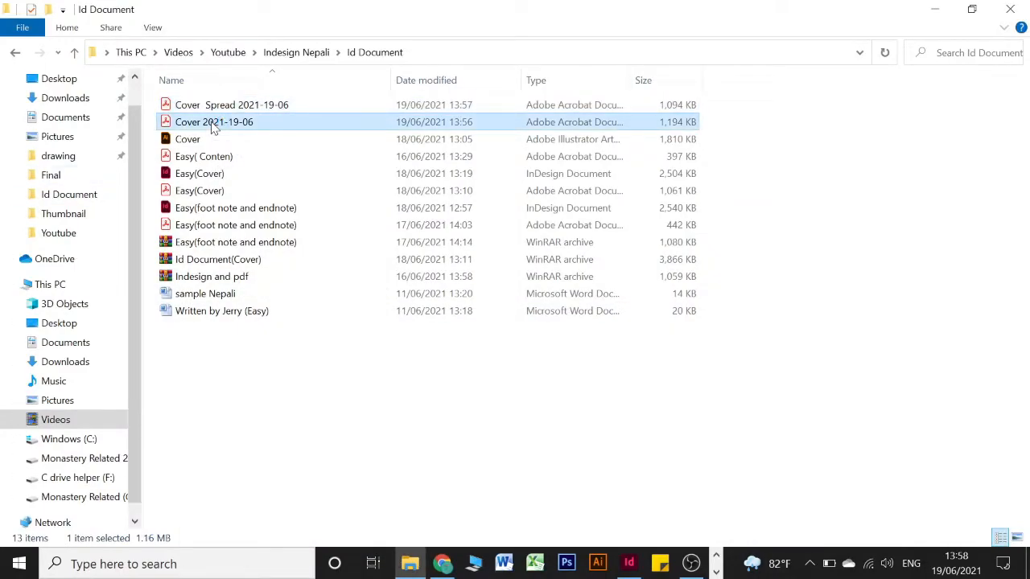
double_click(214, 128)
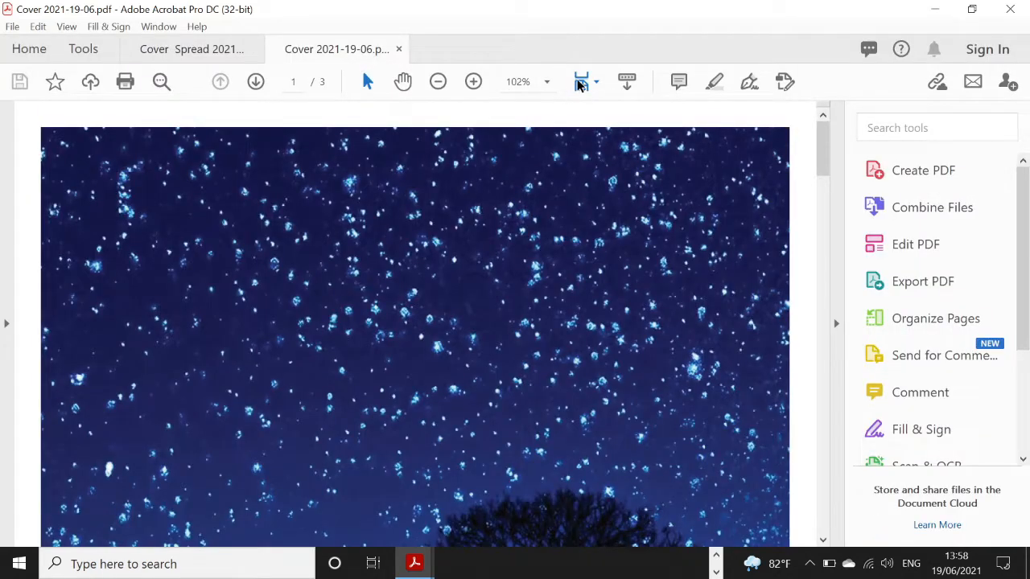
left_click(586, 81)
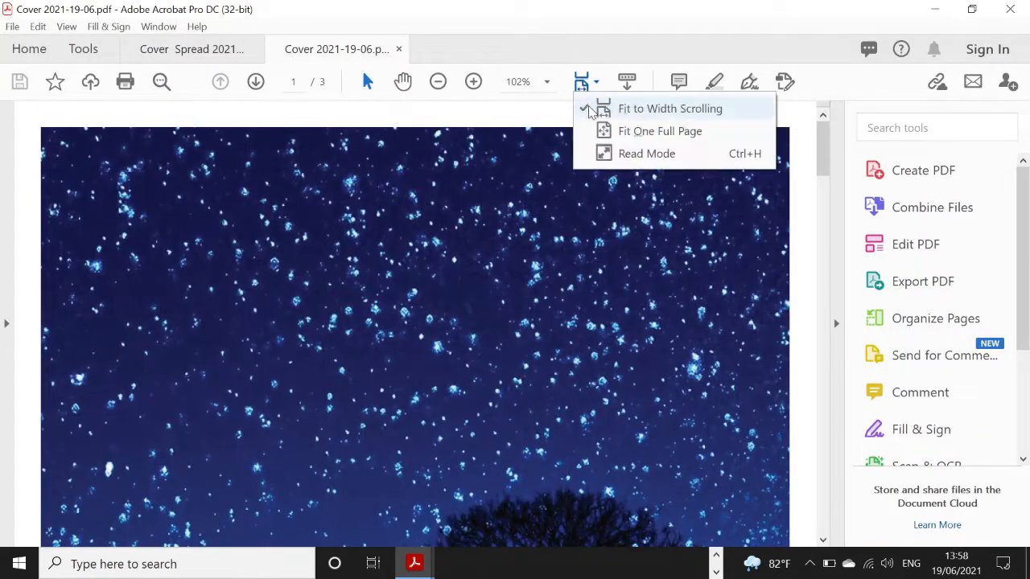
left_click(587, 83)
left_click(587, 81)
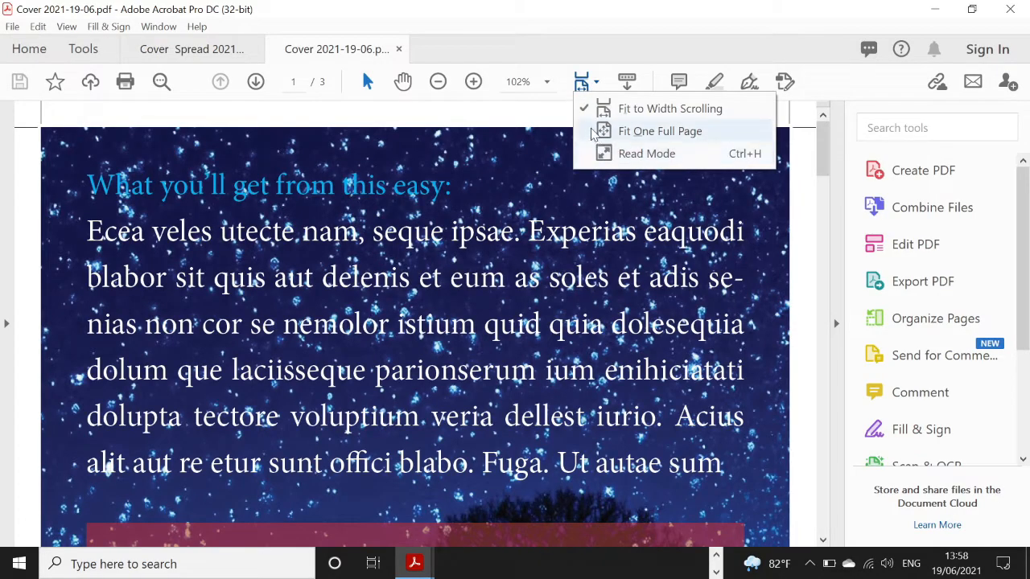
left_click(636, 132)
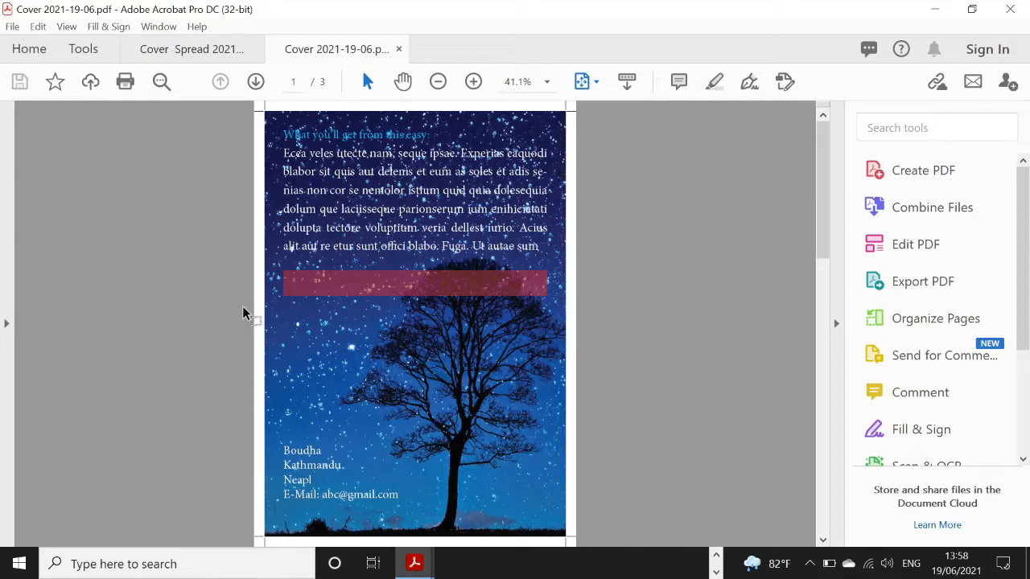
left_click_drag(256, 121, 504, 266)
scroll(504, 267, "down", 1)
scroll(504, 267, "down", 1)
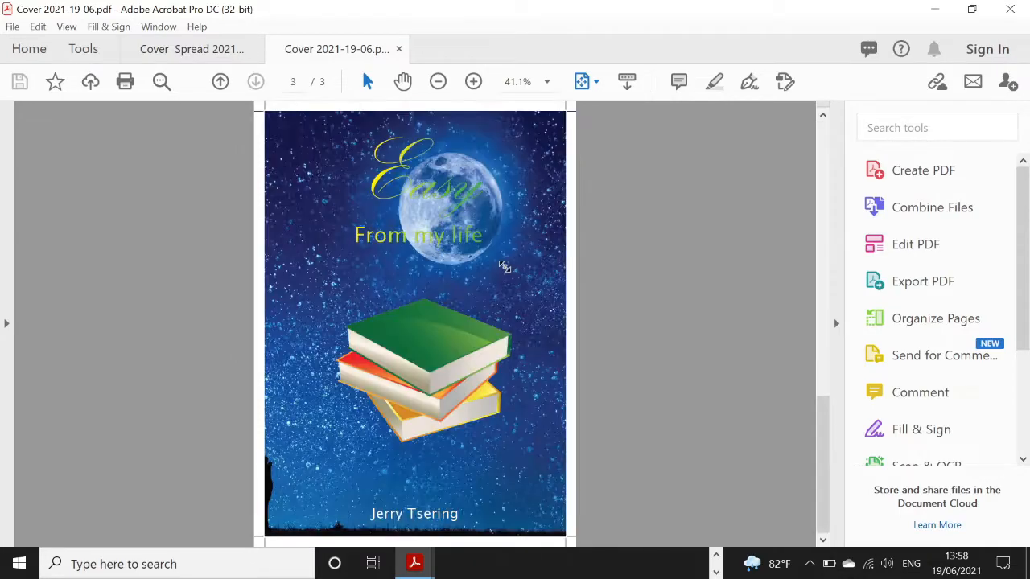
Compare it against the one-page Cover Spread tab, then close Acrobat
left_click(185, 53)
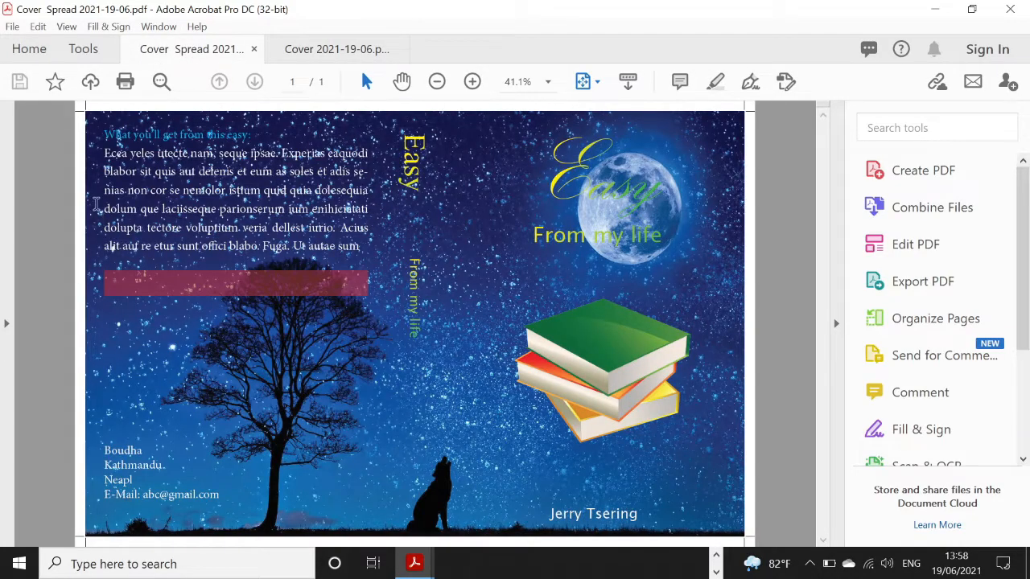
left_click_drag(21, 142, 763, 527)
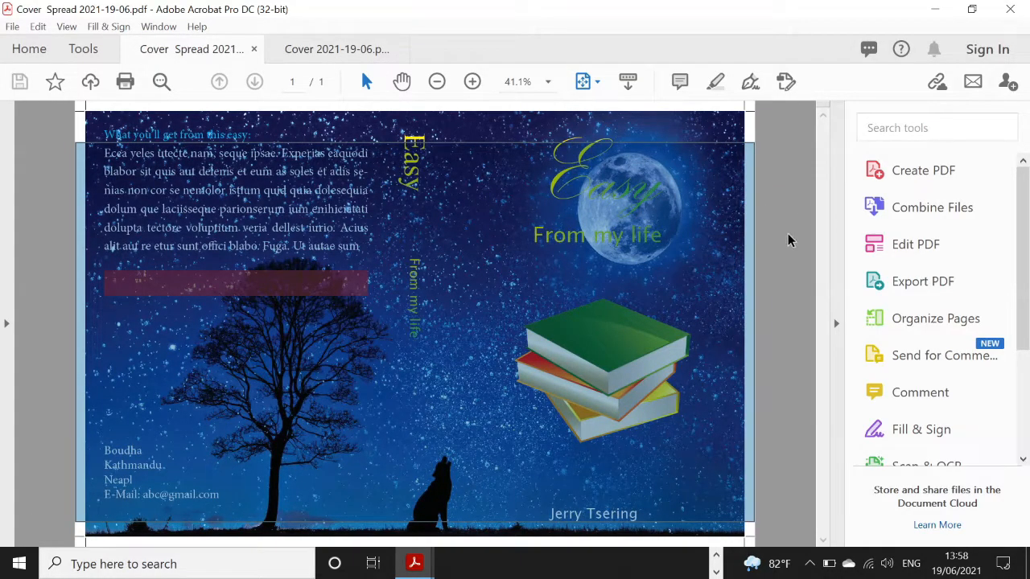
left_click(791, 239)
left_click(354, 53)
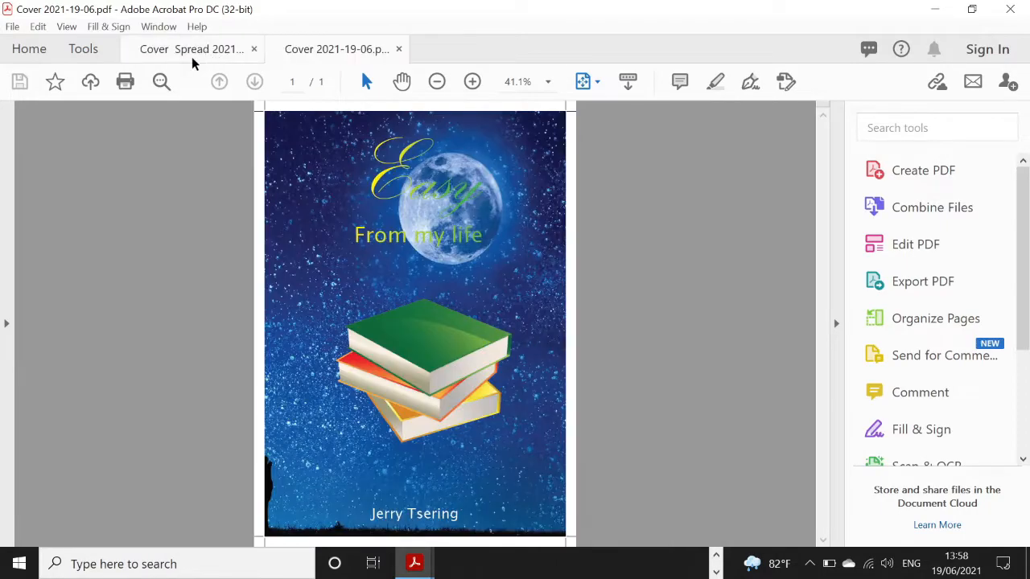
left_click(190, 51)
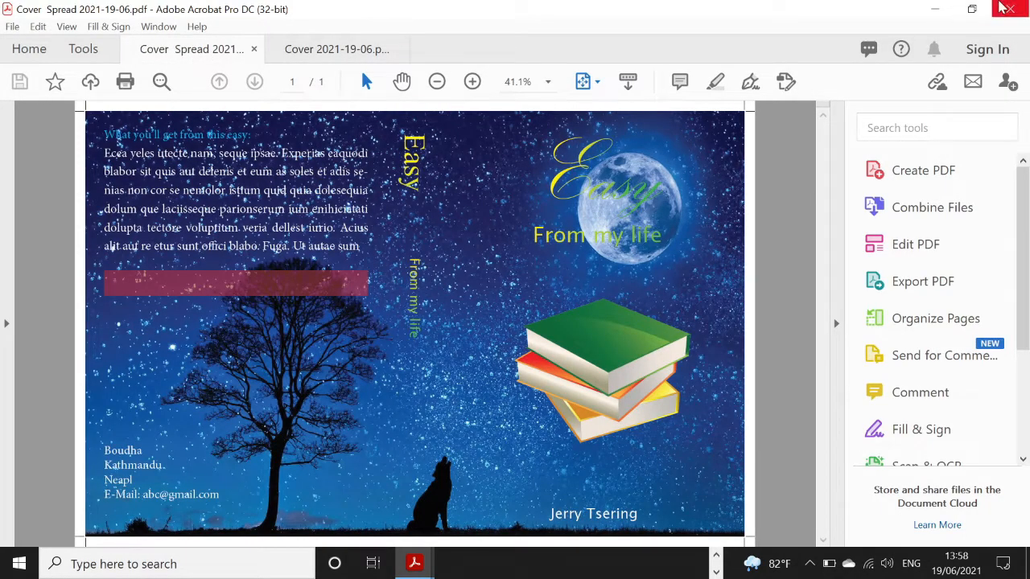
left_click(1010, 9)
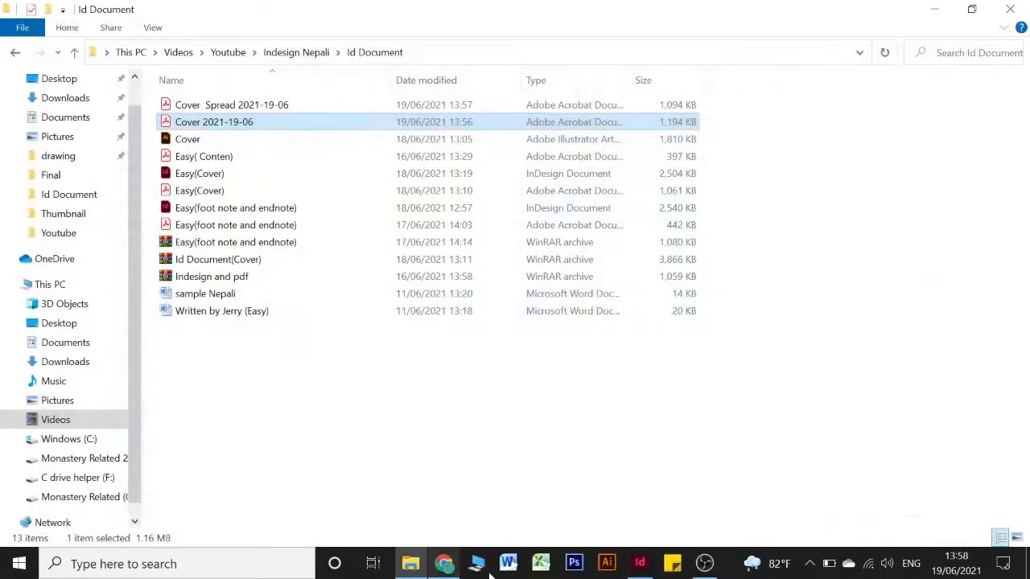
Back in InDesign, review the cover spread's two linked image files in the Links panel
left_click(640, 563)
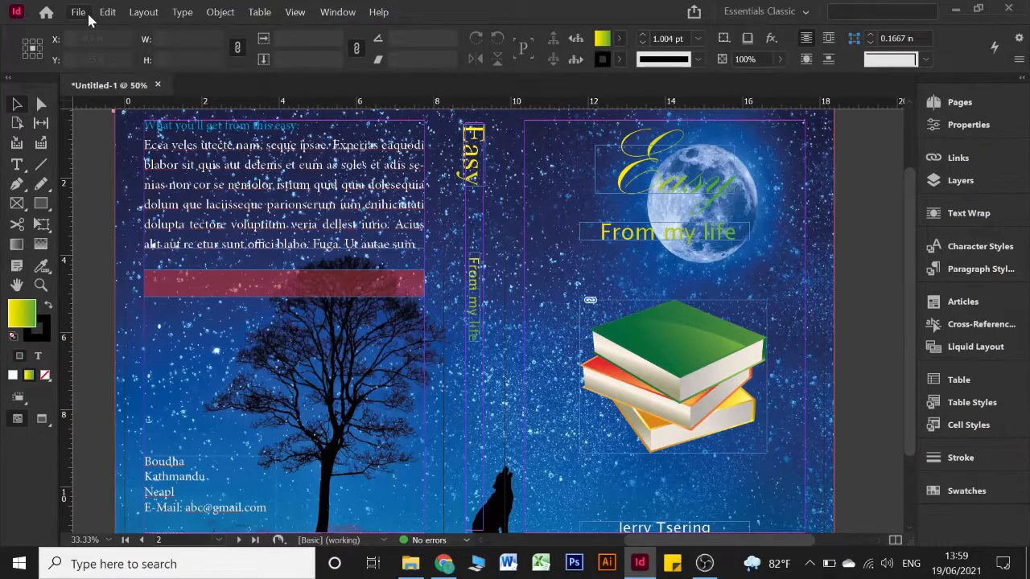
scroll(499, 376, "down", 3)
scroll(512, 375, "up", 3)
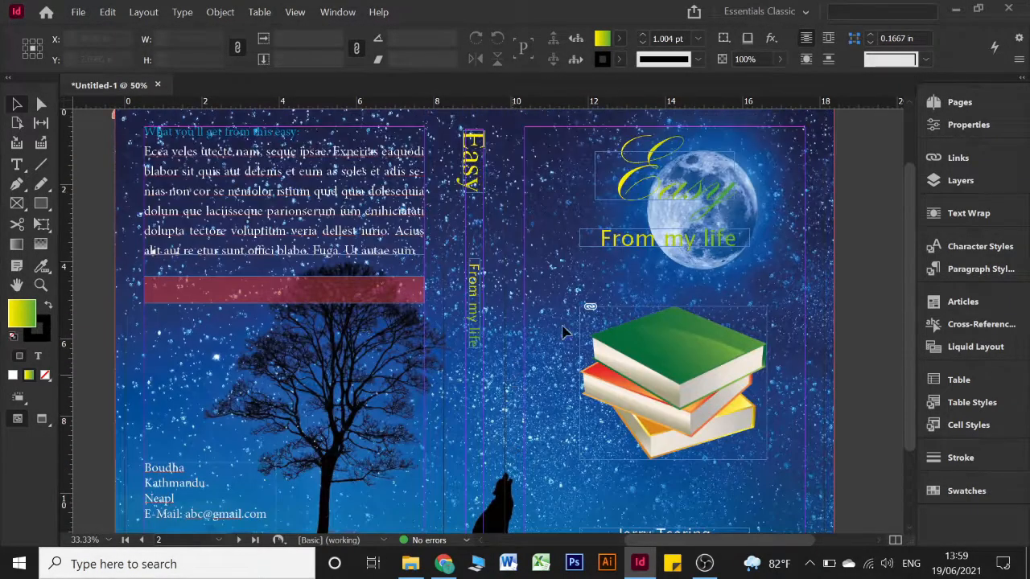
left_click(969, 156)
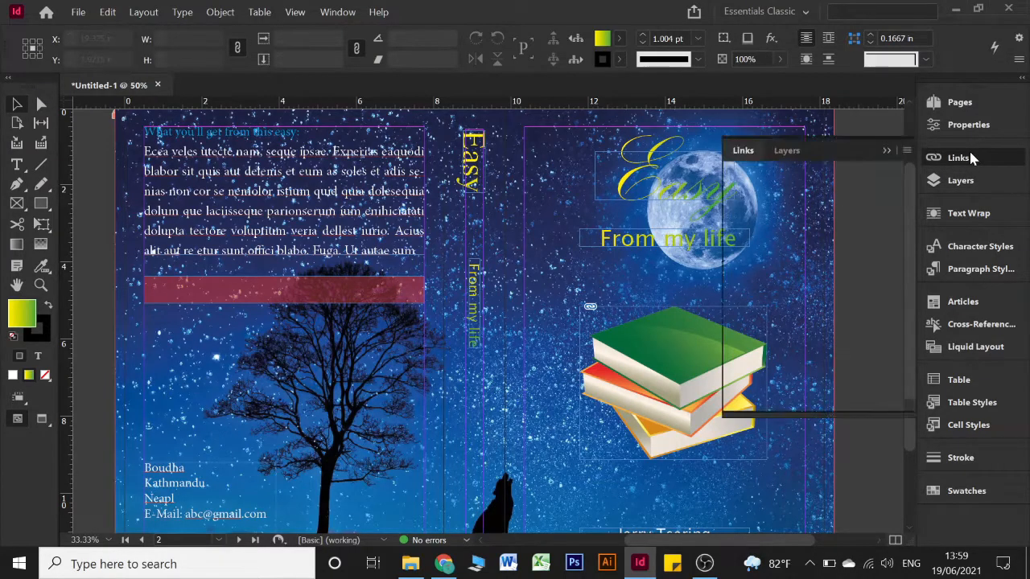
left_click(971, 156)
left_click(970, 157)
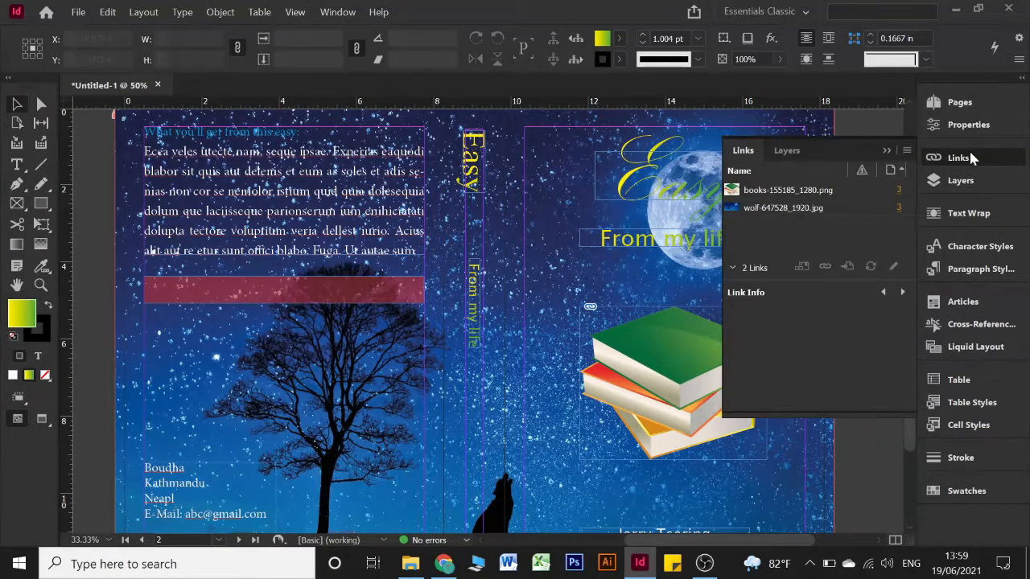
left_click(969, 157)
Deselect the Easy spine frame and view the cover in Preview mode
scroll(238, 195, "up", 1)
scroll(238, 195, "up", 1)
scroll(238, 196, "down", 2)
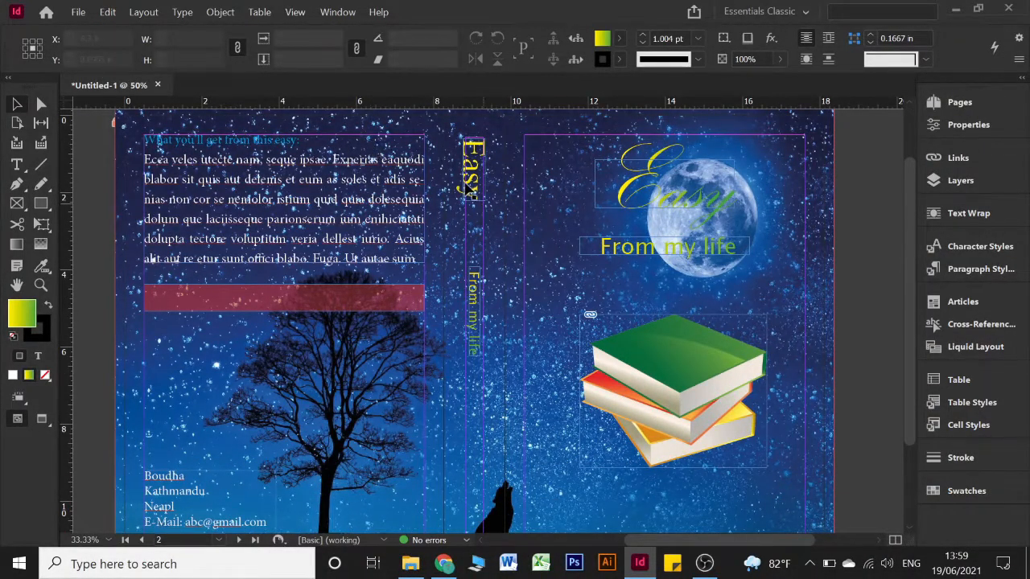
left_click(469, 184)
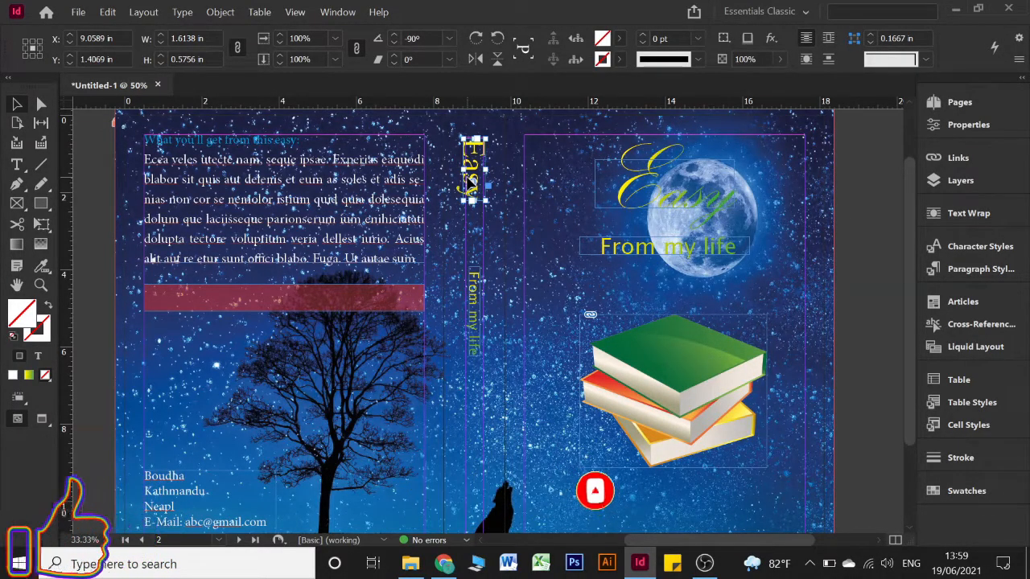
left_click(497, 191)
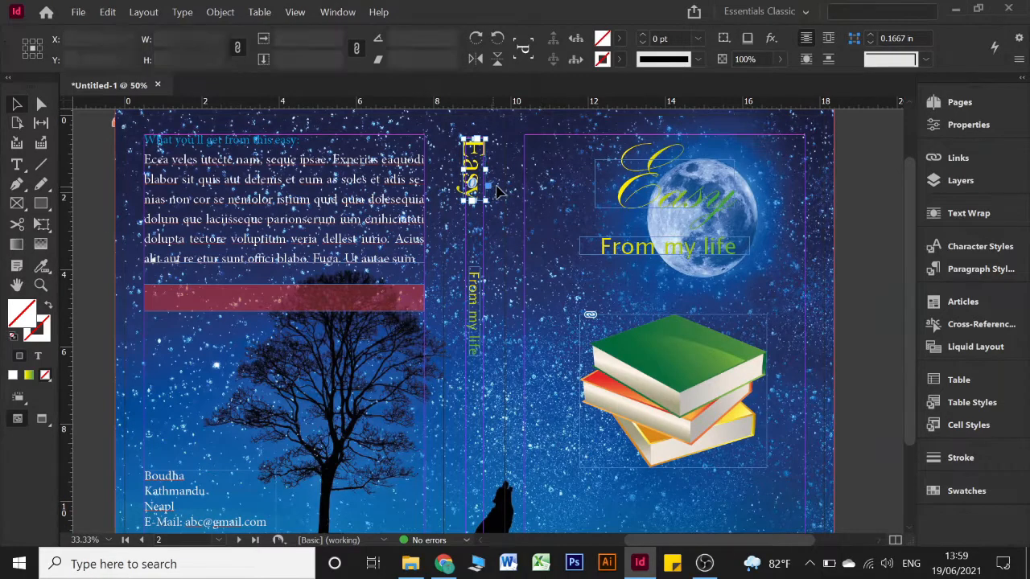
key("w")
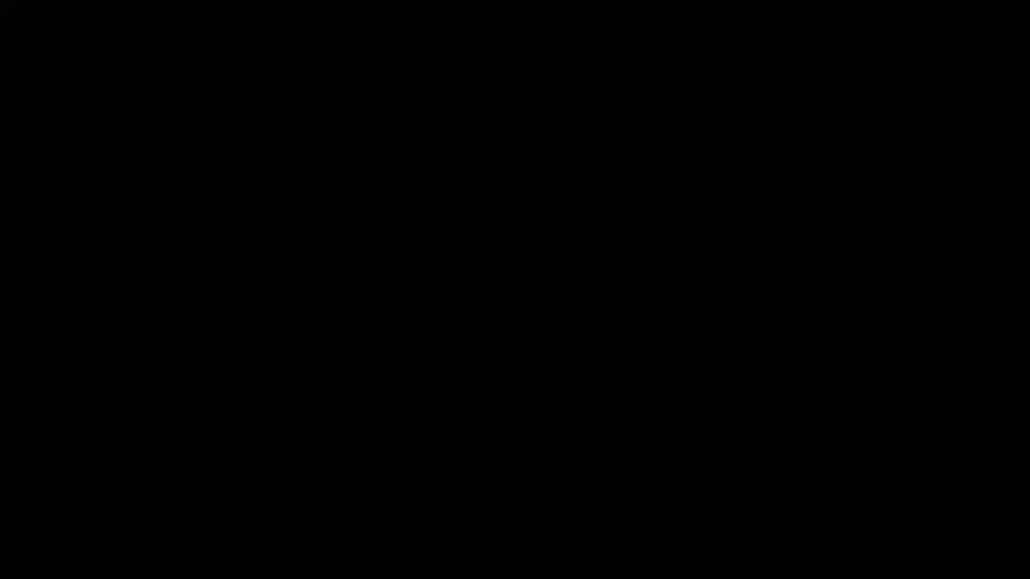